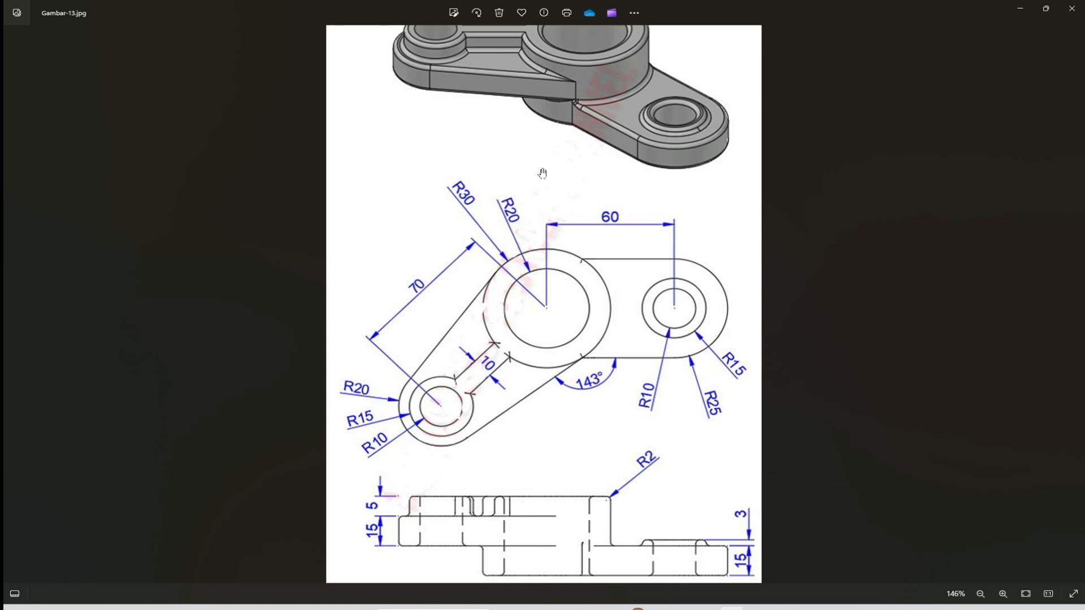
Check the reference drawing, switch to CATIA and create a new Part Design part with the default name and hybrid design enabled.
{"action": "scroll", "coordinate": [631, 295], "scroll_direction": "down", "scroll_amount": 1}
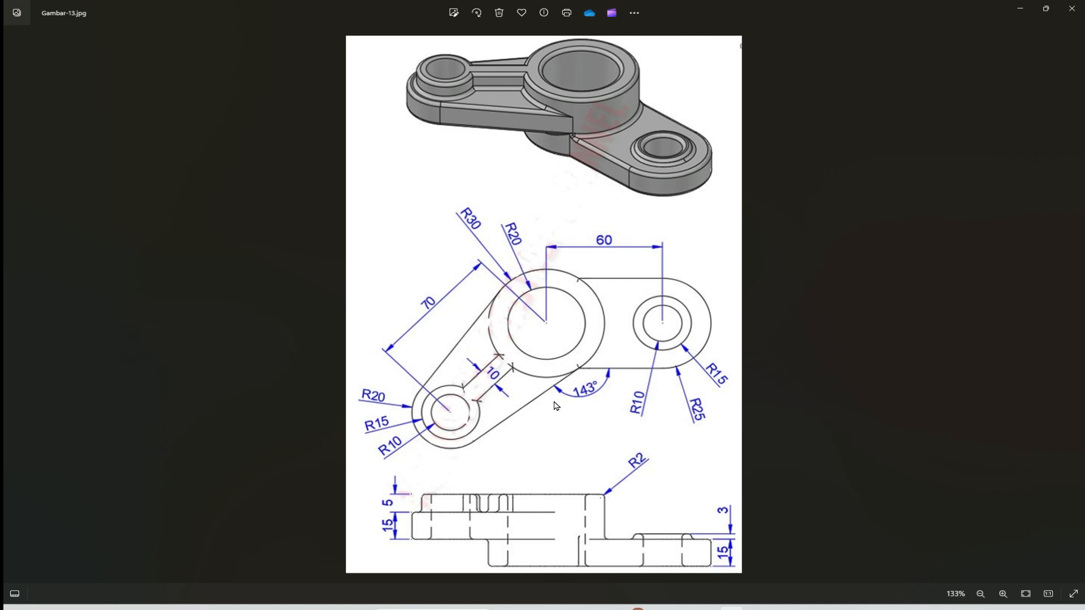
{"action": "key", "text": "alt+Tab"}
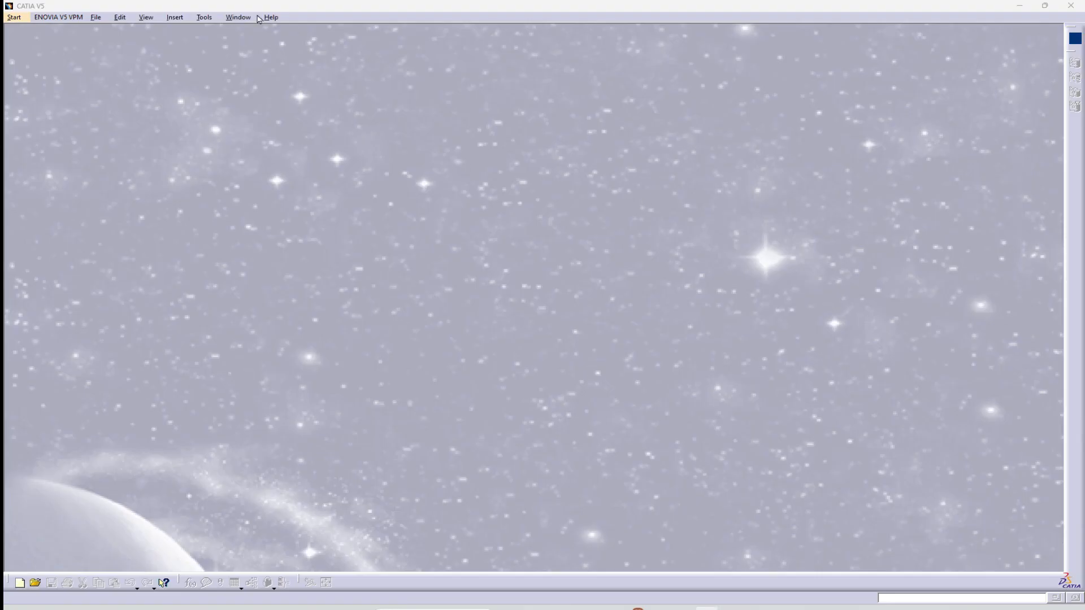
{"action": "left_click", "coordinate": [12, 18]}
{"action": "mouse_move", "coordinate": [61, 51]}
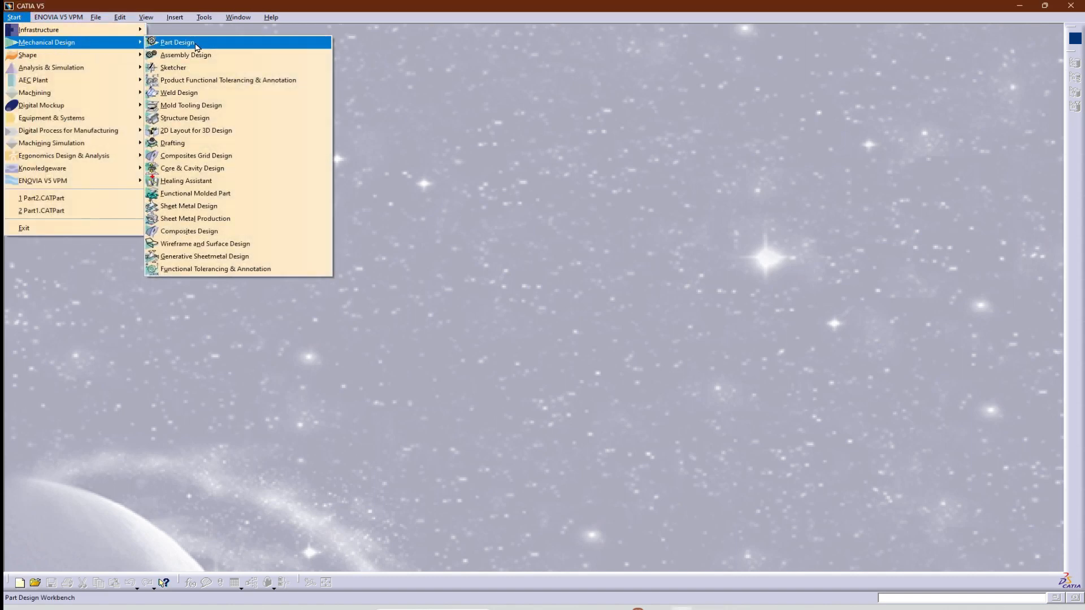
{"action": "left_click", "coordinate": [196, 44]}
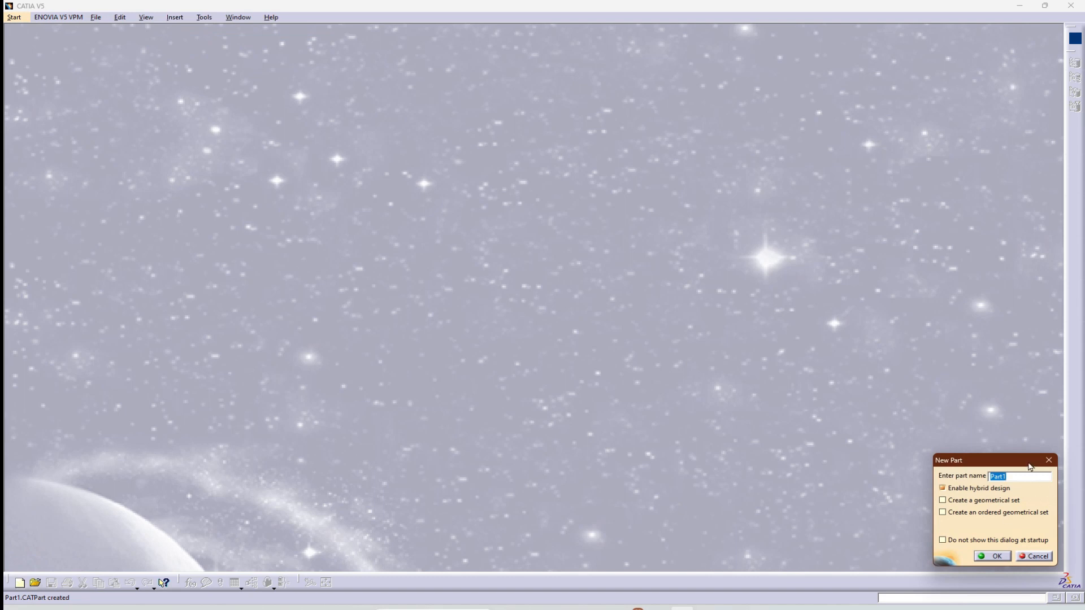
{"action": "left_click", "coordinate": [996, 557]}
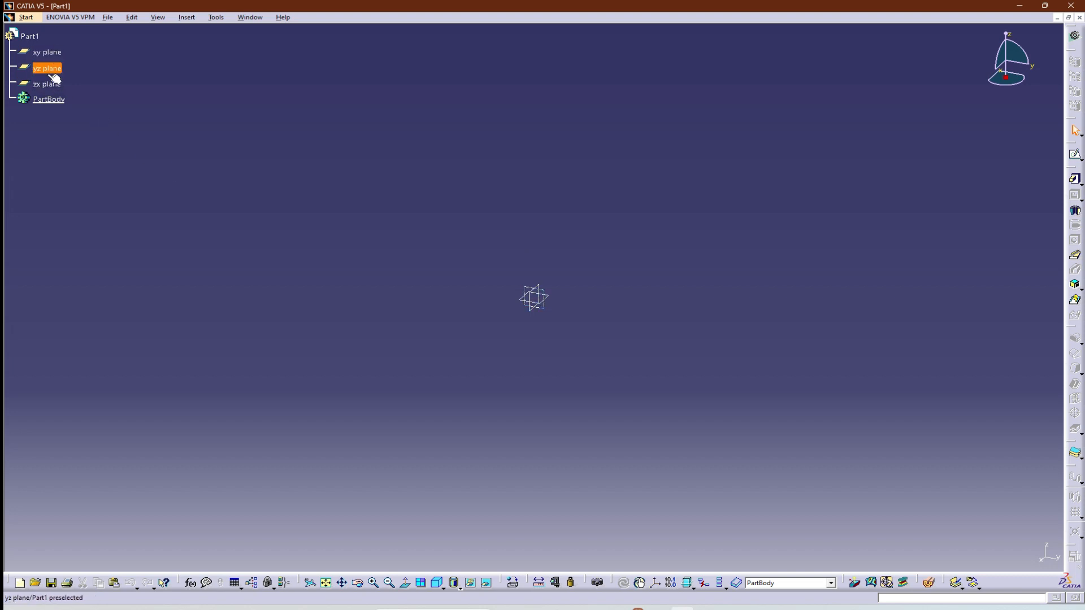
Sketch two concentric circles centred on the origin of the xy plane, about 60 mm and 102 mm in diameter.
{"action": "left_click", "coordinate": [551, 295]}
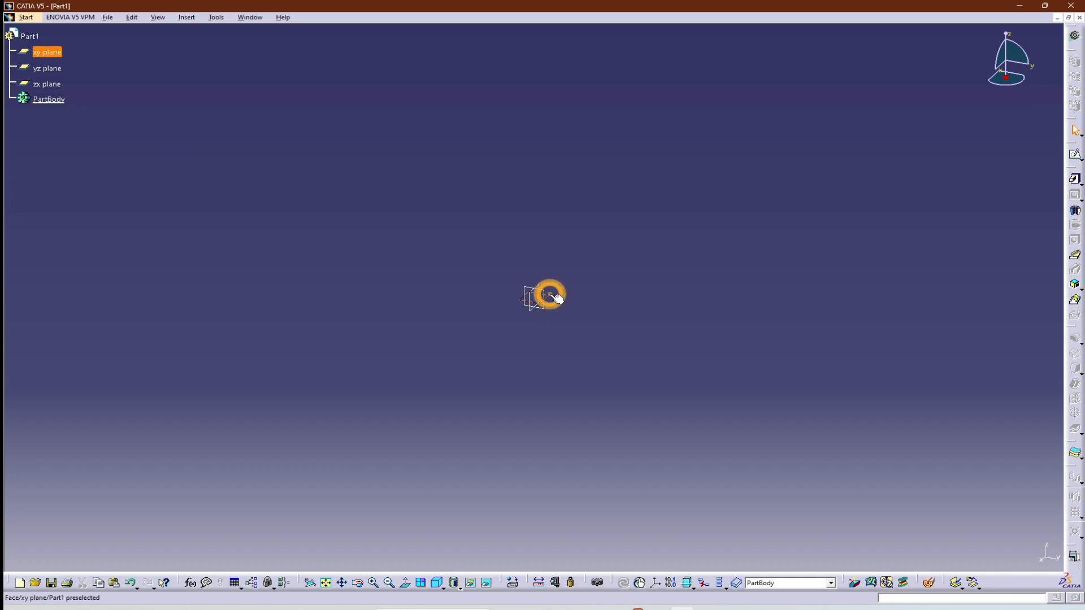
{"action": "left_click", "coordinate": [1075, 154]}
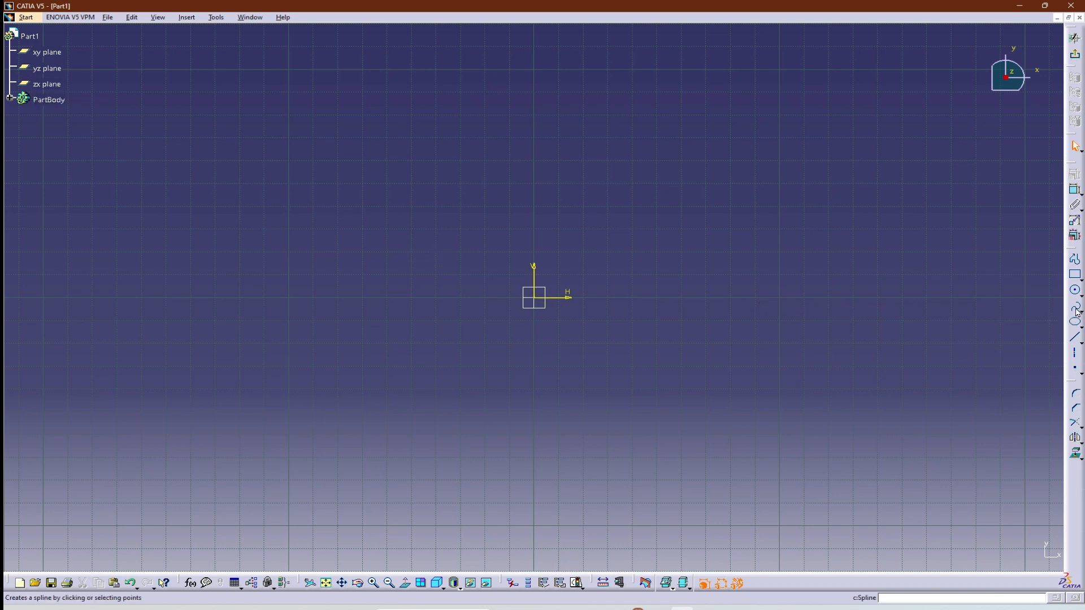
{"action": "left_click", "coordinate": [1075, 290]}
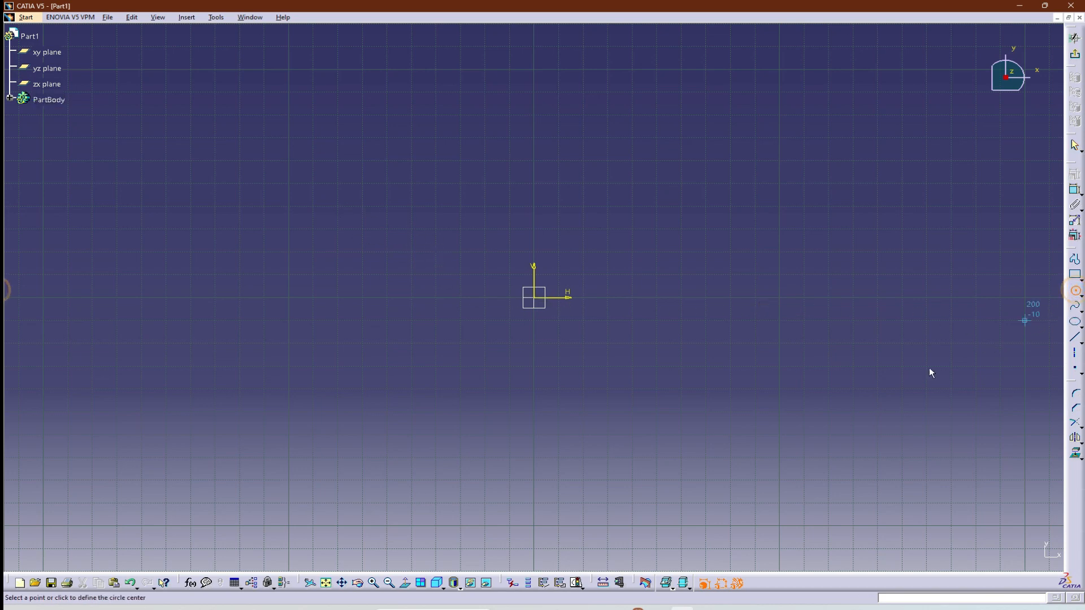
{"action": "left_click", "coordinate": [534, 298]}
{"action": "left_click", "coordinate": [530, 363]}
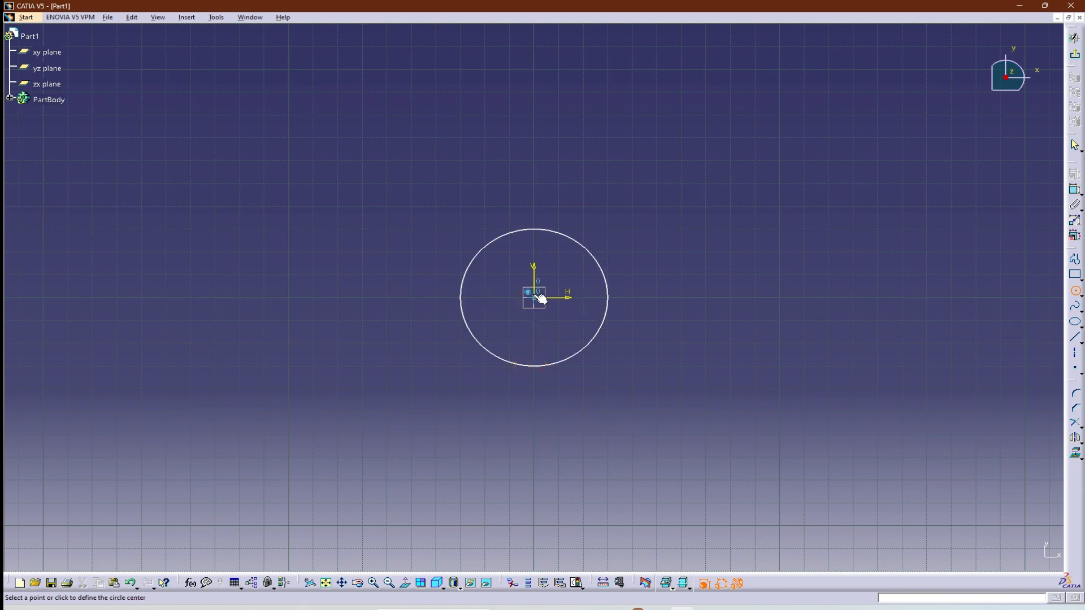
{"action": "left_click", "coordinate": [534, 297]}
{"action": "left_click", "coordinate": [556, 409]}
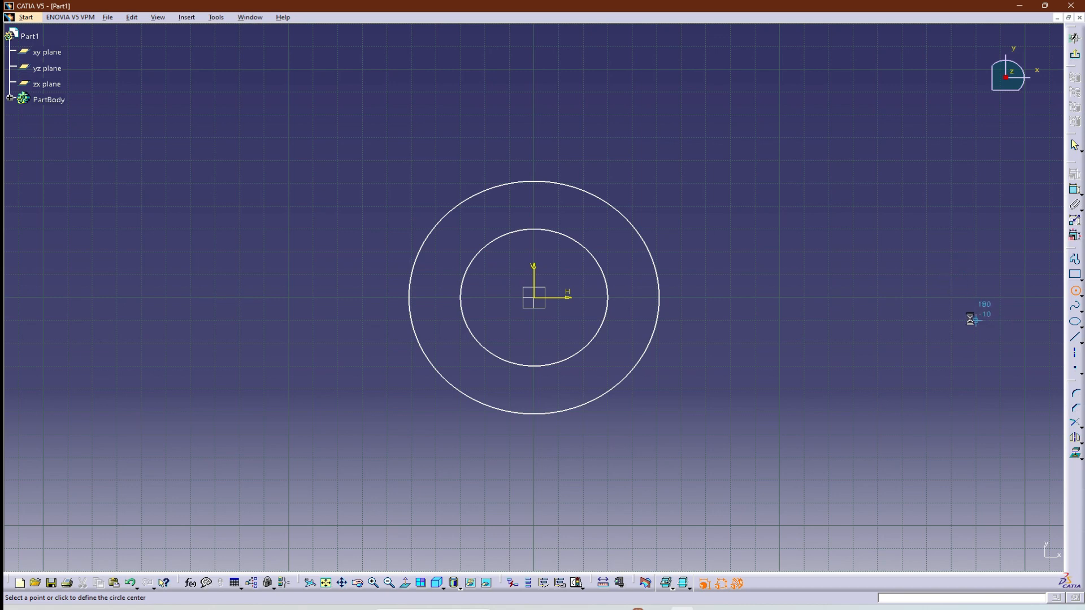
{"action": "left_click", "coordinate": [1075, 291]}
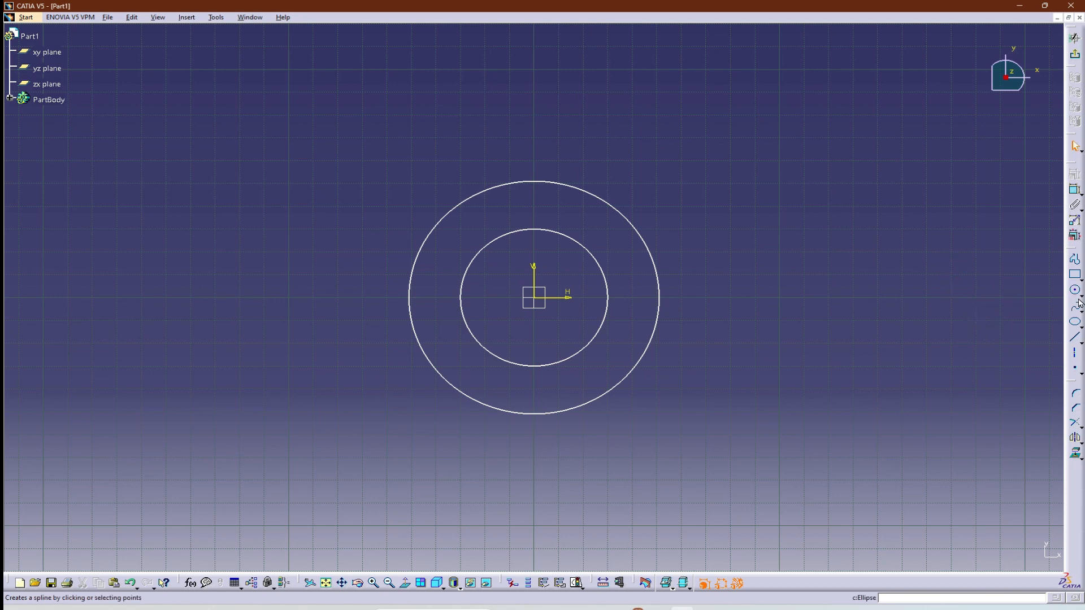
Check the reference drawing for the hub radii and add a diameter dimension to the inner circle.
{"action": "left_click", "coordinate": [1074, 192]}
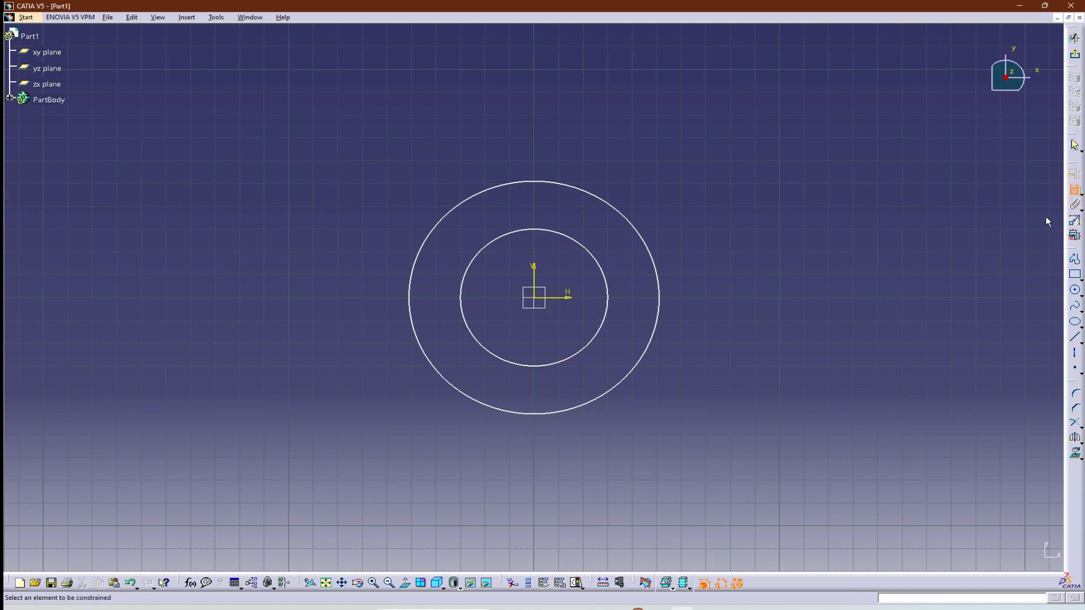
{"action": "key", "text": "alt+Tab"}
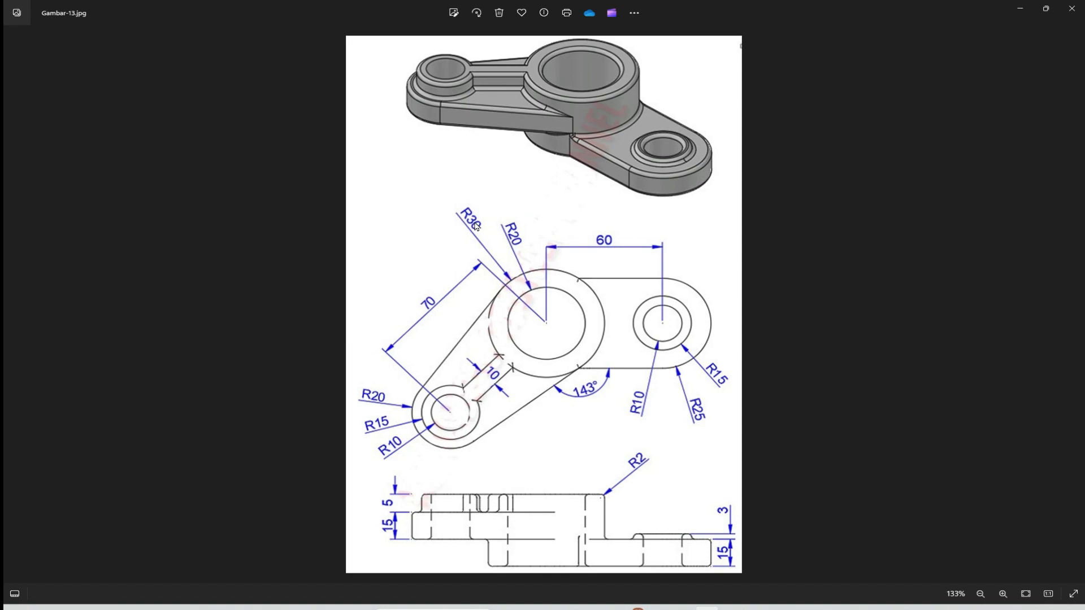
{"action": "key", "text": "alt+Tab"}
{"action": "left_click", "coordinate": [541, 230]}
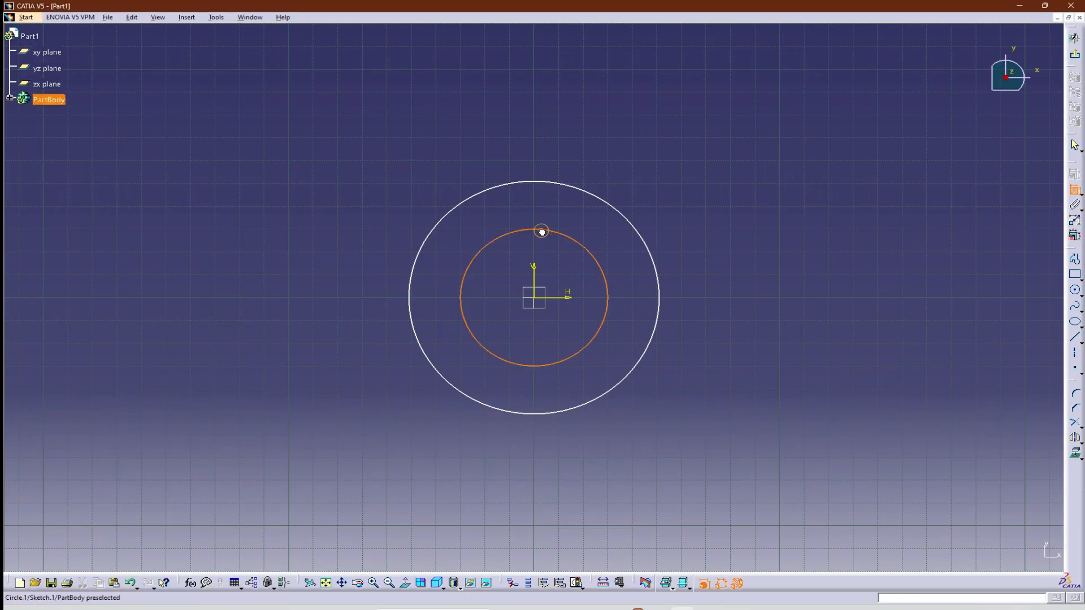
{"action": "left_click", "coordinate": [547, 252]}
Dimension the outer circle's diameter and set it to 60 mm.
{"action": "left_click", "coordinate": [567, 187]}
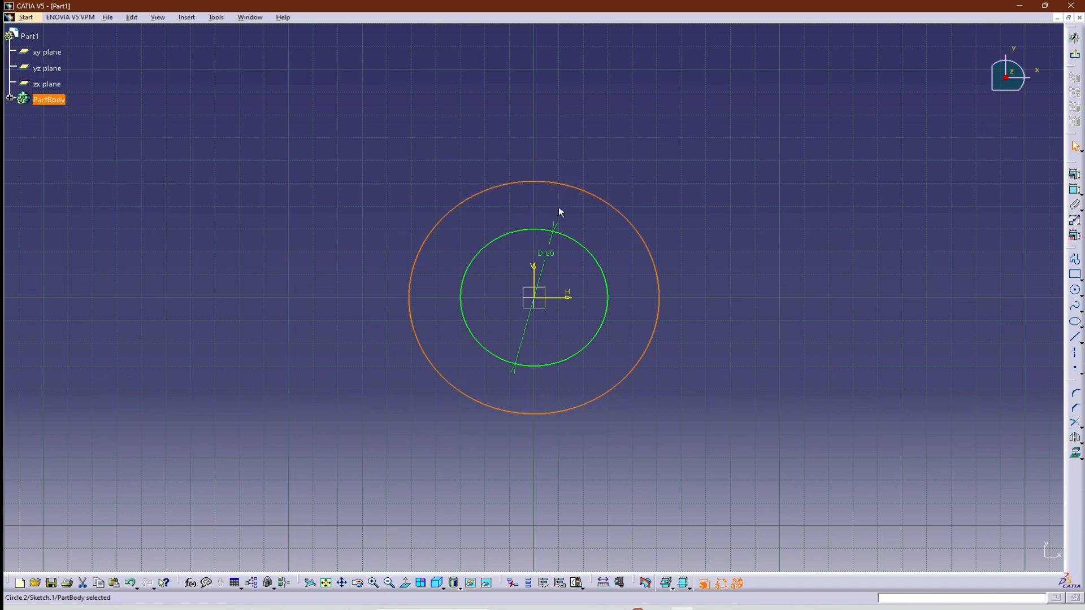
{"action": "left_click", "coordinate": [1074, 191]}
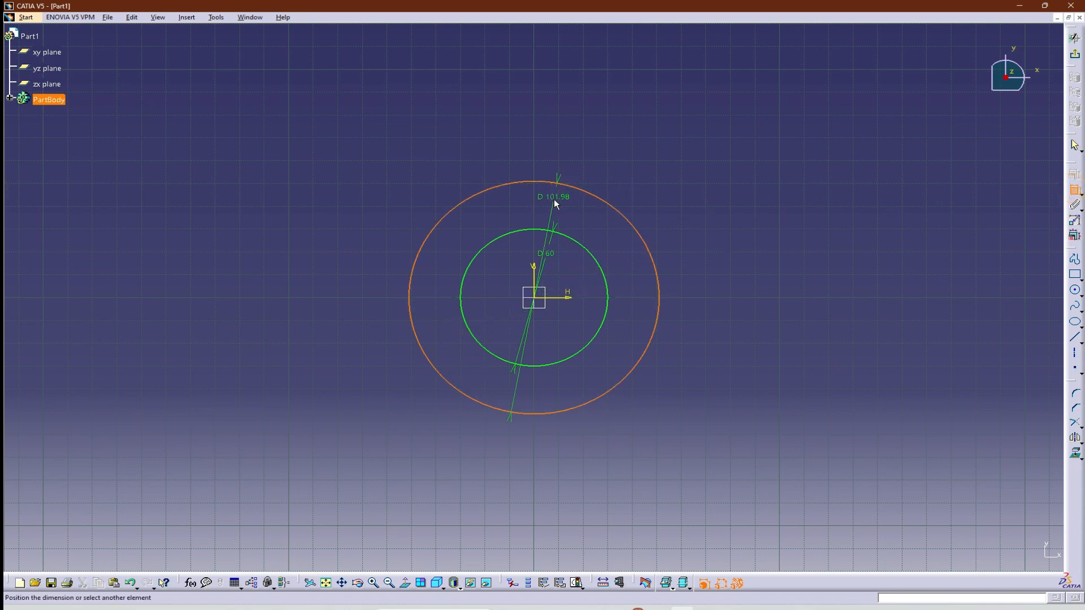
{"action": "left_click", "coordinate": [562, 200]}
{"action": "double_click", "coordinate": [553, 198]}
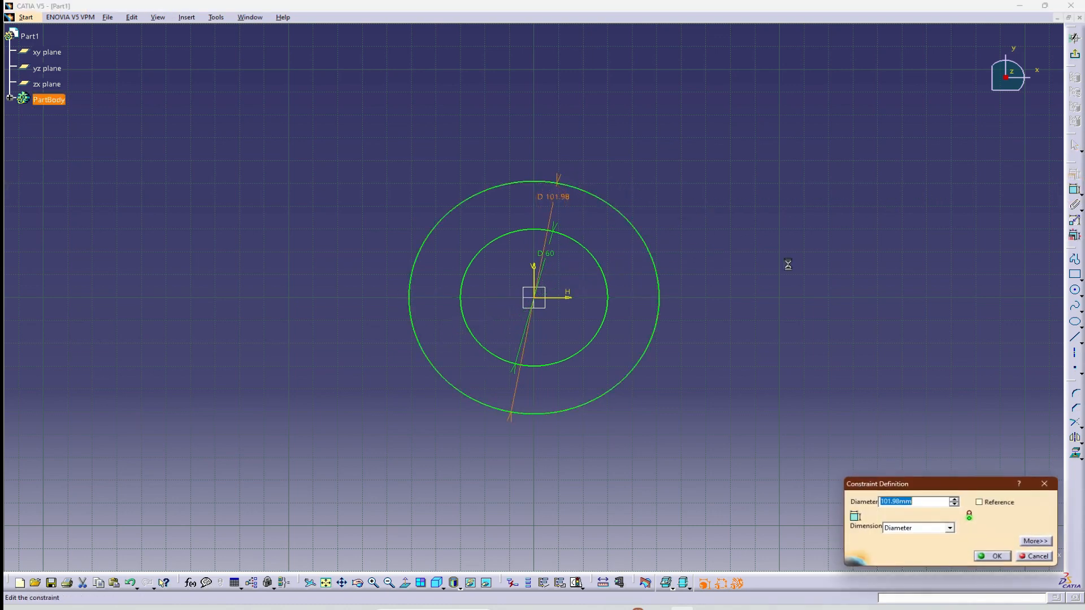
{"action": "type", "text": "60"}
{"action": "key", "text": "Return"}
Check the reference drawing and set the inner circle's diameter to 40 mm.
{"action": "key", "text": "alt+Tab"}
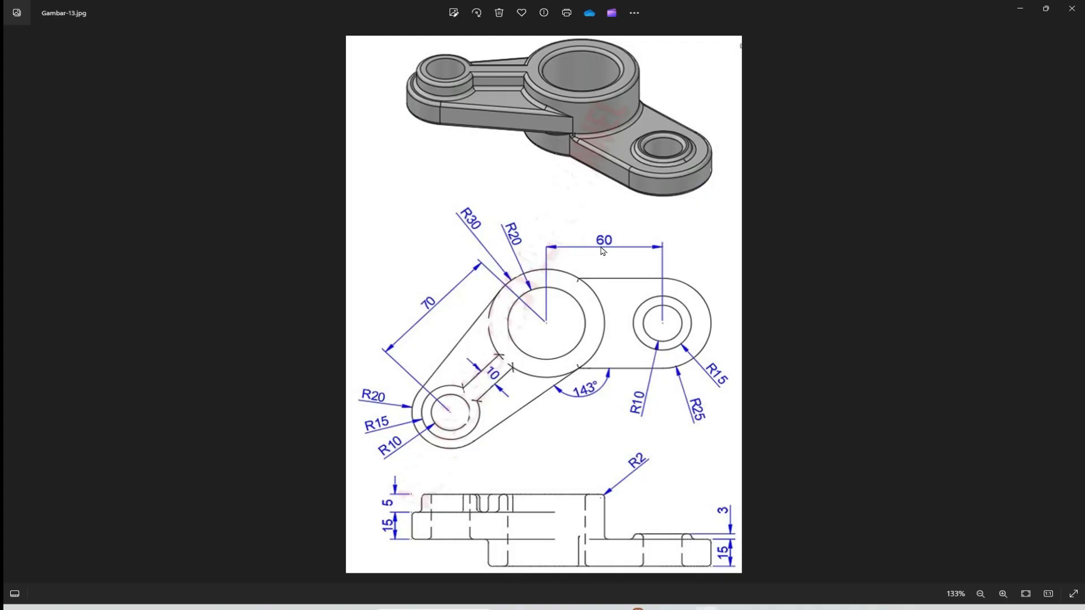
{"action": "key", "text": "alt+Tab"}
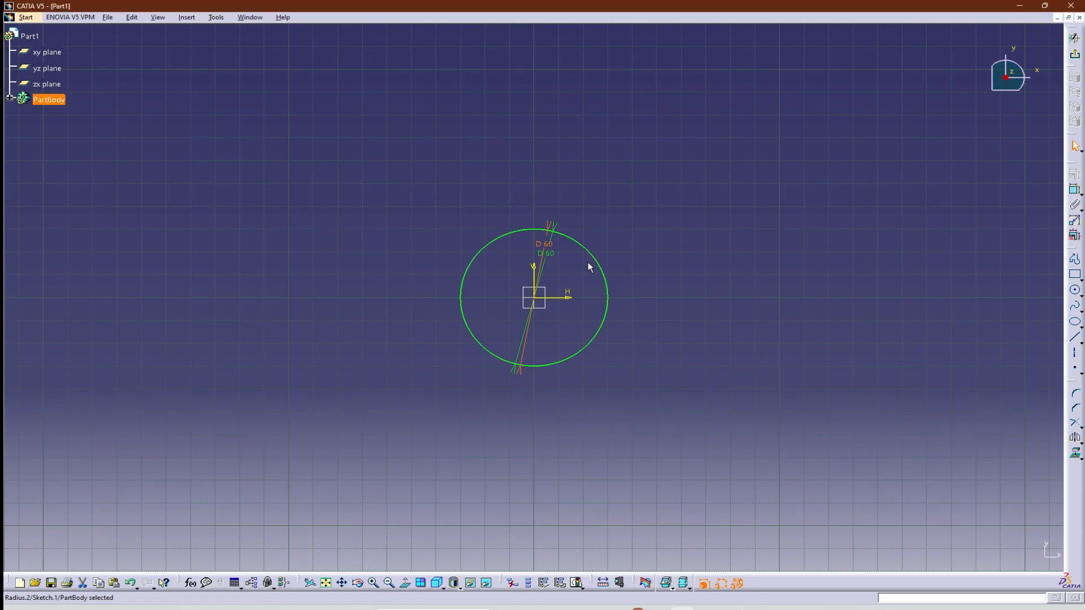
{"action": "left_click_drag", "start_coordinate": [548, 247], "coordinate": [548, 255]}
{"action": "double_click", "coordinate": [549, 255]}
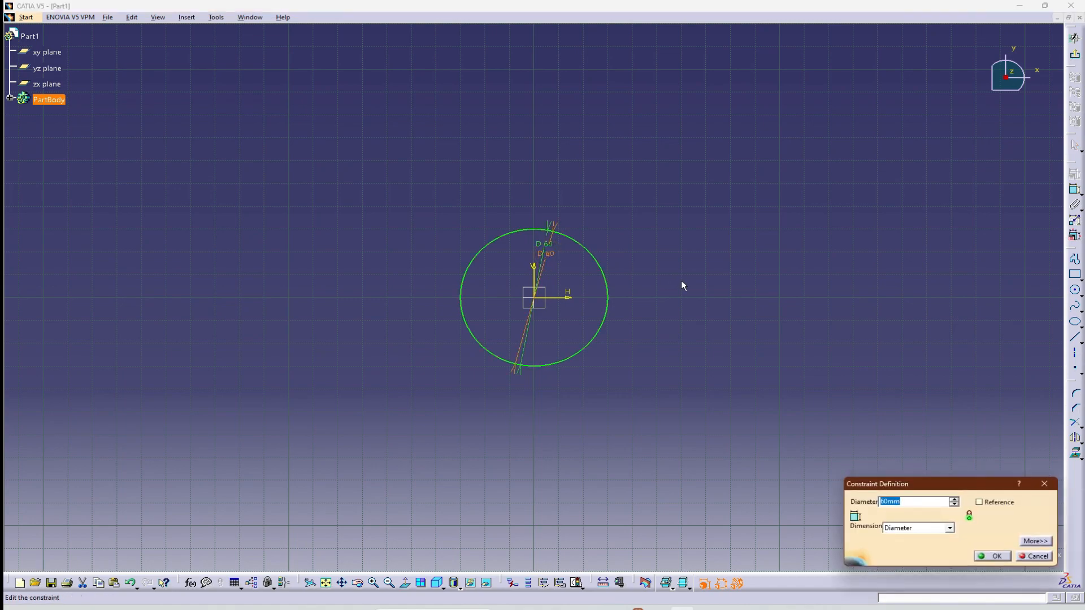
{"action": "type", "text": "40"}
{"action": "key", "text": "Return"}
Check the heights in the reference drawing, exit the sketch and pad the two-circle profile to a length of 38 mm.
{"action": "key", "text": "alt+Tab"}
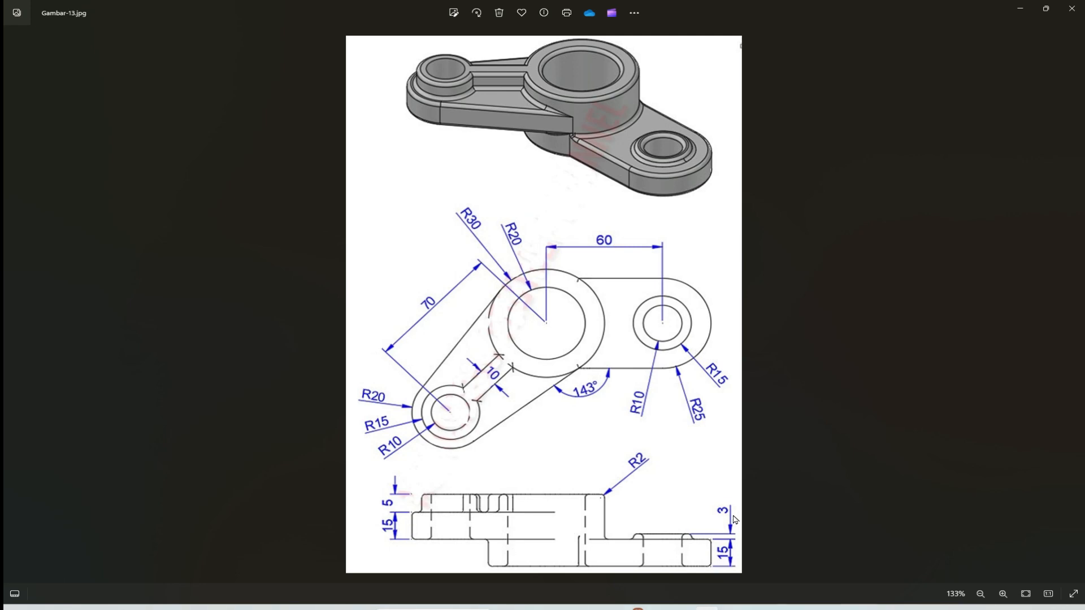
{"action": "key", "text": "alt+Tab"}
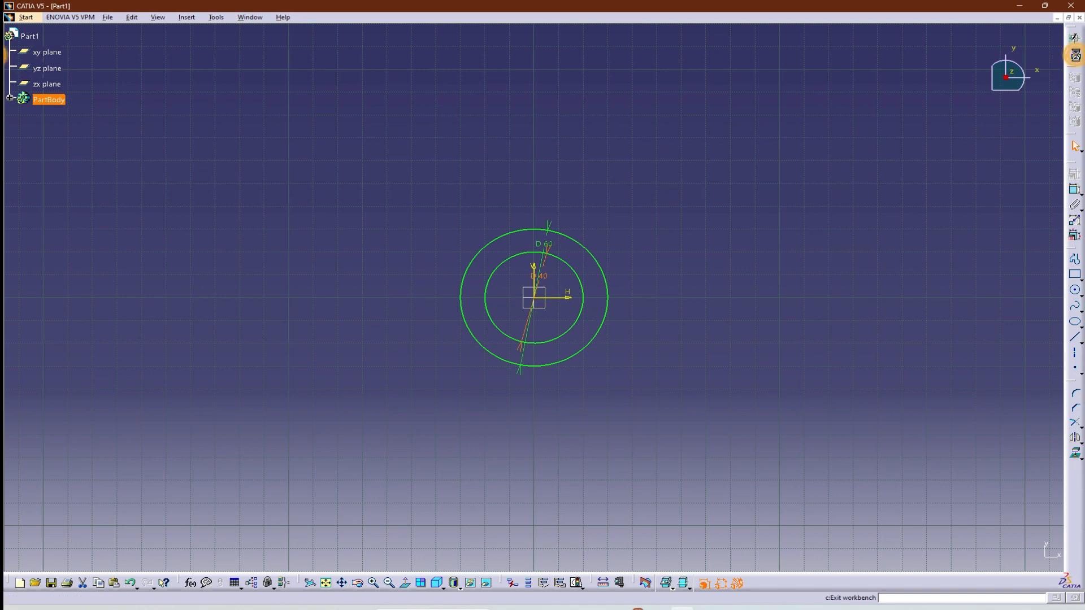
{"action": "left_click", "coordinate": [1075, 38]}
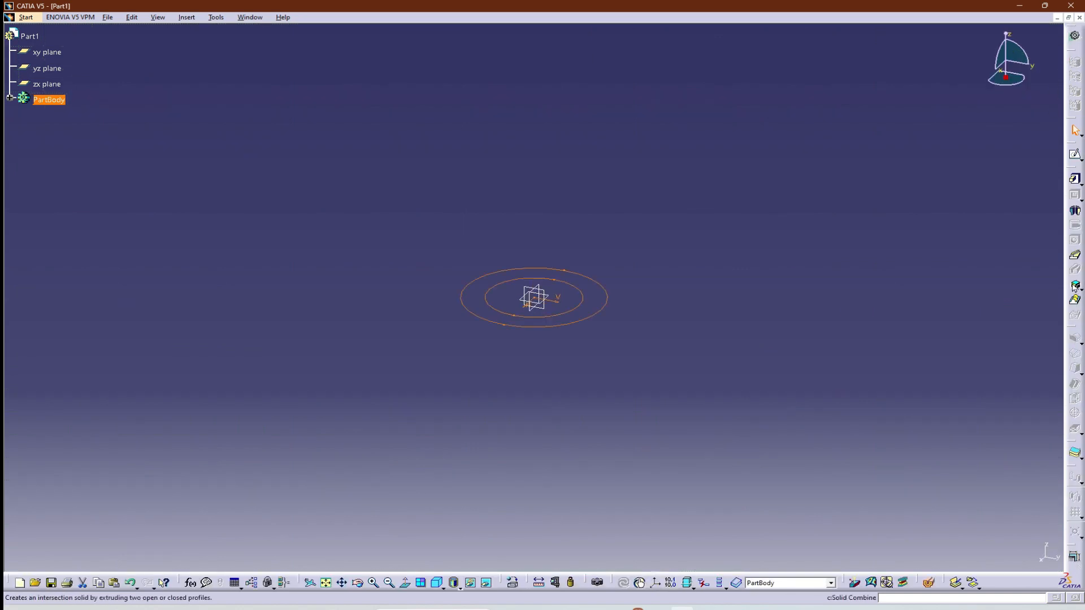
{"action": "left_click", "coordinate": [1074, 180]}
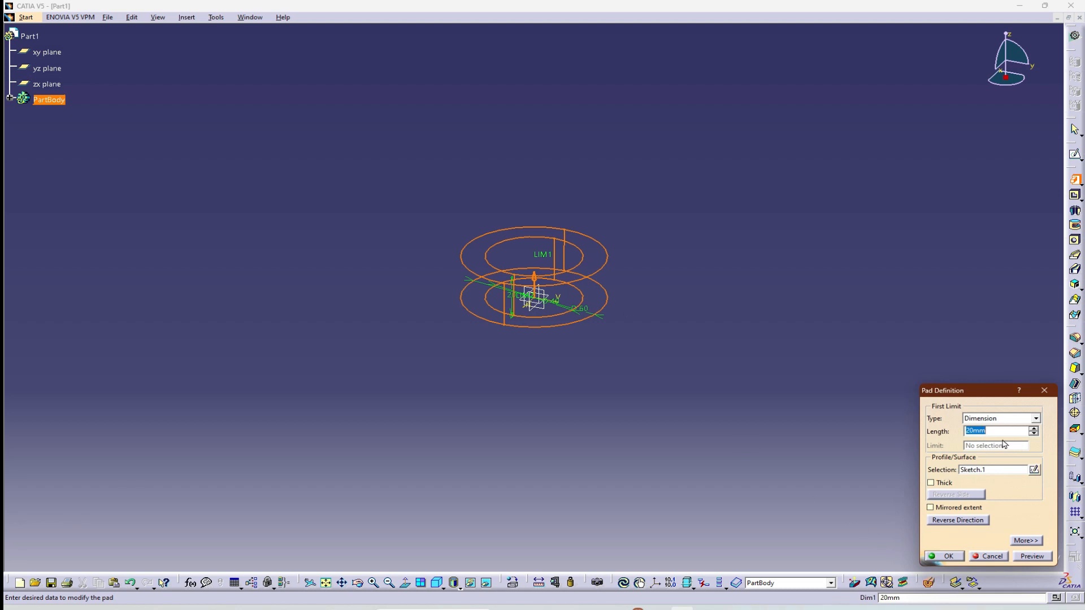
{"action": "type", "text": "38"}
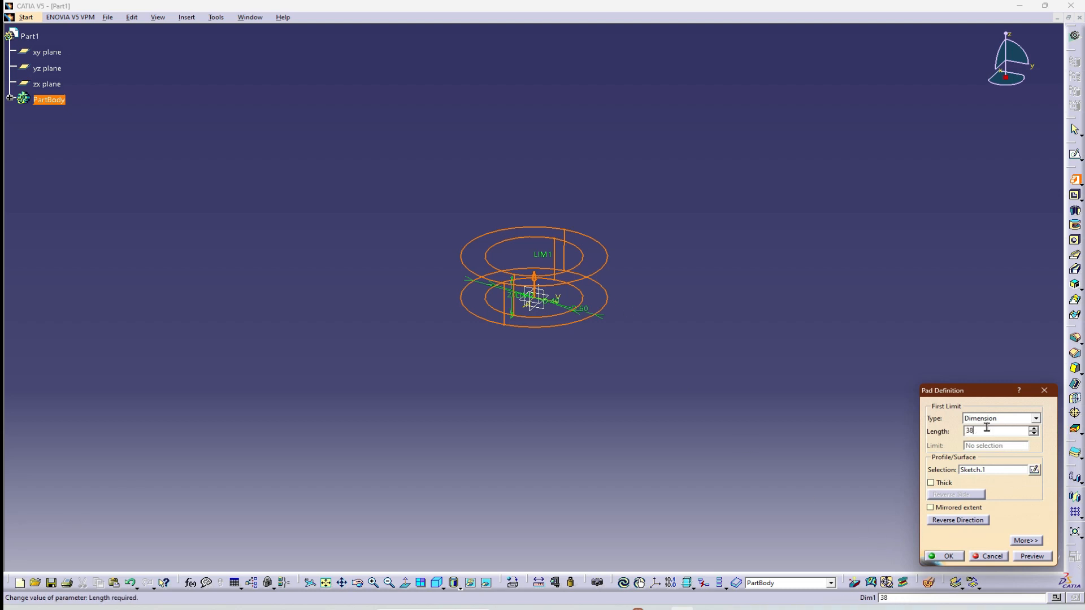
{"action": "left_click", "coordinate": [1024, 557]}
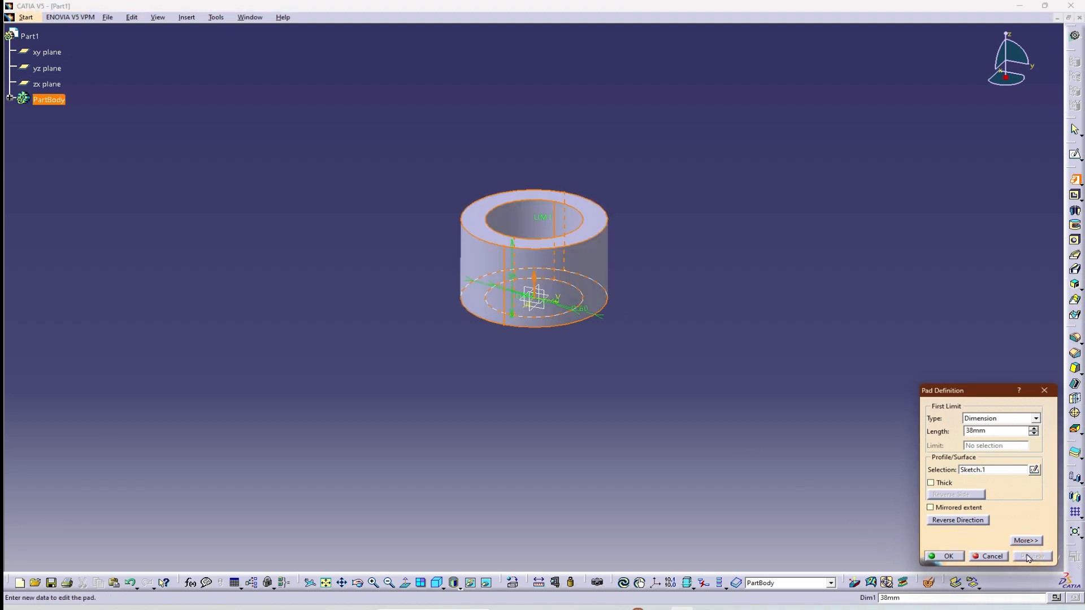
{"action": "left_click", "coordinate": [941, 556]}
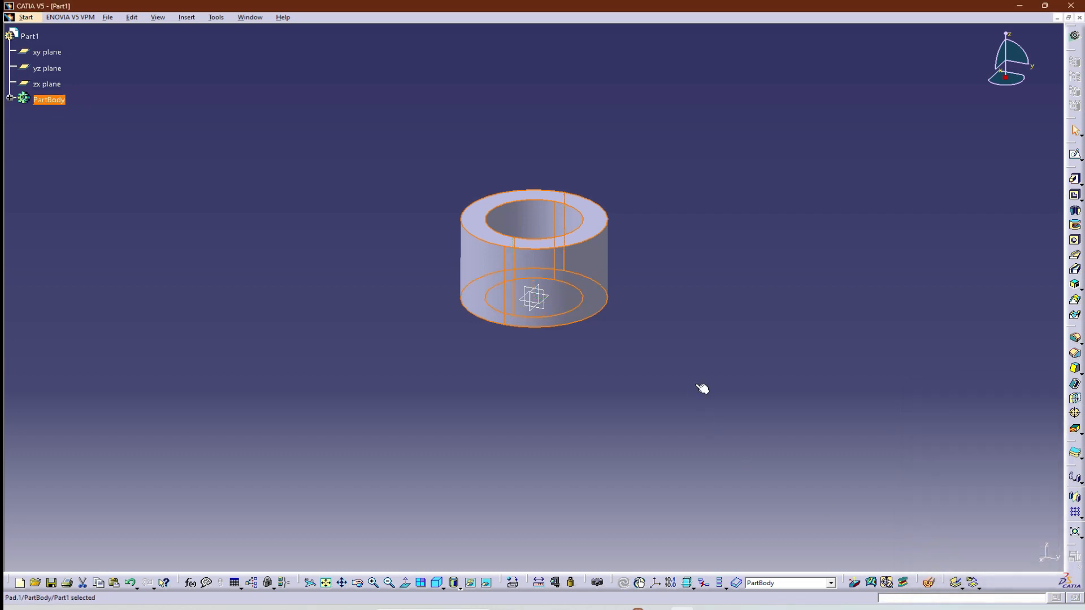
{"action": "left_click", "coordinate": [761, 346]}
Open a new sketch on the bottom face of the hollow cylinder, viewed normal to the sketch plane.
{"action": "key", "text": "alt+Tab"}
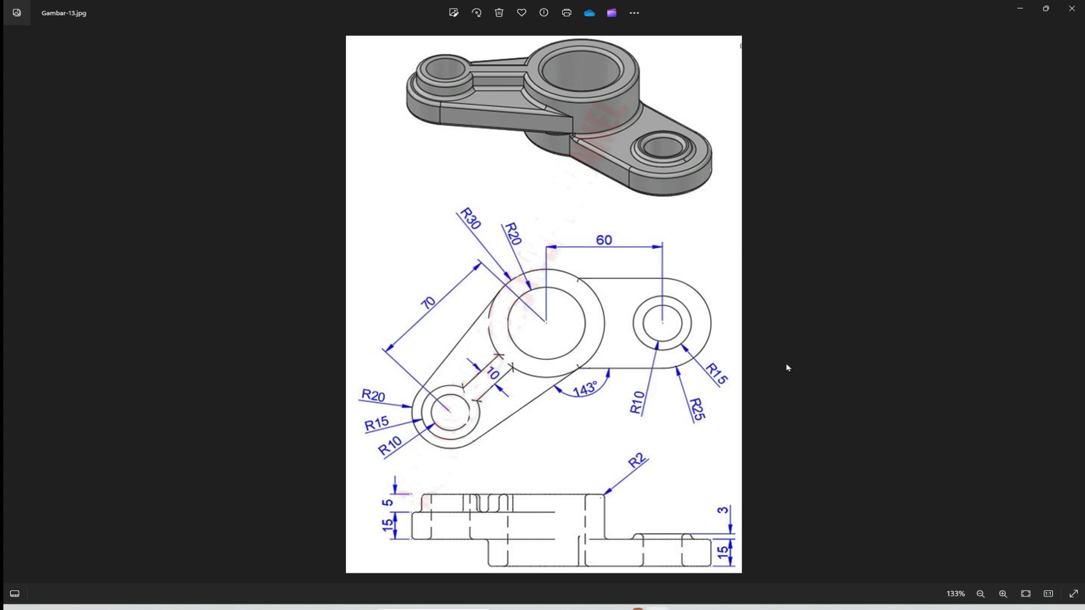
{"action": "key", "text": "alt+Tab"}
{"action": "middle_click_drag", "start_coordinate": [619, 430], "coordinate": [601, 265]}
{"action": "left_click", "coordinate": [600, 267]}
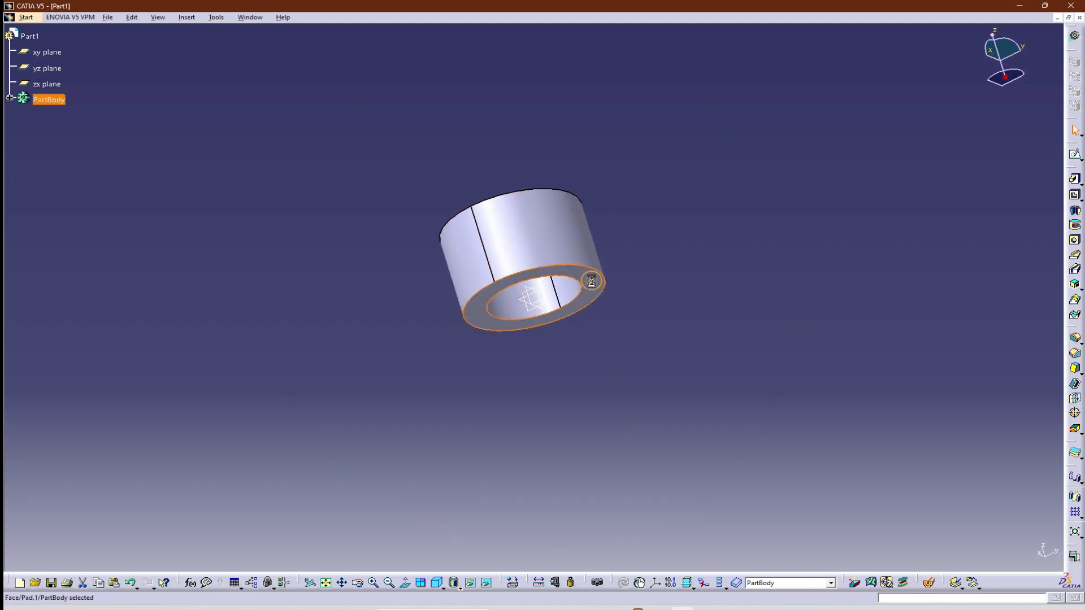
{"action": "left_click", "coordinate": [1074, 154]}
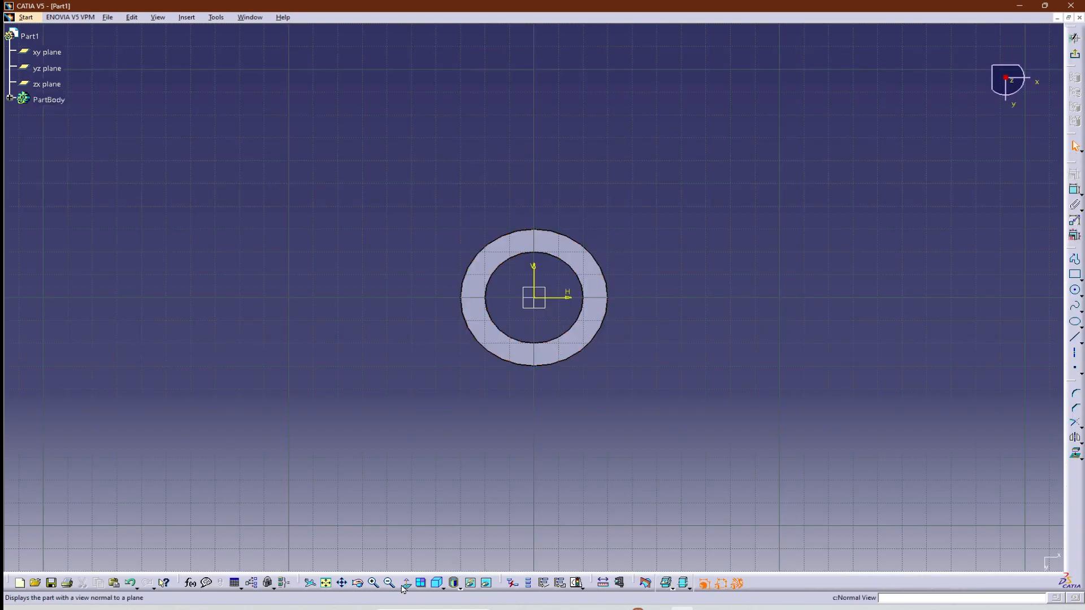
{"action": "left_click", "coordinate": [437, 582]}
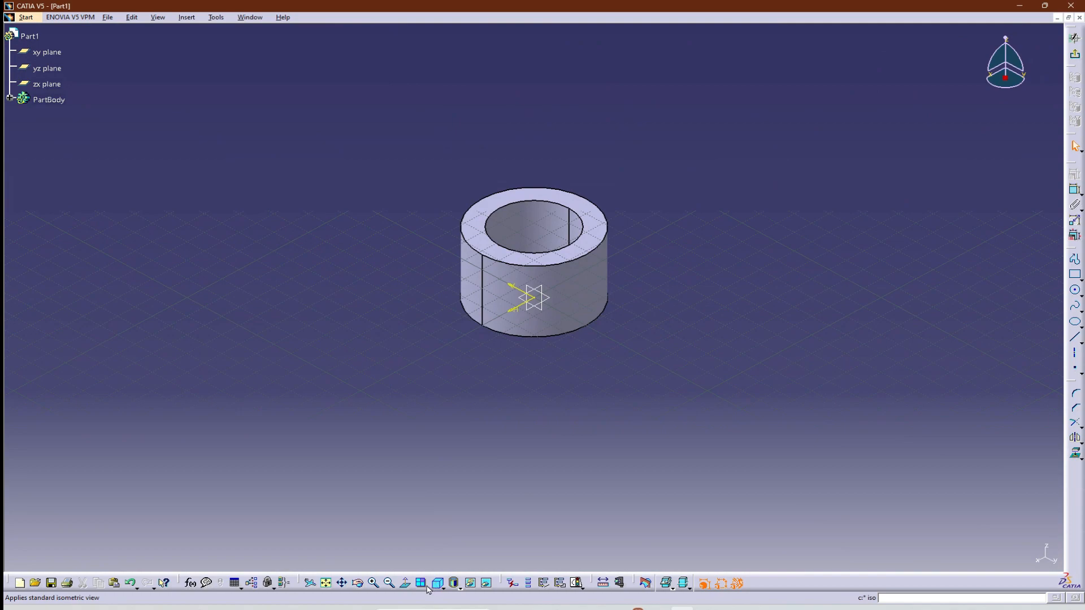
{"action": "left_click", "coordinate": [404, 585]}
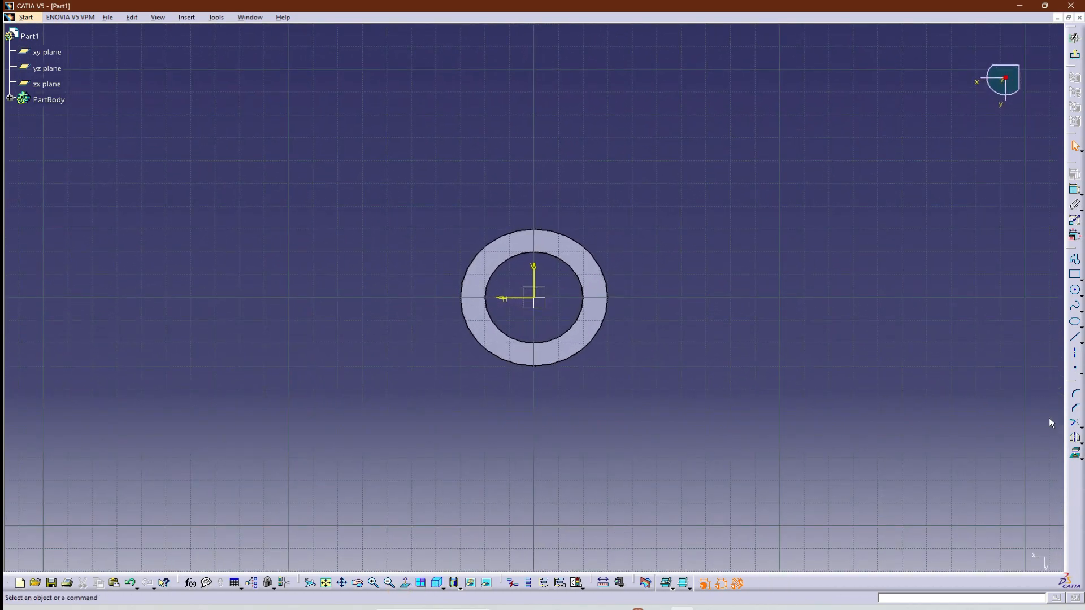
{"action": "key", "text": "alt+Tab"}
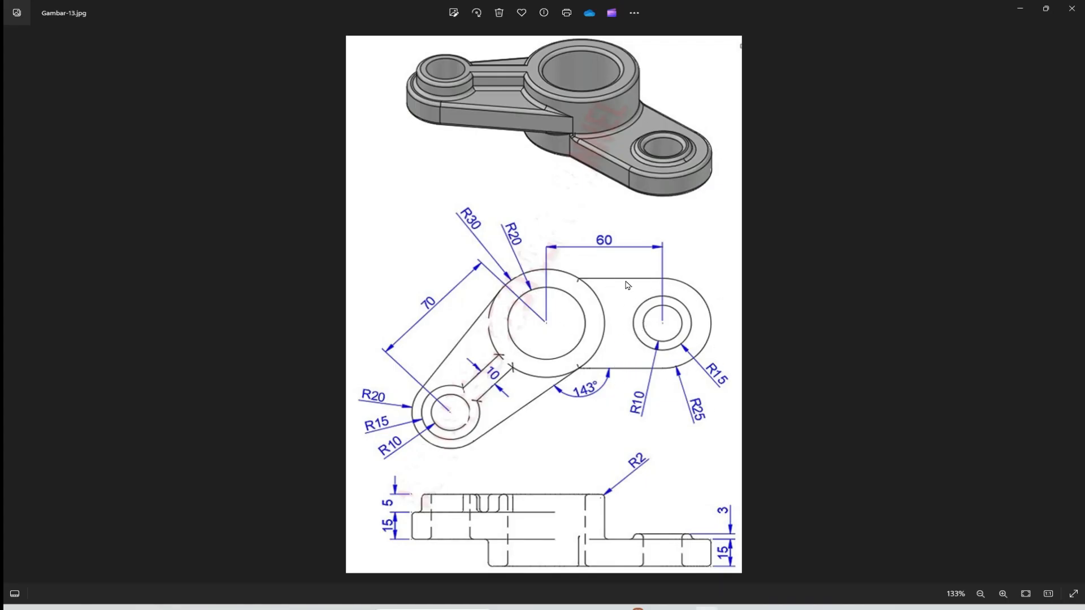
{"action": "key", "text": "alt+Tab"}
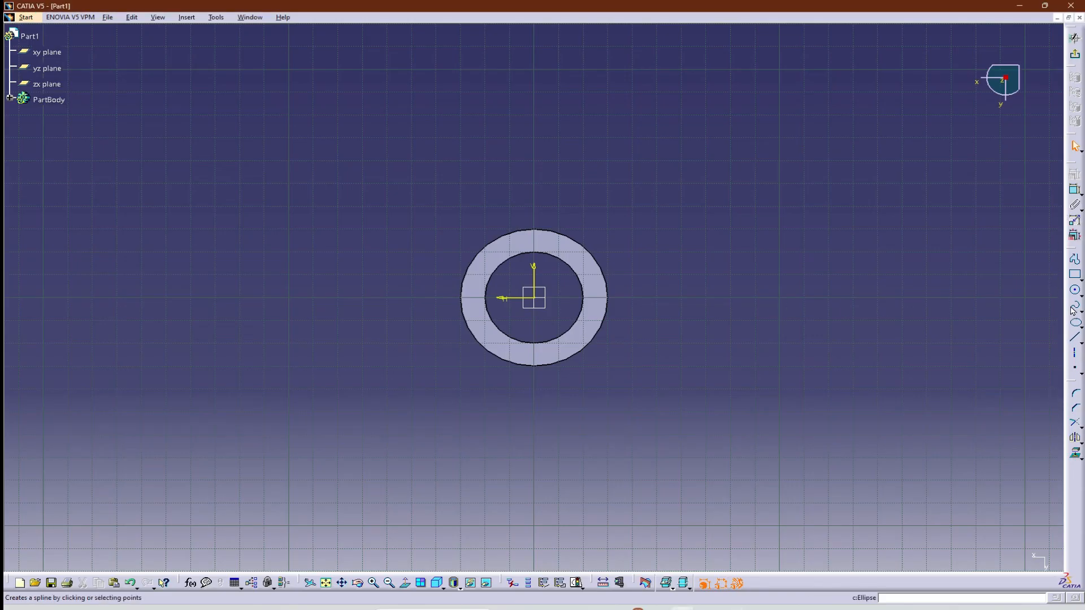
{"action": "left_click", "coordinate": [1075, 262]}
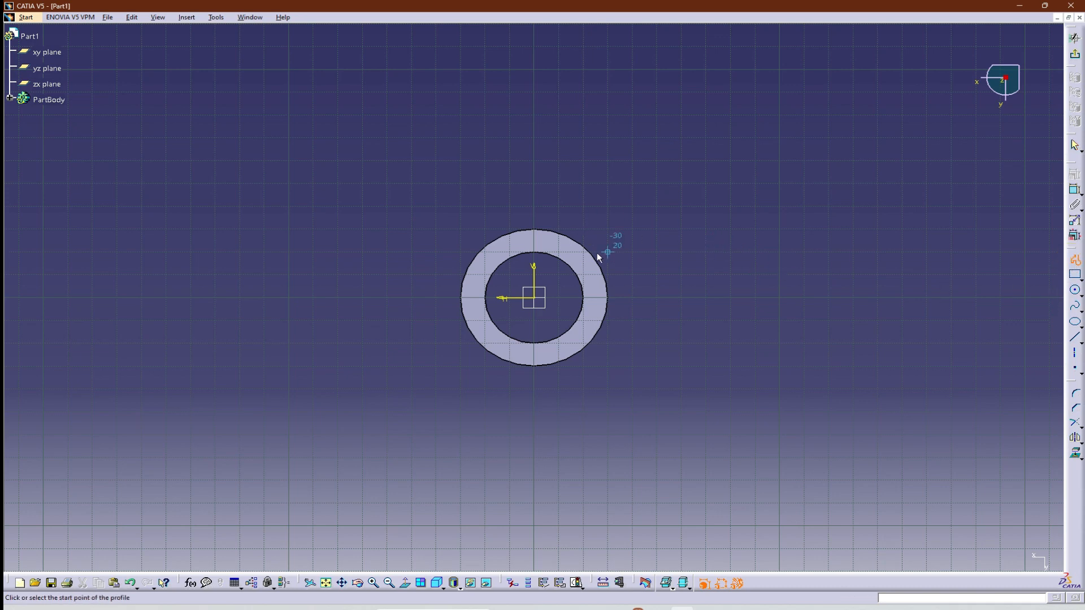
{"action": "left_click", "coordinate": [1074, 263]}
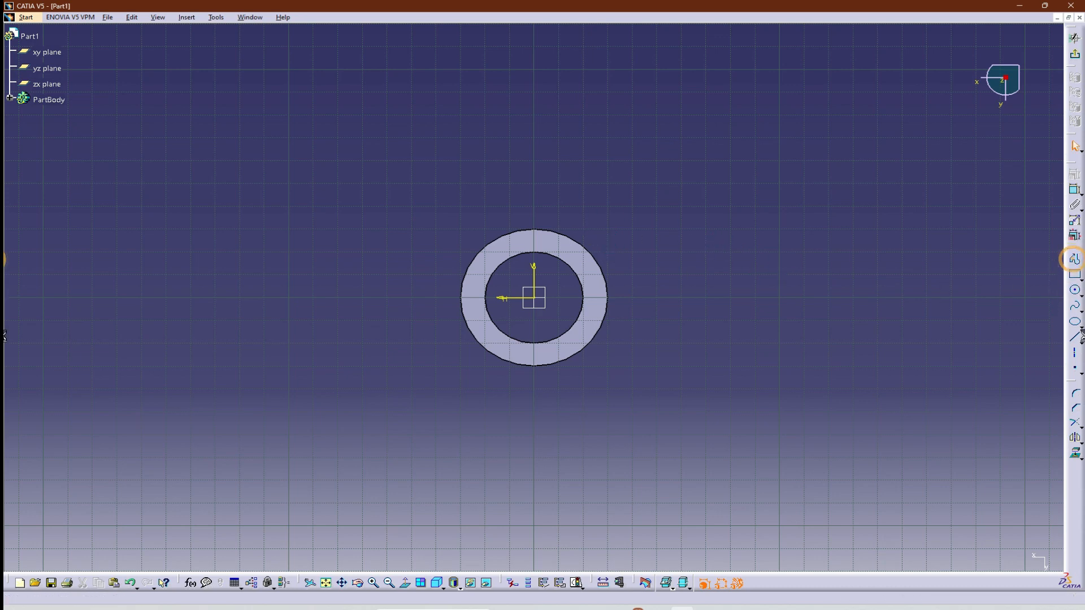
{"action": "left_click", "coordinate": [1074, 263]}
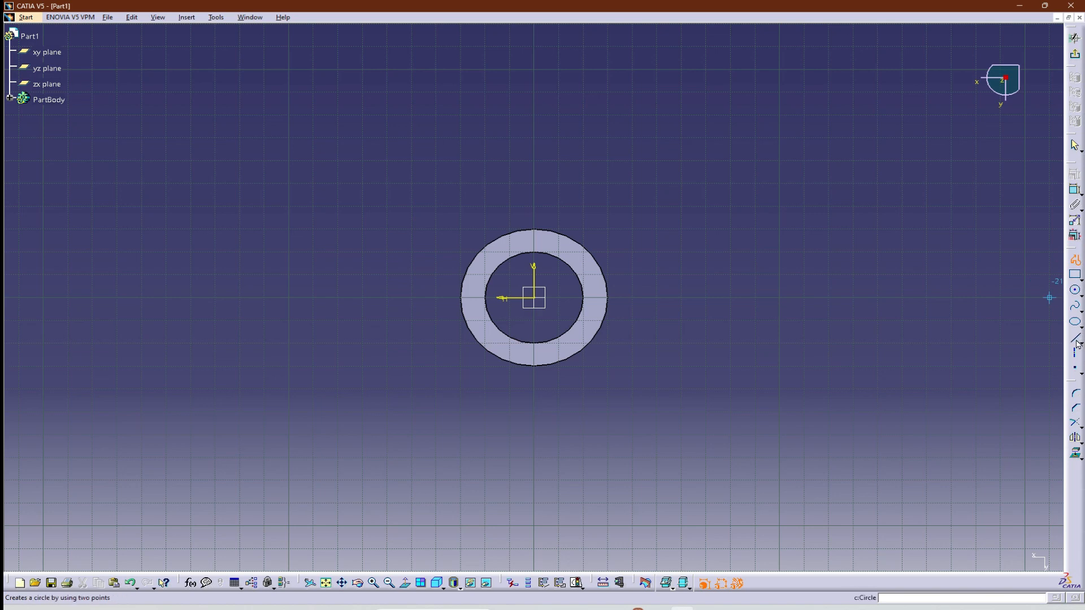
{"action": "left_click", "coordinate": [607, 251]}
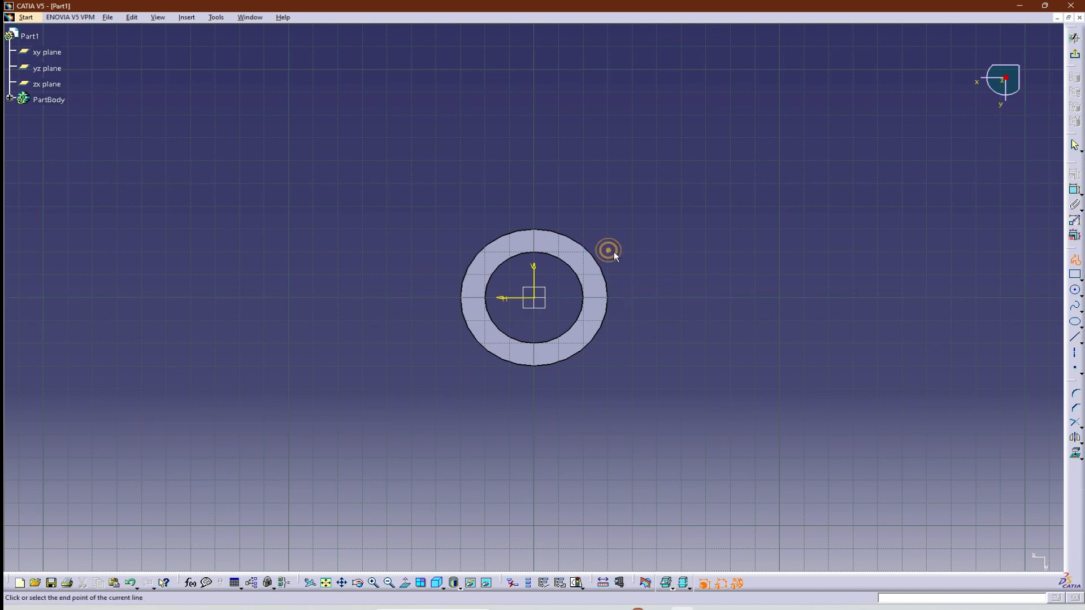
{"action": "left_click", "coordinate": [754, 252]}
{"action": "left_click", "coordinate": [755, 343]}
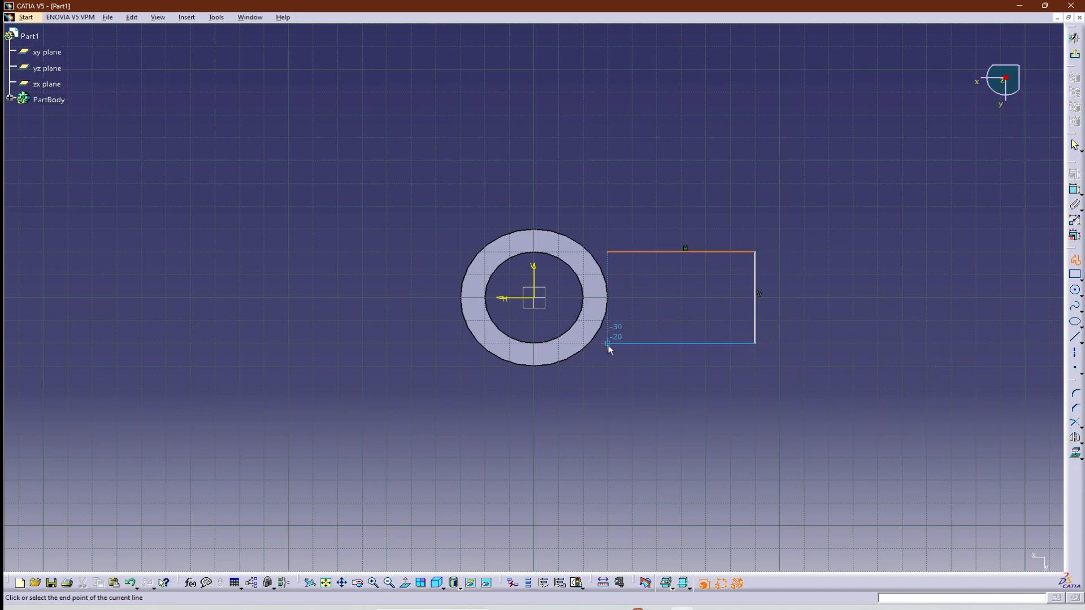
{"action": "key", "text": "Escape"}
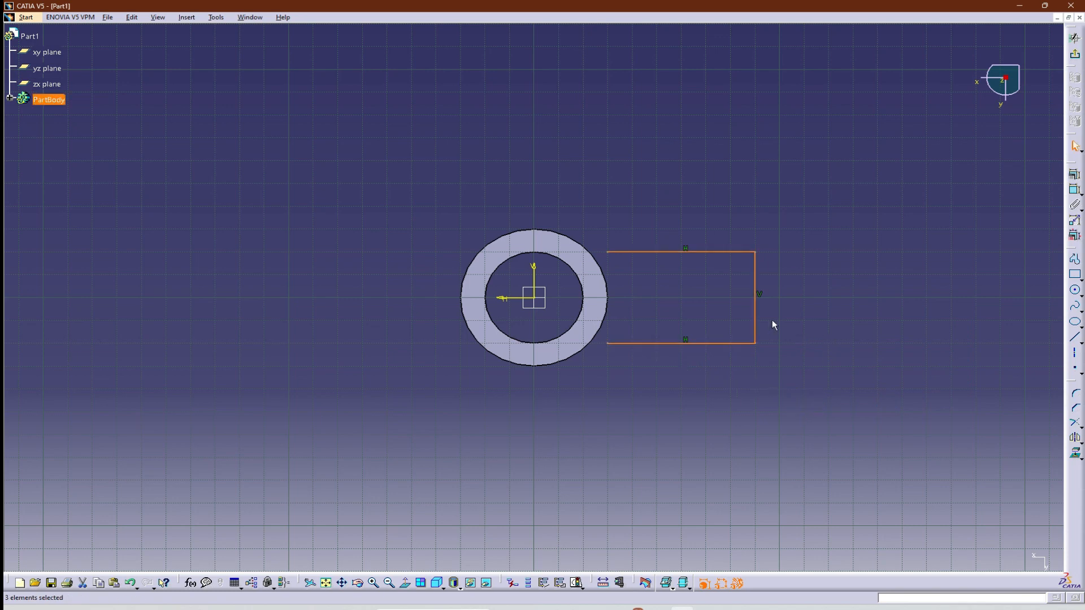
{"action": "left_click", "coordinate": [758, 305]}
{"action": "key", "text": "Delete"}
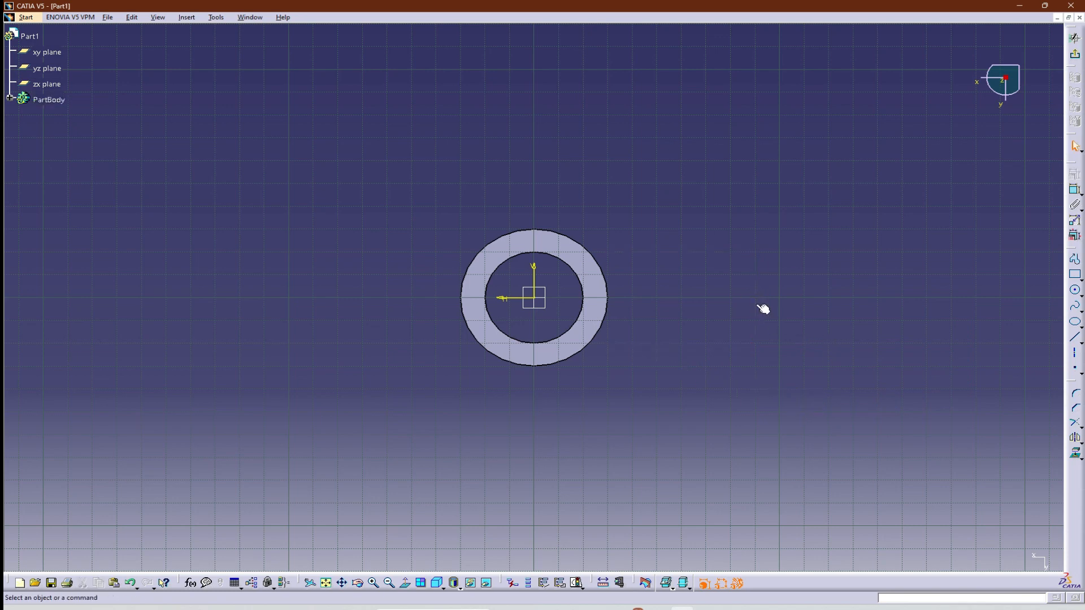
Sketch two parallel horizontal lines about 50 mm long and 40 mm apart, extending outward from the hub toward the arm end.
{"action": "left_click", "coordinate": [1075, 259]}
{"action": "left_click", "coordinate": [607, 251]}
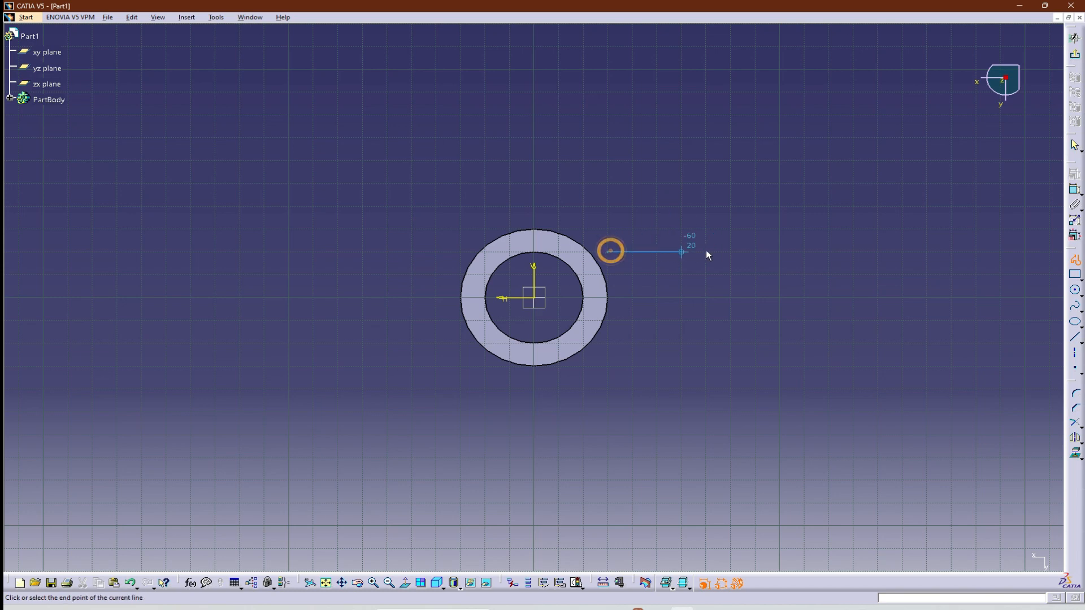
{"action": "left_click", "coordinate": [730, 251]}
{"action": "key", "text": "Escape"}
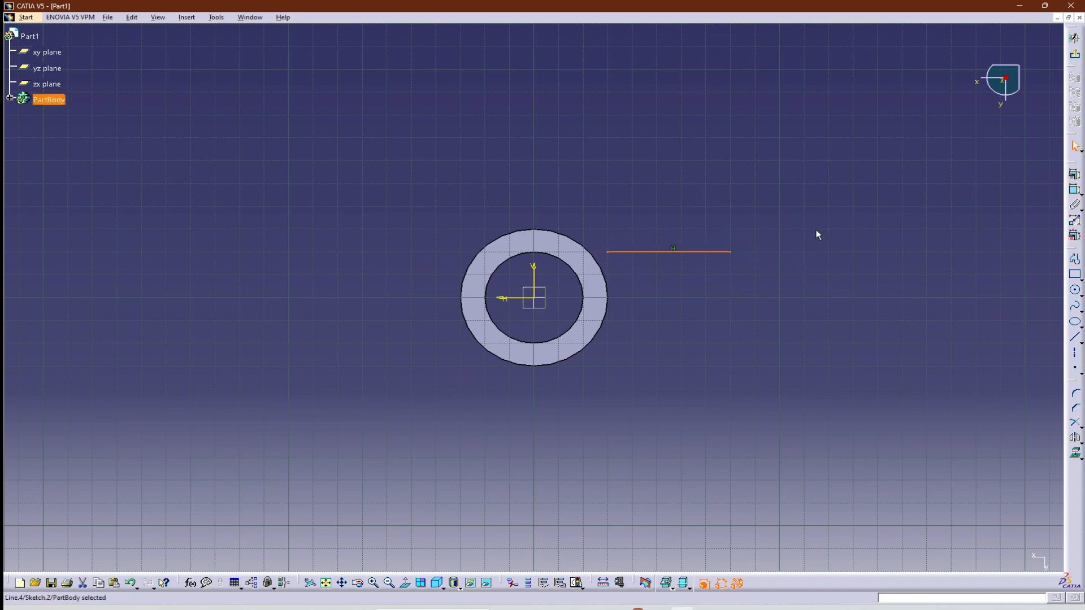
{"action": "left_click", "coordinate": [1072, 259]}
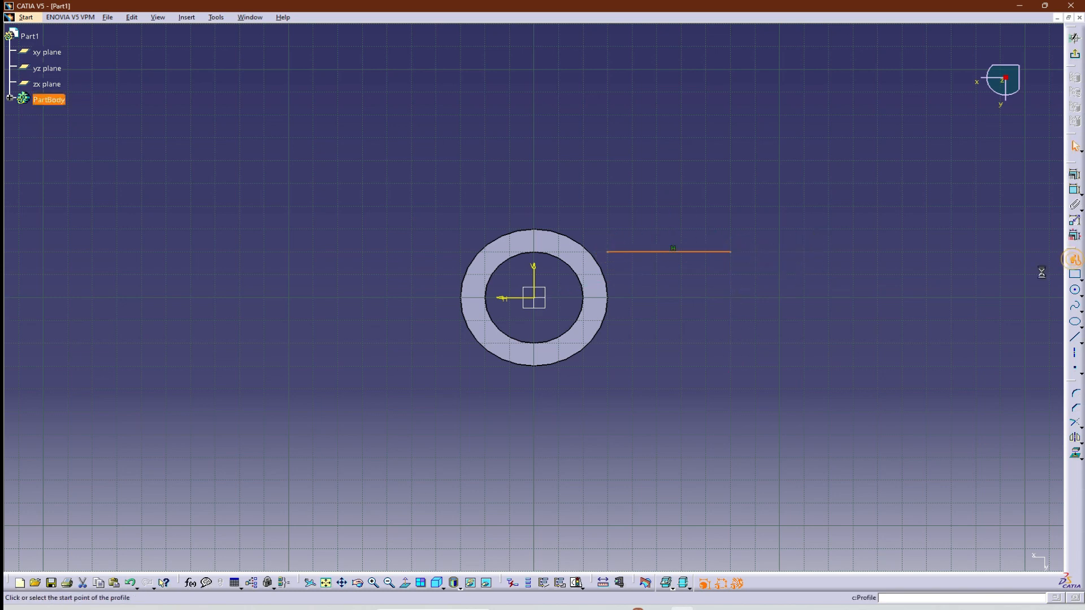
{"action": "left_click", "coordinate": [614, 342]}
{"action": "double_click", "coordinate": [728, 343]}
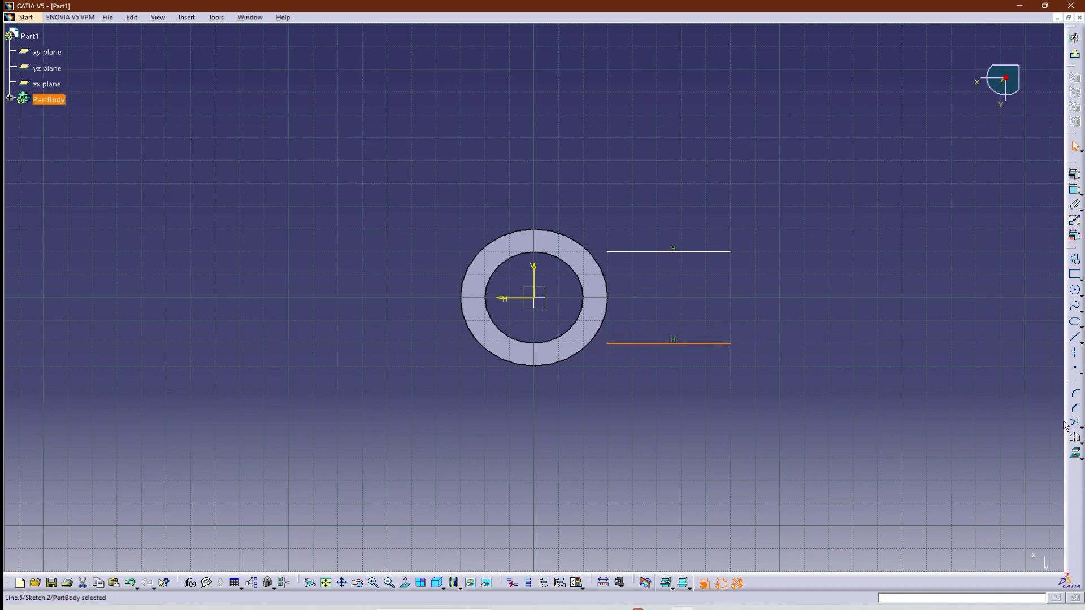
Draw a three-point circle about 40 mm in diameter through the outer endpoints of the two arm lines.
{"action": "left_click", "coordinate": [1075, 292]}
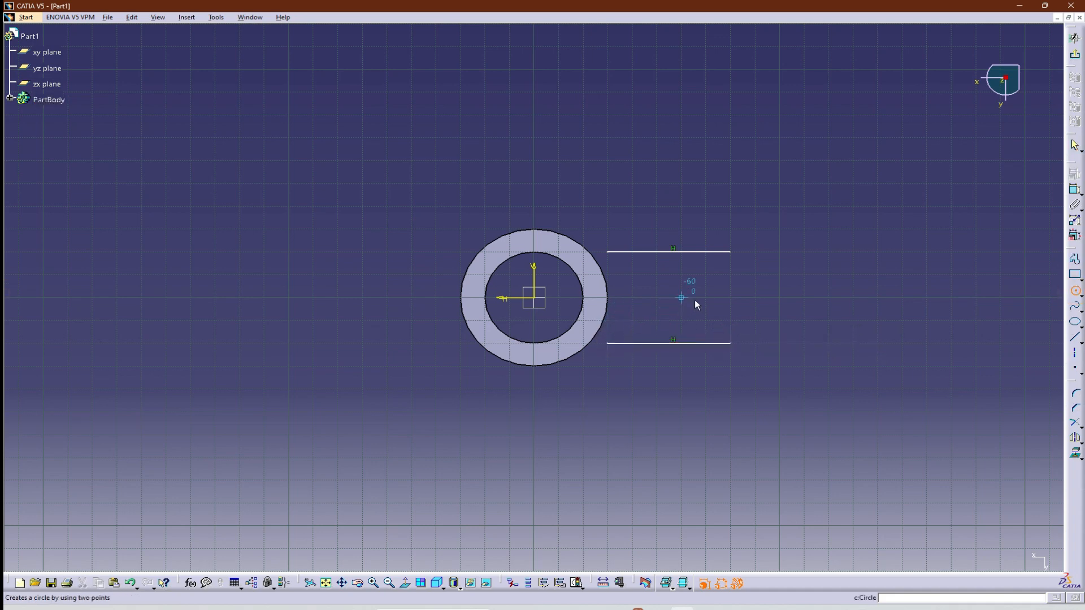
{"action": "left_click", "coordinate": [1081, 296]}
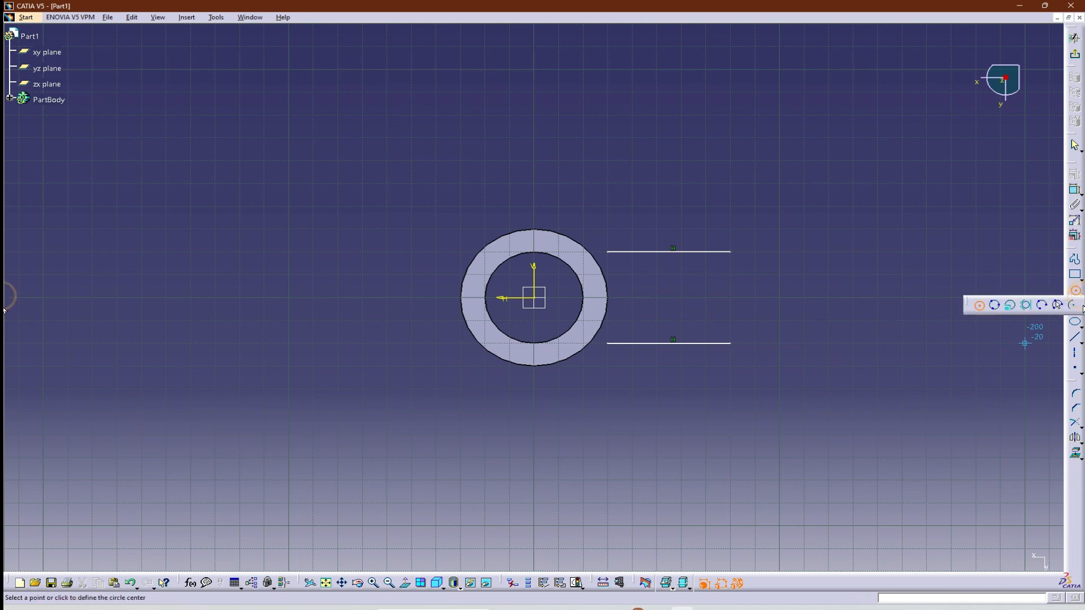
{"action": "left_click", "coordinate": [994, 305]}
{"action": "left_click", "coordinate": [730, 252]}
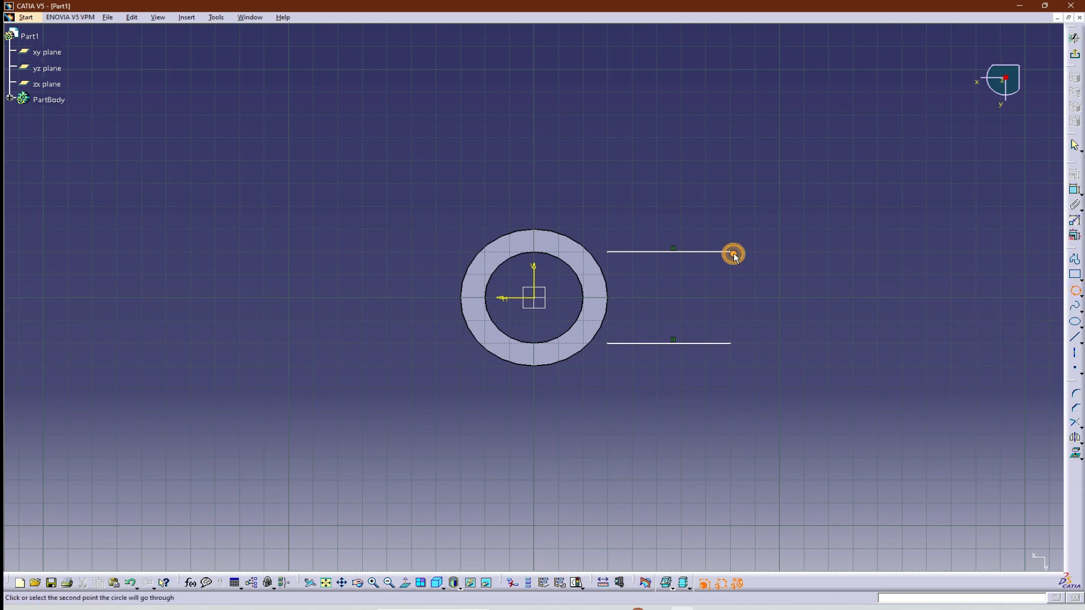
{"action": "left_click", "coordinate": [731, 343]}
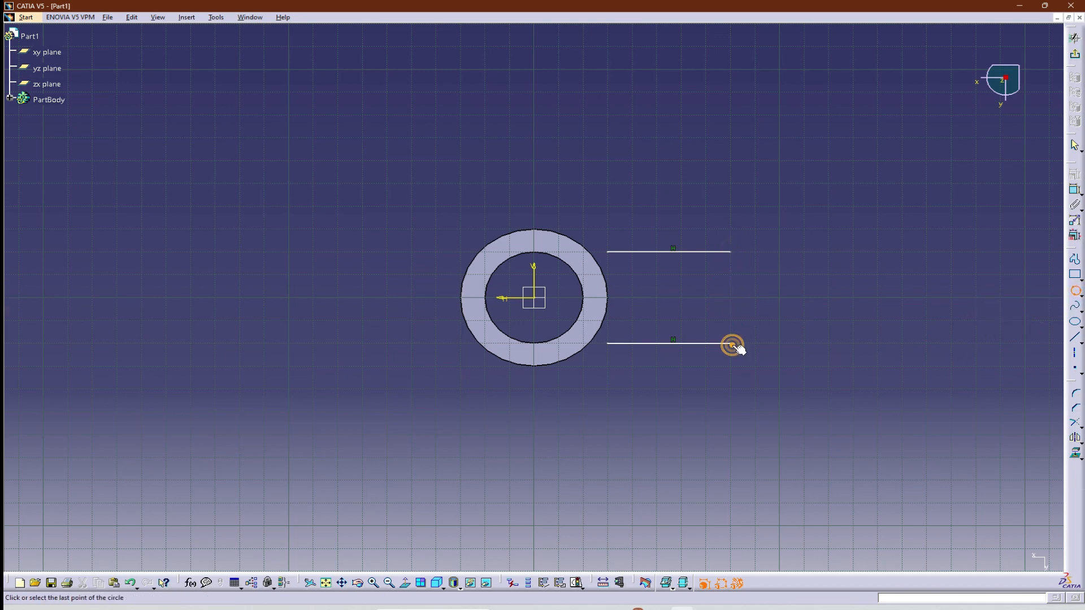
{"action": "left_click", "coordinate": [681, 296]}
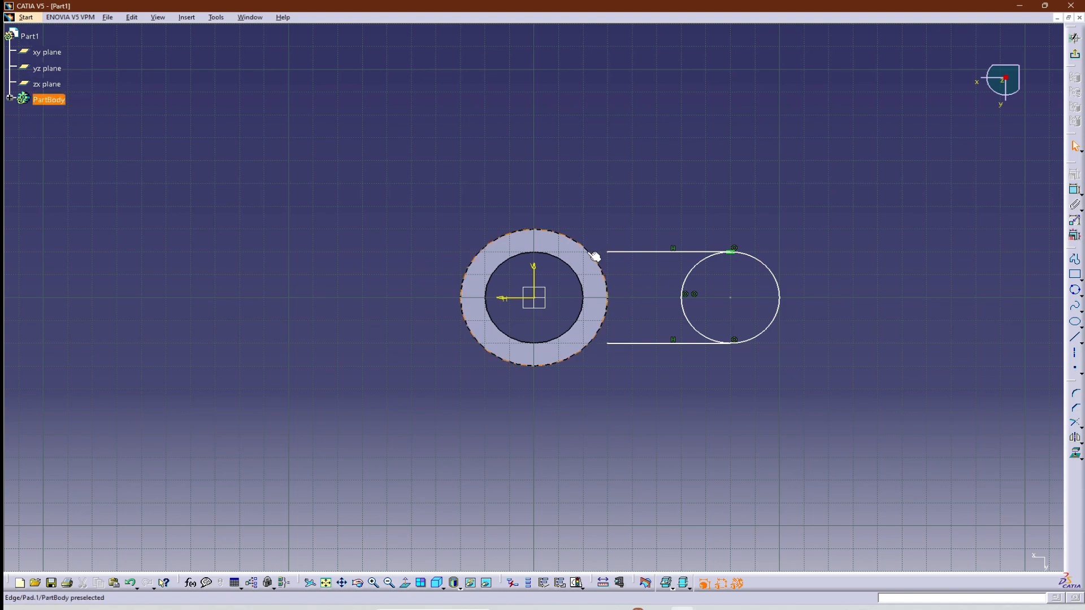
Check the arm width in the reference drawing, then dimension the distance between the two horizontal lines and set it to 50 mm.
{"action": "key", "text": "alt+Tab"}
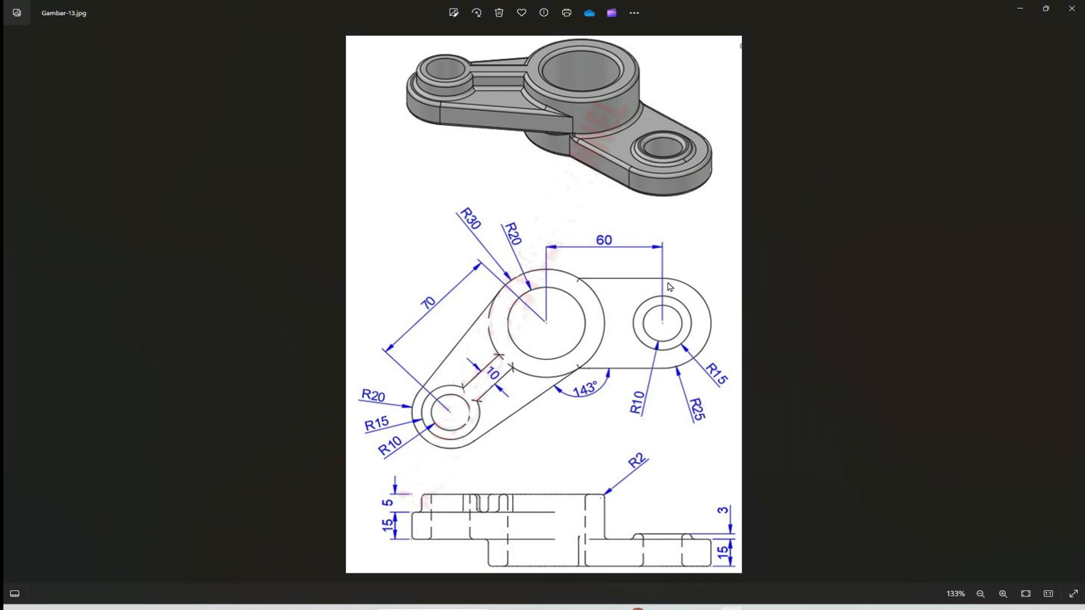
{"action": "key", "text": "alt+Tab"}
{"action": "left_click", "coordinate": [1074, 190]}
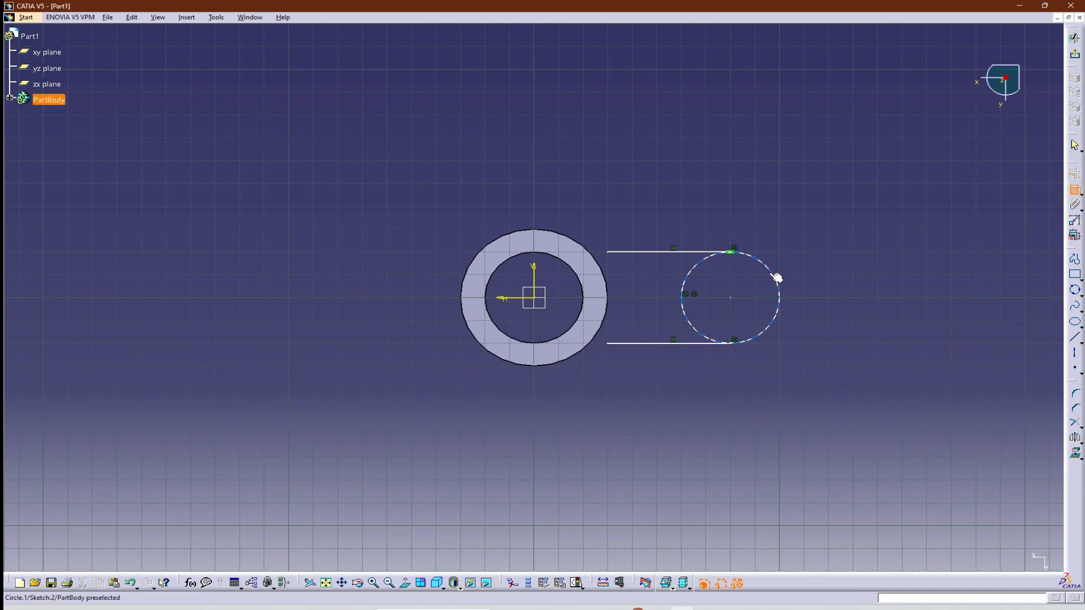
{"action": "left_click", "coordinate": [662, 254]}
{"action": "left_click", "coordinate": [659, 343]}
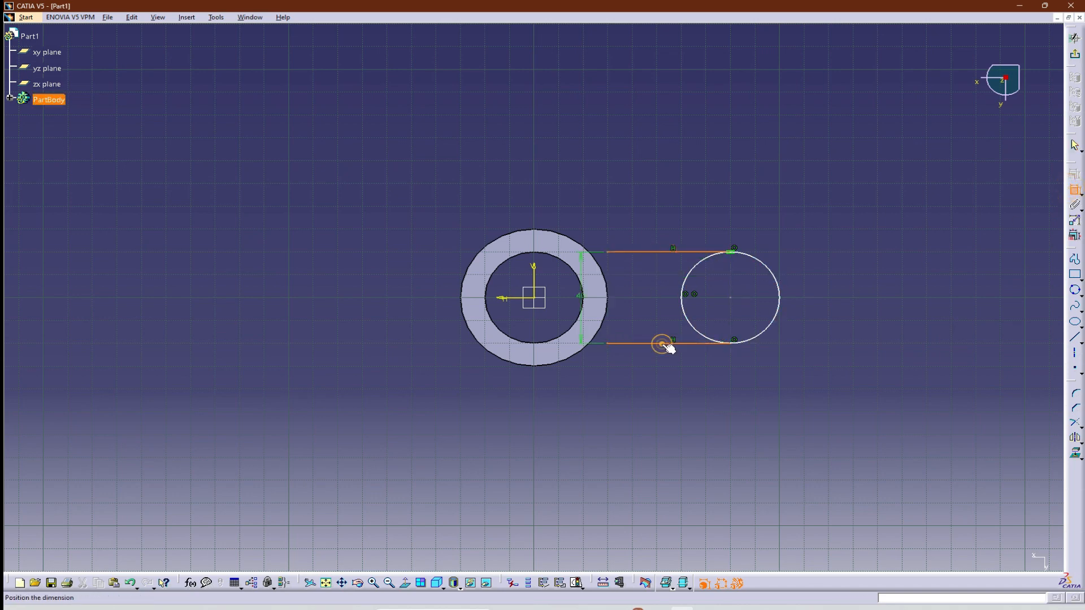
{"action": "left_click", "coordinate": [852, 300]}
{"action": "double_click", "coordinate": [852, 300]}
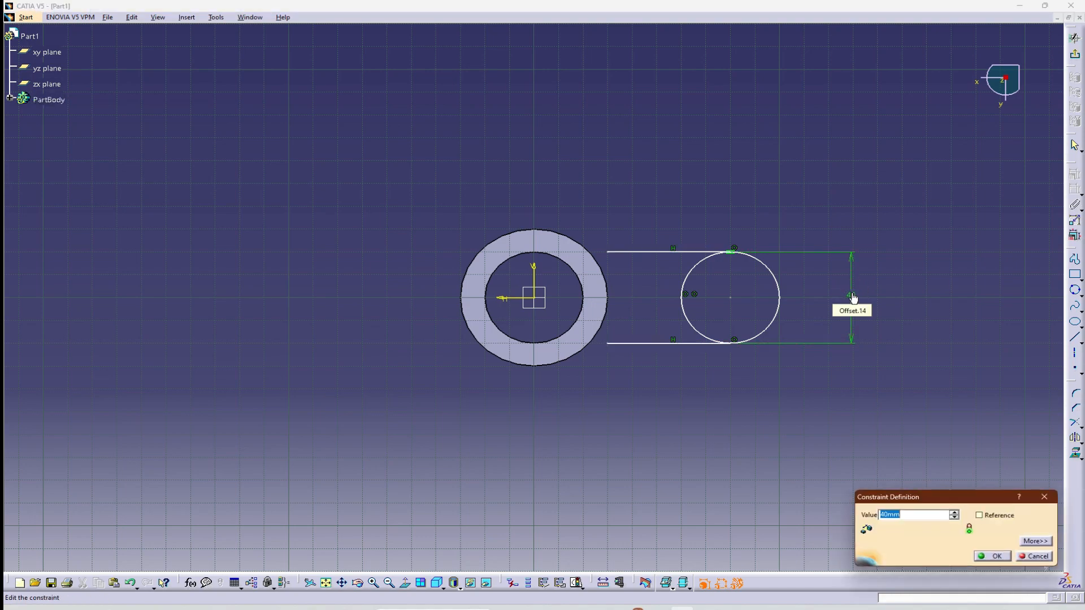
{"action": "key", "text": "Return"}
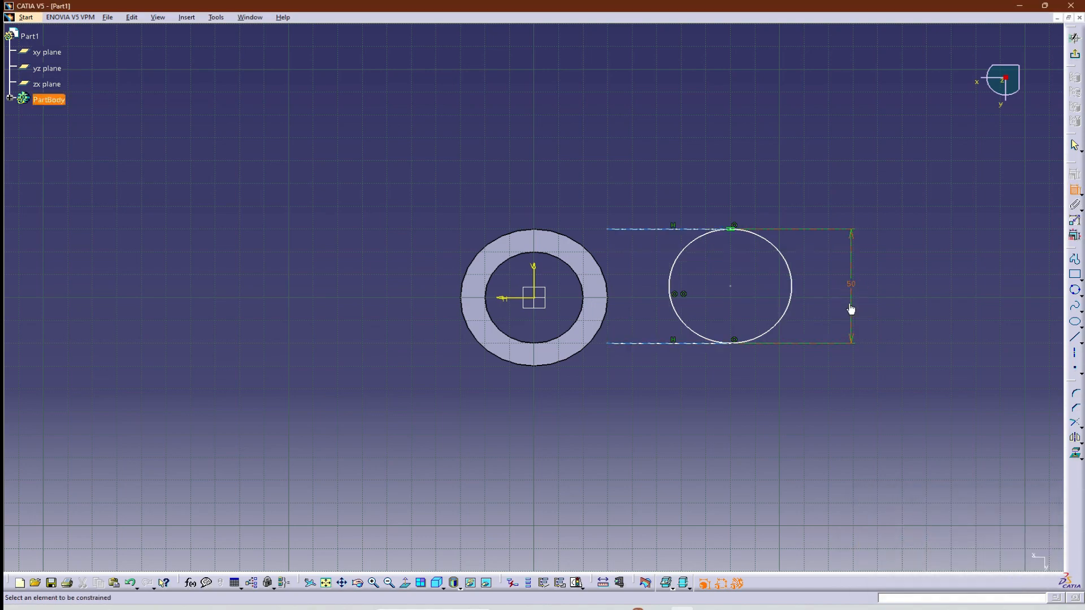
{"action": "key", "text": "alt+Tab"}
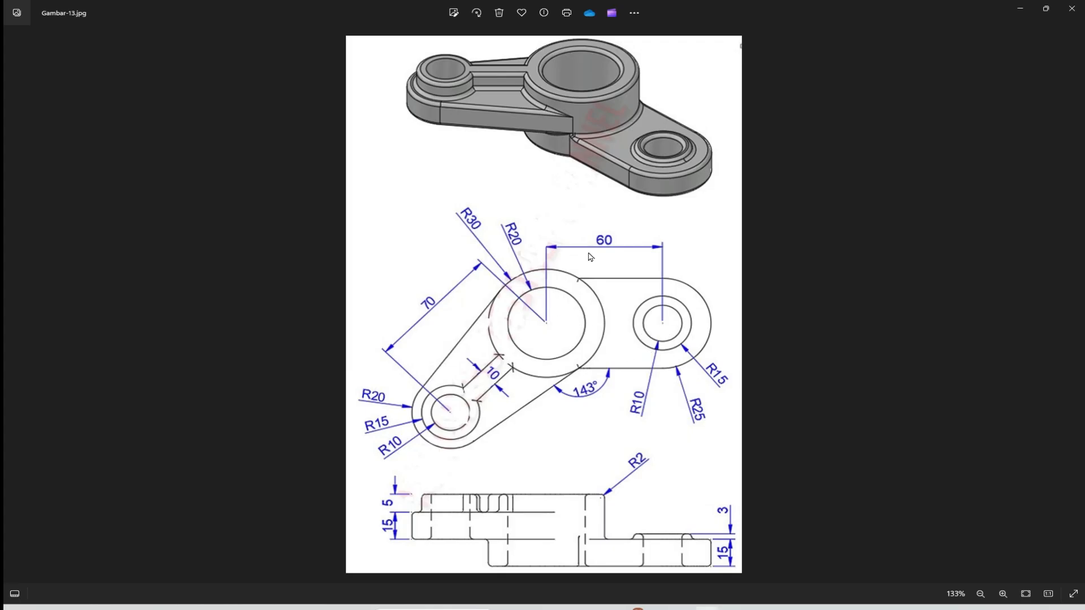
{"action": "key", "text": "alt+Tab"}
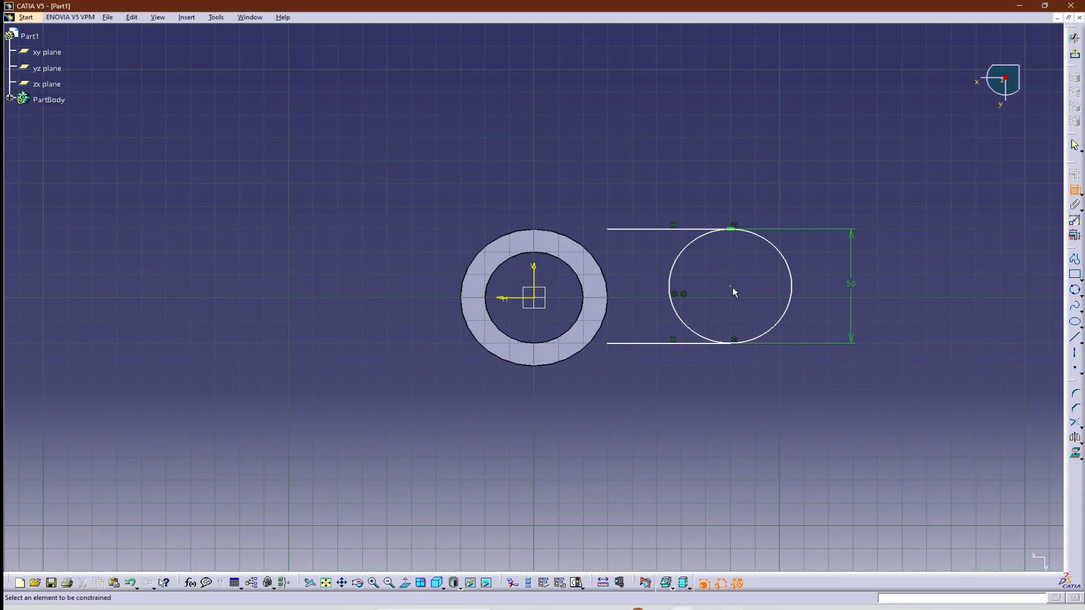
{"action": "left_click", "coordinate": [731, 287]}
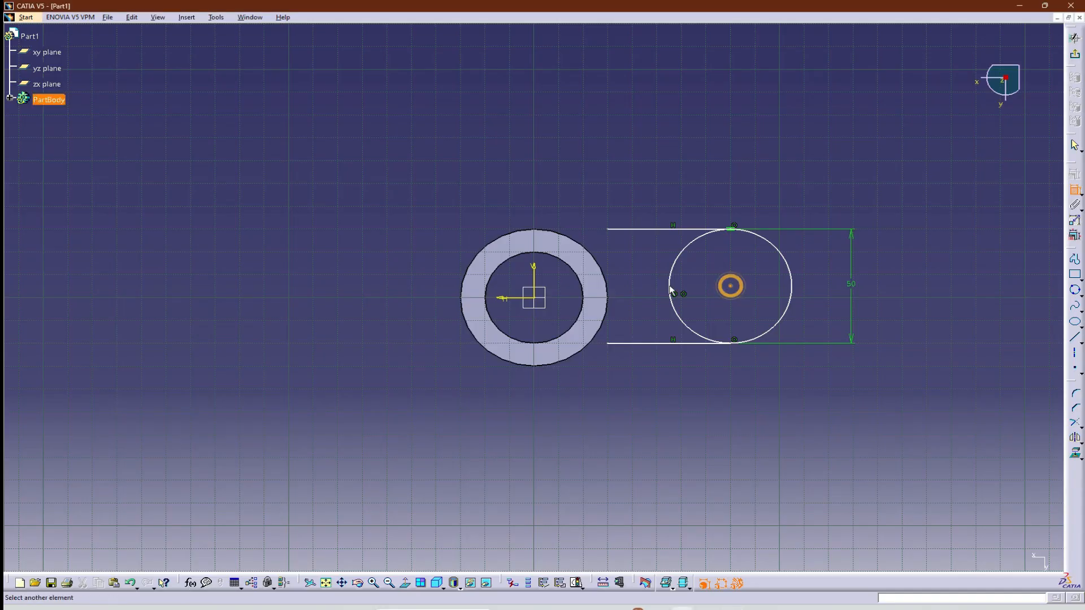
{"action": "left_click", "coordinate": [533, 298]}
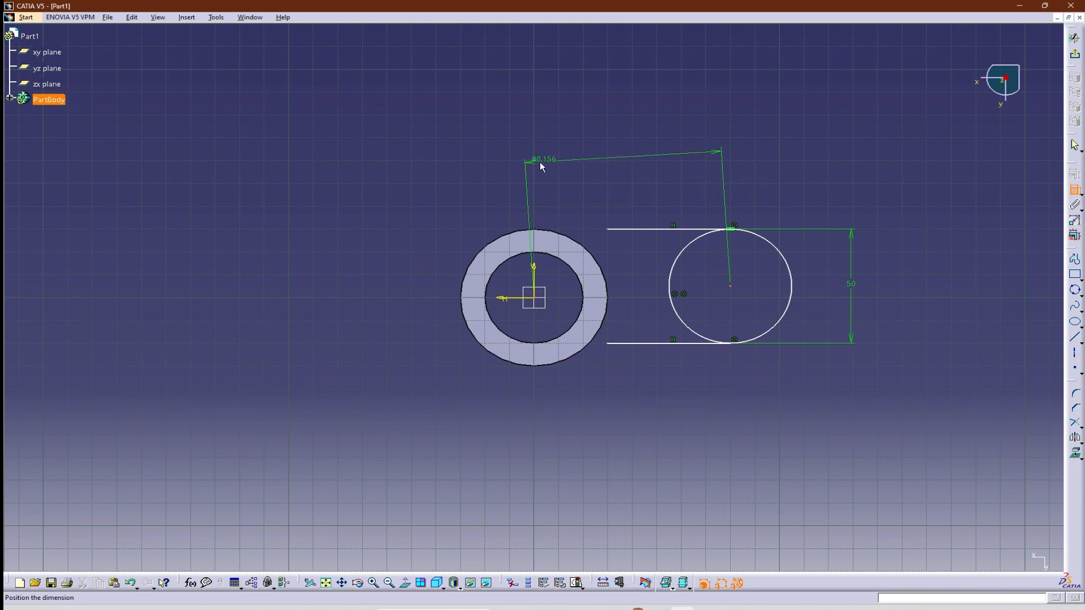
{"action": "left_click", "coordinate": [655, 156]}
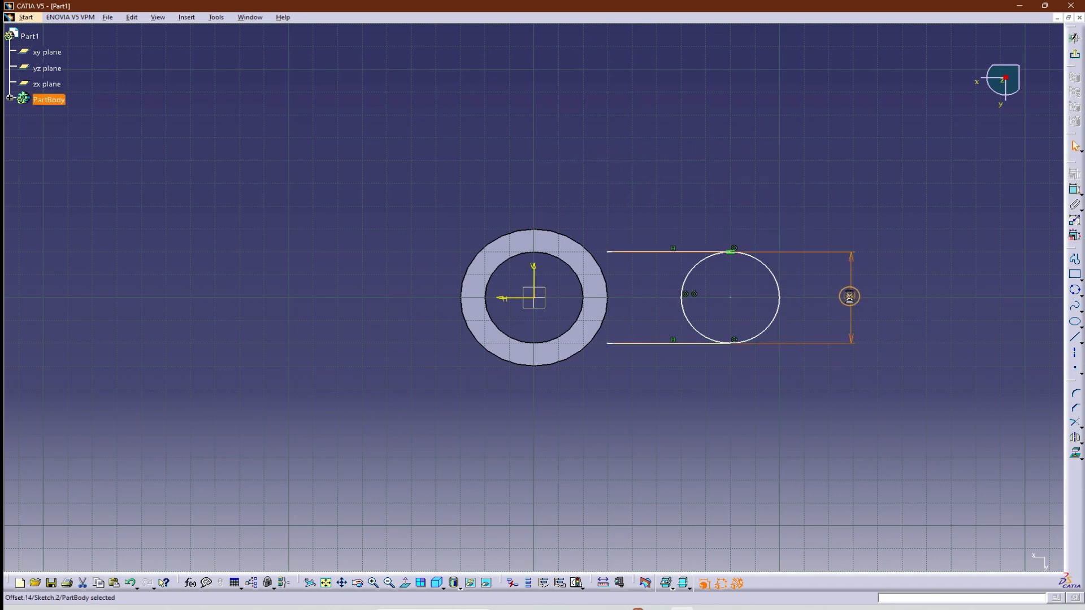
{"action": "double_click", "coordinate": [851, 300]}
{"action": "type", "text": "50"}
{"action": "key", "text": "Return"}
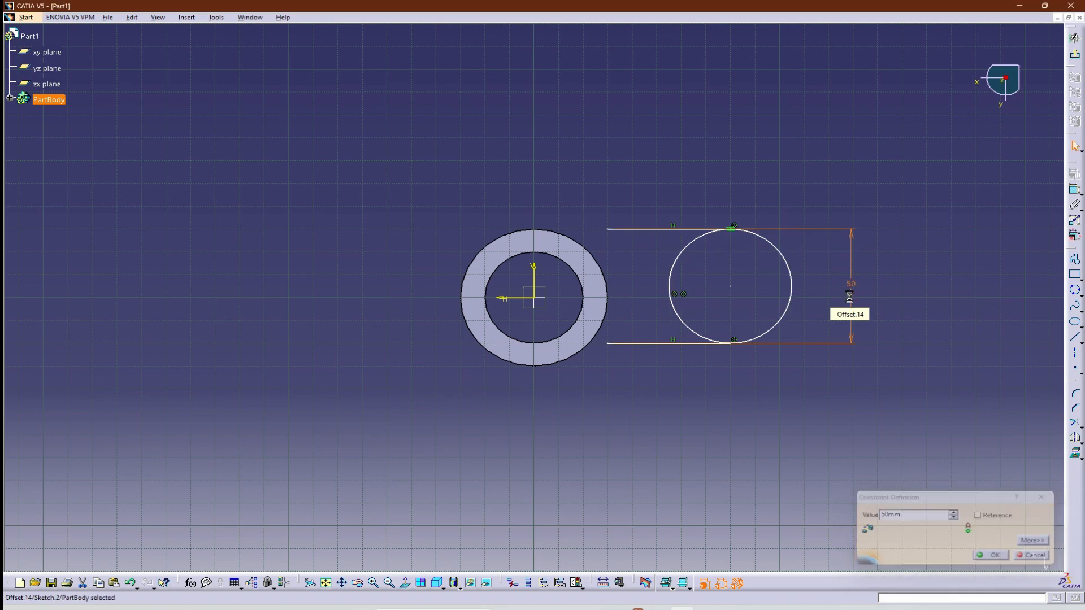
{"action": "left_click", "coordinate": [1075, 190]}
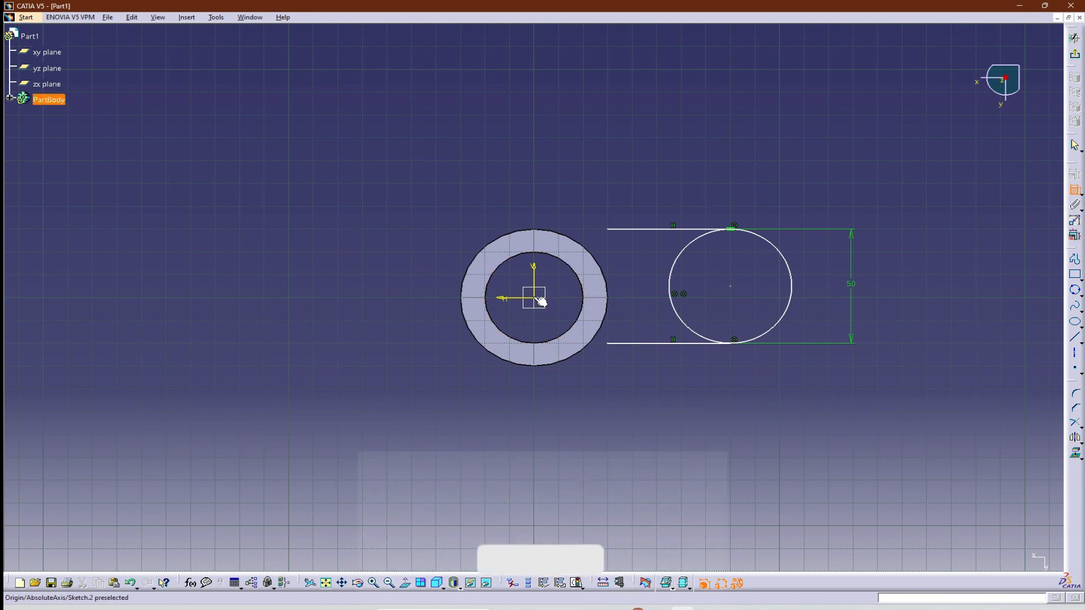
{"action": "left_click", "coordinate": [730, 286]}
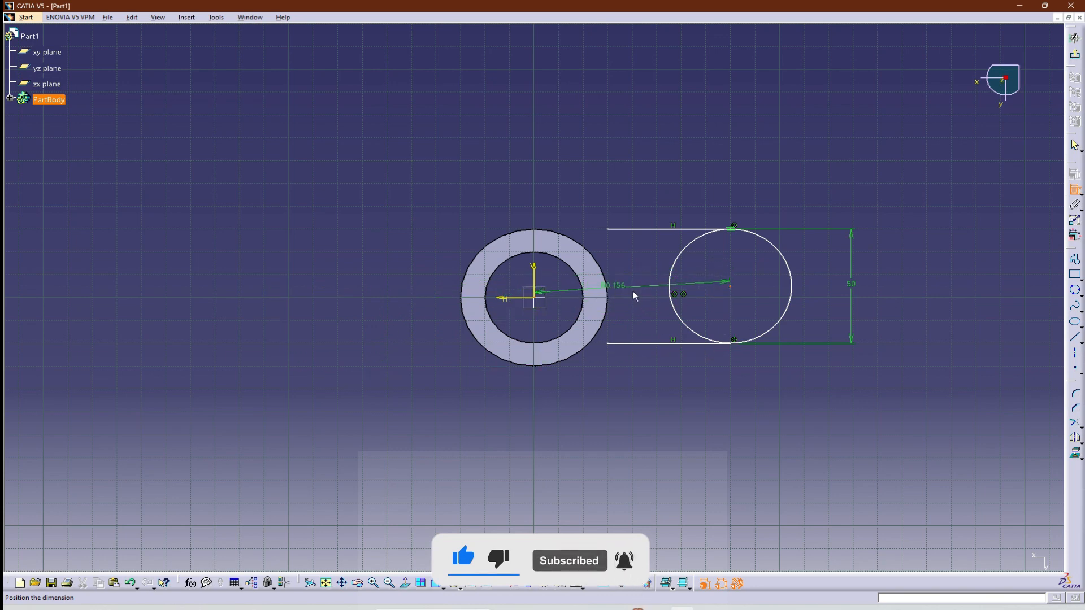
{"action": "key", "text": "Escape"}
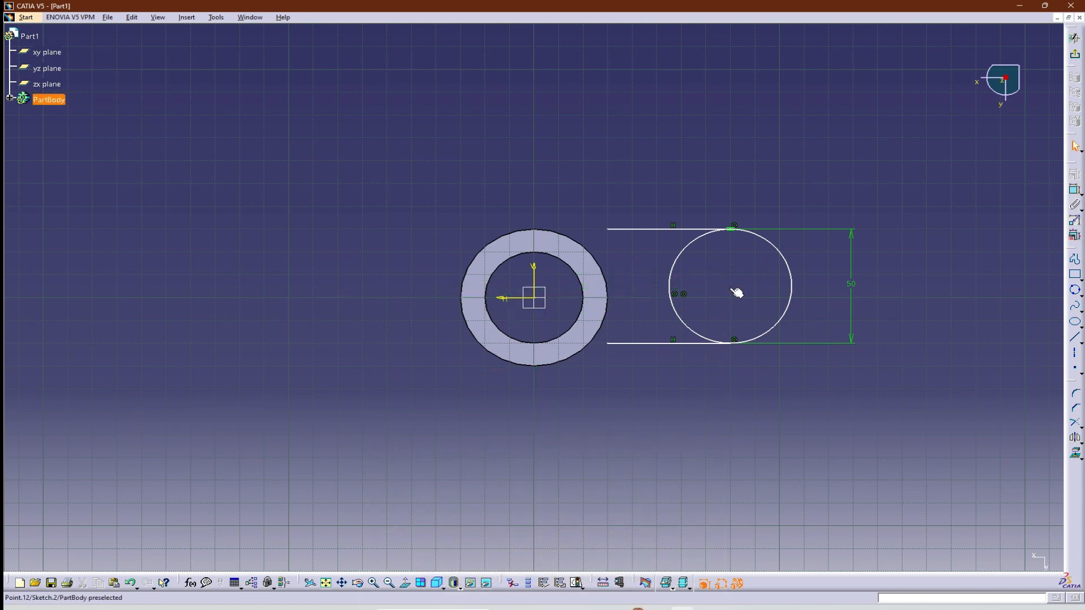
Dimension the arm circle's centre from the horizontal sketch axis and set the offset to 0 mm.
{"action": "left_click", "coordinate": [1075, 190]}
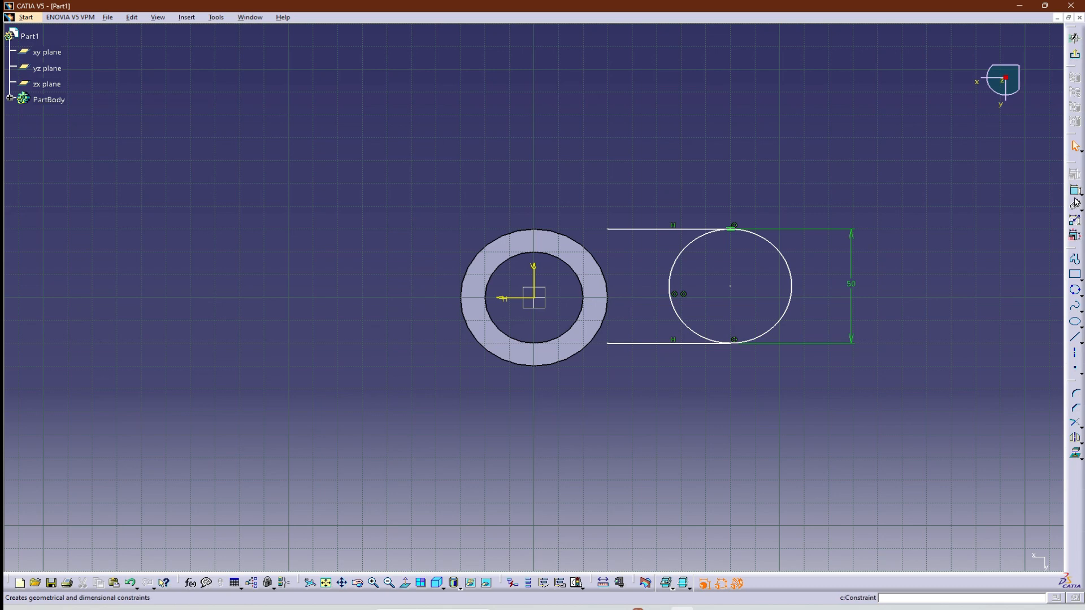
{"action": "left_click", "coordinate": [730, 286]}
{"action": "left_click", "coordinate": [507, 298]}
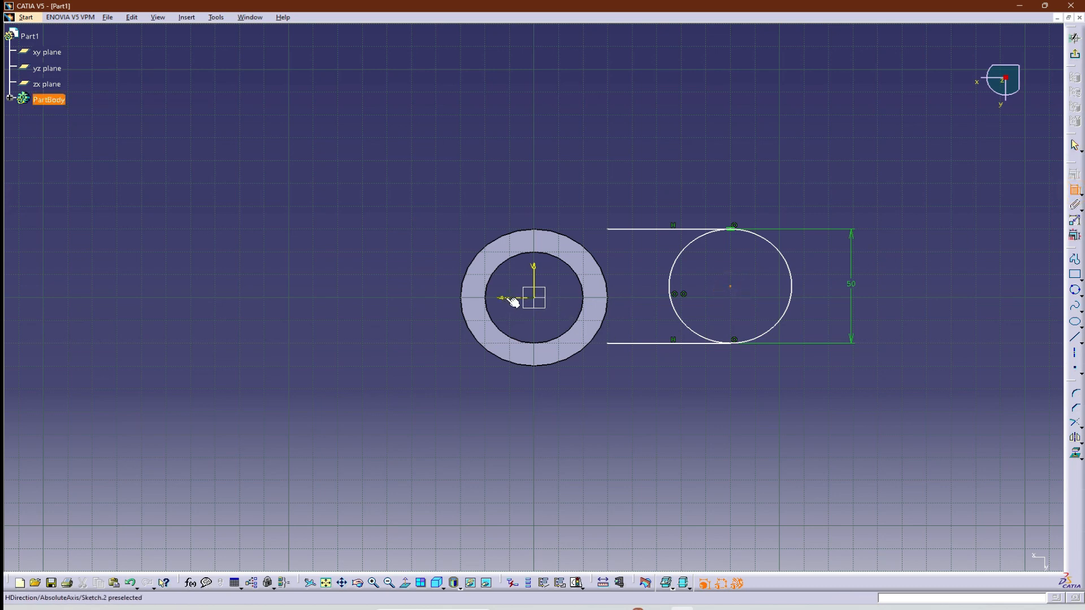
{"action": "left_click", "coordinate": [834, 292]}
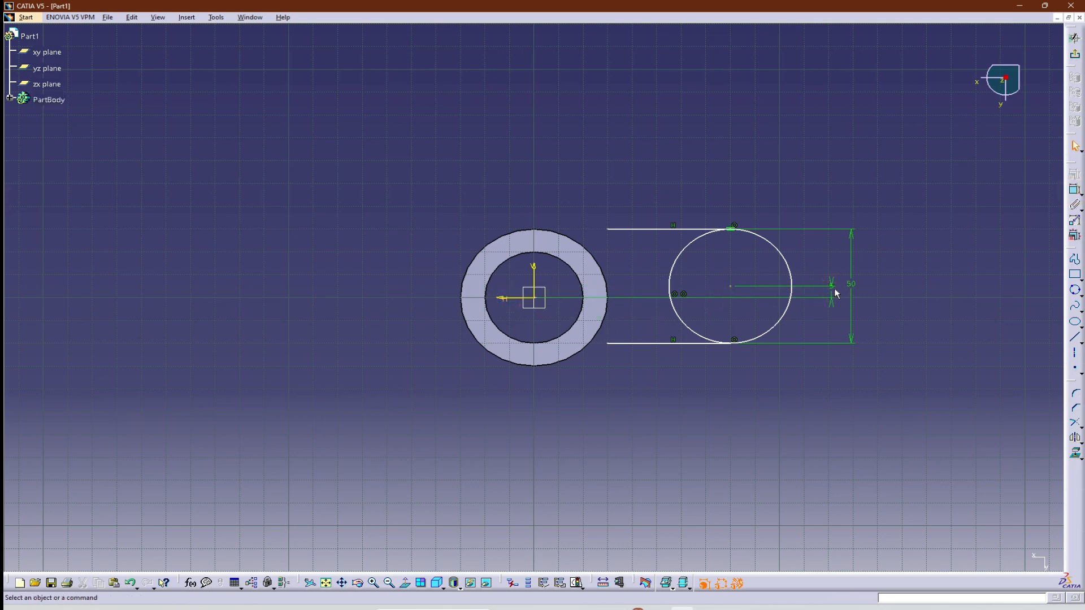
{"action": "double_click", "coordinate": [834, 292]}
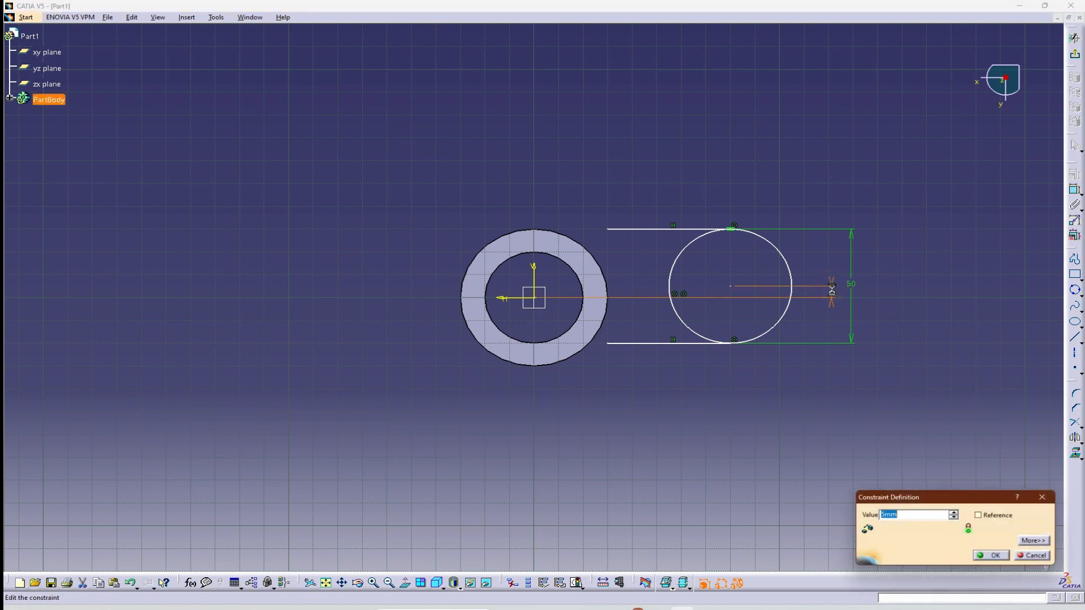
{"action": "type", "text": "0"}
{"action": "key", "text": "Return"}
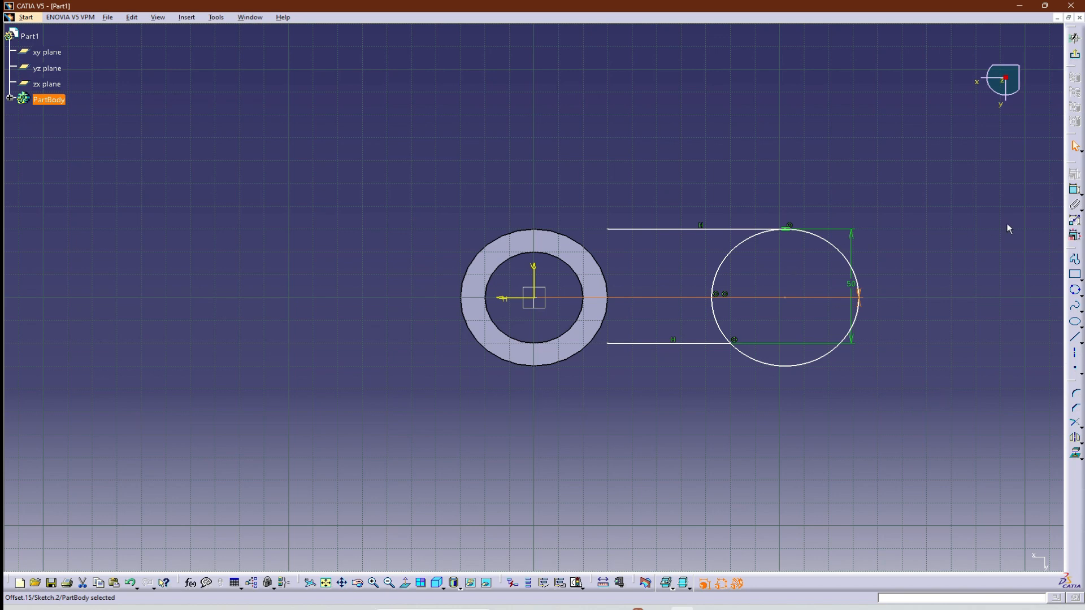
Dimension the distance between the hub's vertical axis and the arm circle's centre, placing the dimension above the arm.
{"action": "left_click", "coordinate": [1074, 174]}
{"action": "left_click", "coordinate": [785, 298]}
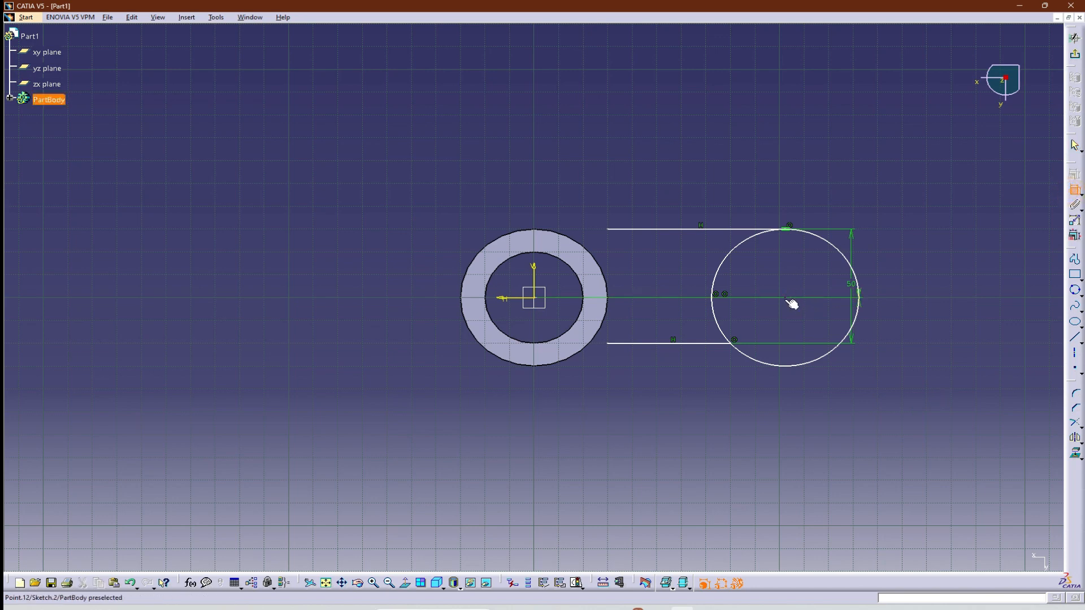
{"action": "left_click", "coordinate": [526, 303]}
{"action": "left_click", "coordinate": [605, 164]}
Set the distance between the hub axis and arm circle's centre to 60 mm and check it against the reference drawing.
{"action": "double_click", "coordinate": [615, 165]}
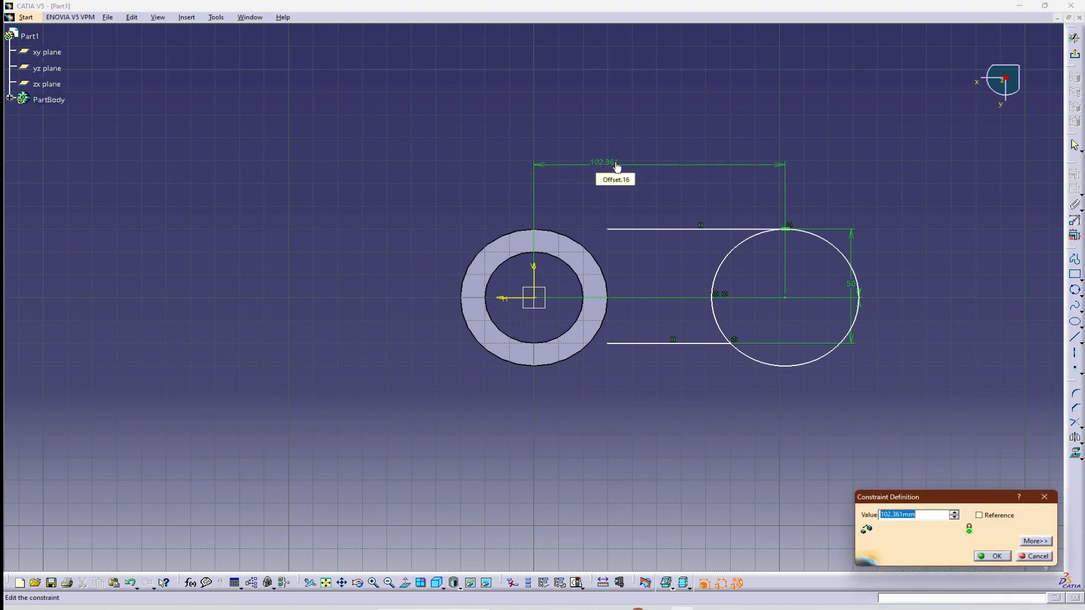
{"action": "type", "text": "60"}
{"action": "key", "text": "Return"}
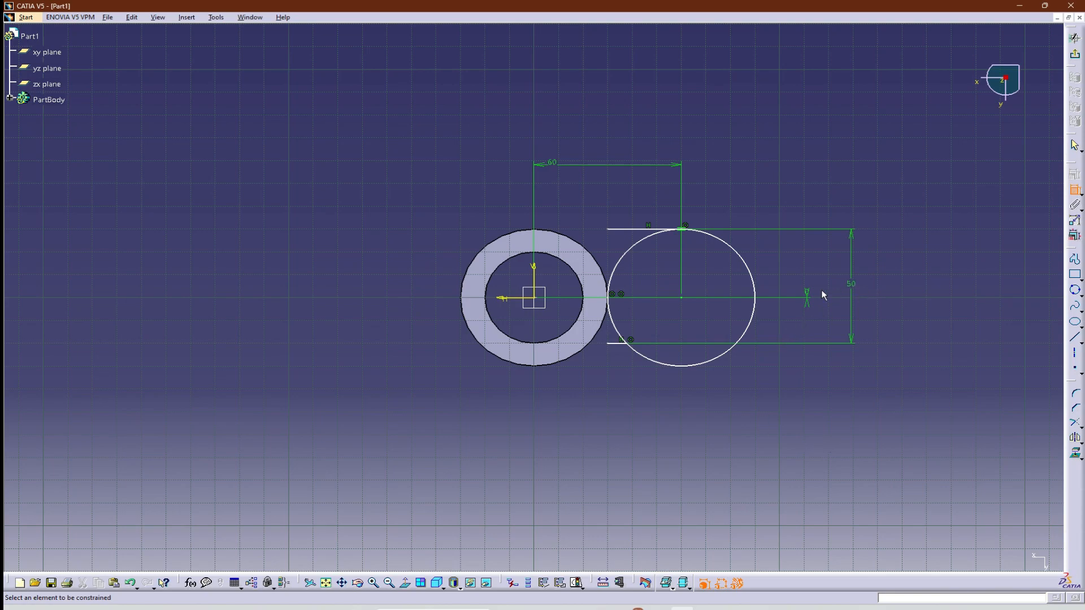
{"action": "key", "text": "alt+Tab"}
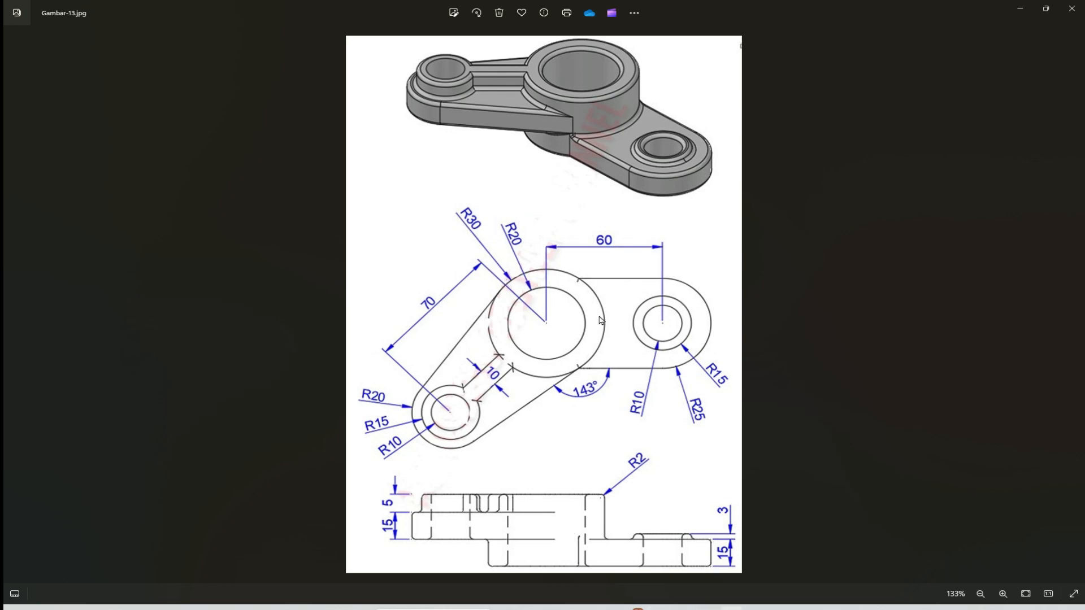
{"action": "key", "text": "alt+Tab"}
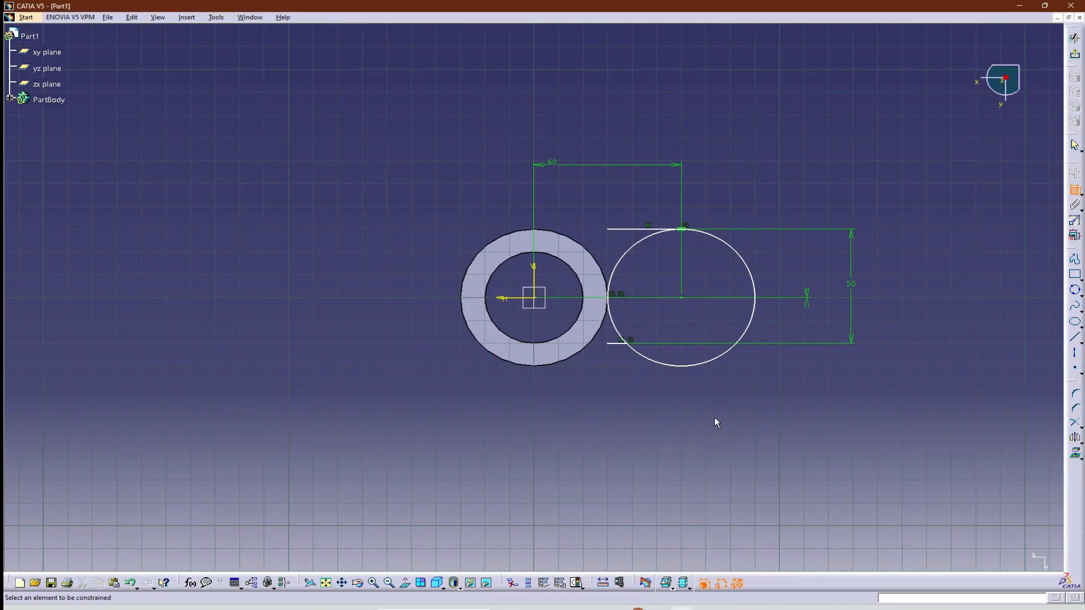
{"action": "left_click", "coordinate": [624, 227]}
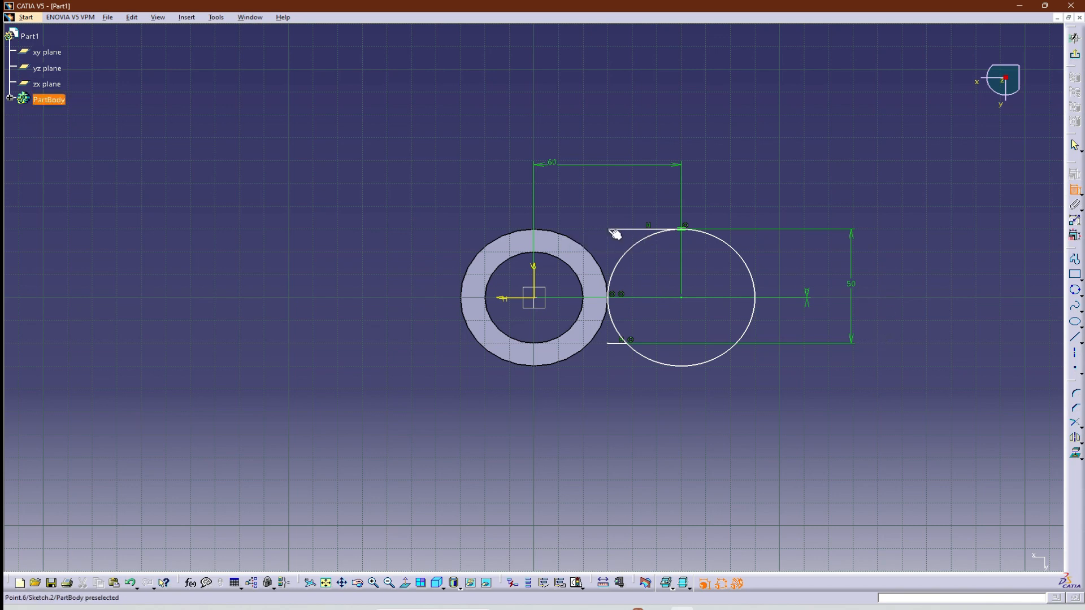
{"action": "left_click", "coordinate": [552, 233]}
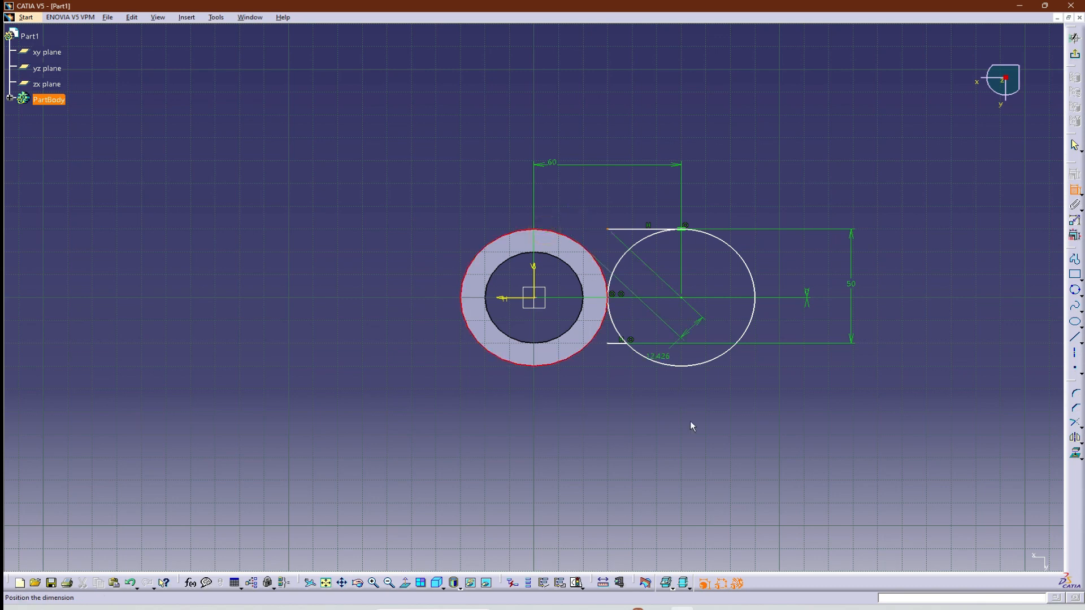
{"action": "left_click", "coordinate": [1064, 182]}
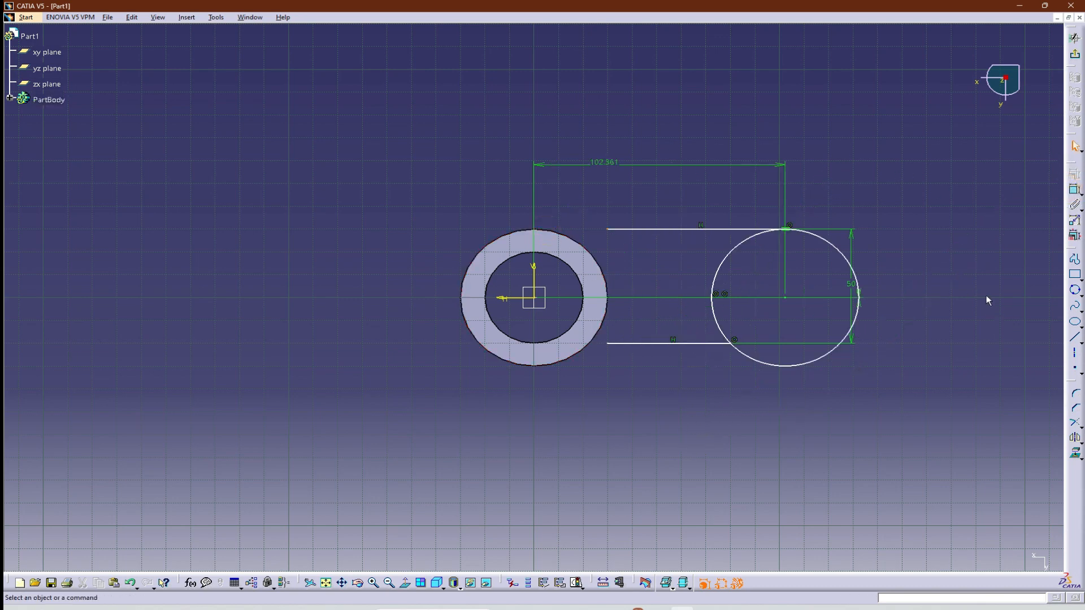
Constrain the upper arm line's inner endpoint to be coincident with the hub's outer circle.
{"action": "left_click", "coordinate": [606, 228]}
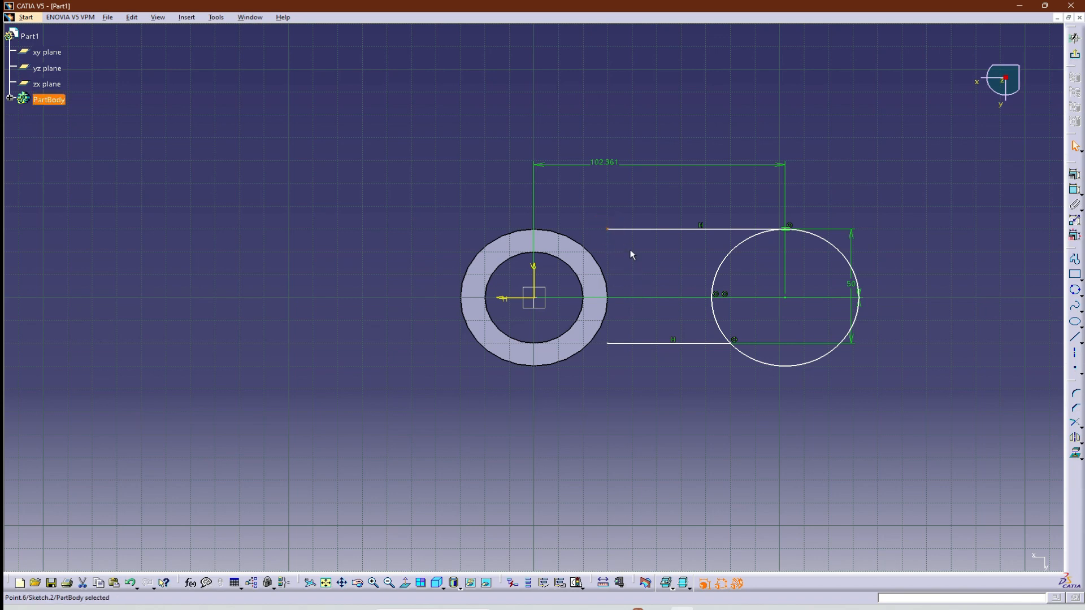
{"action": "left_click", "coordinate": [550, 234]}
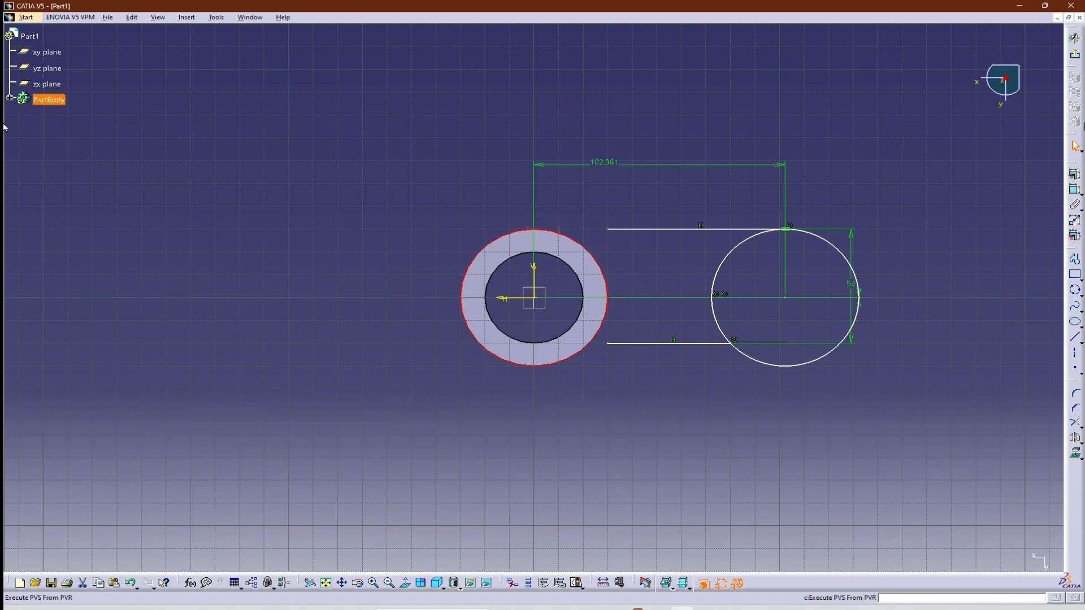
{"action": "left_click", "coordinate": [1073, 180]}
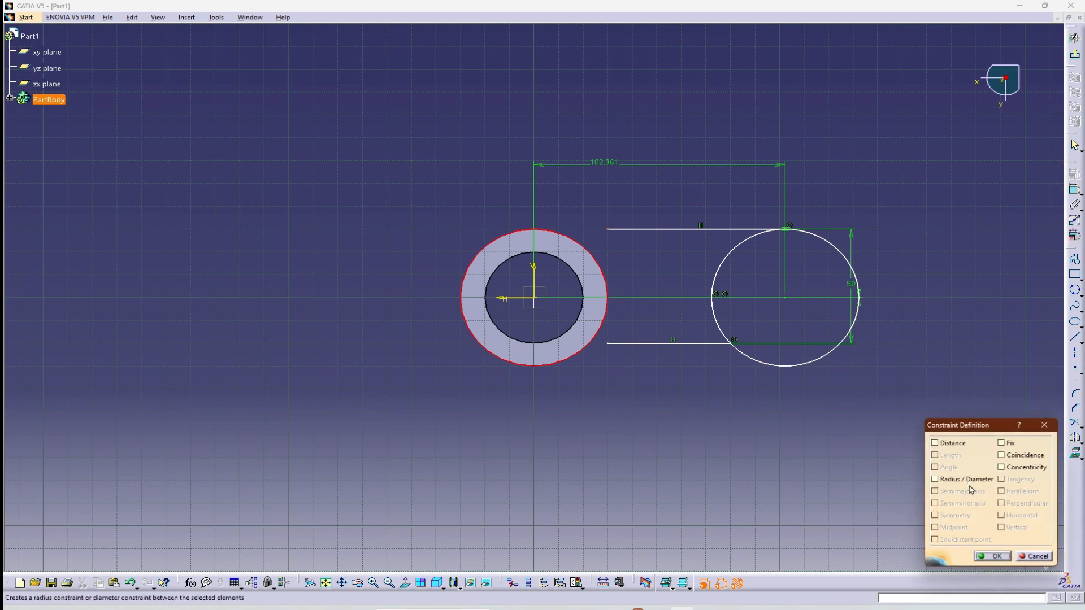
{"action": "left_click", "coordinate": [1009, 456]}
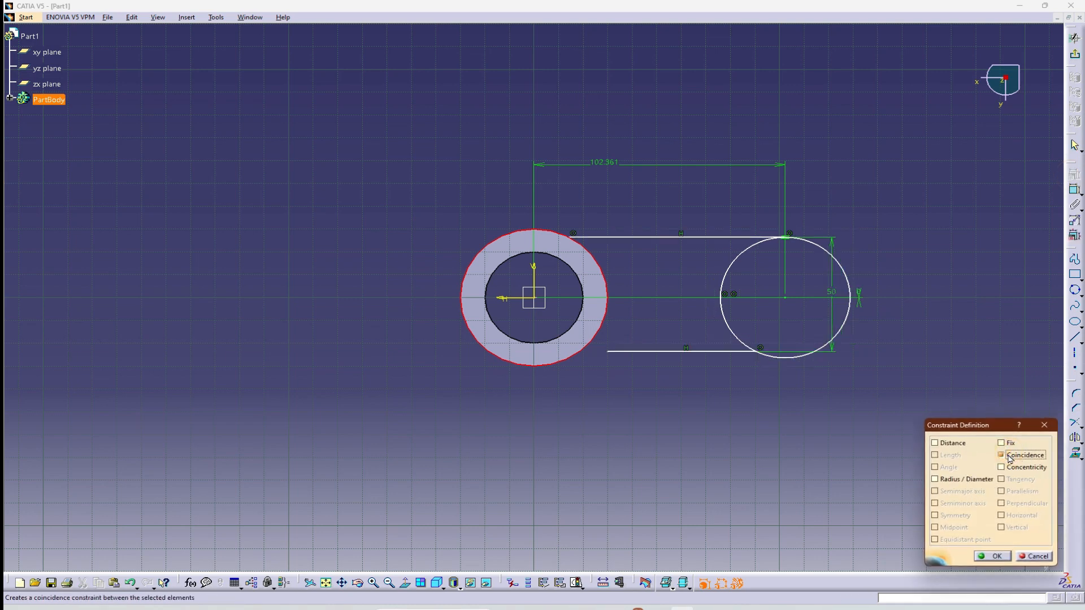
{"action": "left_click", "coordinate": [1004, 560]}
{"action": "left_click", "coordinate": [820, 465]}
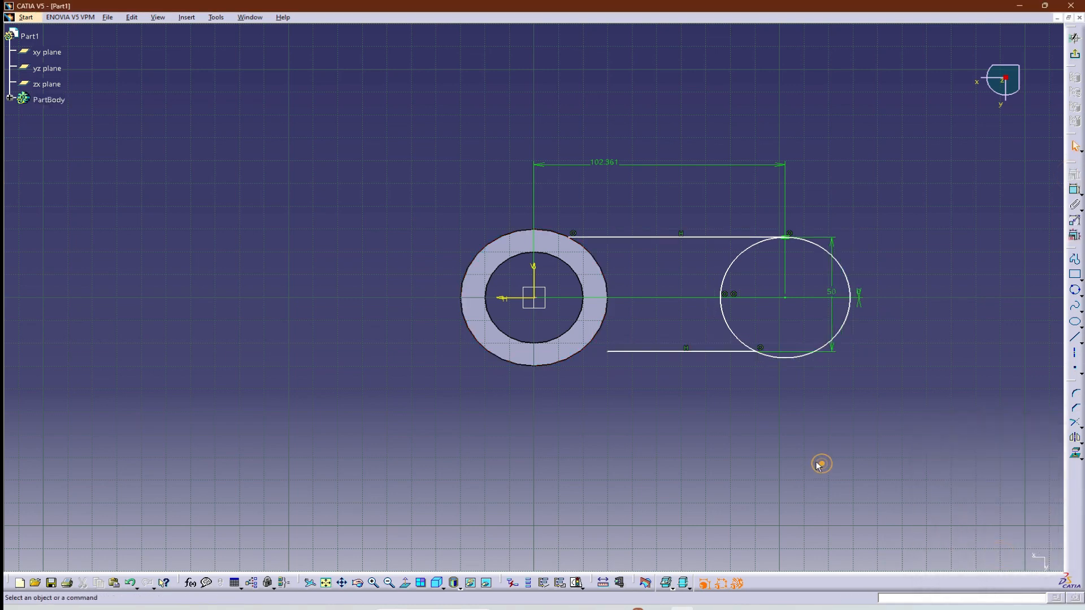
Constrain the lower arm line's inner endpoint to be coincident with the hub's outer circle.
{"action": "left_click", "coordinate": [609, 352]}
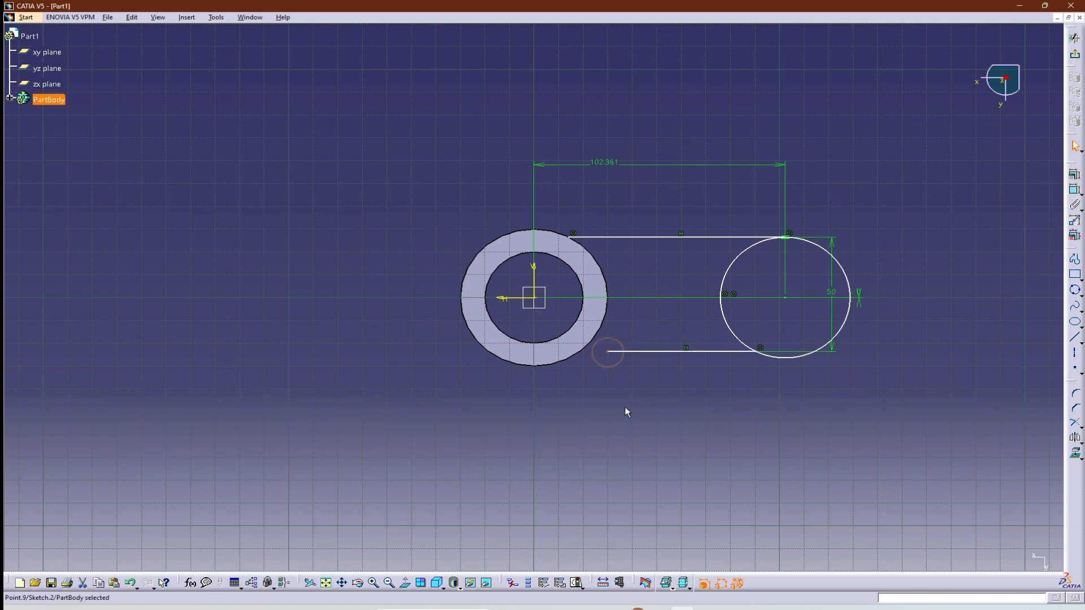
{"action": "left_click", "coordinate": [582, 357], "text": "ctrl"}
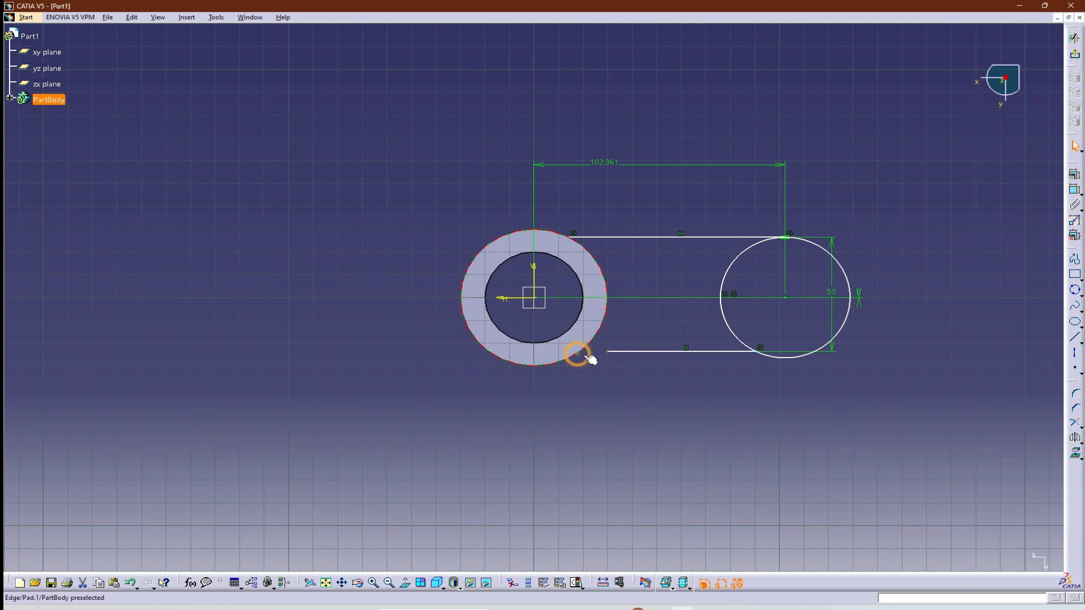
{"action": "left_click", "coordinate": [1074, 173]}
{"action": "left_click", "coordinate": [1025, 455]}
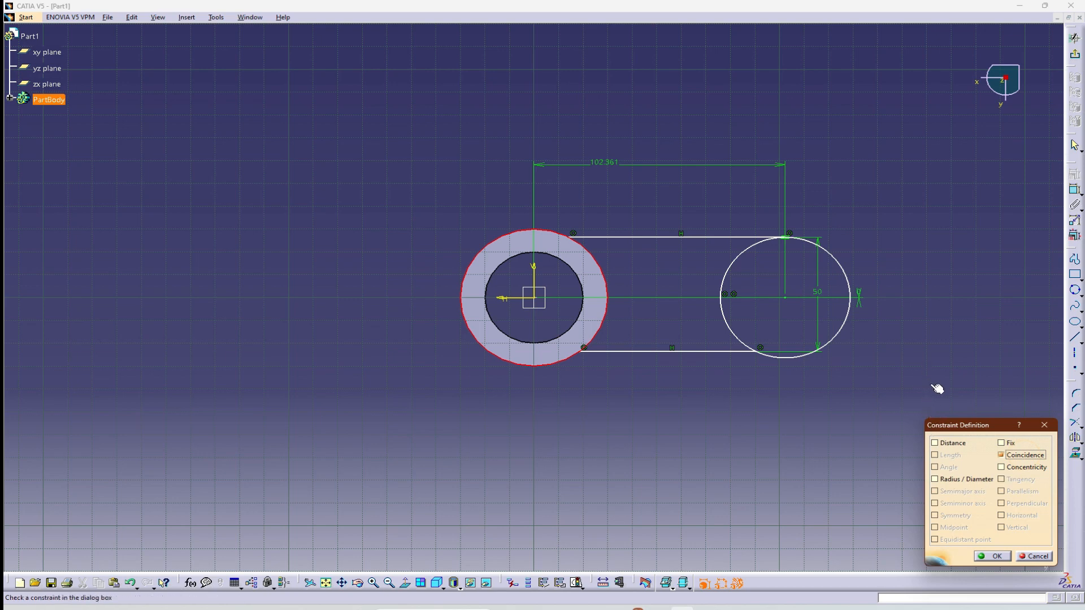
{"action": "left_click", "coordinate": [997, 557]}
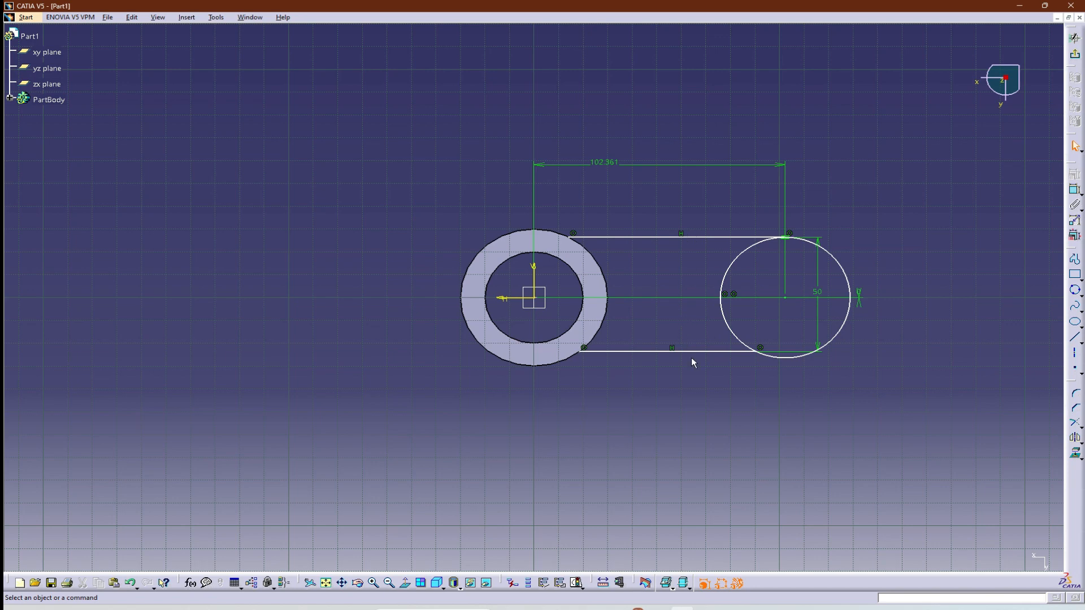
{"action": "left_click", "coordinate": [1075, 190]}
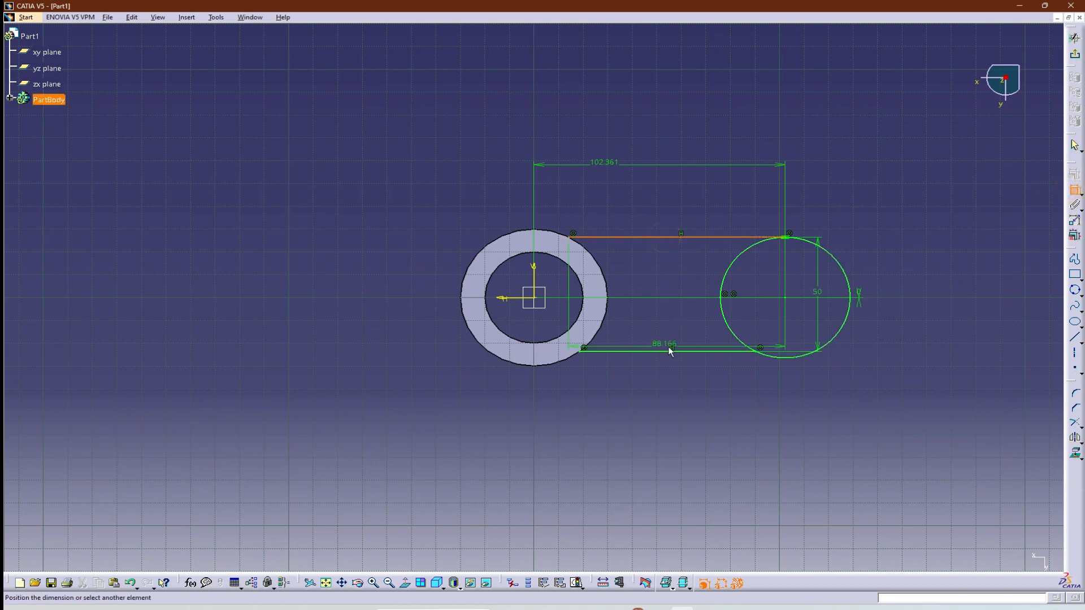
{"action": "left_click", "coordinate": [675, 350]}
{"action": "key", "text": "Escape"}
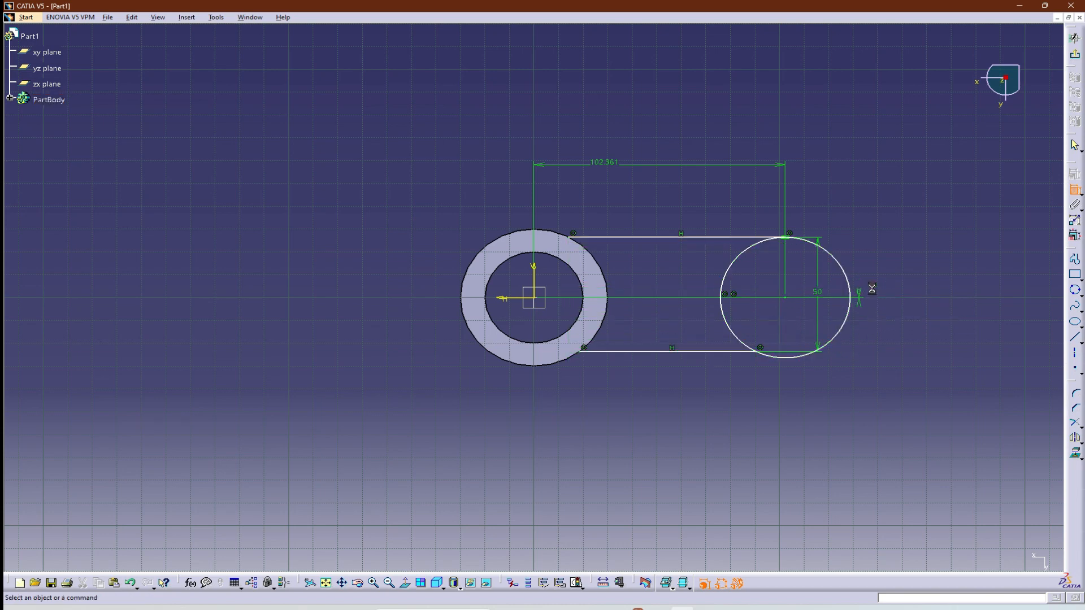
Dimension the arm-end circle's diameter and set it to 50 mm.
{"action": "left_click", "coordinate": [848, 270]}
{"action": "left_click", "coordinate": [944, 230]}
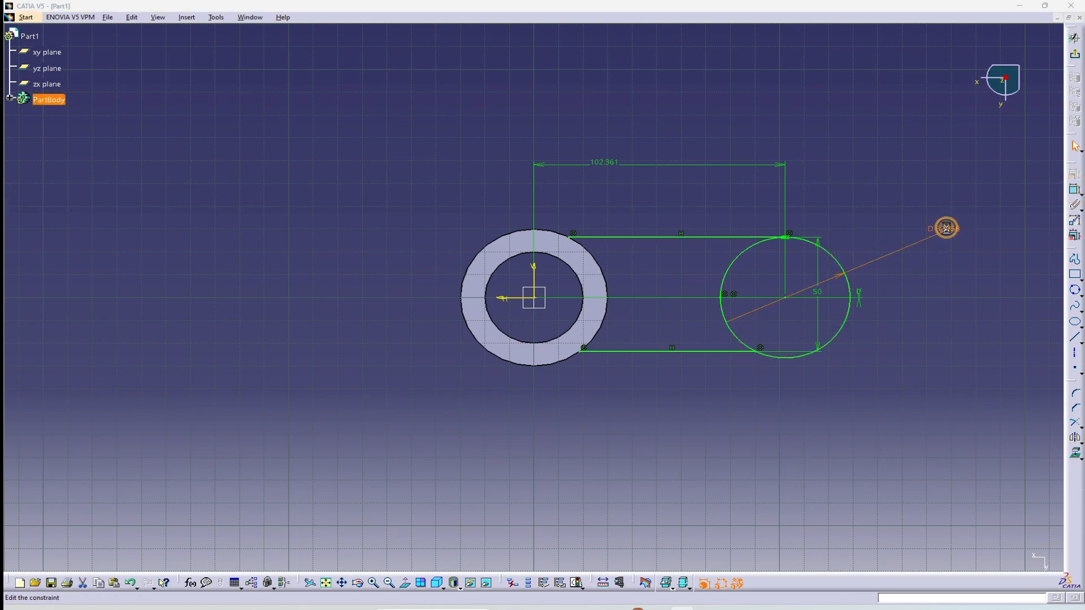
{"action": "double_click", "coordinate": [946, 228]}
{"action": "type", "text": "50"}
{"action": "key", "text": "Return"}
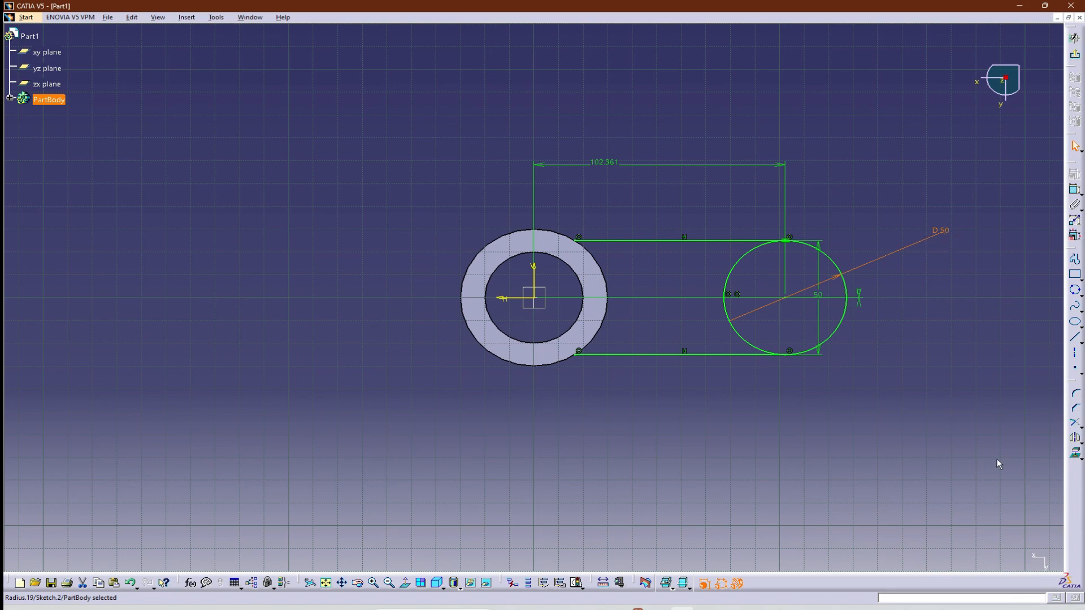
{"action": "left_click", "coordinate": [876, 406]}
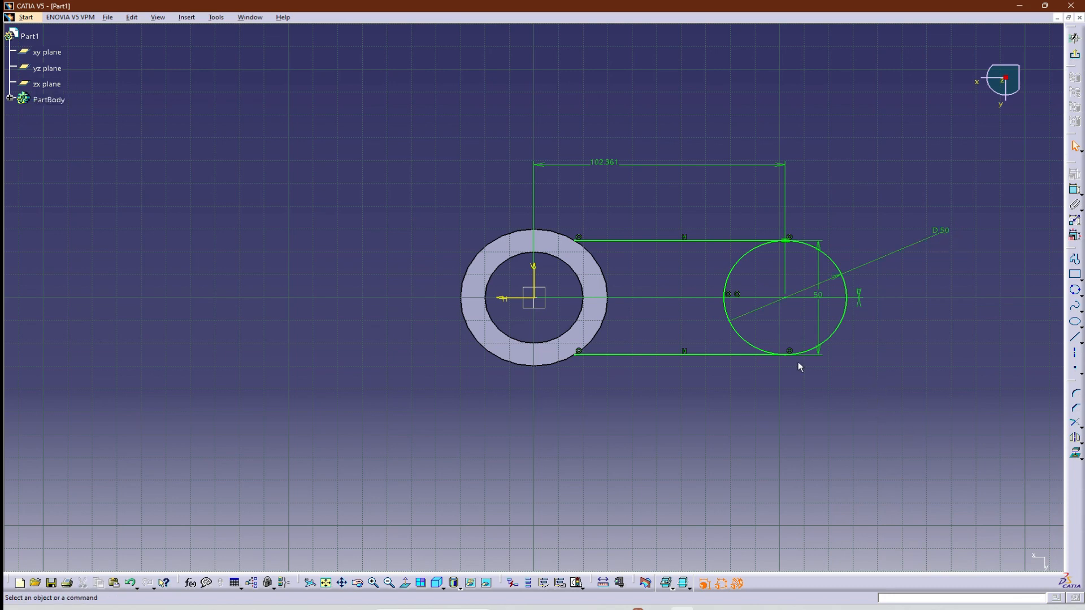
Draw a circle centred on the sketch origin through the upper arm line's endpoint on the hub edge.
{"action": "left_click", "coordinate": [1075, 290]}
{"action": "left_click", "coordinate": [1076, 310]}
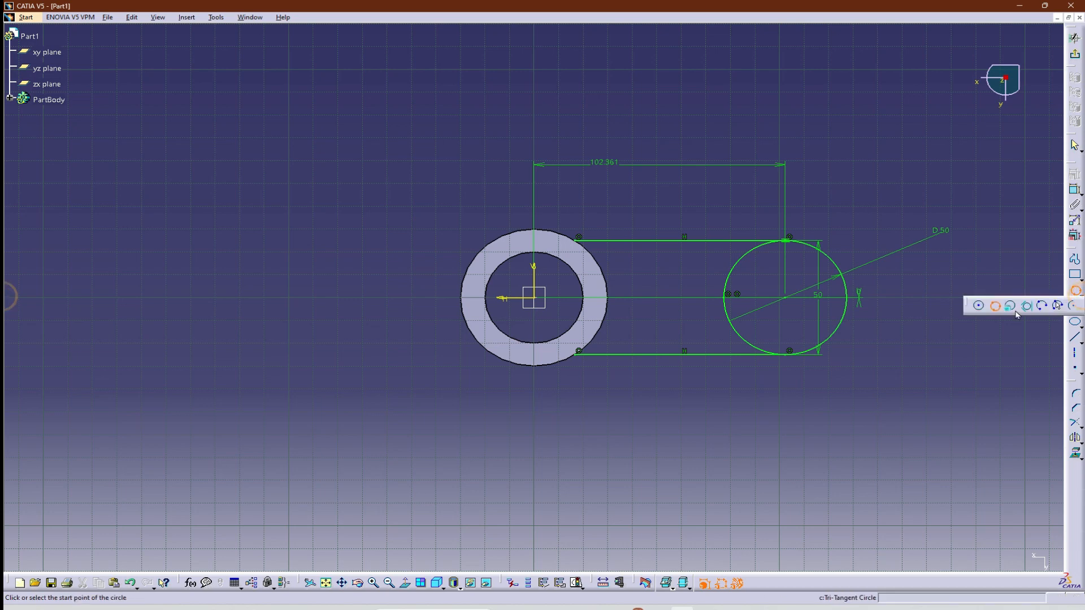
{"action": "left_click", "coordinate": [979, 310]}
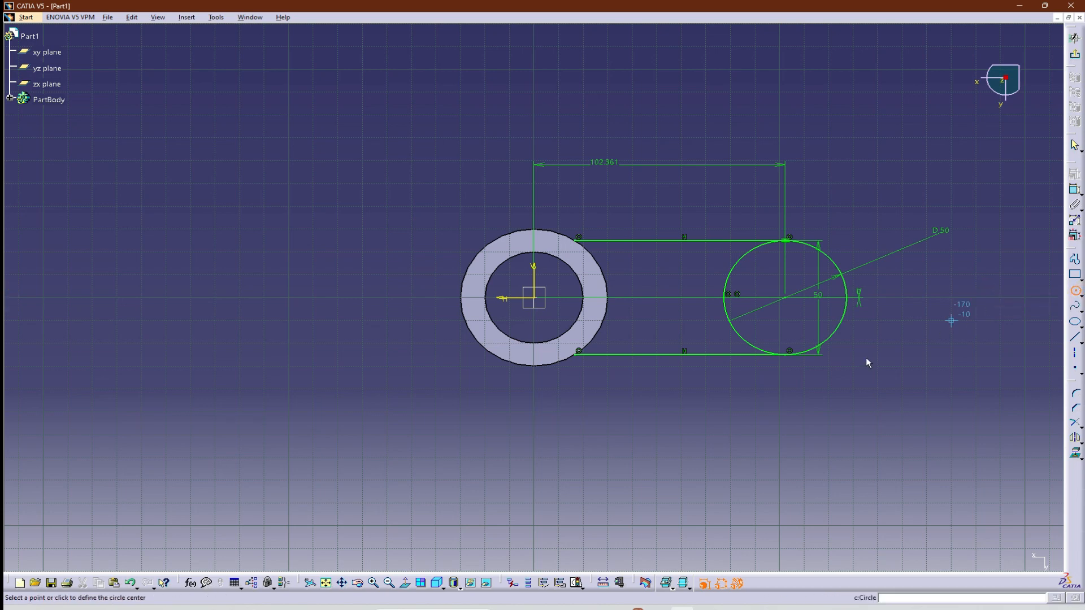
{"action": "left_click", "coordinate": [533, 297]}
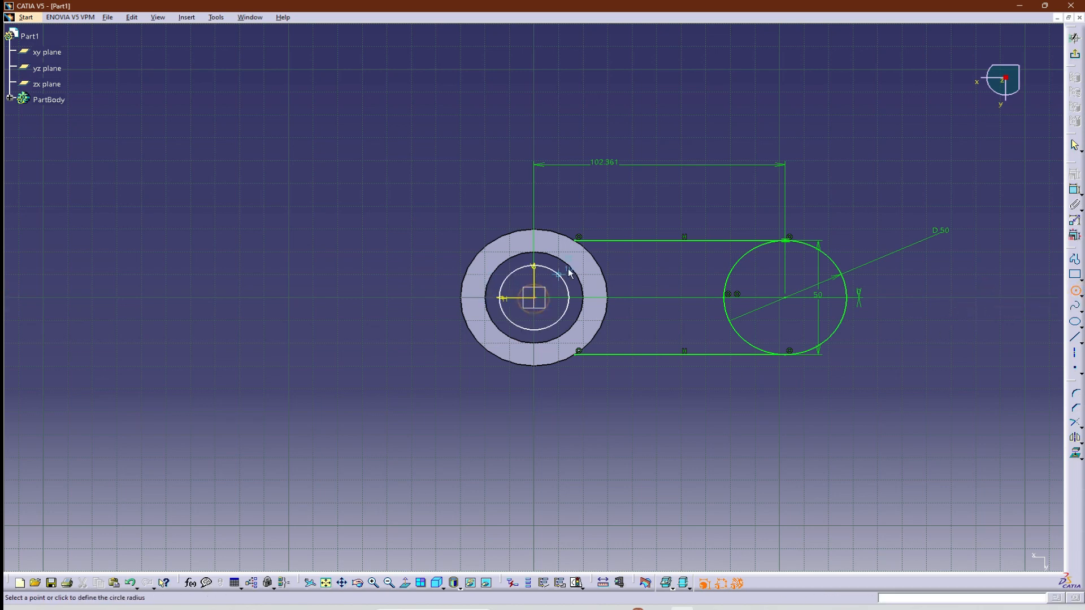
{"action": "left_click", "coordinate": [577, 236]}
Check the arm hole radius in the reference drawing, then draw a concentric circle inside the arm end and dimension its diameter as 20 mm.
{"action": "key", "text": "alt+Tab"}
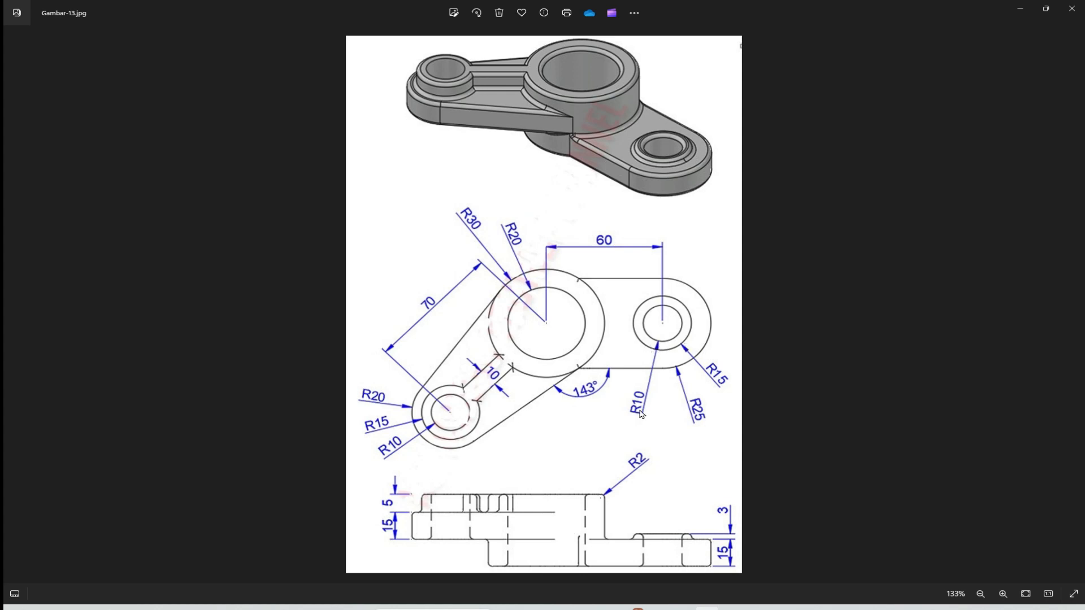
{"action": "key", "text": "alt+Tab"}
{"action": "left_click", "coordinate": [1071, 288]}
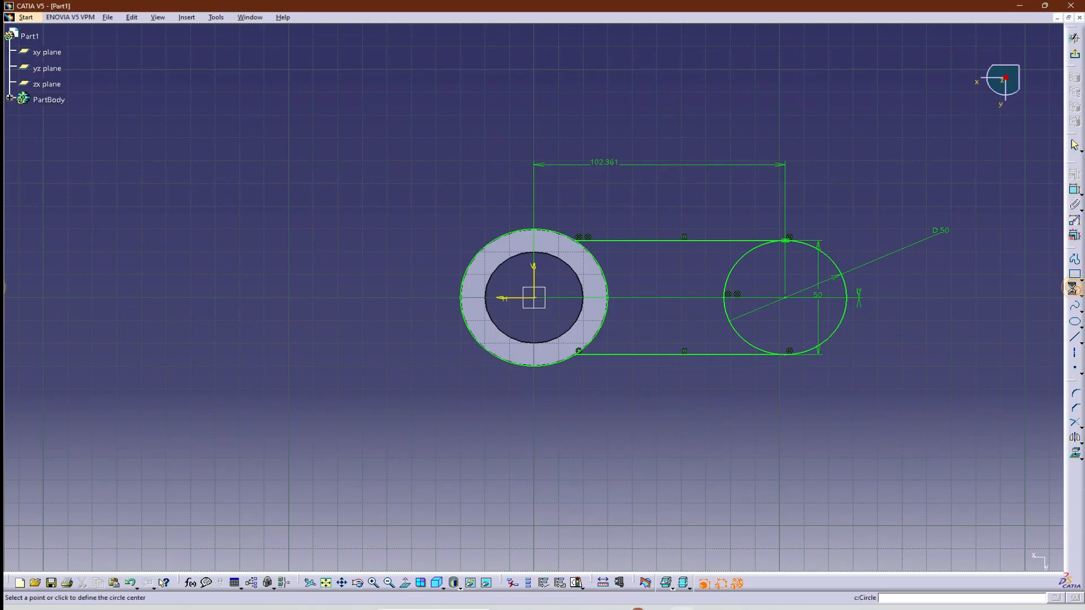
{"action": "left_click", "coordinate": [788, 327]}
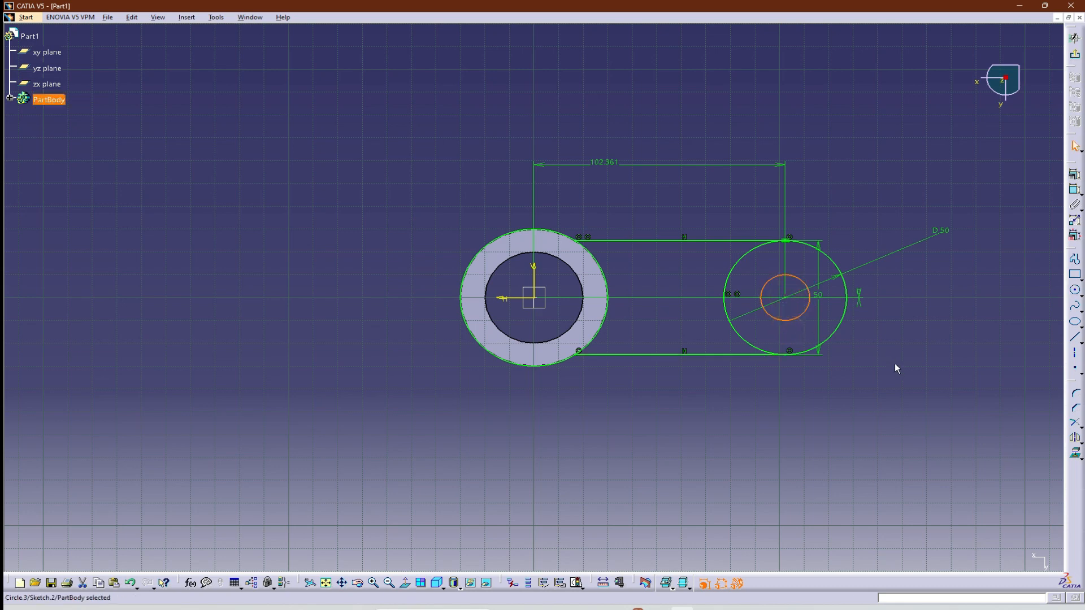
{"action": "left_click", "coordinate": [1075, 191]}
{"action": "left_click", "coordinate": [789, 316]}
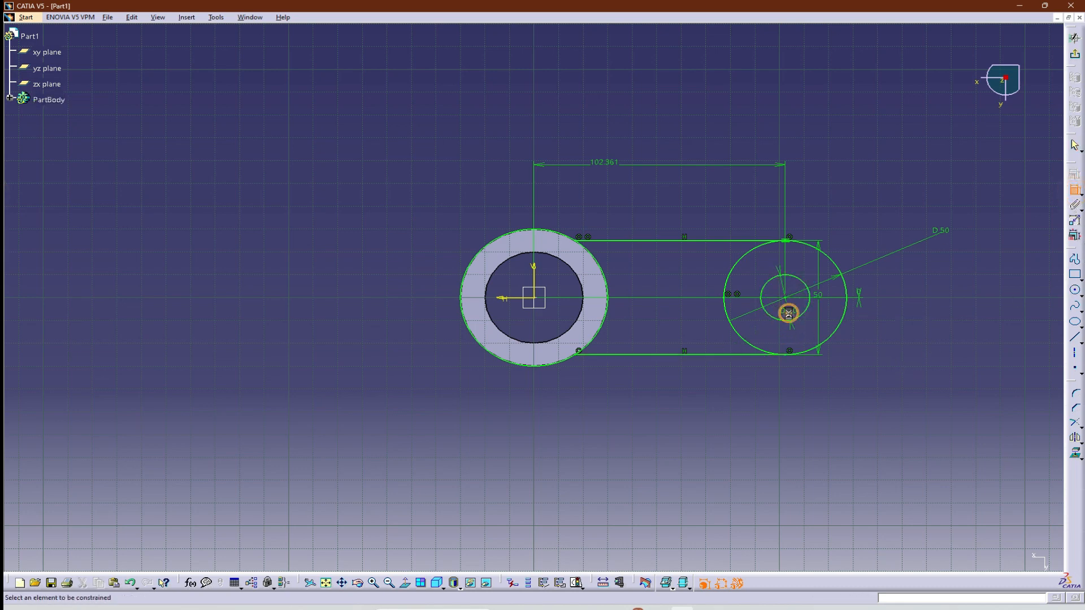
{"action": "double_click", "coordinate": [790, 308]}
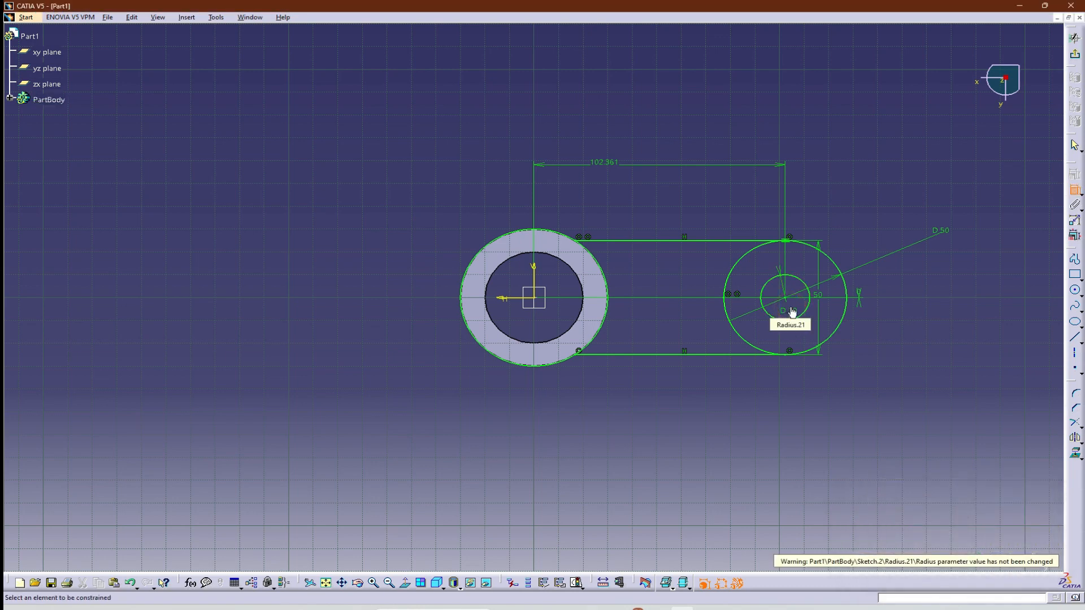
Quick-trim the inner half of the 50 mm arm-end circle, keeping only the rounded outer end.
{"action": "left_click", "coordinate": [1081, 428]}
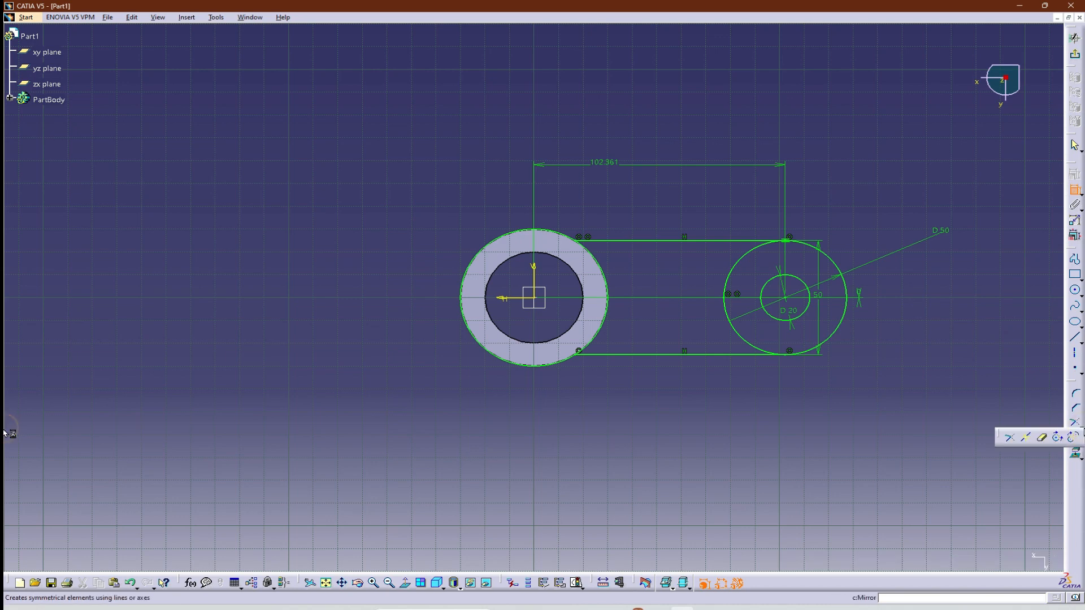
{"action": "left_click", "coordinate": [1043, 439]}
{"action": "left_click", "coordinate": [734, 332]}
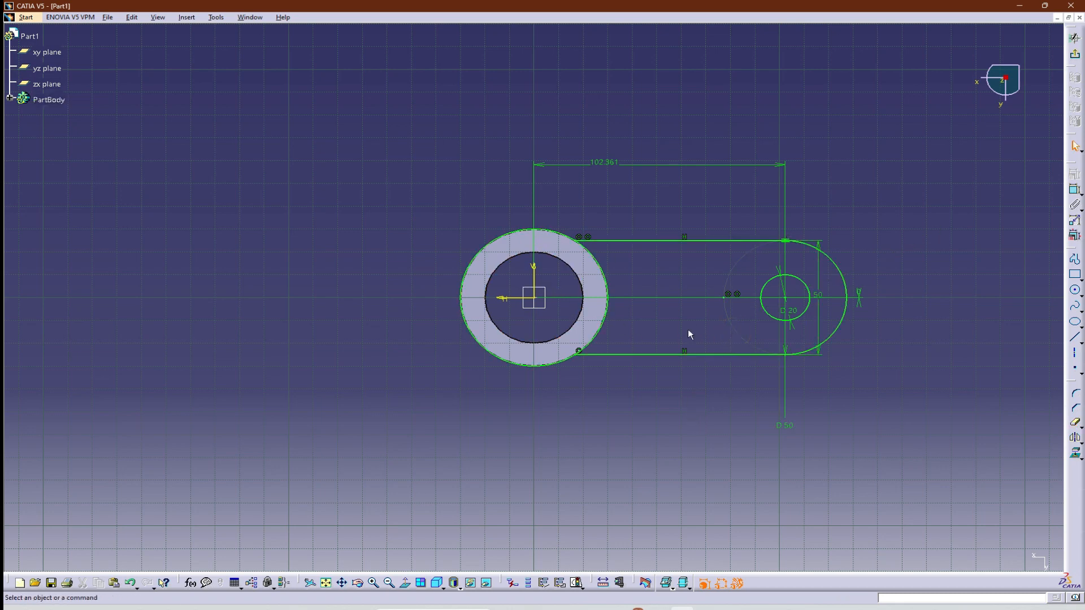
Quick-trim the sketched hub circle so that only the arc between the two arm lines remains.
{"action": "left_click", "coordinate": [499, 238]}
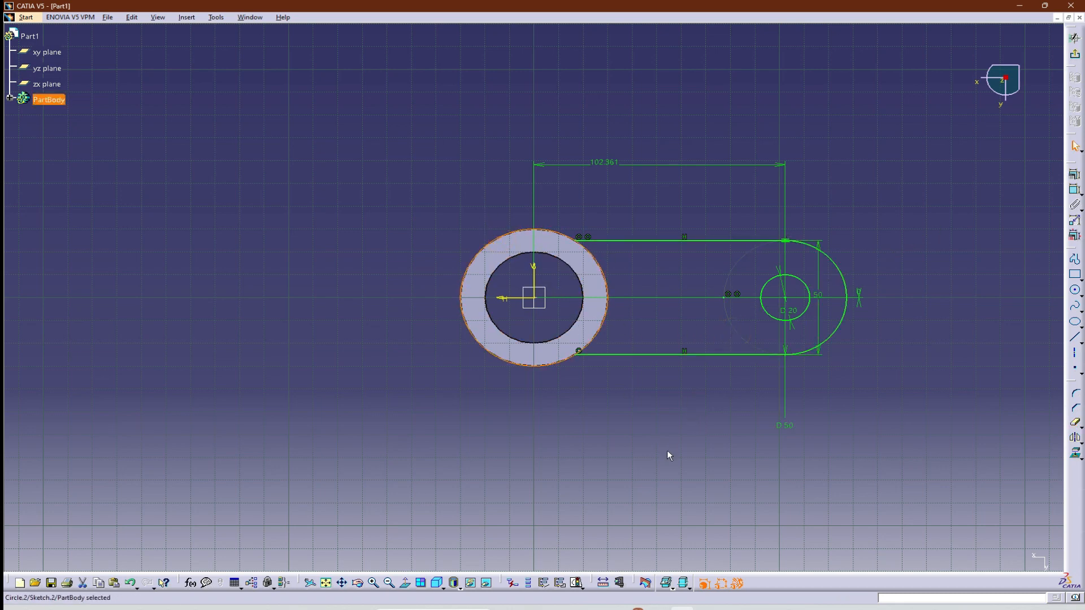
{"action": "left_click", "coordinate": [896, 441]}
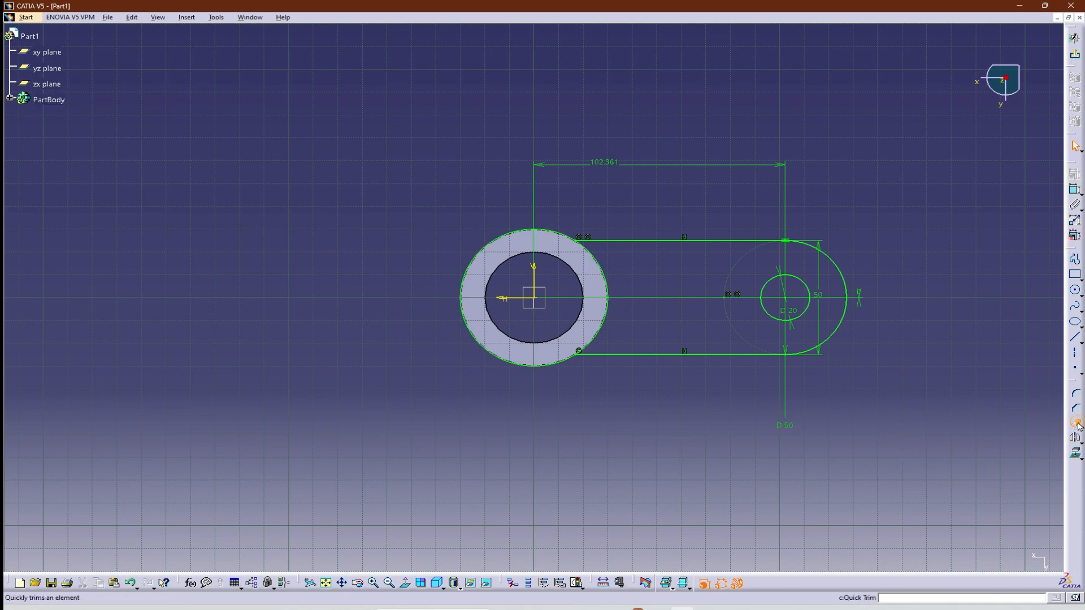
{"action": "left_click", "coordinate": [1078, 425]}
{"action": "left_click", "coordinate": [478, 248]}
{"action": "left_click", "coordinate": [609, 445]}
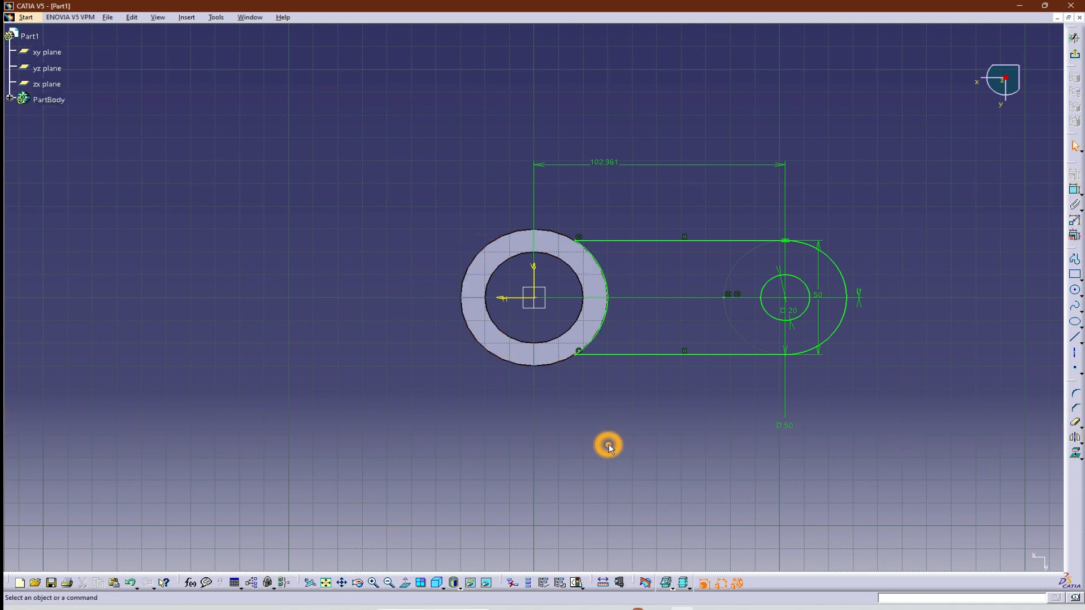
Set the horizontal distance between the hub centre and the arm hole centre to 60 mm.
{"action": "double_click", "coordinate": [618, 164]}
{"action": "type", "text": "60"}
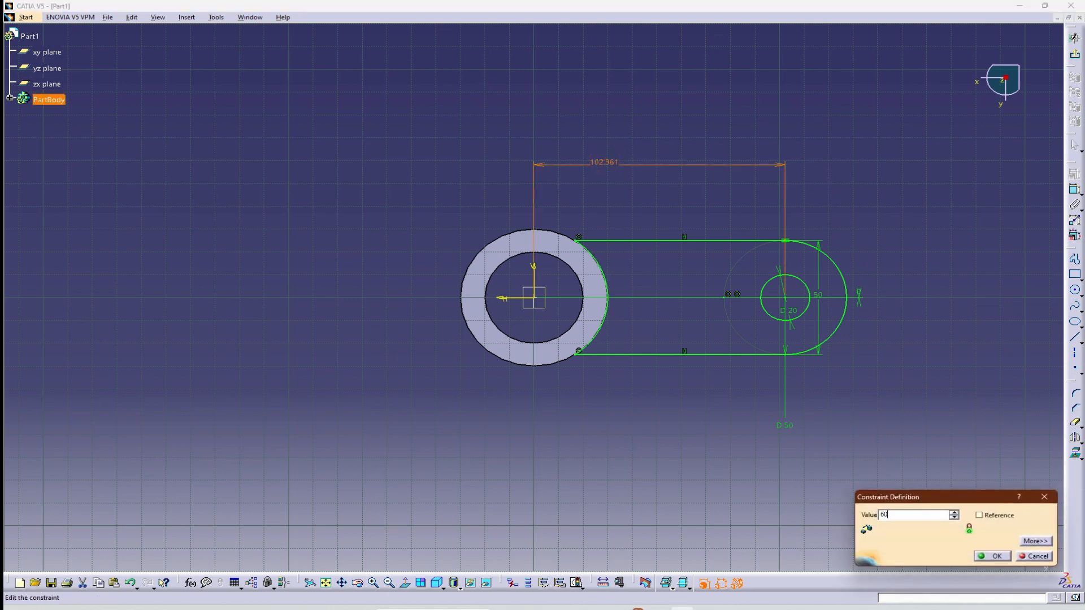
{"action": "key", "text": "Return"}
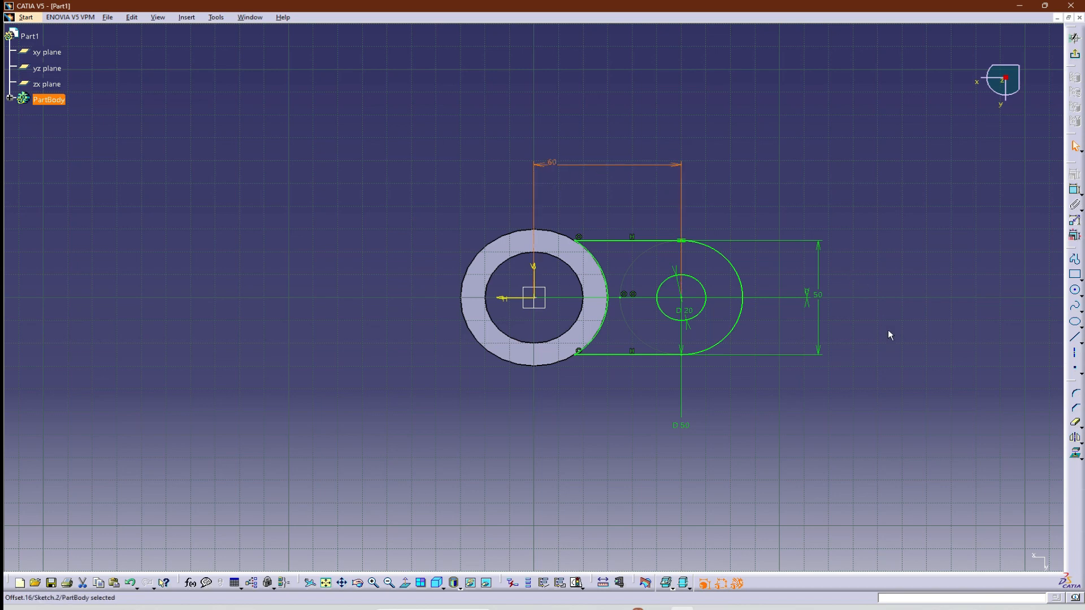
{"action": "left_click", "coordinate": [865, 398]}
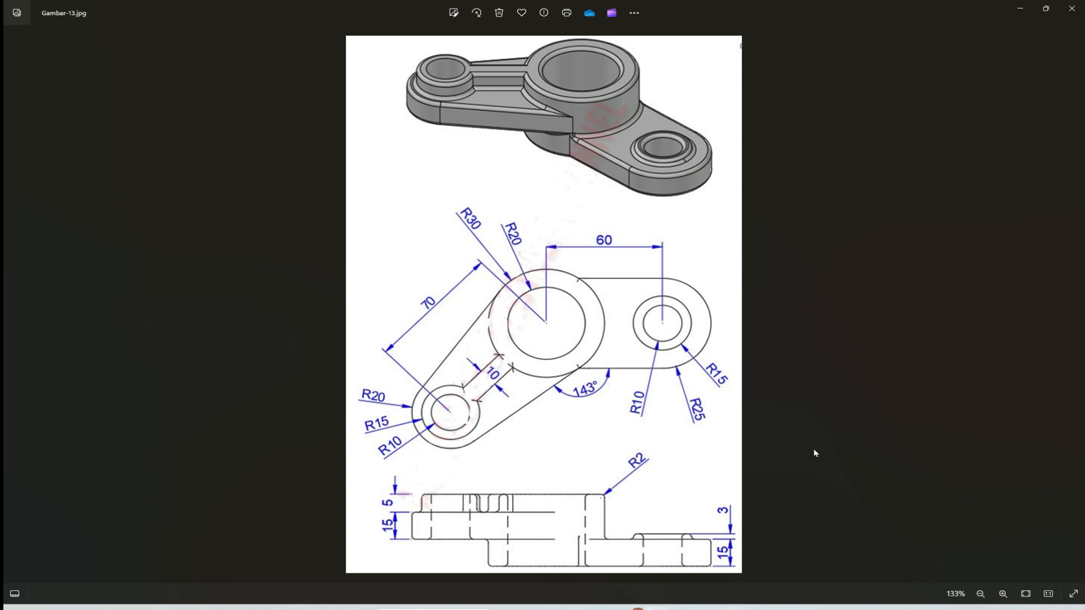
Return from the reference drawing to CATIA, exit the sketch and pad the arm profile 15 mm in the reversed direction.
{"action": "key", "text": "alt+Tab"}
{"action": "left_click", "coordinate": [1074, 54]}
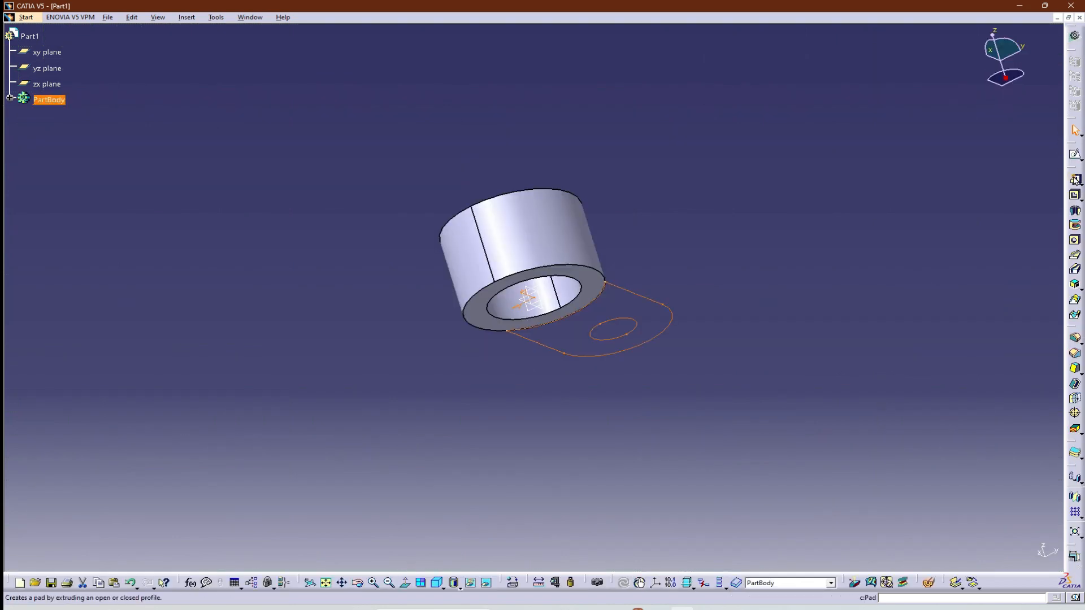
{"action": "left_click", "coordinate": [1074, 180]}
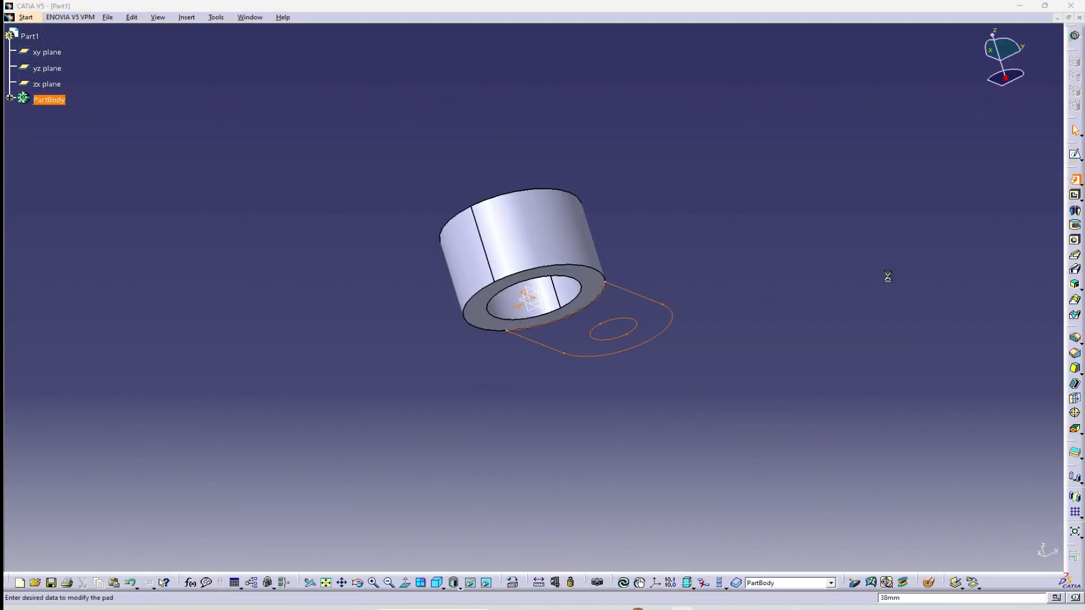
{"action": "left_click", "coordinate": [439, 583]}
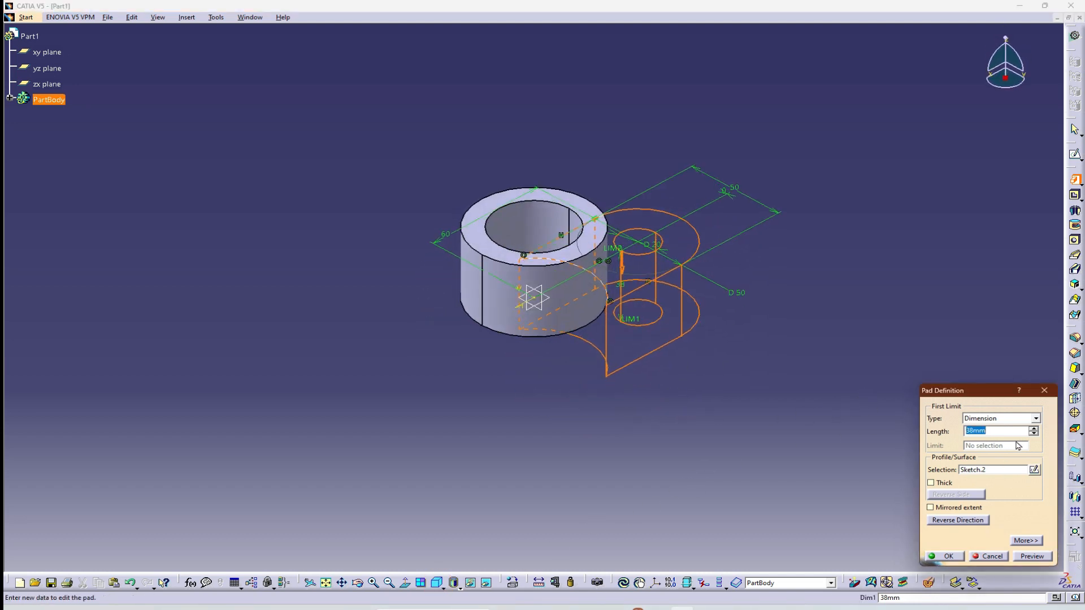
{"action": "type", "text": "15"}
{"action": "left_click", "coordinate": [1029, 558]}
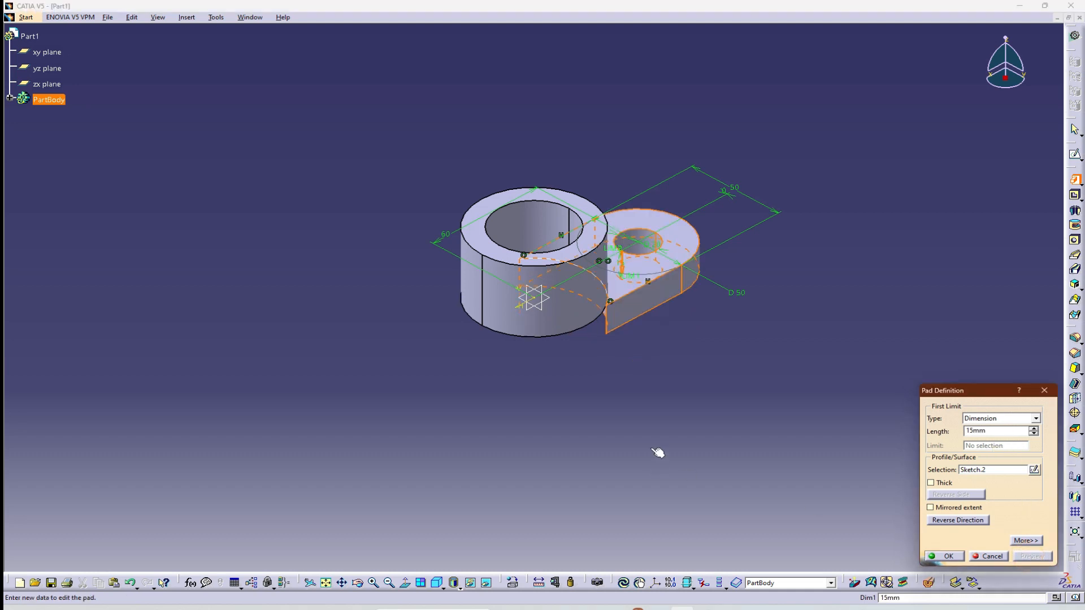
{"action": "middle_click_drag", "start_coordinate": [695, 375], "coordinate": [558, 322]}
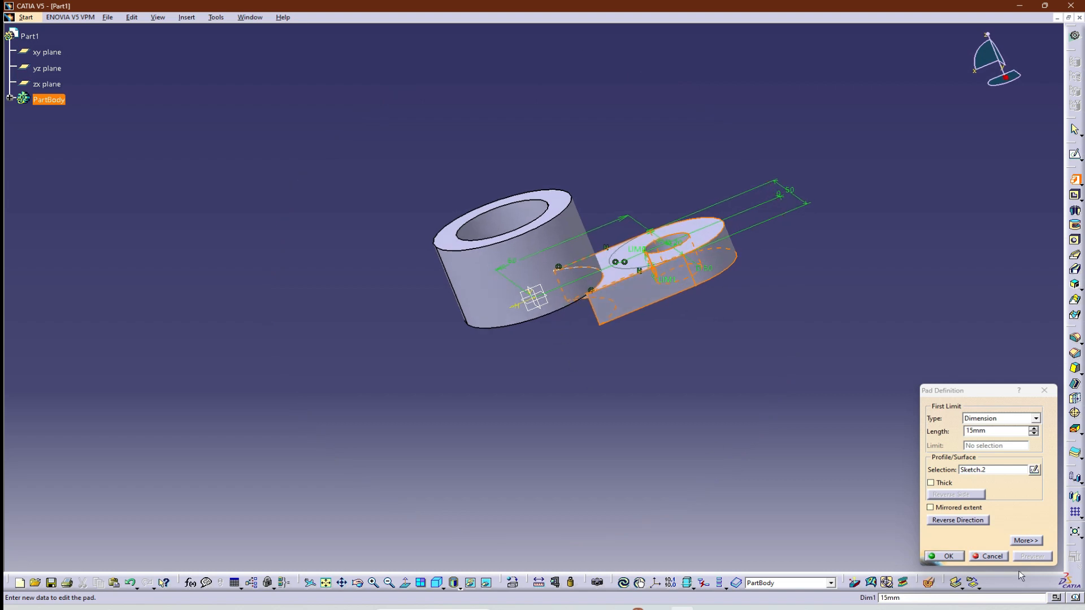
{"action": "left_click", "coordinate": [969, 521]}
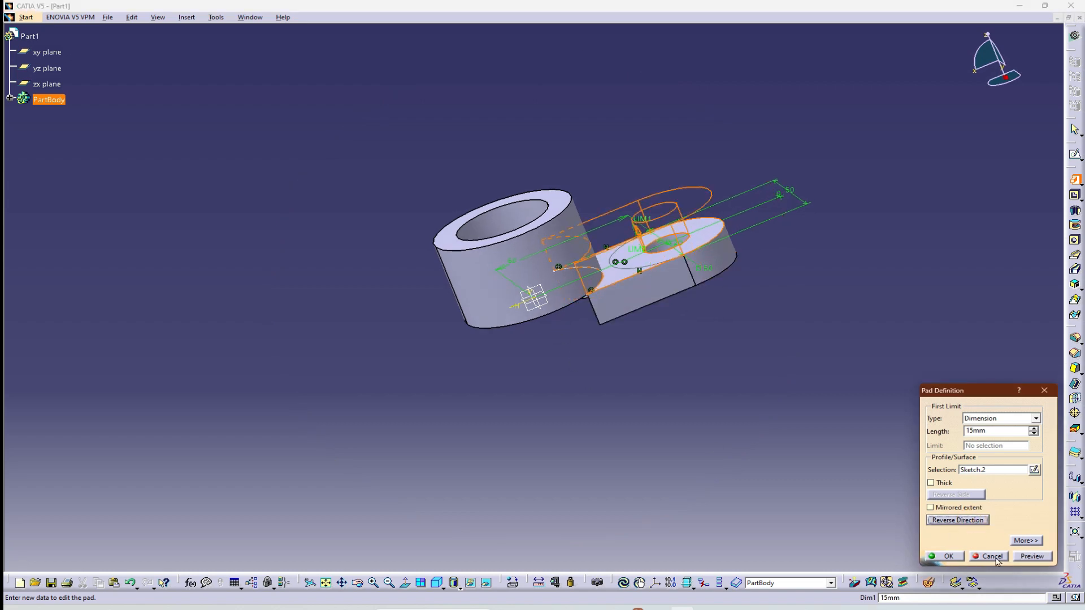
{"action": "left_click", "coordinate": [945, 556]}
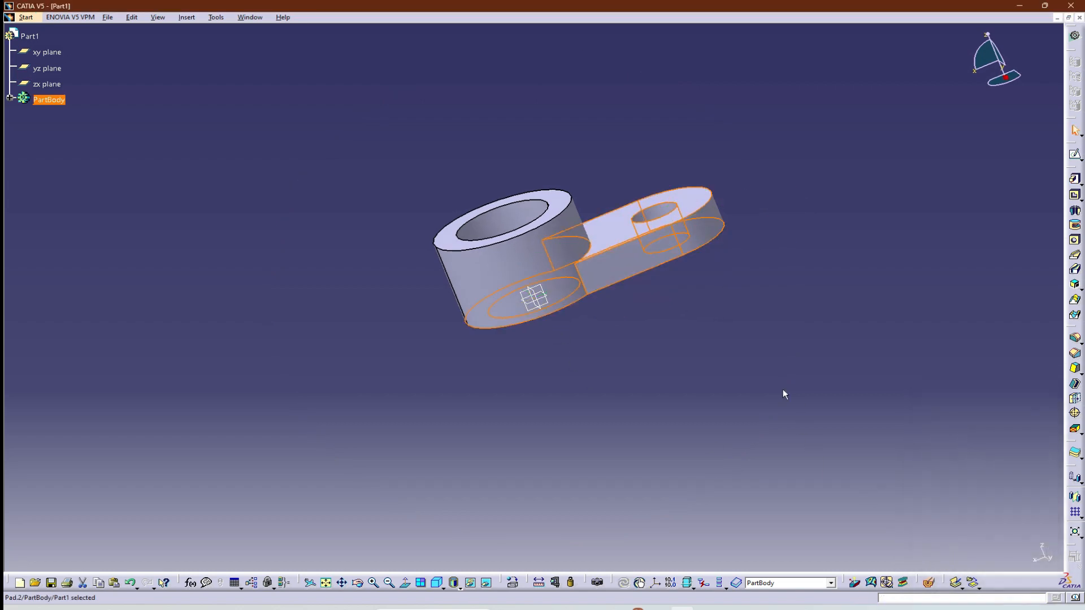
{"action": "left_click", "coordinate": [436, 583]}
{"action": "left_click", "coordinate": [876, 394]}
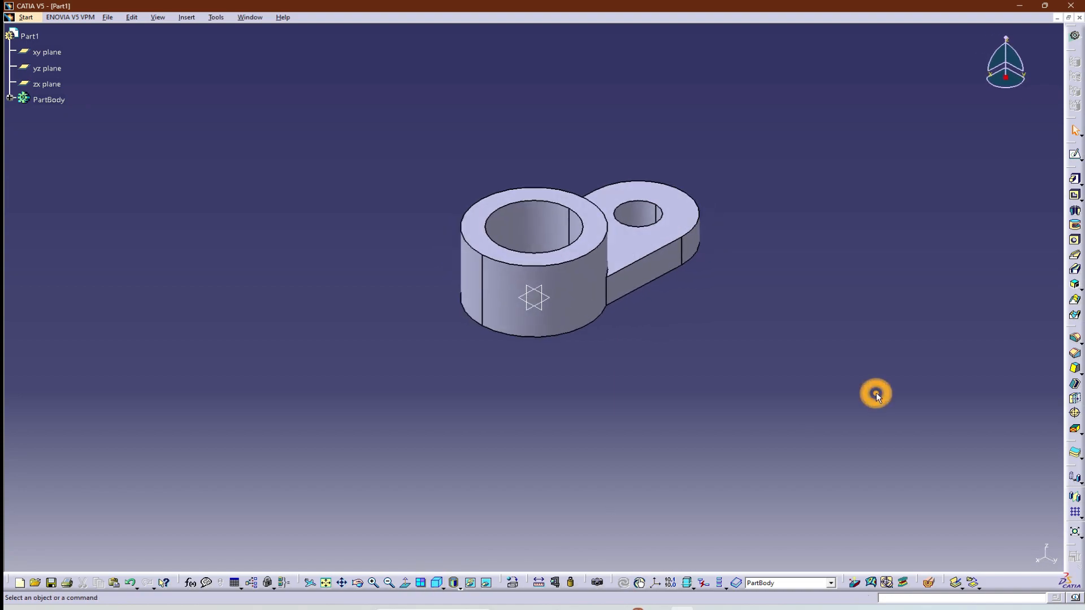
Check the raised ring around the arm hole in the reference drawing, then open a sketch on the arm's upper face.
{"action": "key", "text": "alt+Tab"}
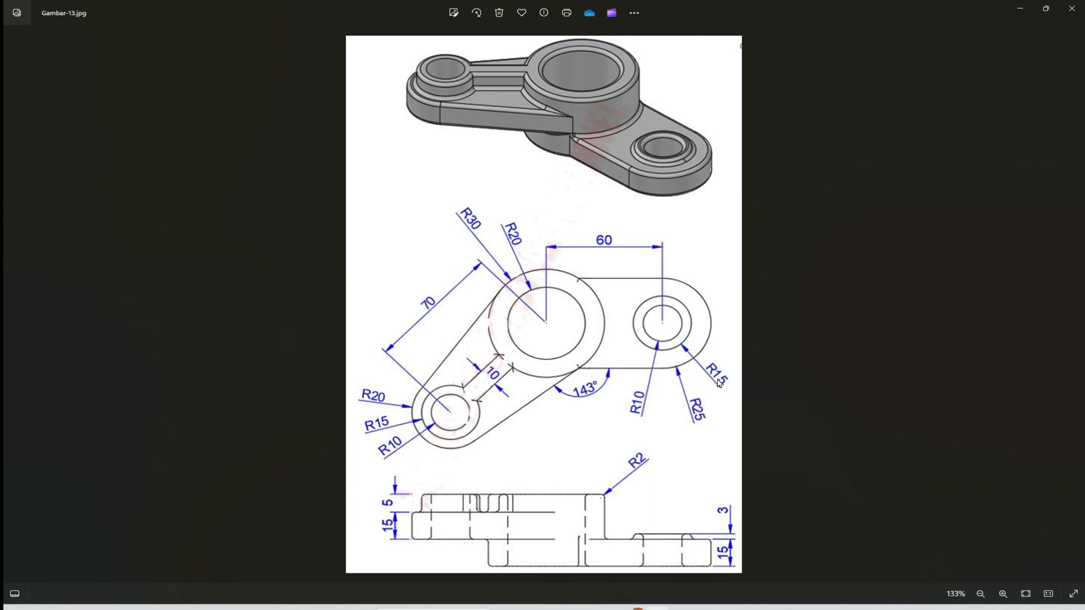
{"action": "key", "text": "alt+Tab"}
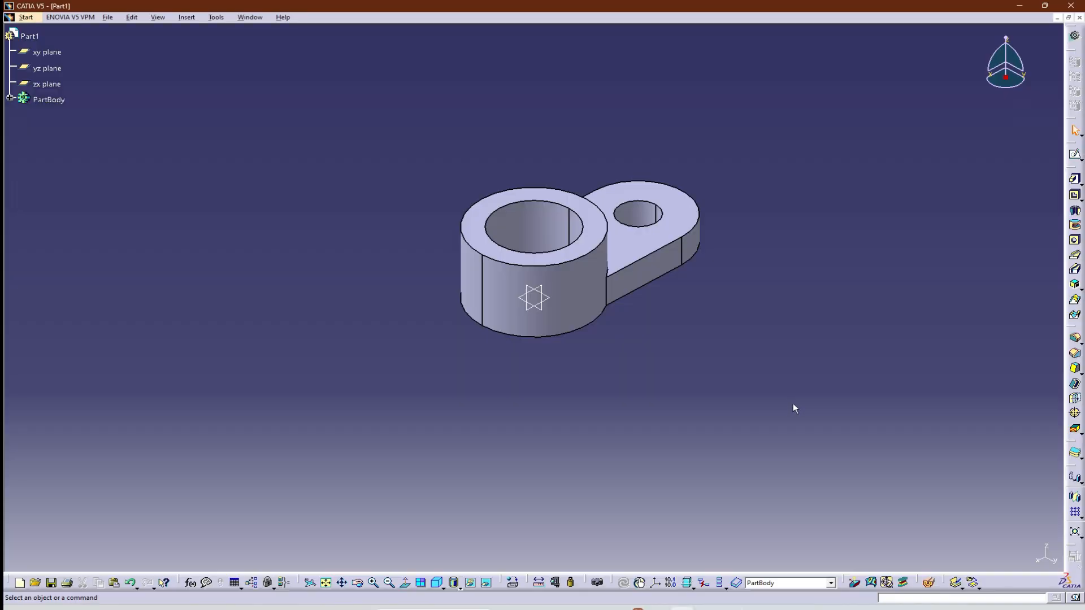
{"action": "left_click", "coordinate": [644, 236]}
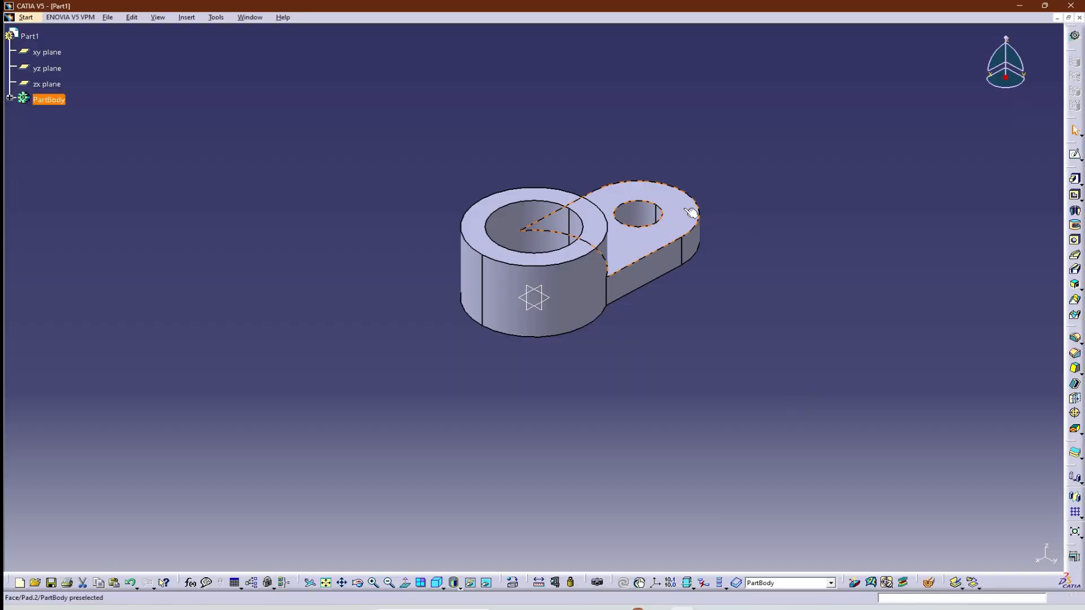
{"action": "left_click", "coordinate": [1074, 154]}
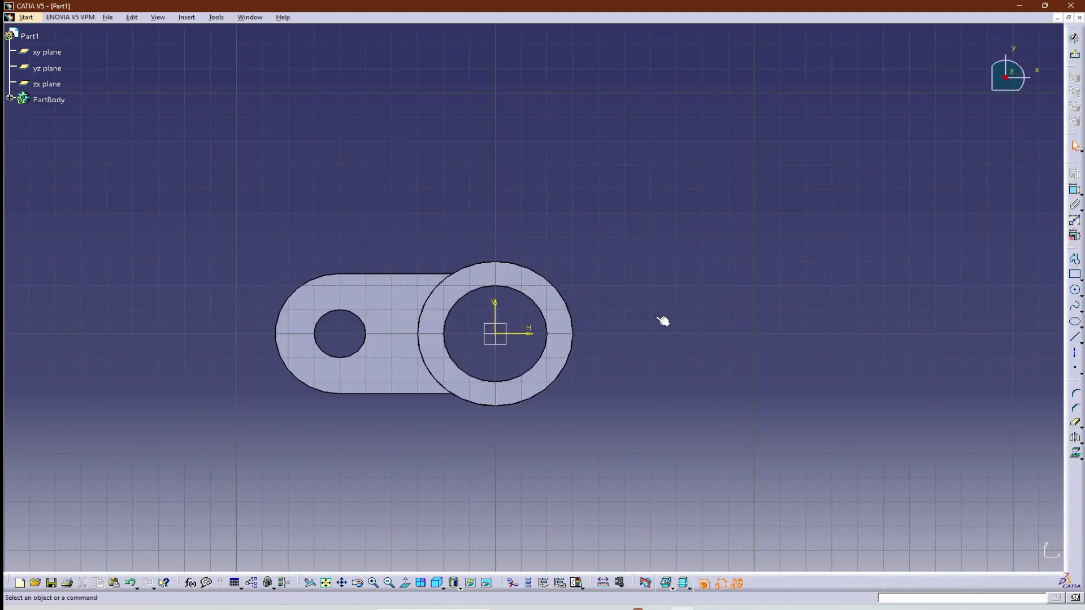
{"action": "left_click", "coordinate": [439, 584]}
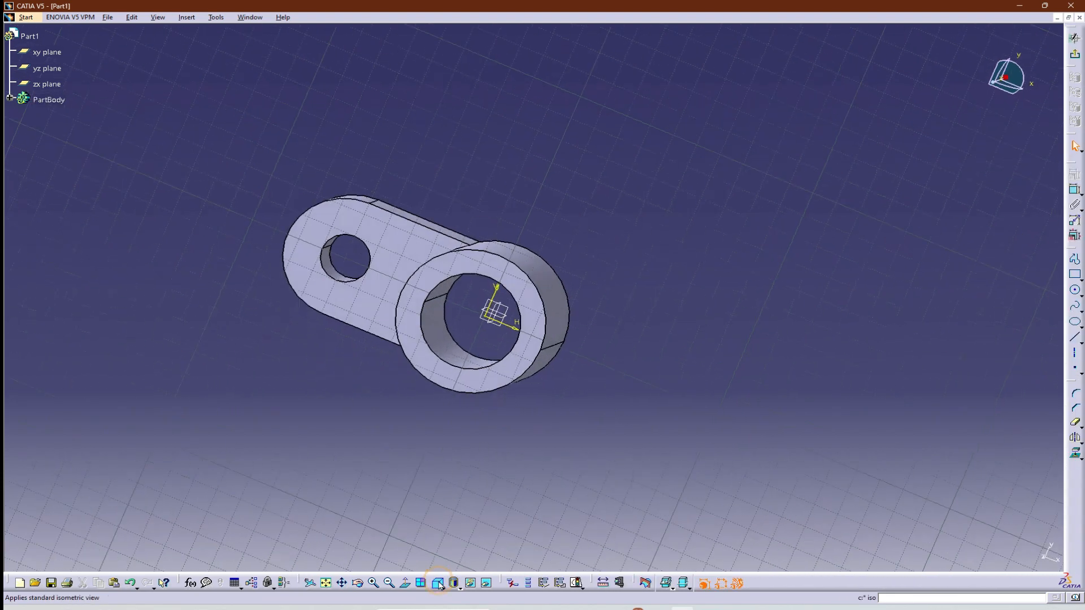
{"action": "left_click", "coordinate": [1079, 293]}
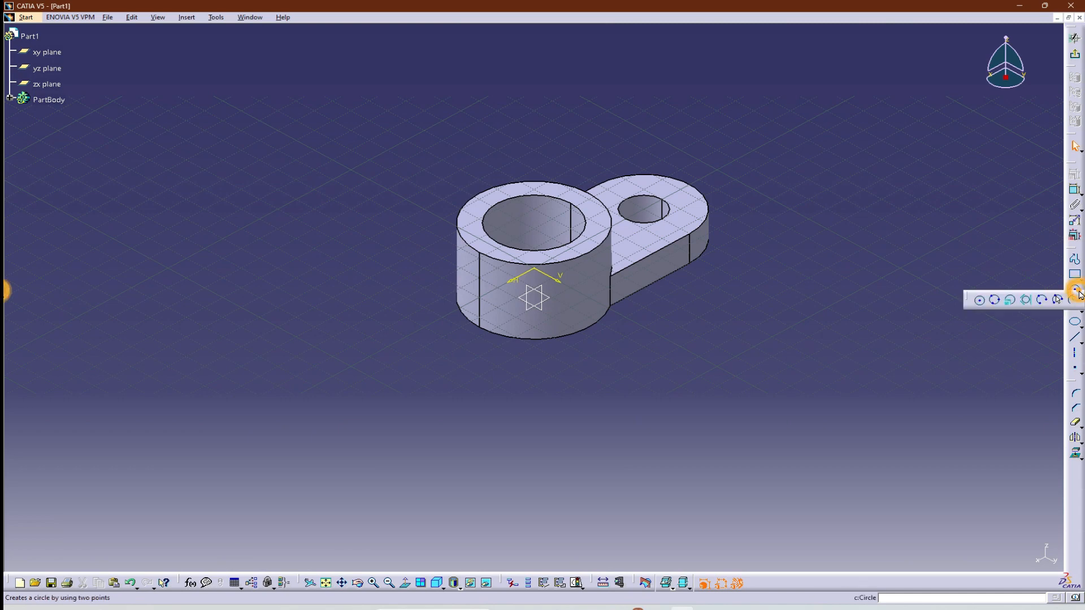
{"action": "left_click", "coordinate": [980, 300]}
{"action": "left_click", "coordinate": [981, 298]}
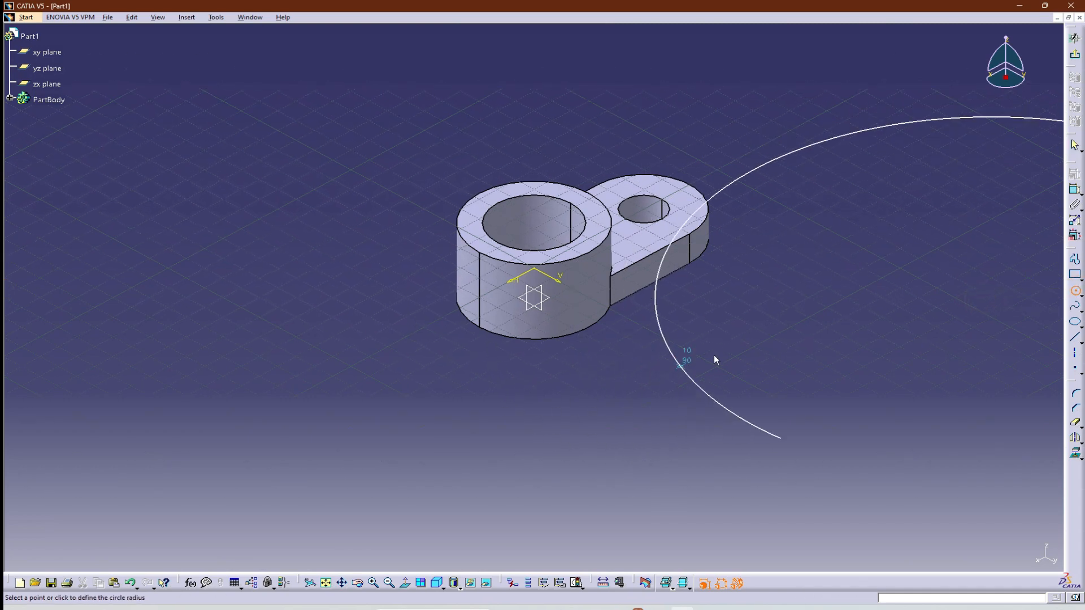
{"action": "key", "text": "Escape"}
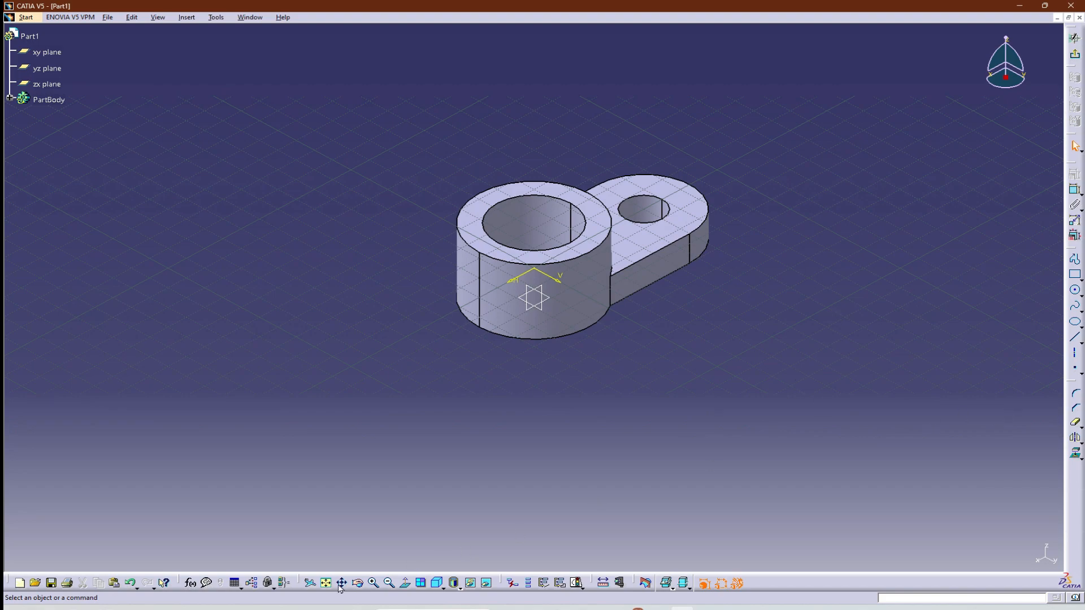
Draw a circle over the arm hole's edge and a larger concentric circle about 28 mm in diameter around it.
{"action": "left_click", "coordinate": [404, 583]}
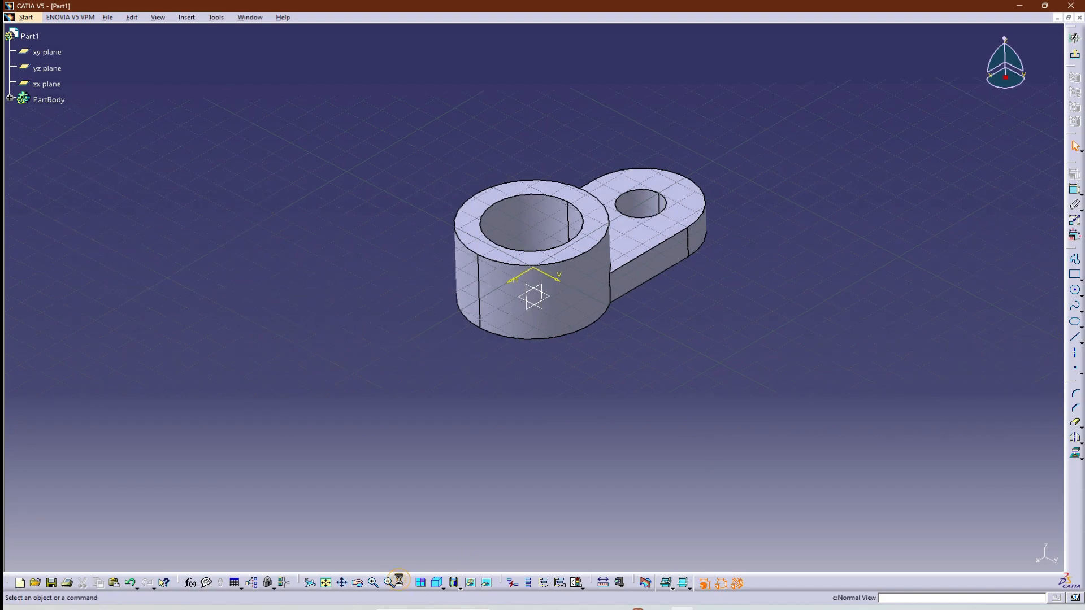
{"action": "left_click", "coordinate": [1074, 290]}
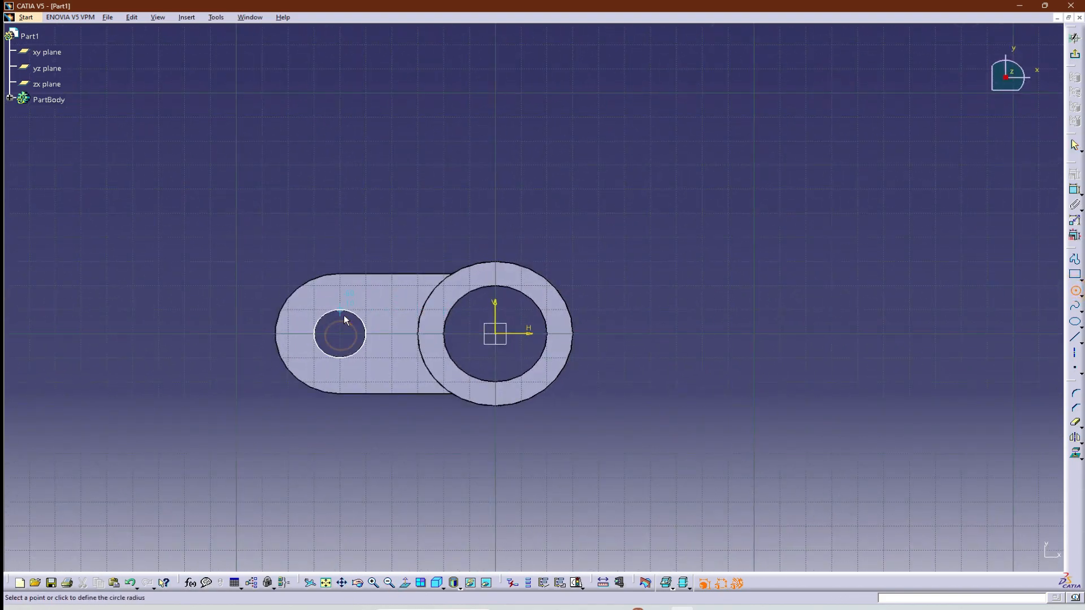
{"action": "key", "text": "Escape"}
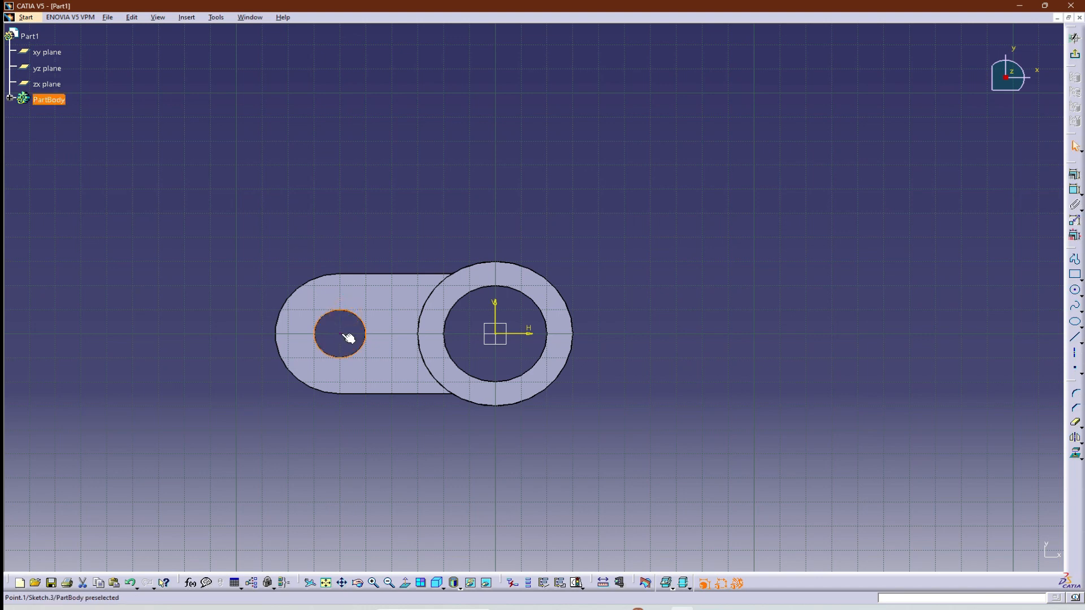
{"action": "left_click", "coordinate": [1075, 289]}
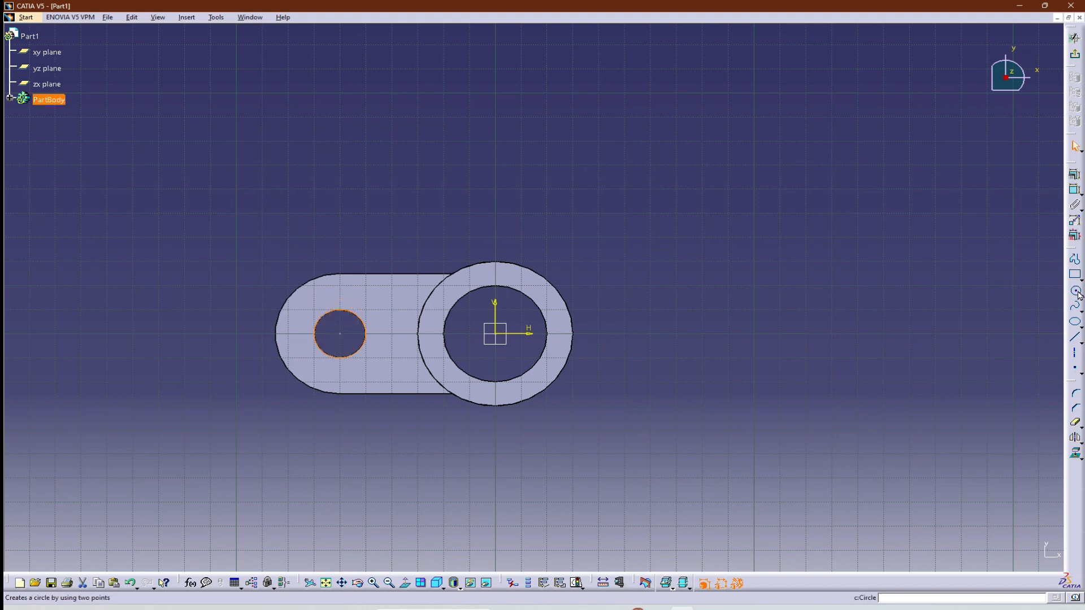
{"action": "left_click", "coordinate": [340, 333]}
{"action": "left_click", "coordinate": [362, 304]}
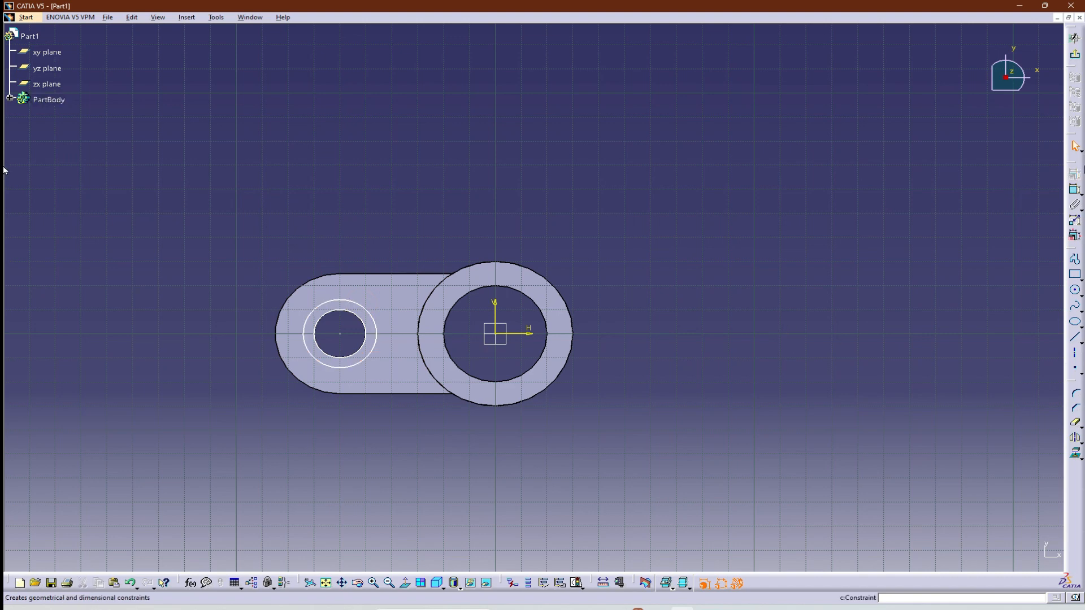
Dimension the outer ring circle's diameter as 30 mm and dimension the inner circle's diameter as well.
{"action": "left_click", "coordinate": [1075, 189]}
{"action": "left_click", "coordinate": [373, 315]}
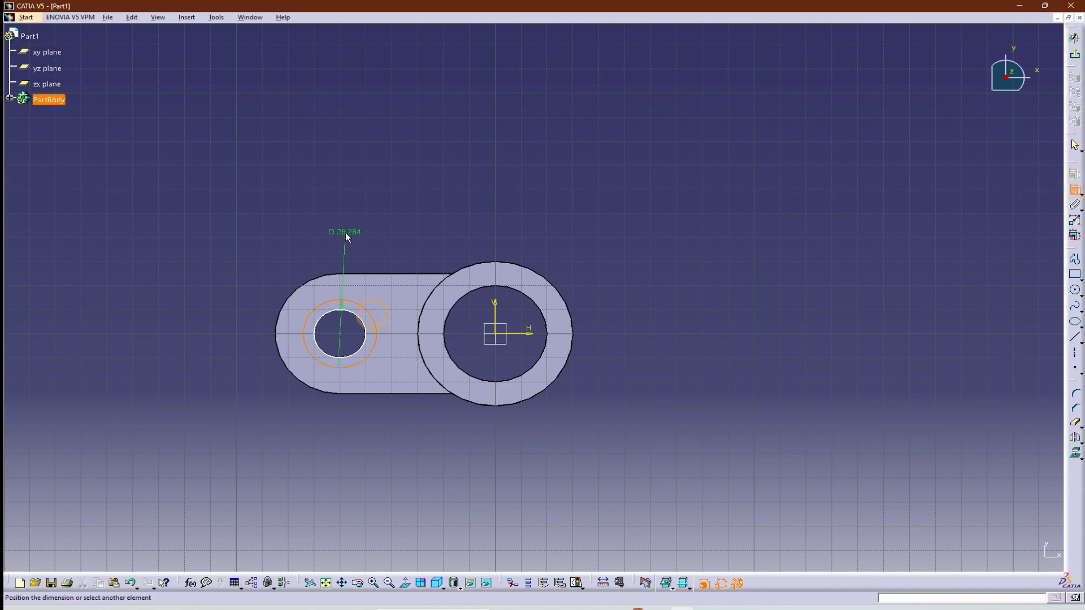
{"action": "left_click", "coordinate": [346, 237]}
{"action": "double_click", "coordinate": [348, 231]}
{"action": "type", "text": "3"}
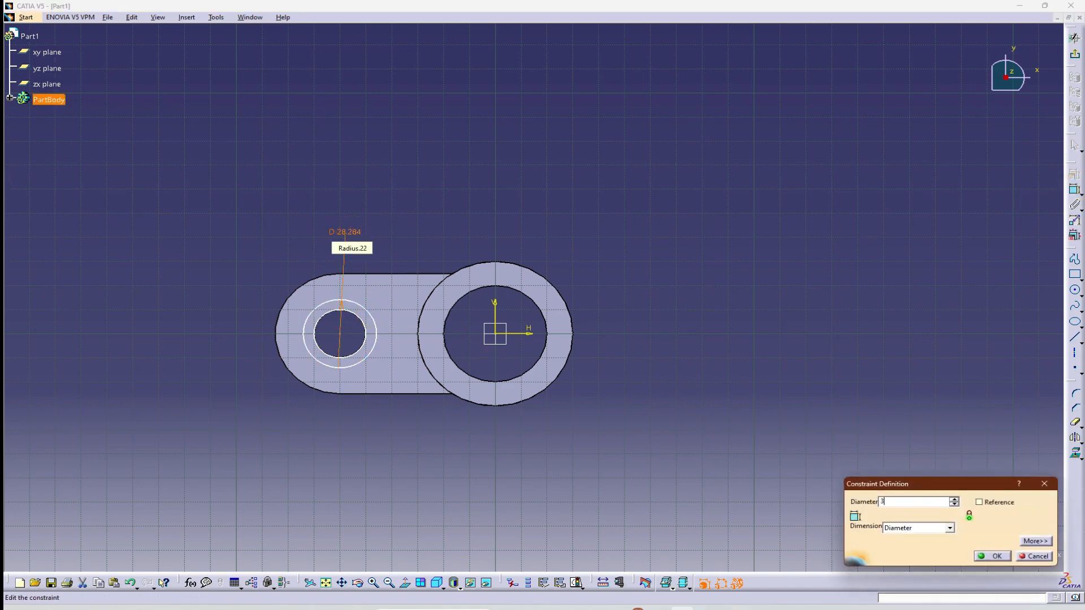
{"action": "type", "text": "0mm"}
{"action": "key", "text": "Return"}
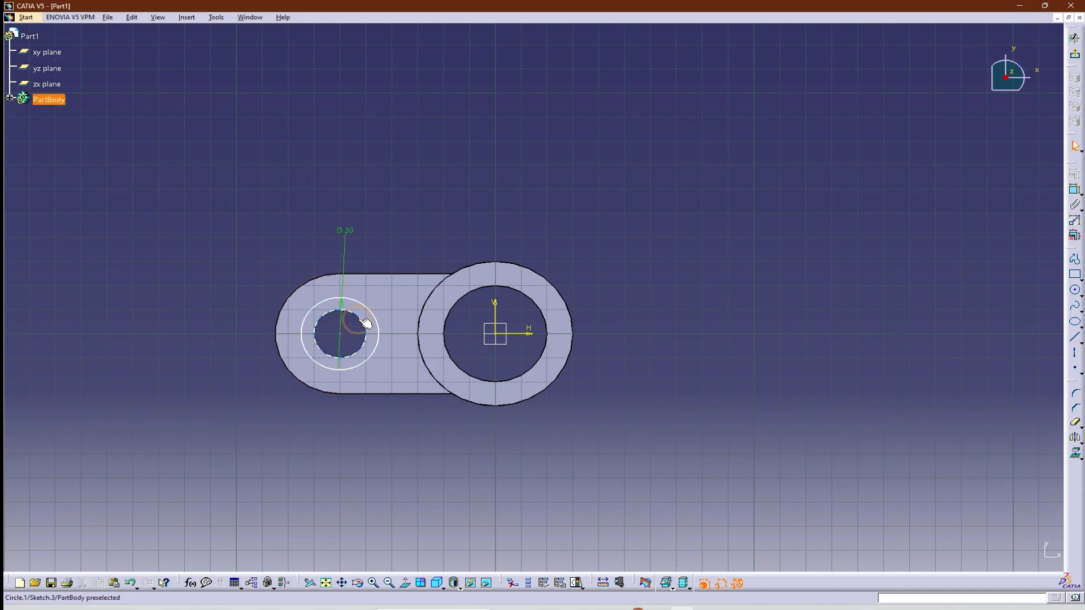
{"action": "left_click", "coordinate": [1075, 190]}
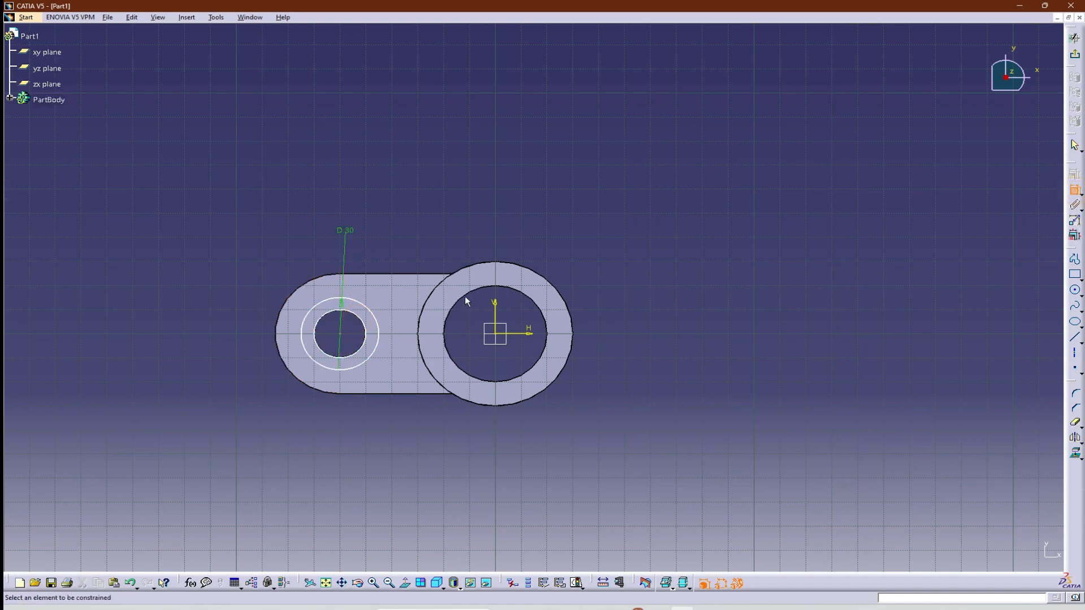
{"action": "left_click", "coordinate": [362, 318]}
{"action": "left_click", "coordinate": [357, 325]}
Exit the sketch and pad the ring profile around the arm hole 3 mm upward.
{"action": "left_click", "coordinate": [1075, 37]}
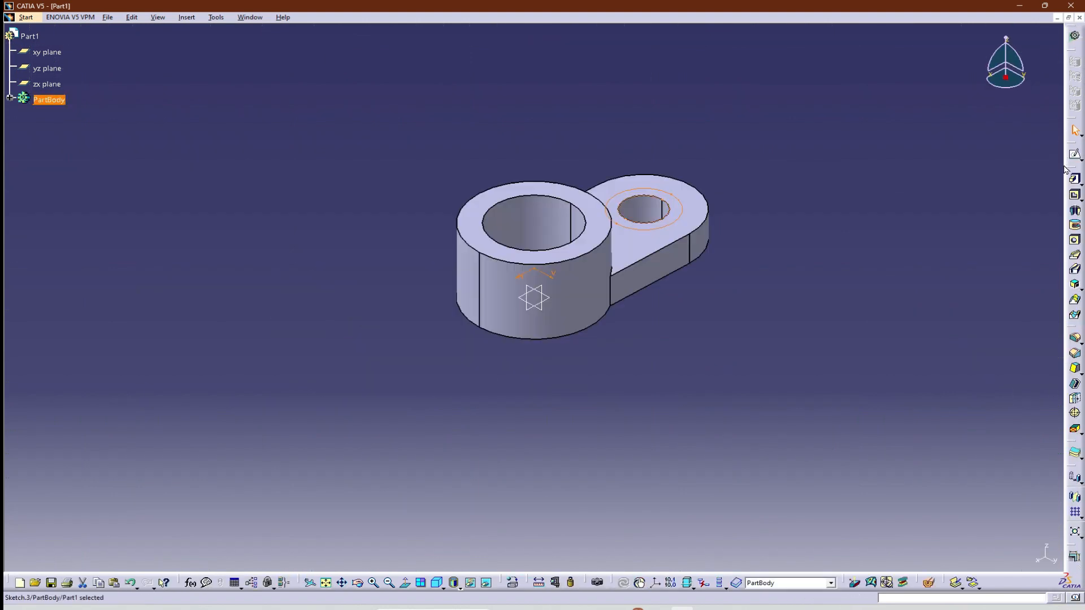
{"action": "left_click", "coordinate": [1074, 178]}
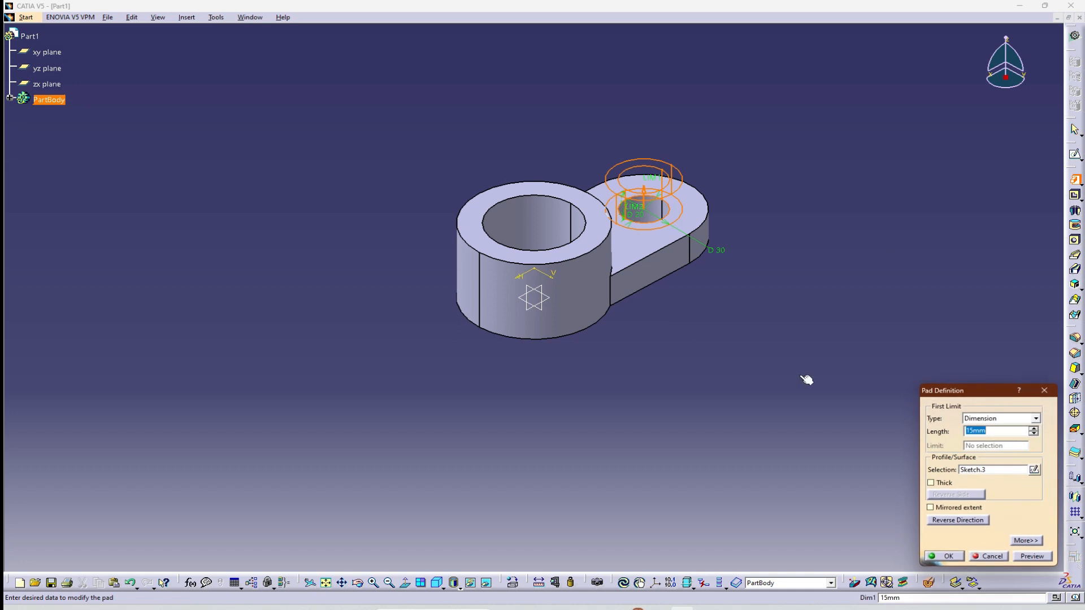
{"action": "type", "text": "3"}
{"action": "key", "text": "Return"}
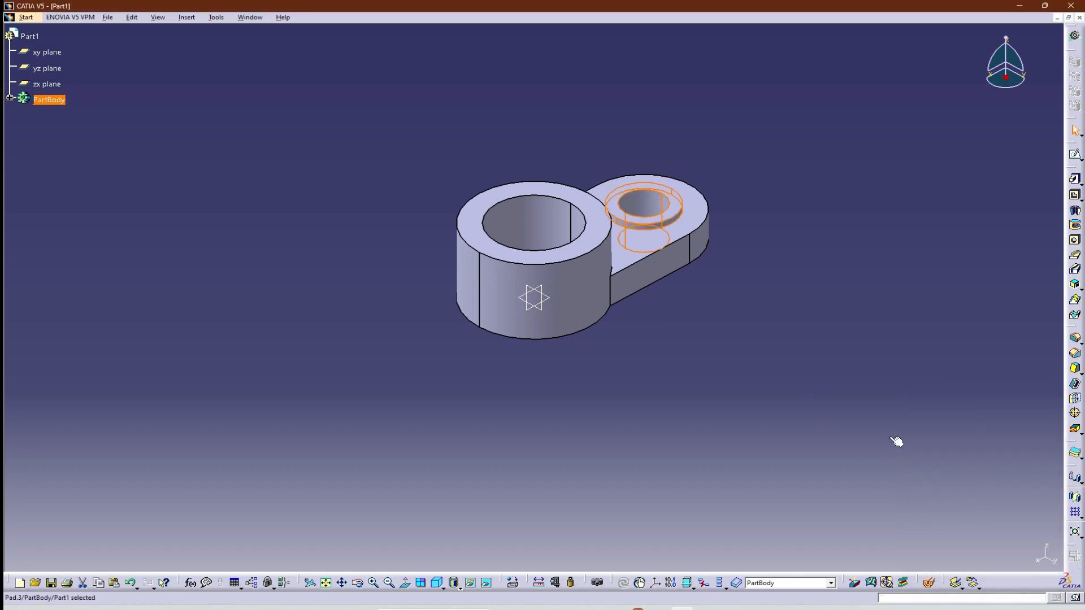
{"action": "left_click", "coordinate": [862, 389]}
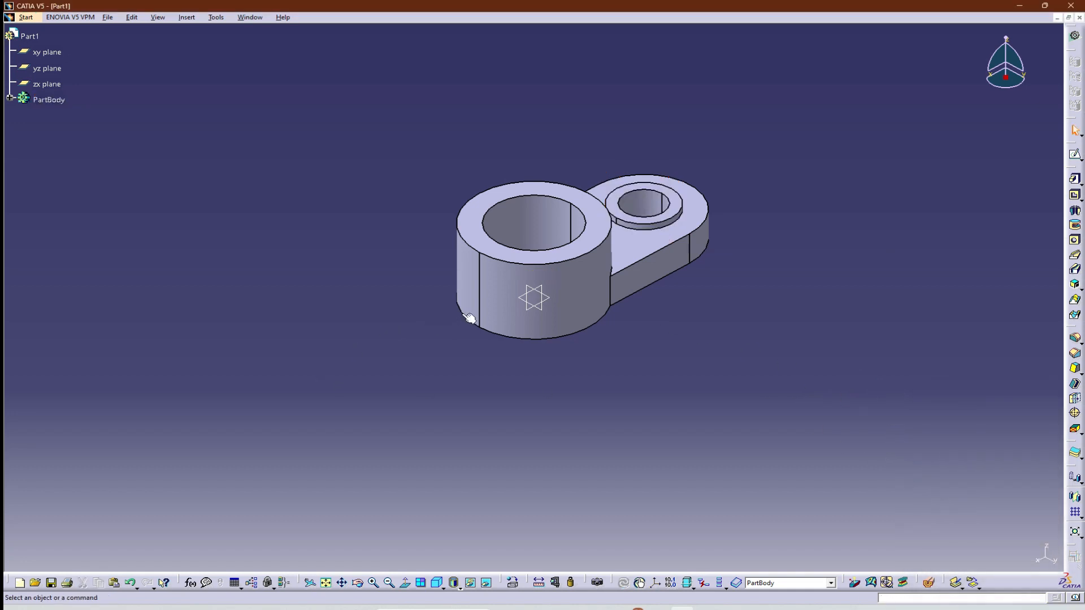
Check the second arm's heights in the reference drawing, then switch to the Generative Shape Design workbench.
{"action": "key", "text": "alt+Tab"}
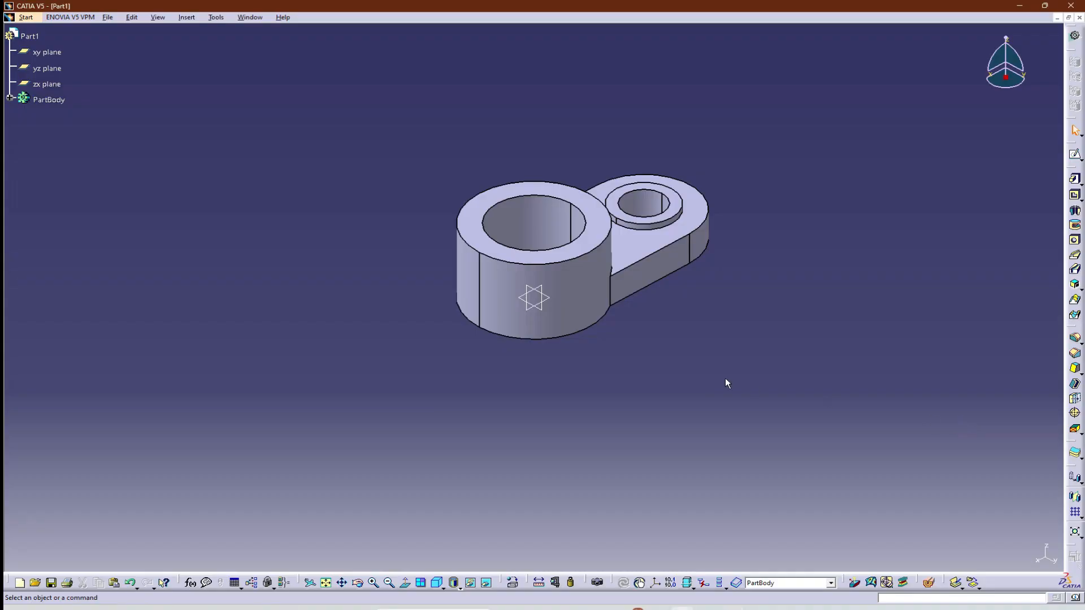
{"action": "left_click", "coordinate": [722, 374]}
{"action": "left_click", "coordinate": [30, 18]}
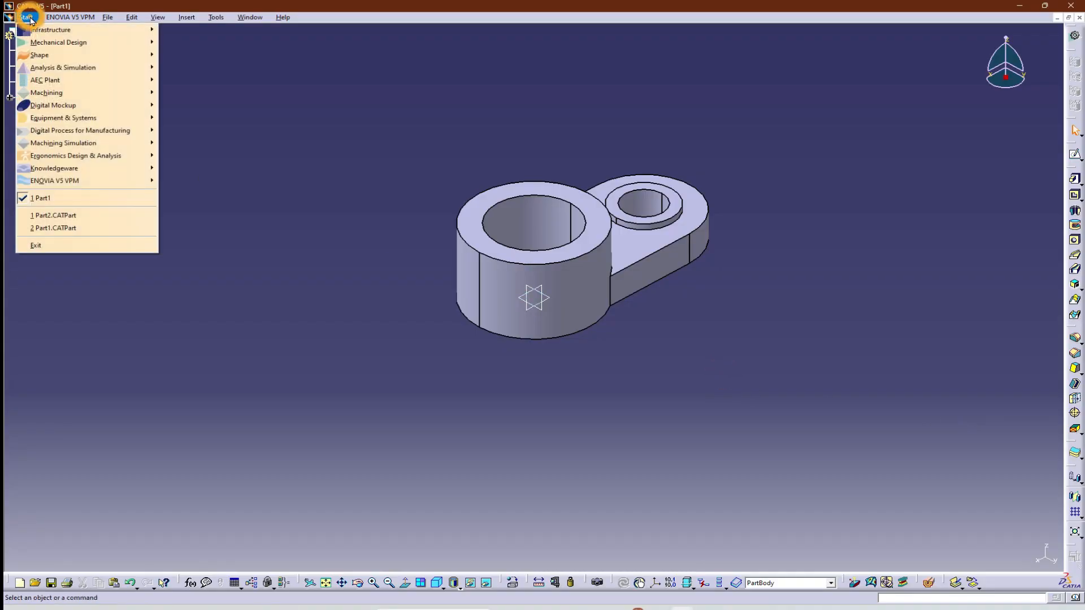
{"action": "mouse_move", "coordinate": [55, 56]}
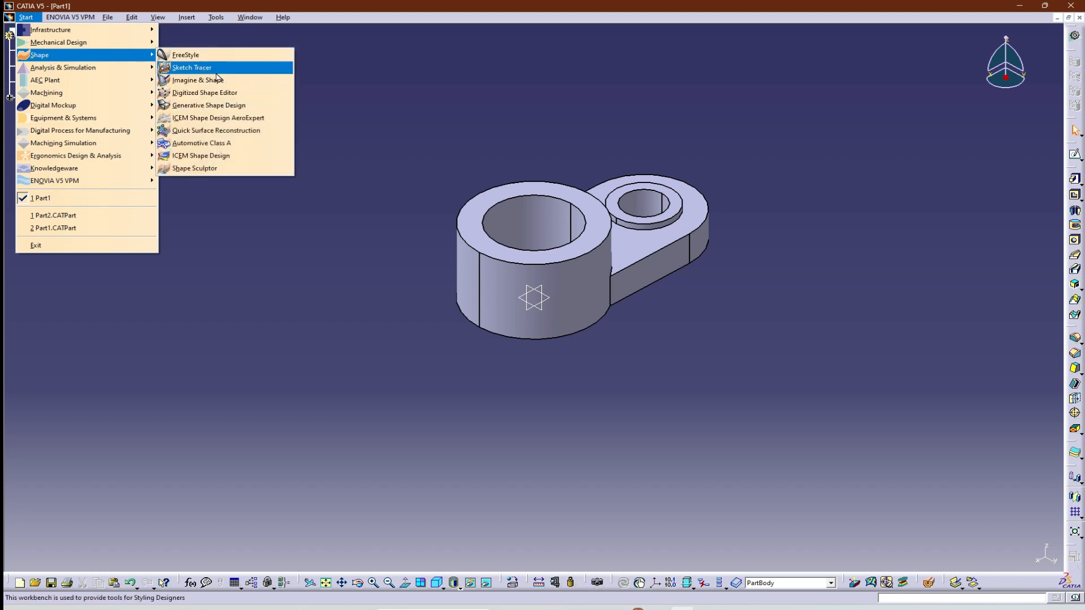
{"action": "left_click", "coordinate": [211, 106]}
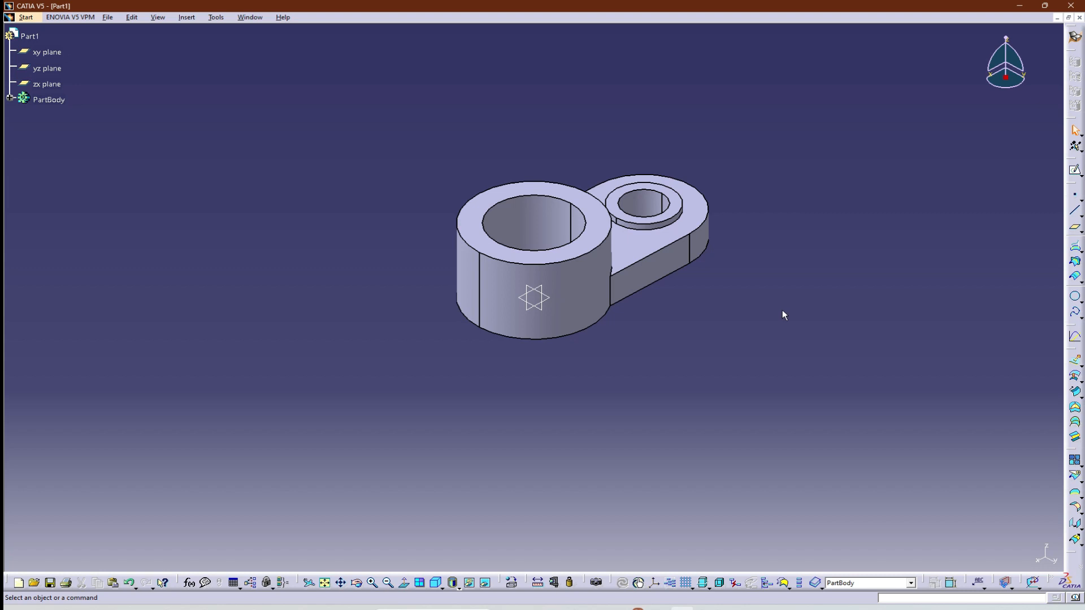
Create a reference plane offset 20 mm downward from the hub's top face.
{"action": "left_click", "coordinate": [602, 232]}
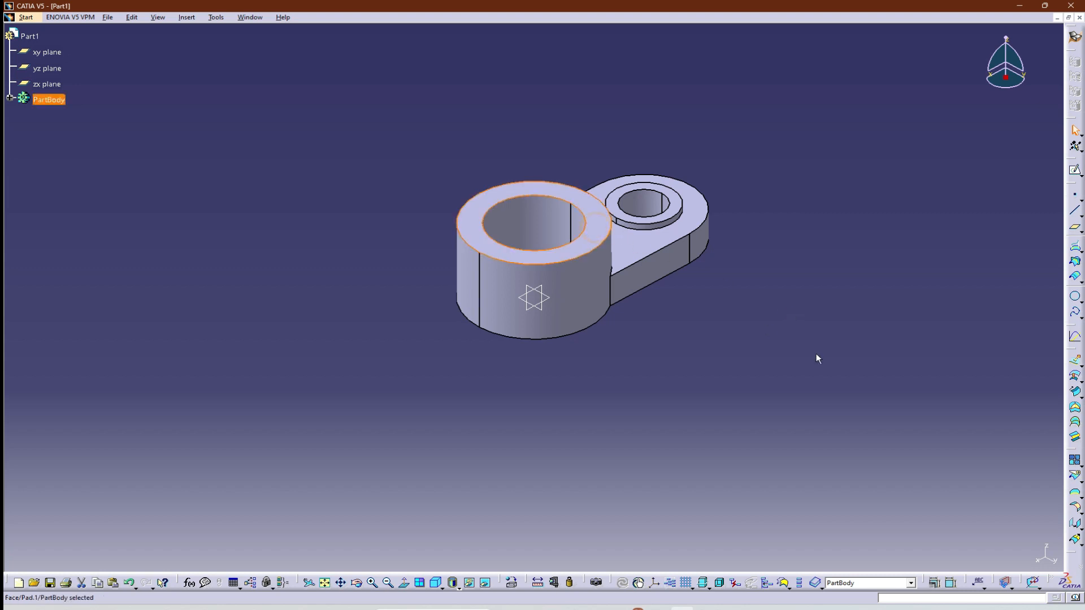
{"action": "left_click", "coordinate": [1075, 227]}
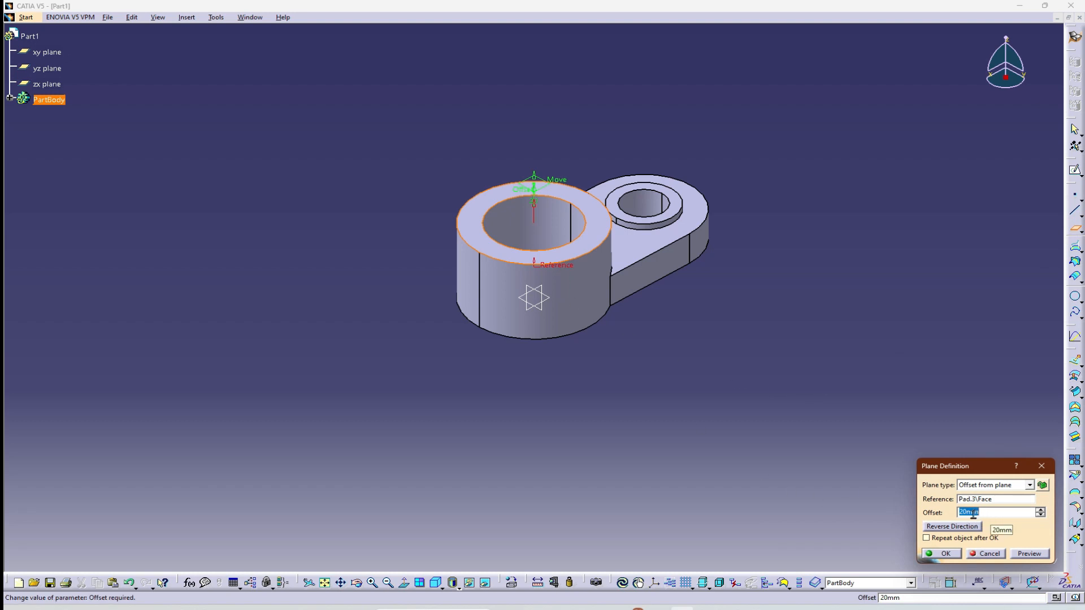
{"action": "middle_click_drag", "start_coordinate": [711, 390], "coordinate": [689, 330]}
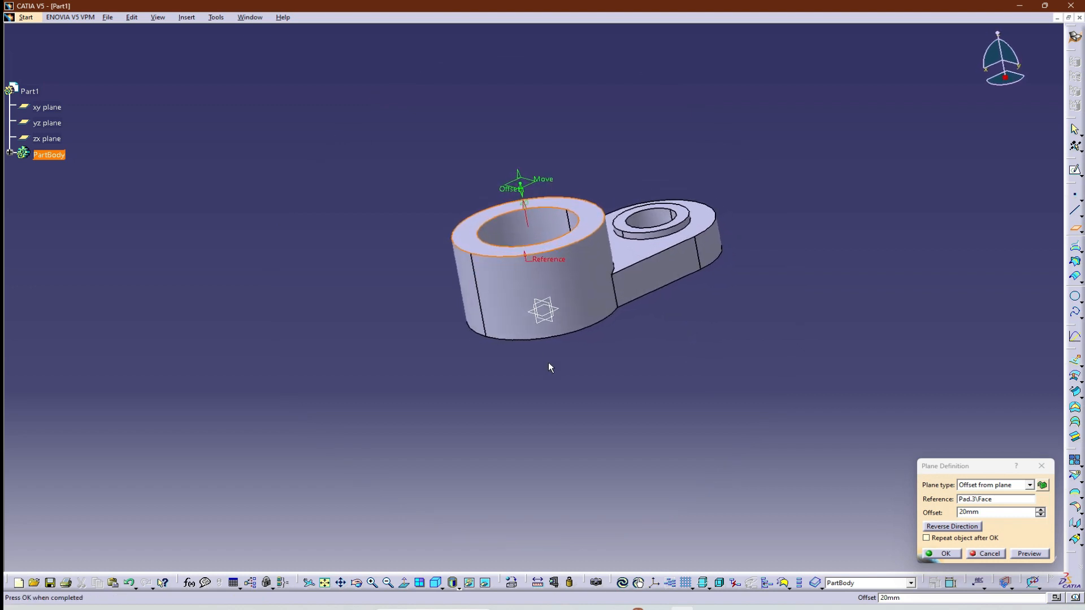
{"action": "left_click", "coordinate": [952, 527]}
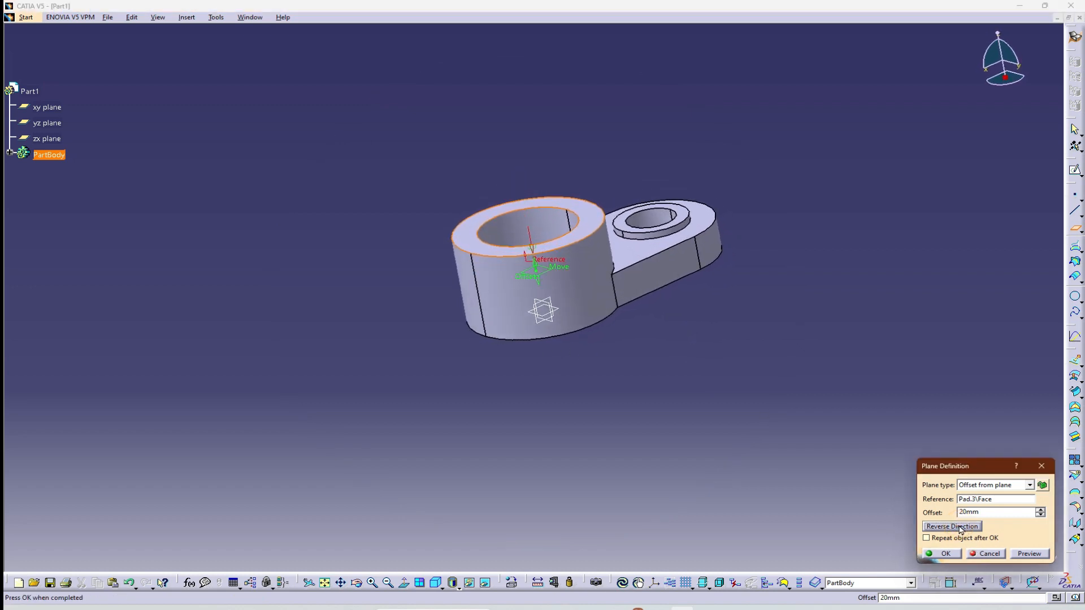
{"action": "left_click", "coordinate": [941, 554]}
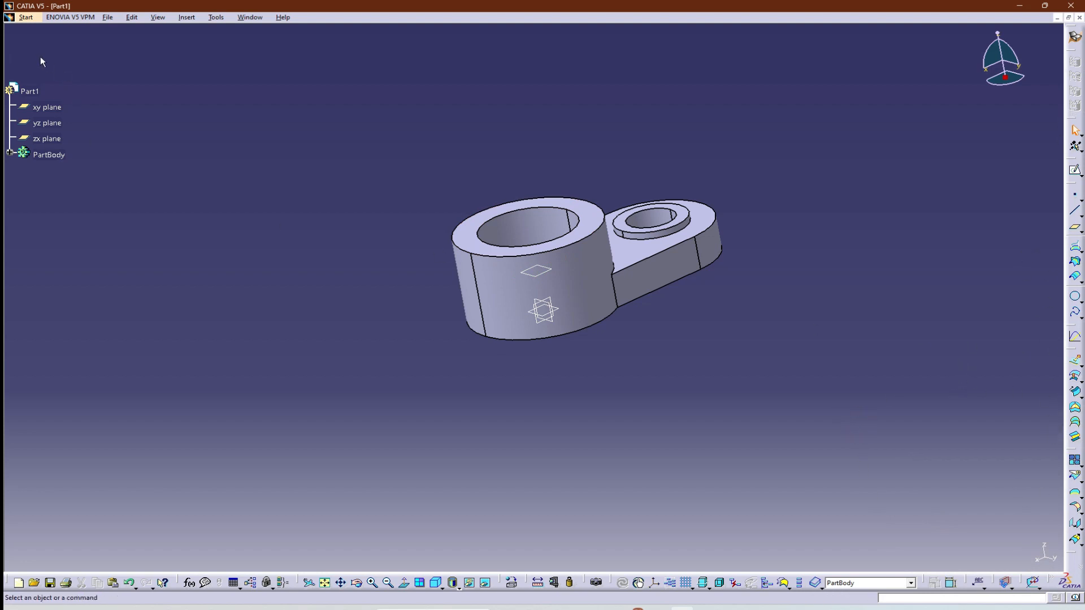
Return to the Part Design workbench and open a sketch on the offset plane, viewed from above.
{"action": "left_click", "coordinate": [25, 17]}
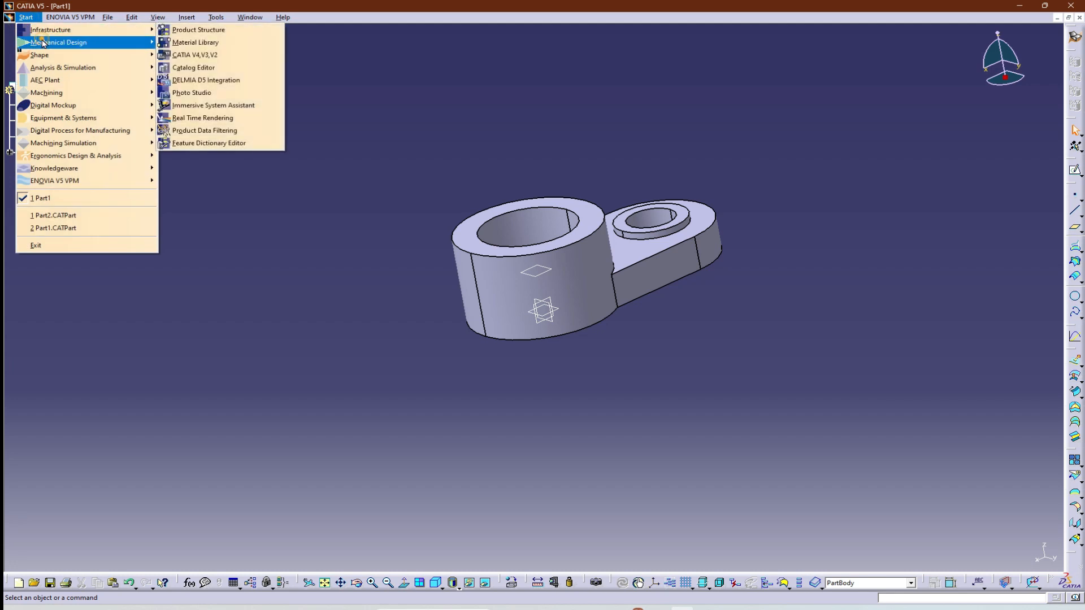
{"action": "left_click", "coordinate": [190, 42]}
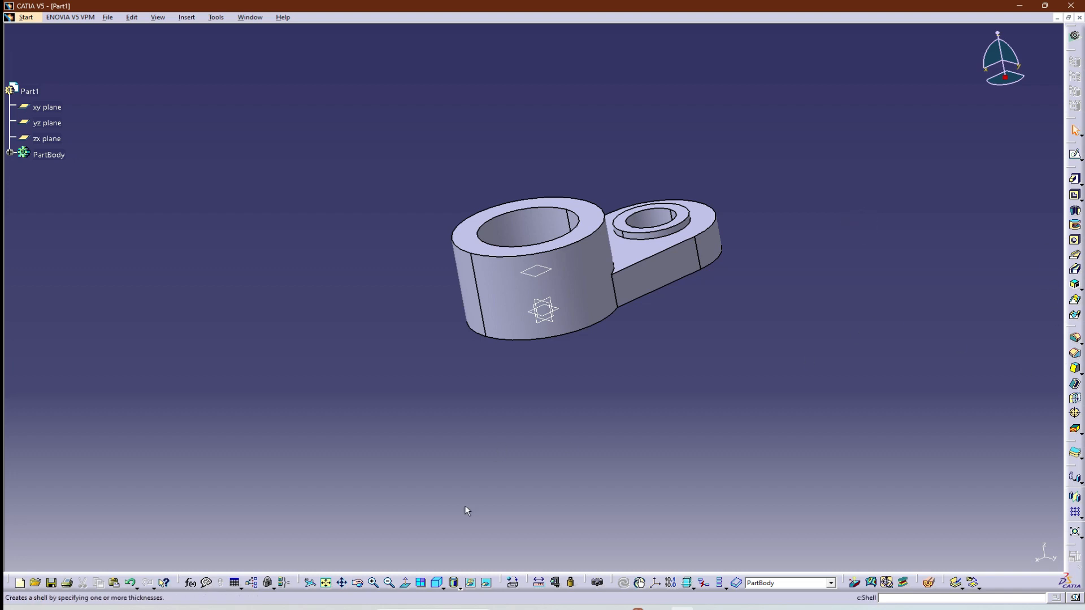
{"action": "left_click", "coordinate": [437, 583]}
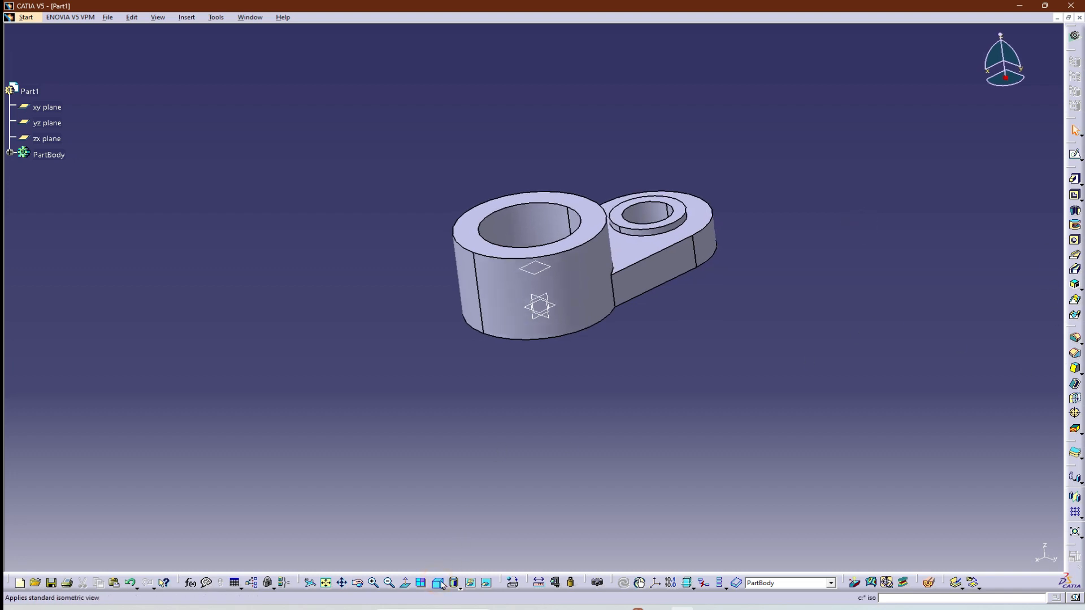
{"action": "left_click", "coordinate": [535, 270]}
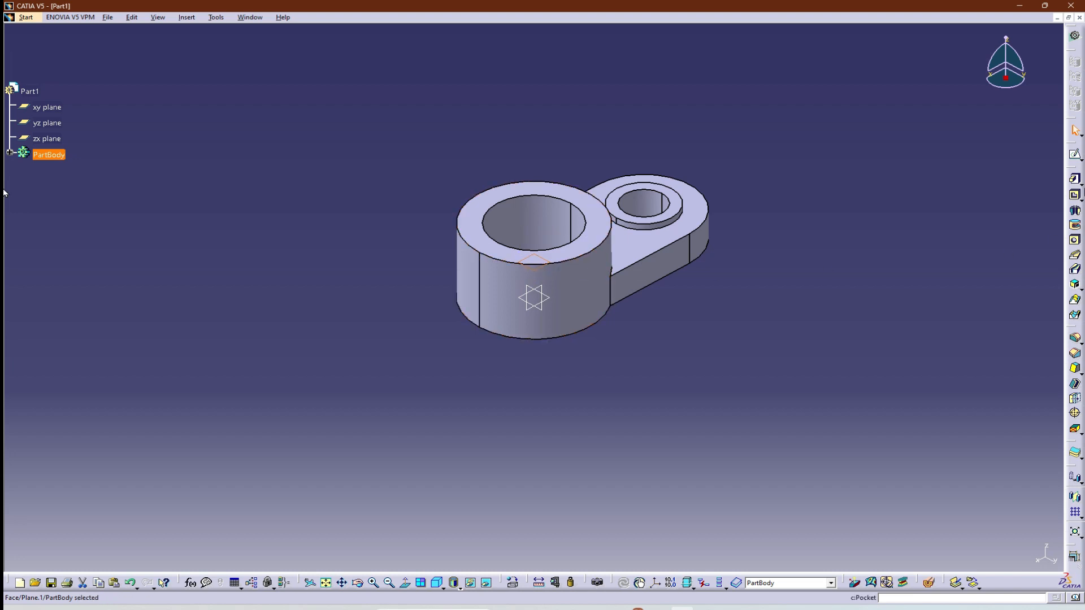
{"action": "left_click", "coordinate": [1075, 156]}
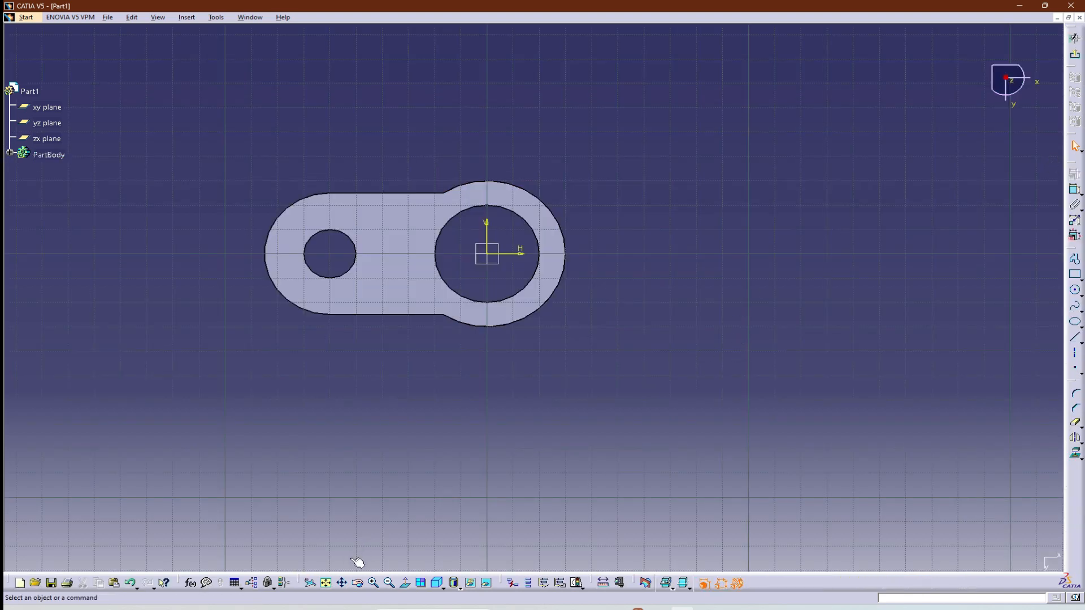
{"action": "left_click", "coordinate": [442, 585]}
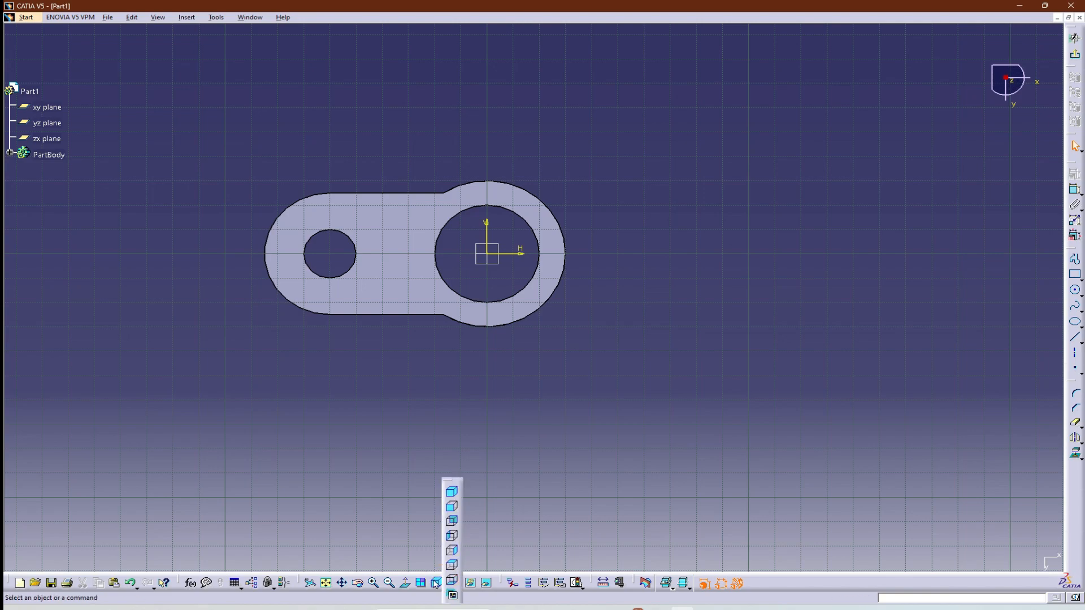
{"action": "left_click", "coordinate": [442, 584]}
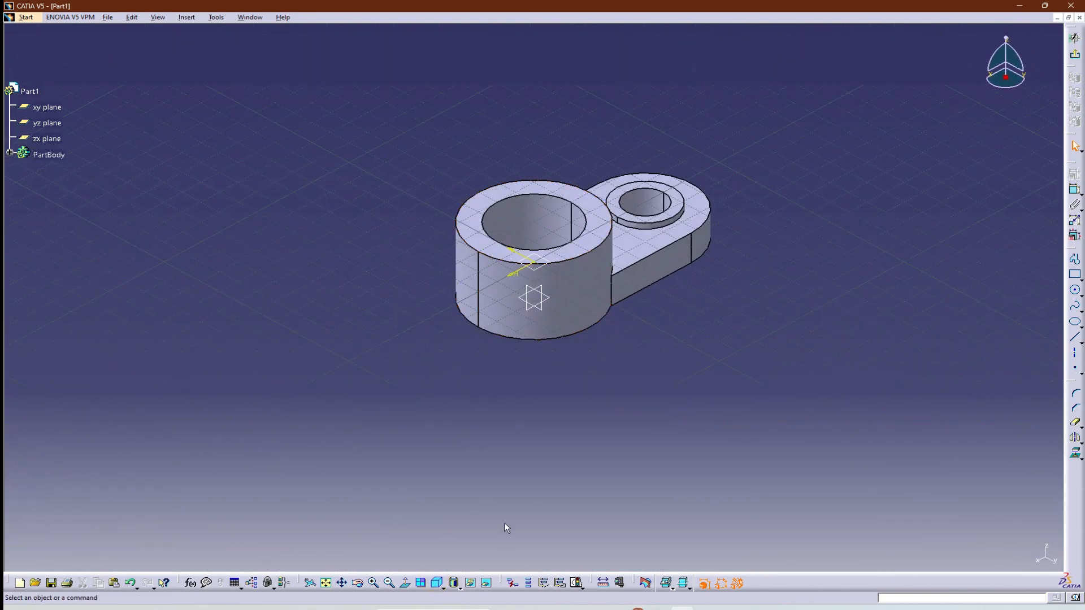
{"action": "left_click", "coordinate": [406, 583]}
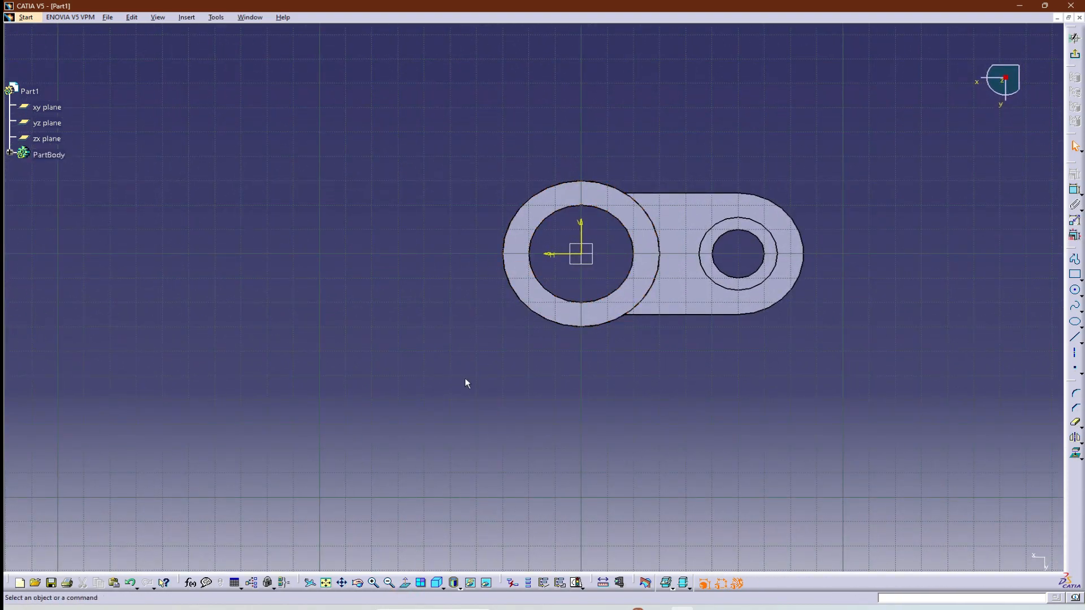
Draw a circle about 45 mm in diameter diagonally below the hub and another about 57 mm in diameter centred on the origin.
{"action": "key", "text": "alt+Tab"}
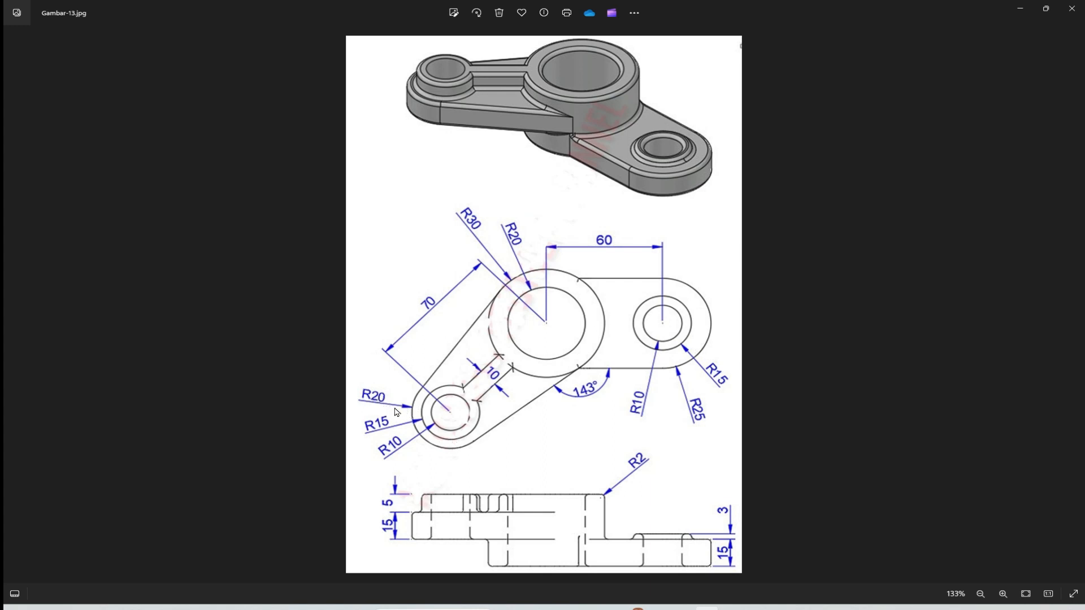
{"action": "key", "text": "alt+Tab"}
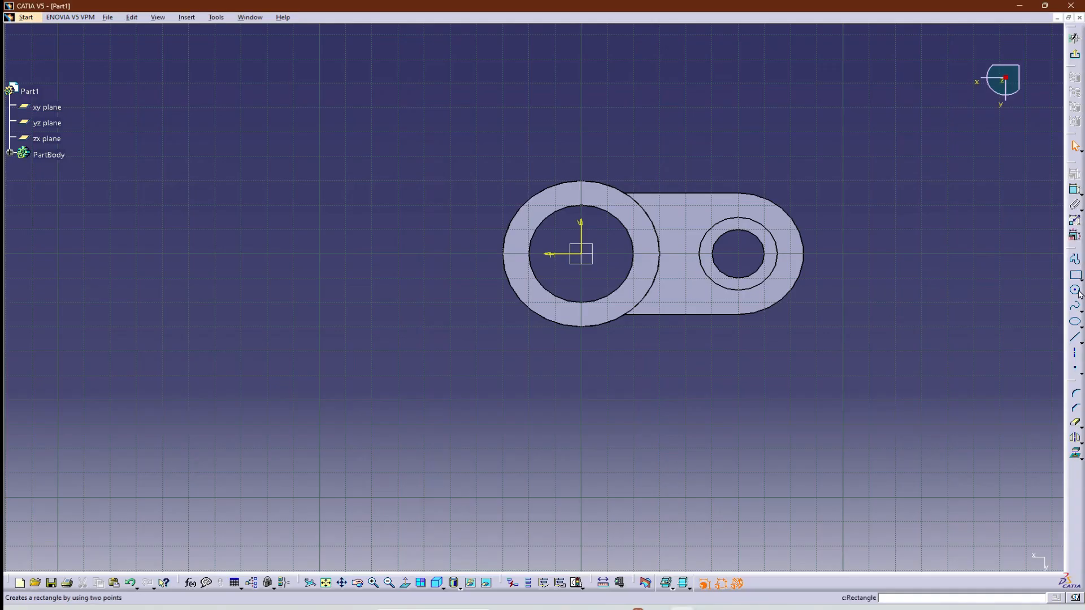
{"action": "left_click", "coordinate": [1077, 292]}
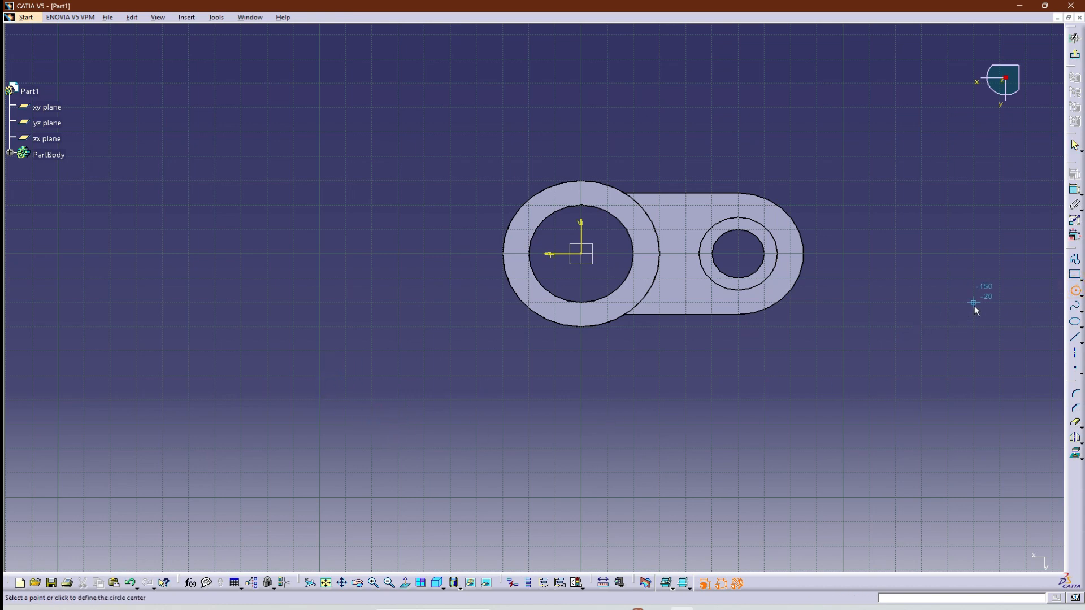
{"action": "left_click", "coordinate": [1072, 291]}
{"action": "left_click", "coordinate": [1072, 291]}
{"action": "left_click", "coordinate": [398, 424]}
{"action": "left_click", "coordinate": [376, 475]}
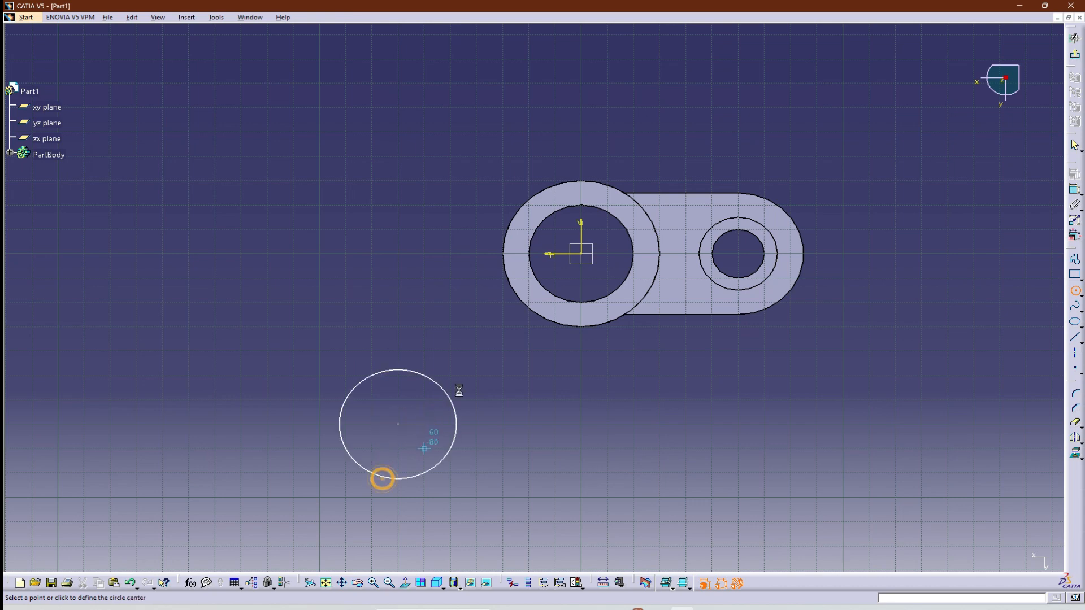
{"action": "left_click", "coordinate": [582, 255]}
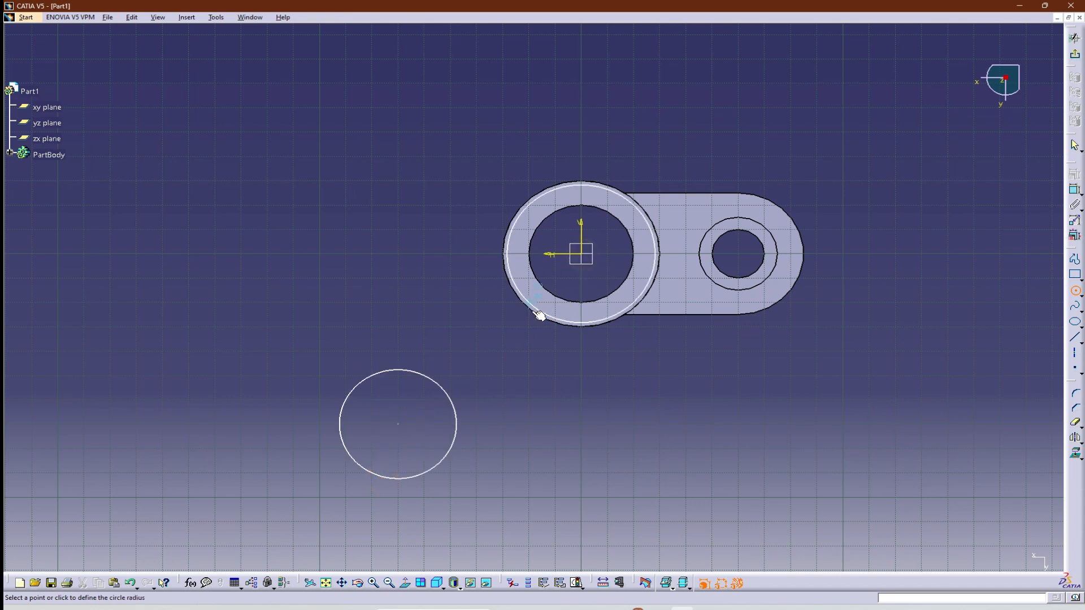
{"action": "left_click", "coordinate": [539, 315]}
Check the arm-end radius in the reference drawing and dimension the separate circle's diameter as 40 mm.
{"action": "key", "text": "alt+Tab"}
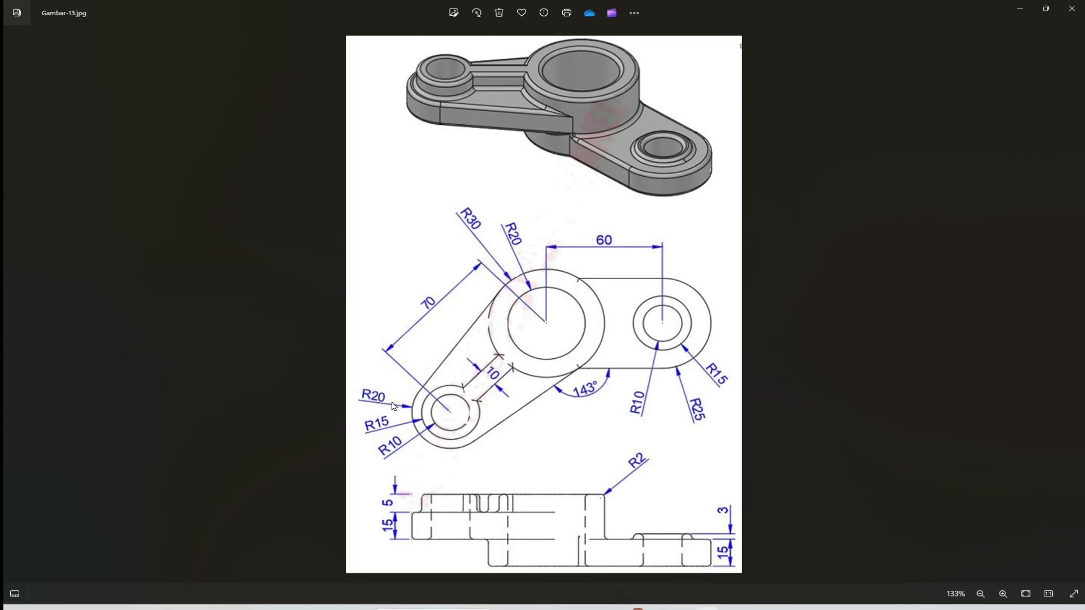
{"action": "key", "text": "alt+Tab"}
{"action": "left_click", "coordinate": [455, 441]}
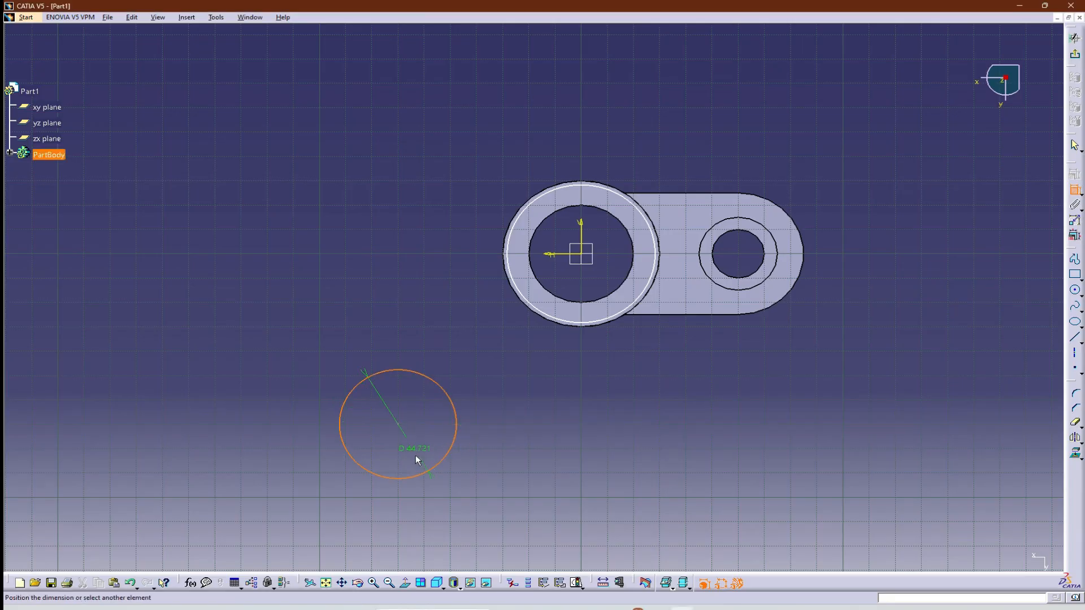
{"action": "left_click", "coordinate": [416, 455]}
{"action": "double_click", "coordinate": [415, 461]}
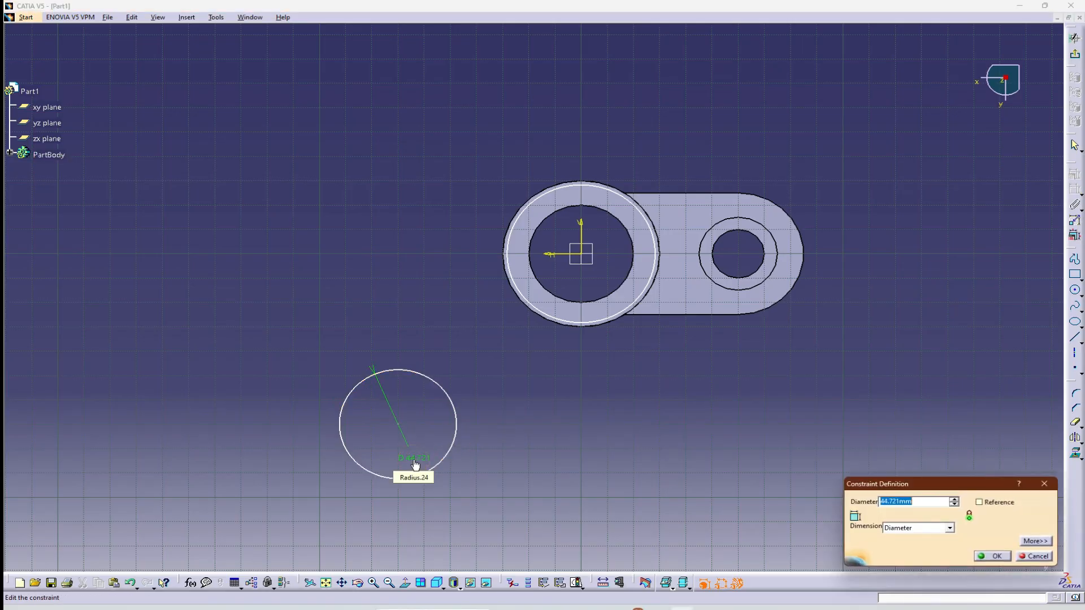
{"action": "type", "text": "40"}
{"action": "key", "text": "Return"}
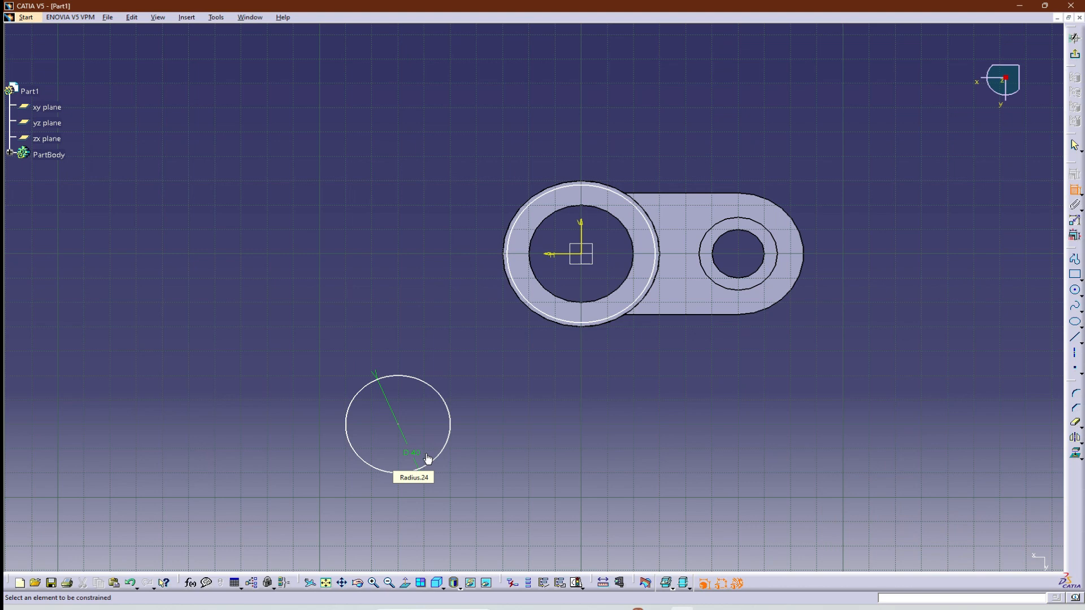
Dimension the diameter of the circle around the hub as 60 mm.
{"action": "left_click", "coordinate": [540, 320]}
{"action": "left_click", "coordinate": [655, 145]}
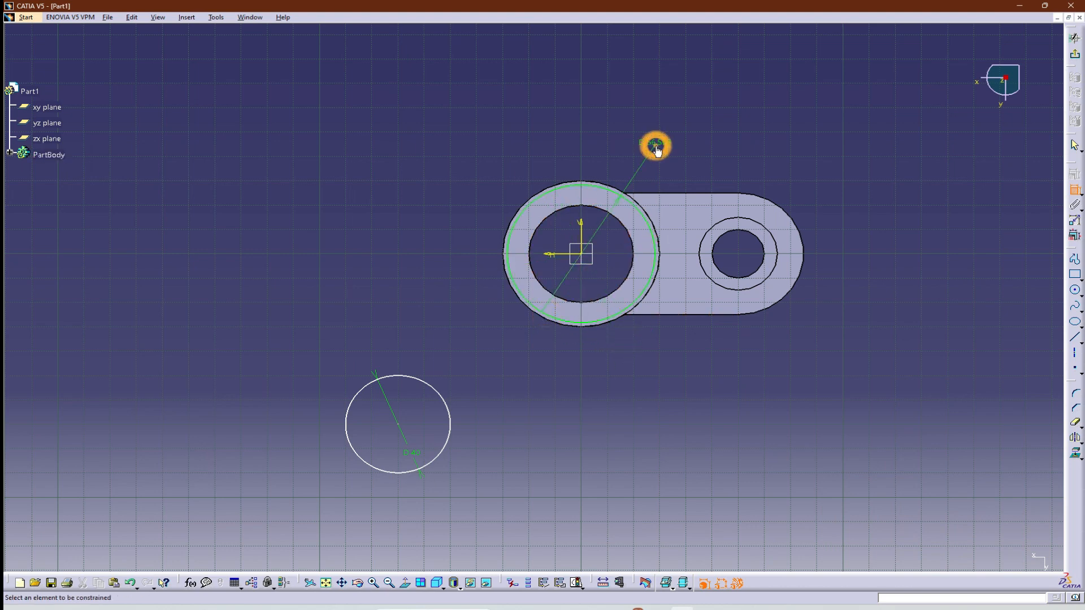
{"action": "double_click", "coordinate": [656, 146]}
{"action": "type", "text": "60"}
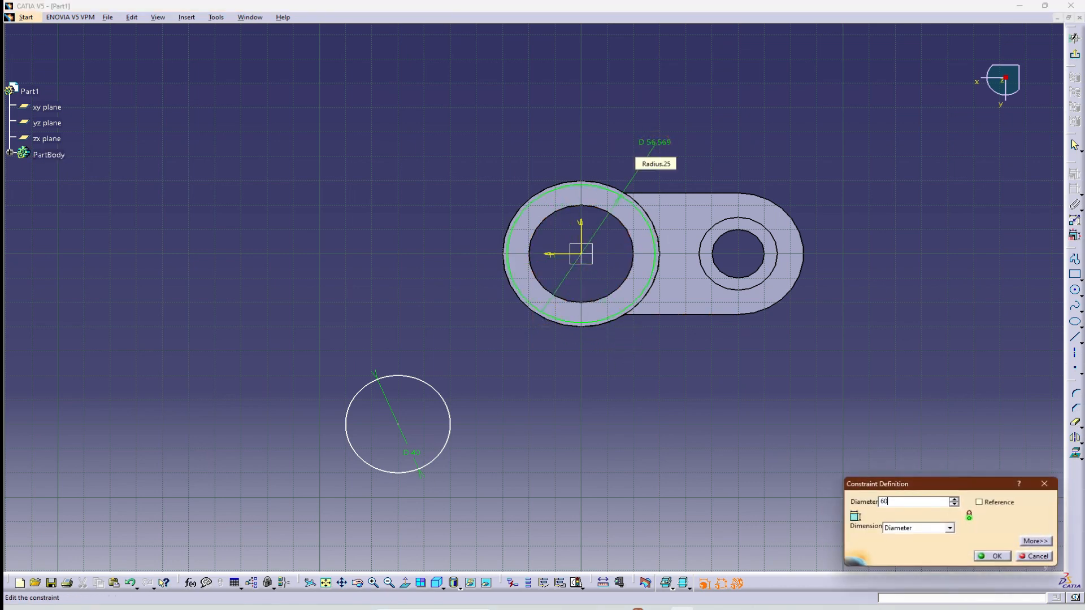
{"action": "key", "text": "Return"}
Check the arm length in the reference drawing and dimension the distance between the two circle centres as 70 mm.
{"action": "key", "text": "alt+Tab"}
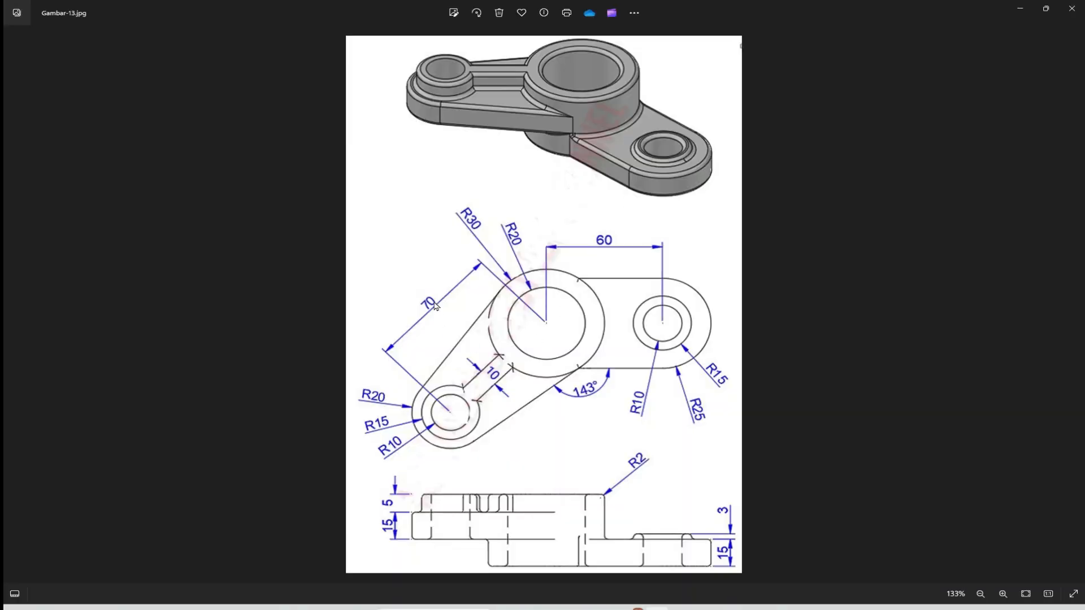
{"action": "key", "text": "alt+Tab"}
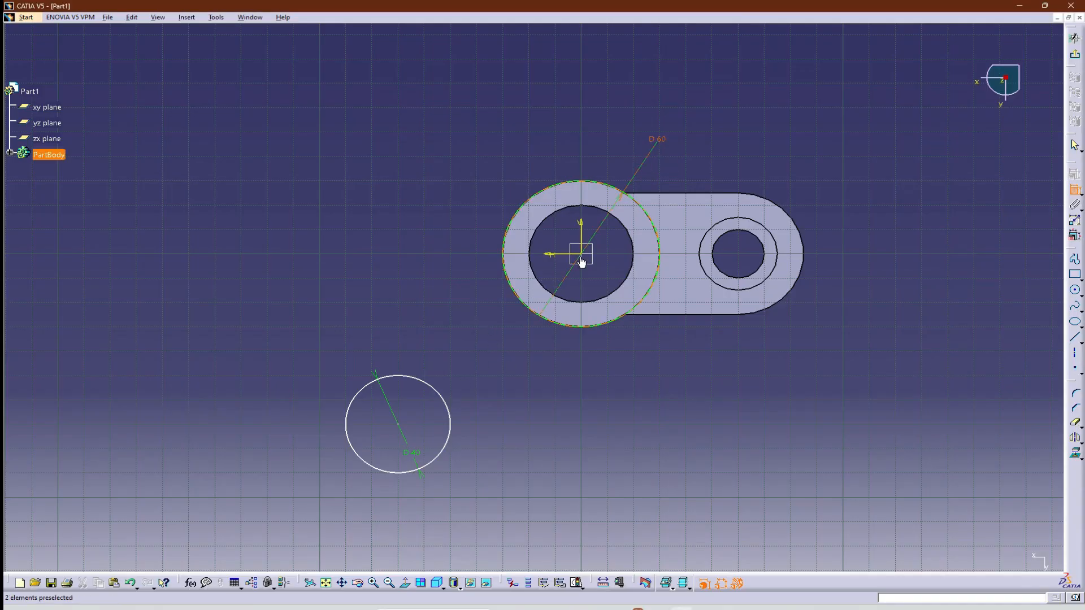
{"action": "left_click", "coordinate": [395, 424]}
{"action": "left_click", "coordinate": [396, 424]}
{"action": "left_click", "coordinate": [396, 425]}
{"action": "left_click", "coordinate": [419, 300]}
{"action": "double_click", "coordinate": [419, 300]}
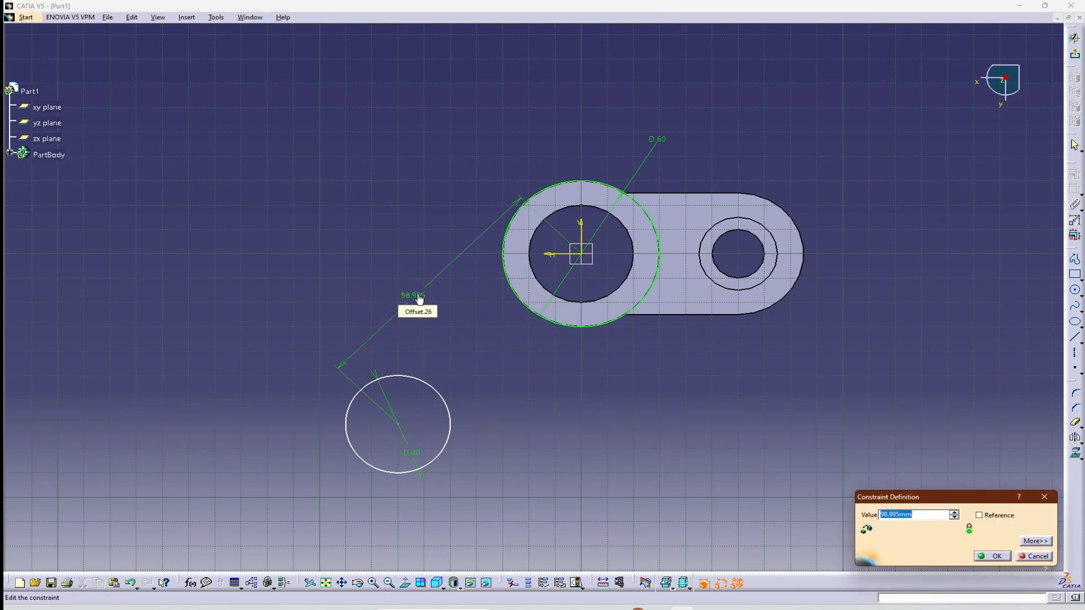
{"action": "type", "text": "70"}
{"action": "key", "text": "Return"}
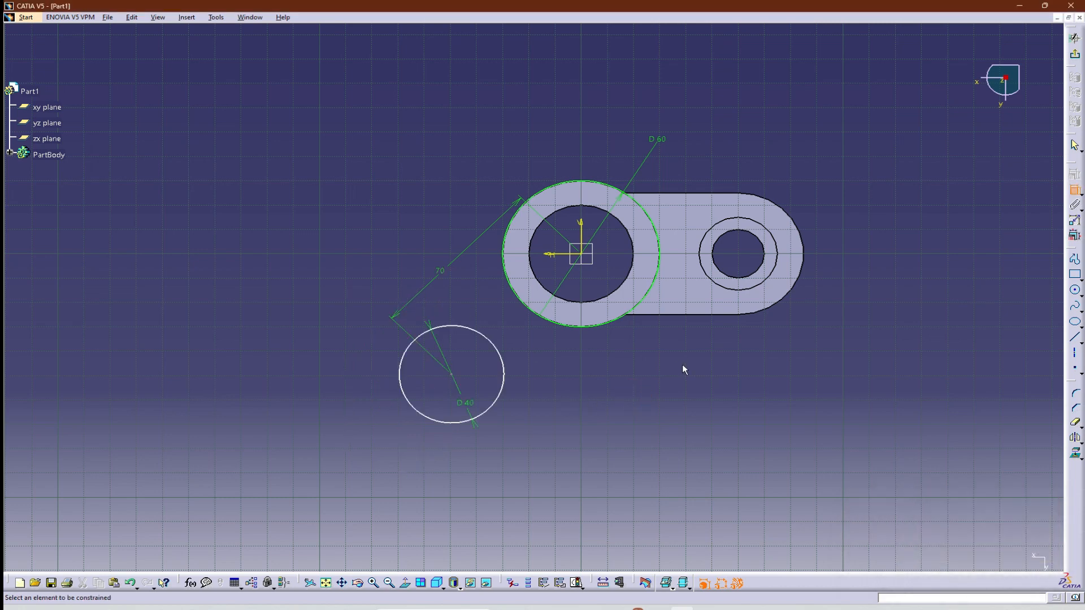
Check the second arm's outline in the reference drawing and draw two lines joining opposite sides of the 40 mm circle to the hub circle.
{"action": "key", "text": "alt+Tab"}
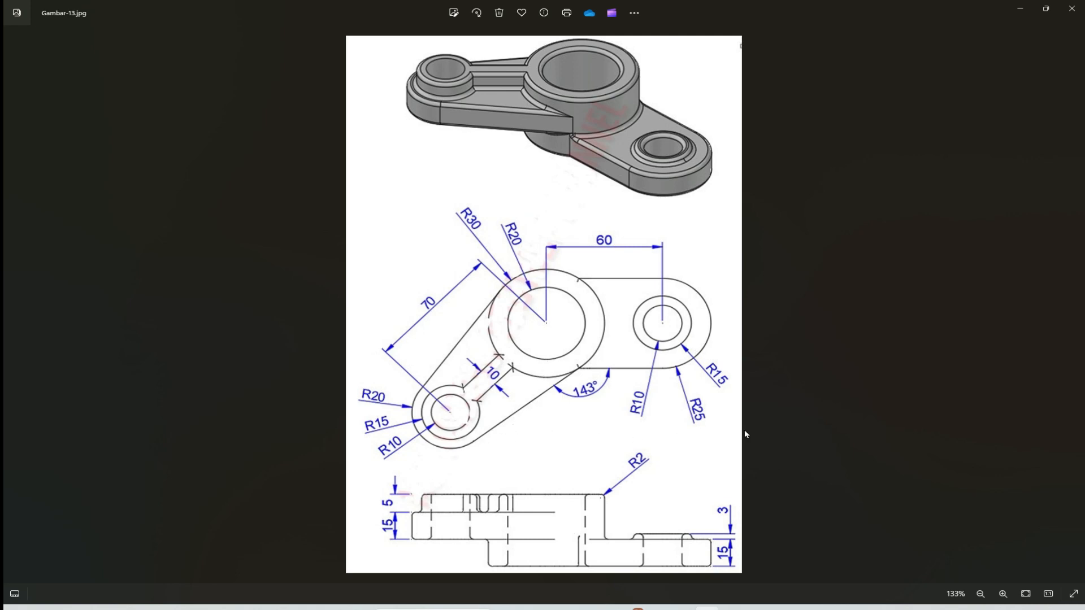
{"action": "key", "text": "alt+Tab"}
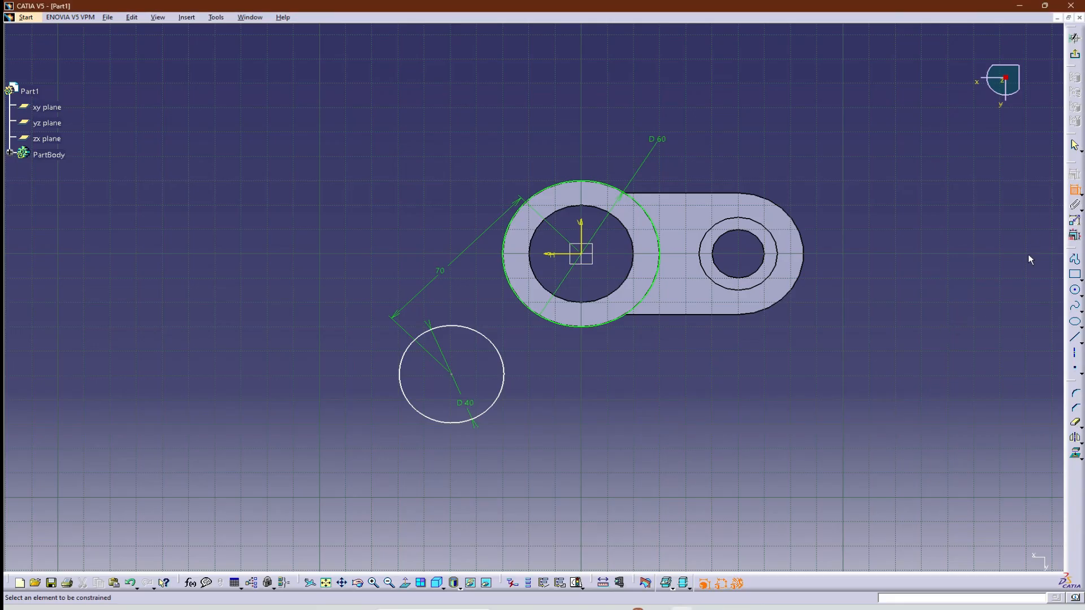
{"action": "key", "text": "Escape"}
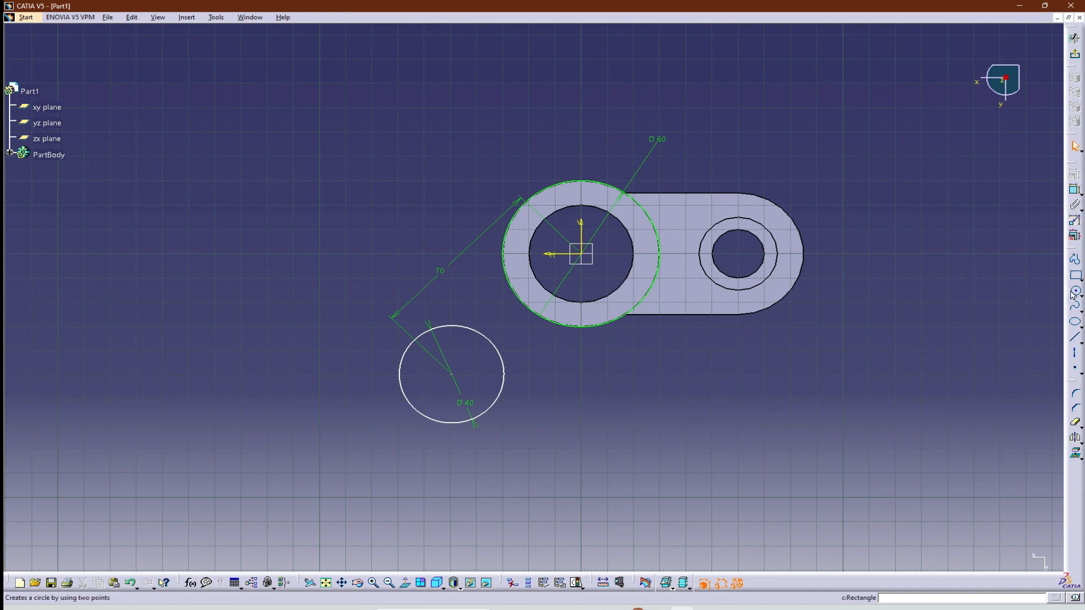
{"action": "left_click", "coordinate": [1075, 338]}
{"action": "left_click", "coordinate": [492, 411]}
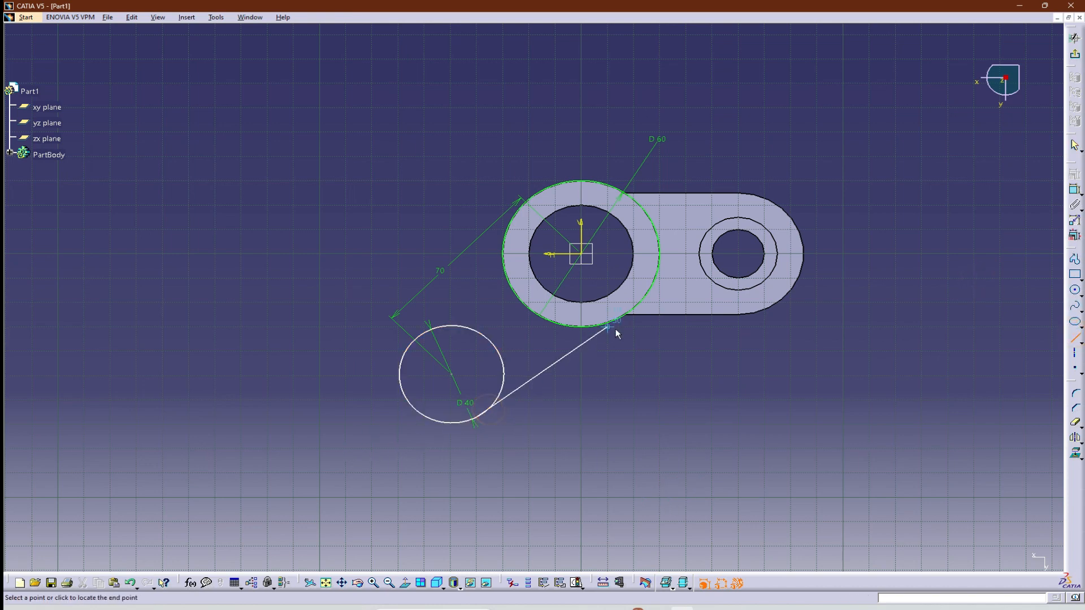
{"action": "left_click", "coordinate": [631, 319]}
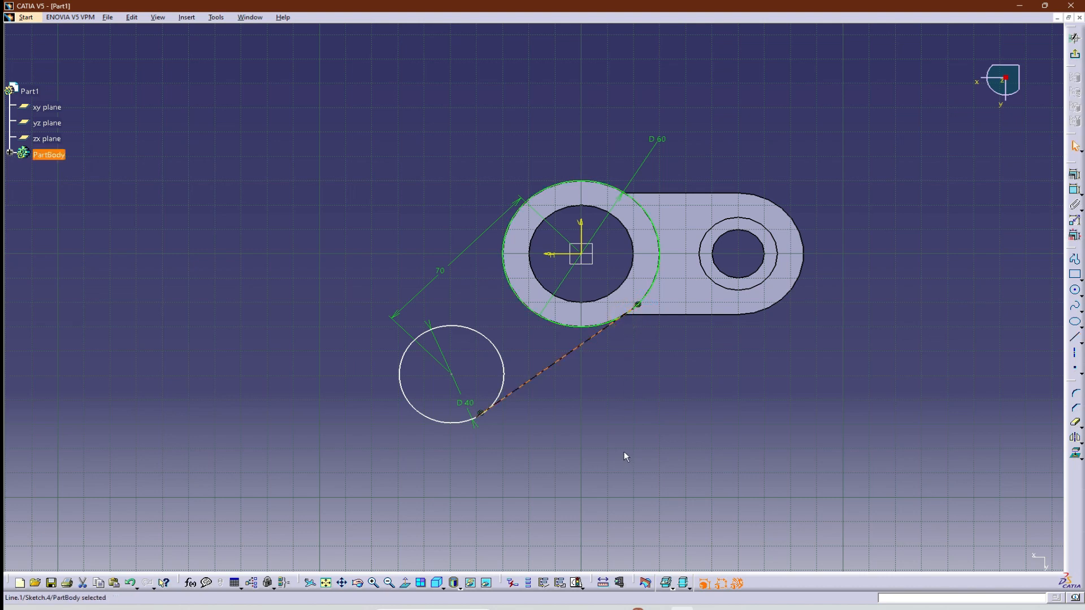
{"action": "left_click", "coordinate": [1075, 338]}
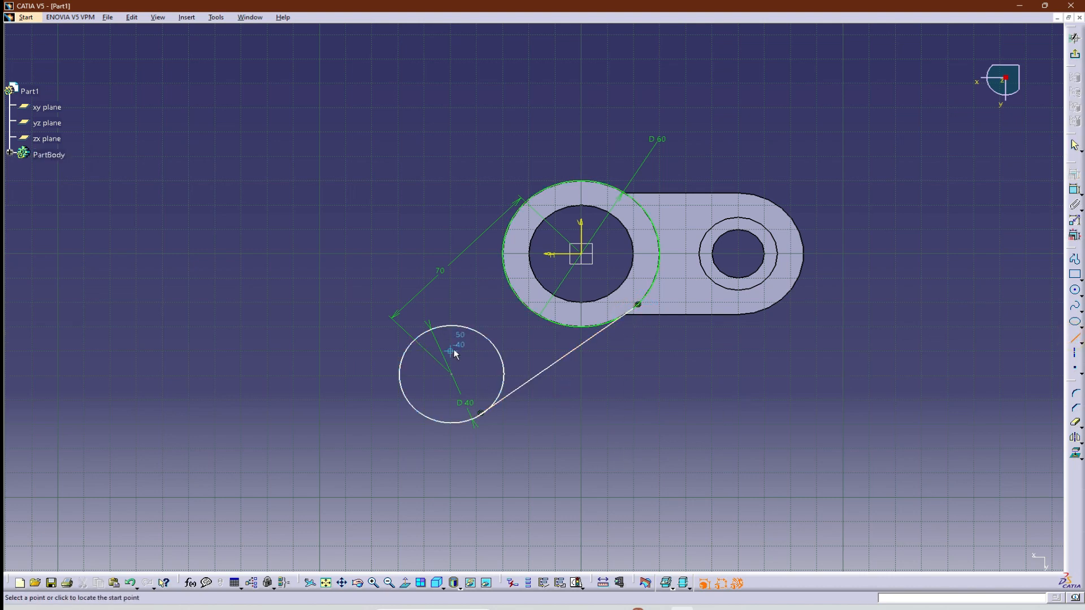
{"action": "left_click", "coordinate": [409, 344]}
{"action": "left_click", "coordinate": [511, 242]}
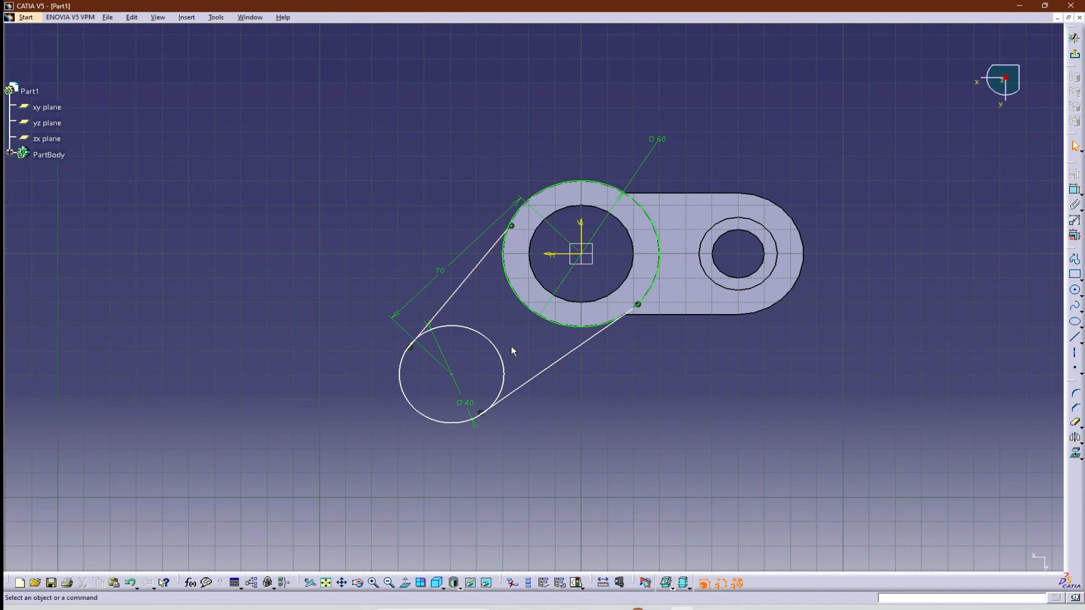
Constrain the upper arm line tangent to the 40 mm circle.
{"action": "left_click", "coordinate": [453, 326]}
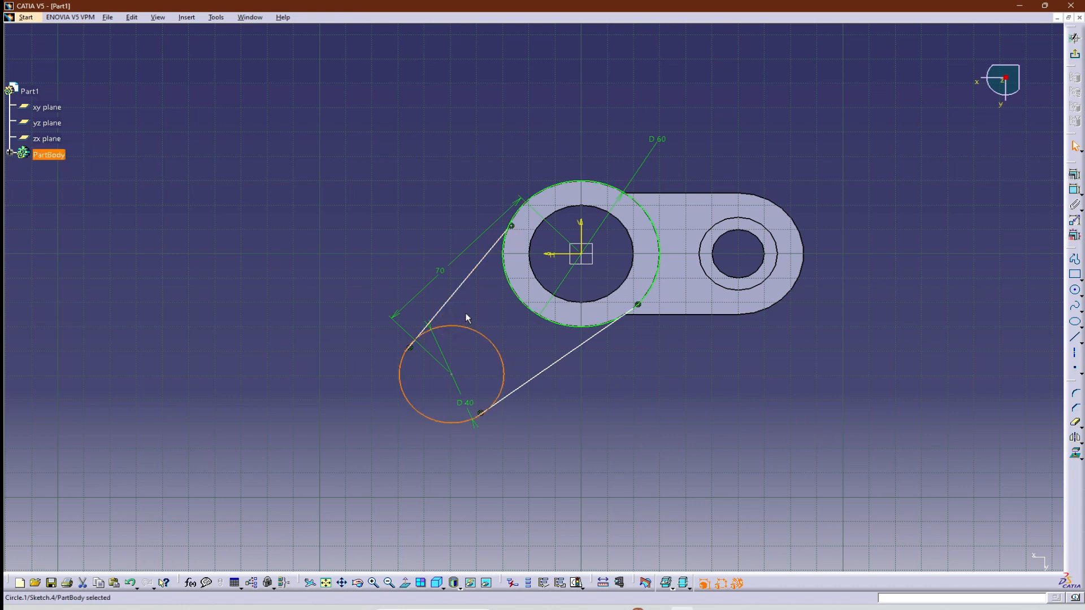
{"action": "left_click", "coordinate": [450, 301], "text": "ctrl"}
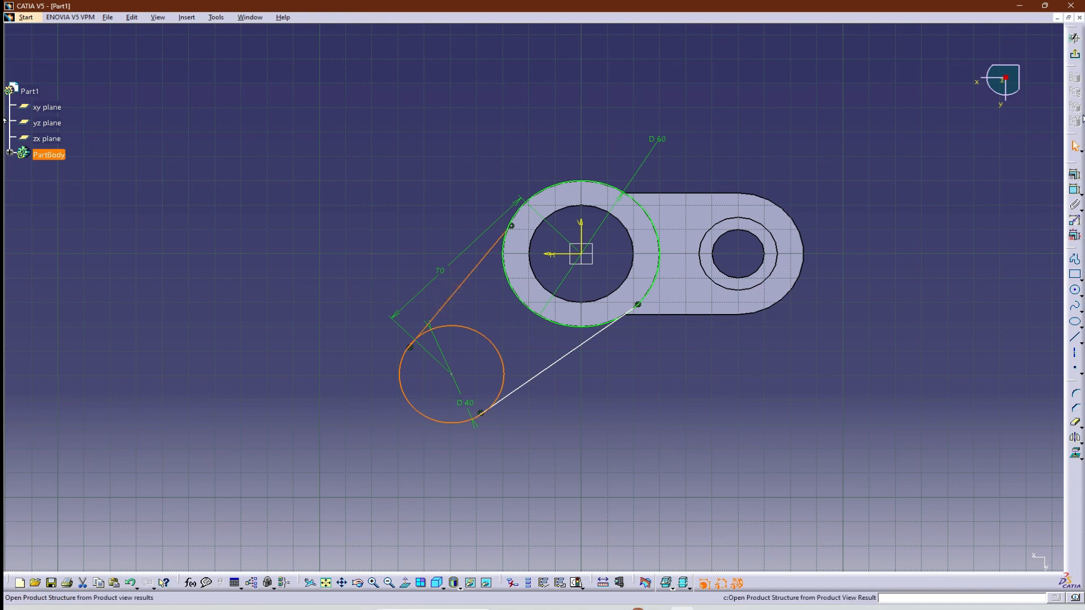
{"action": "left_click", "coordinate": [1069, 176]}
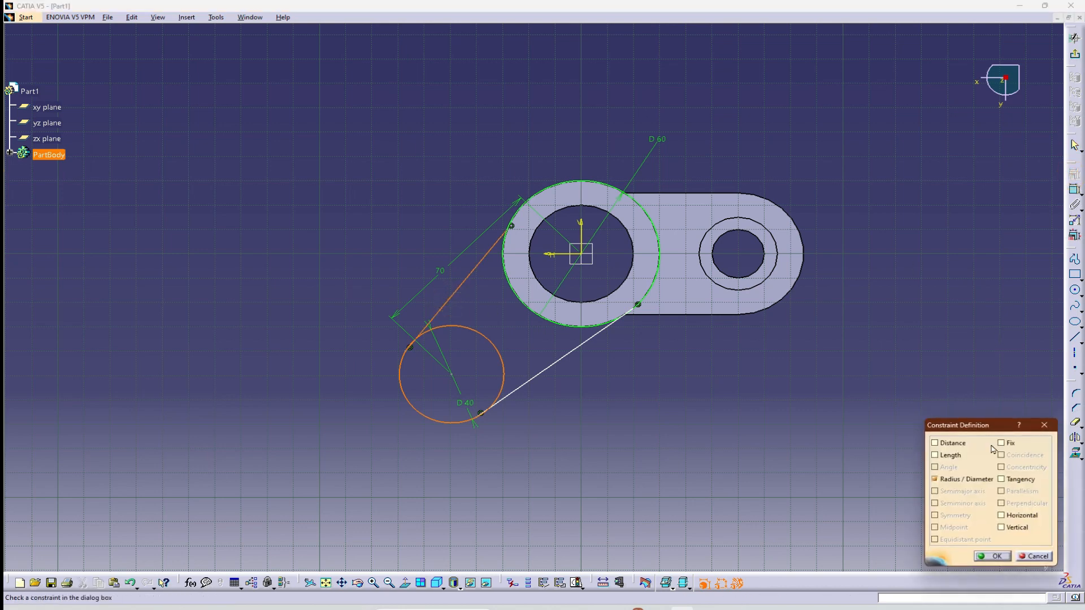
{"action": "left_click", "coordinate": [1001, 479]}
{"action": "left_click", "coordinate": [994, 557]}
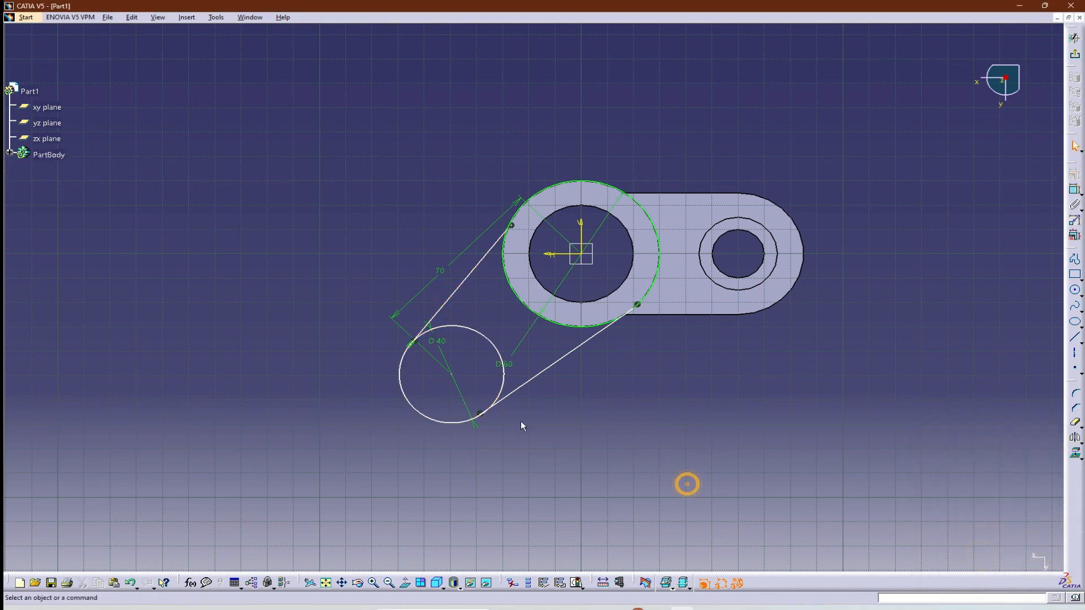
Constrain the lower arm line tangent to the 40 mm circle.
{"action": "left_click", "coordinate": [528, 390]}
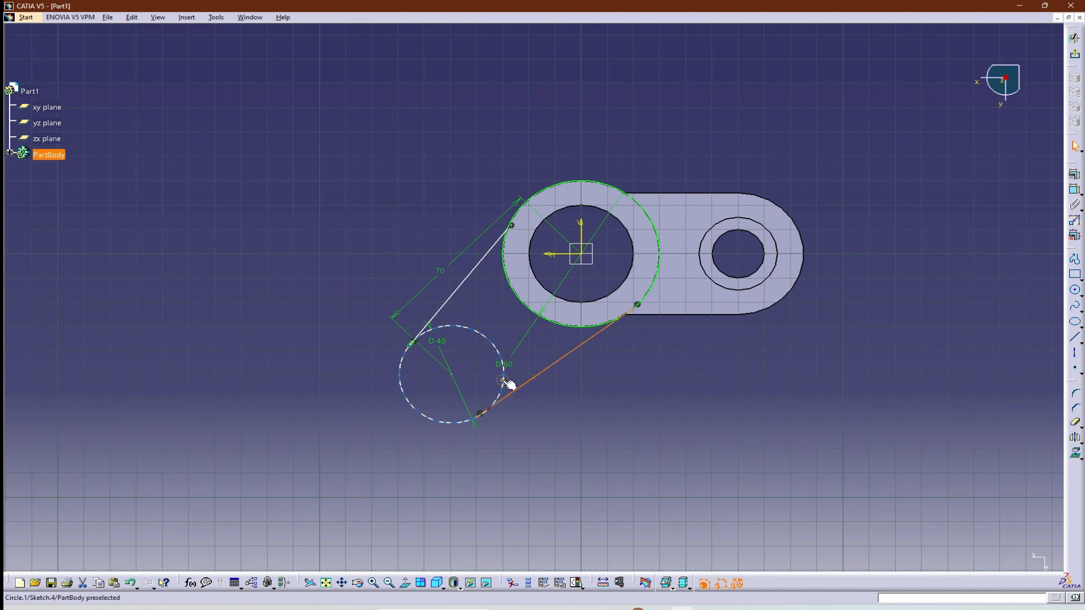
{"action": "left_click", "coordinate": [503, 382], "text": "ctrl"}
{"action": "left_click", "coordinate": [1074, 176]}
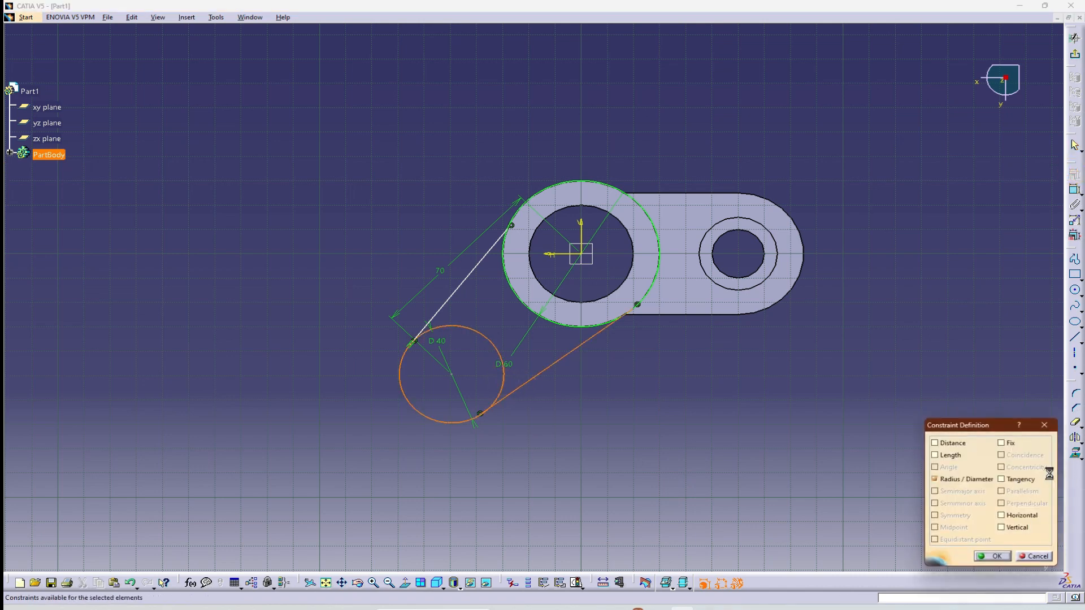
{"action": "left_click", "coordinate": [1017, 479]}
{"action": "left_click", "coordinate": [997, 556]}
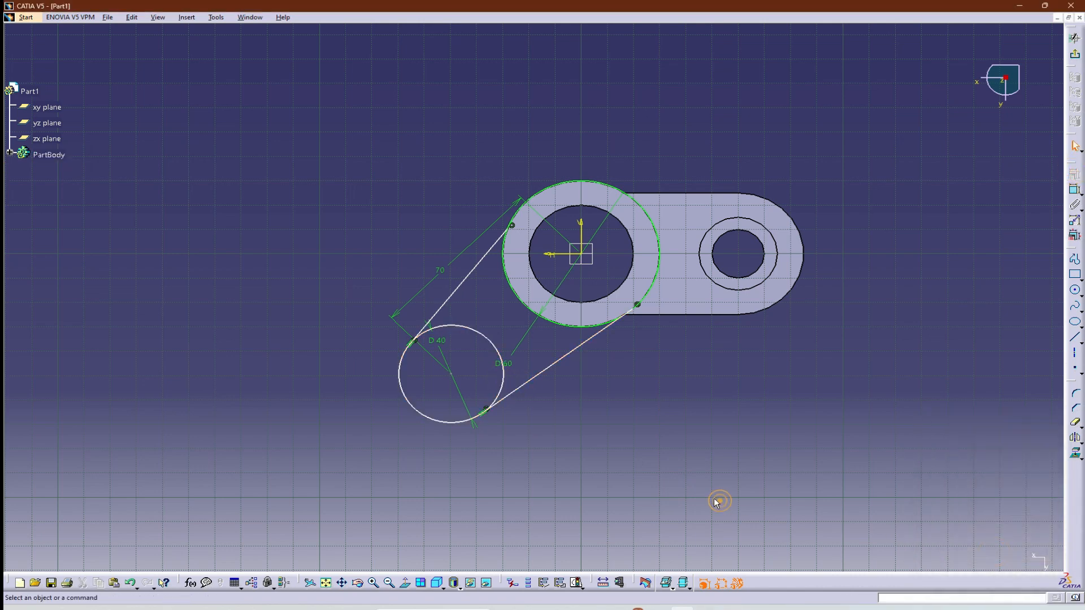
Constrain the upper arm line tangent to the 60 mm hub circle.
{"action": "left_click", "coordinate": [547, 249]}
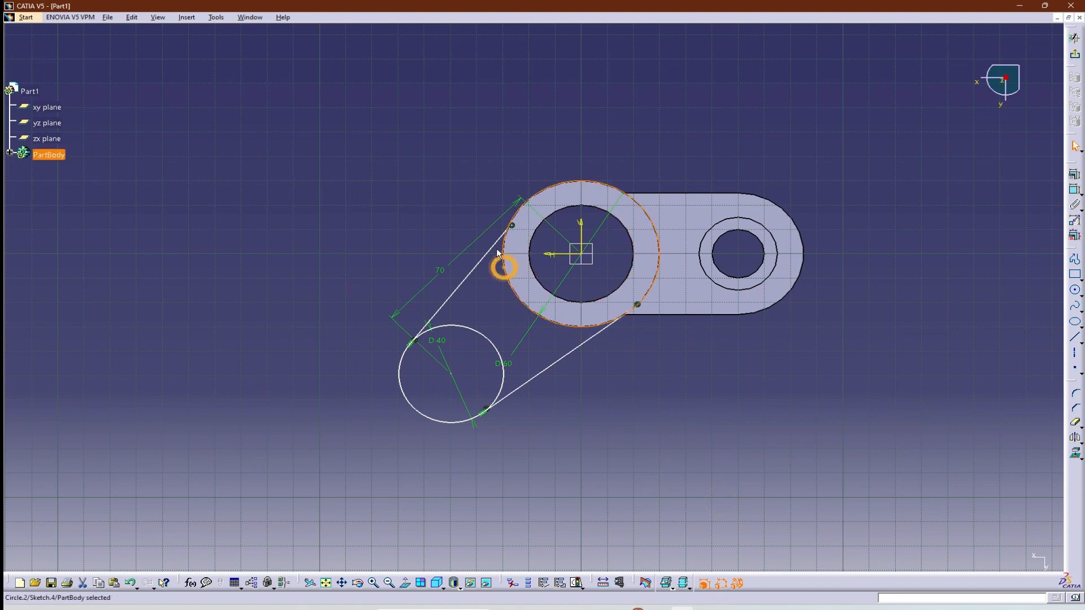
{"action": "left_click", "coordinate": [489, 251], "text": "ctrl"}
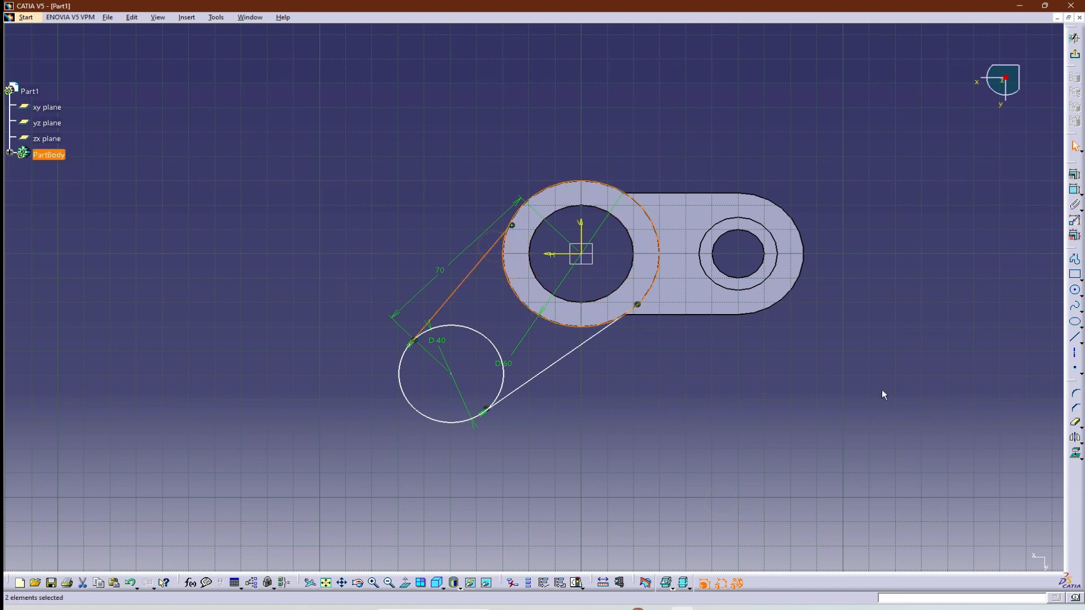
{"action": "left_click", "coordinate": [1073, 176]}
{"action": "left_click", "coordinate": [1024, 481]}
{"action": "left_click", "coordinate": [992, 557]}
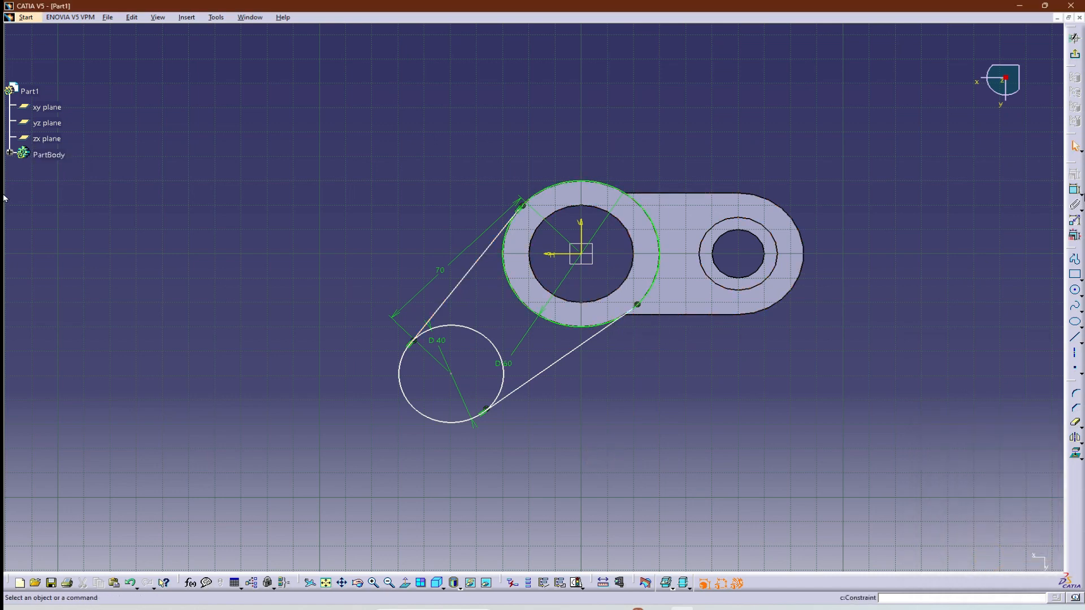
Check the arm angle in the reference drawing and dimension the angle between the lower arm line and the first arm's lower edge as 143°.
{"action": "left_click", "coordinate": [1073, 192]}
{"action": "key", "text": "alt+Tab"}
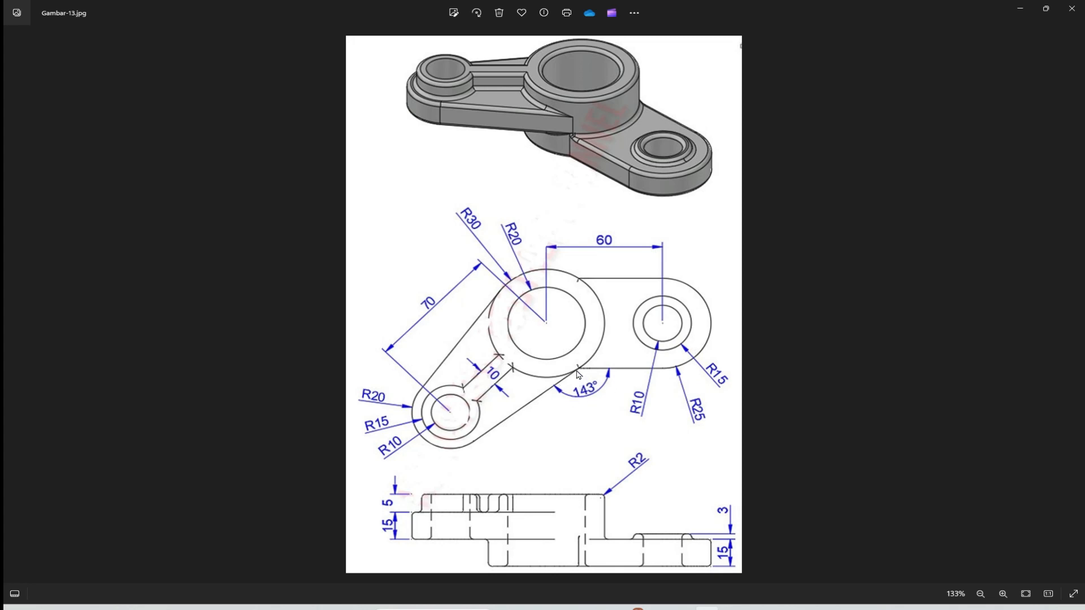
{"action": "key", "text": "alt+Tab"}
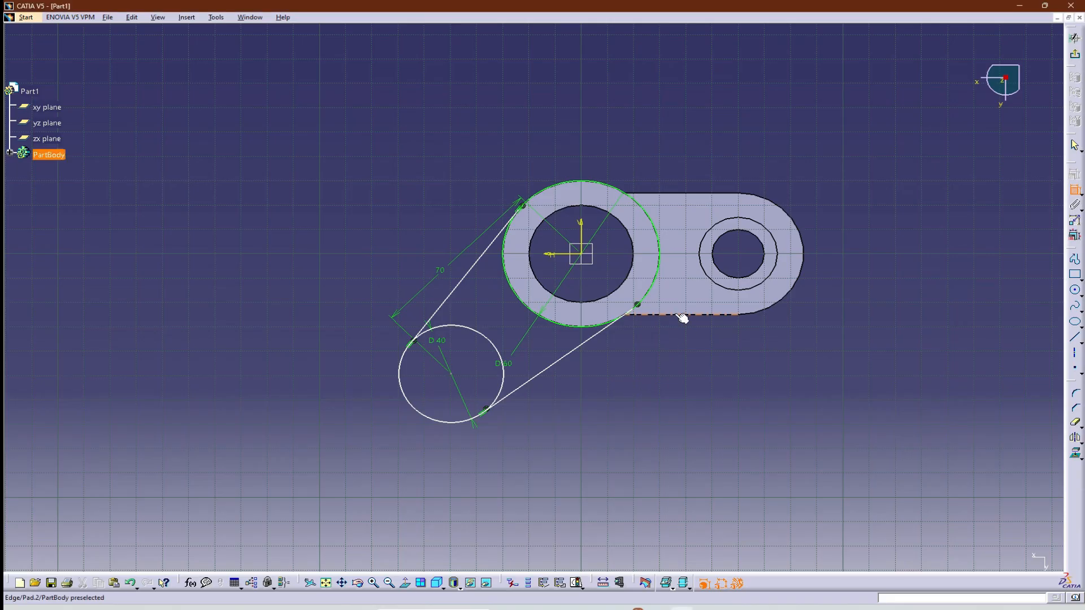
{"action": "left_click", "coordinate": [681, 318]}
{"action": "left_click", "coordinate": [584, 343]}
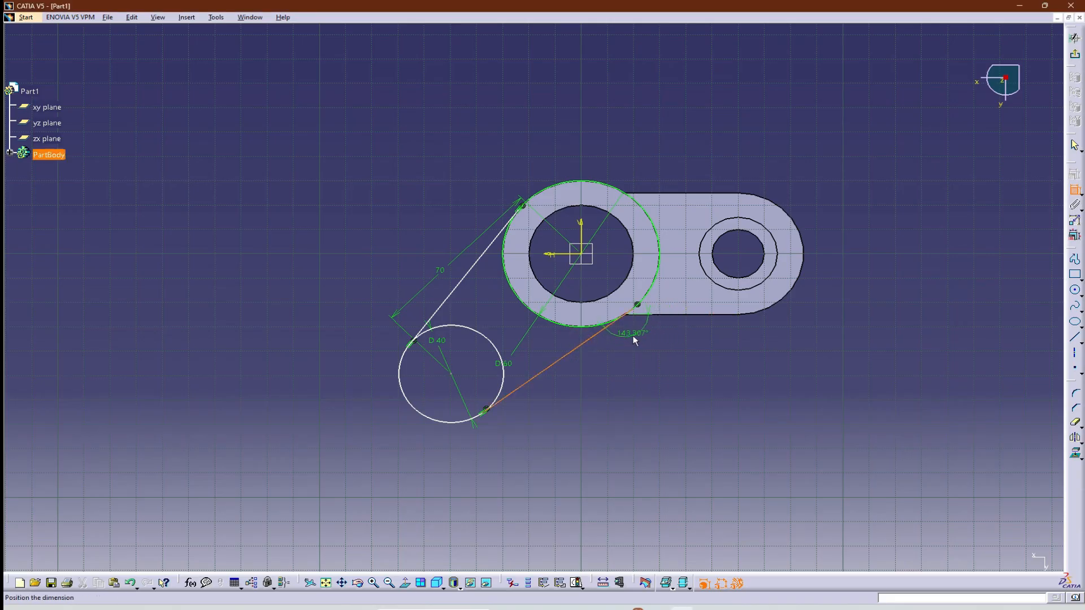
{"action": "left_click", "coordinate": [634, 351]}
{"action": "double_click", "coordinate": [637, 343]}
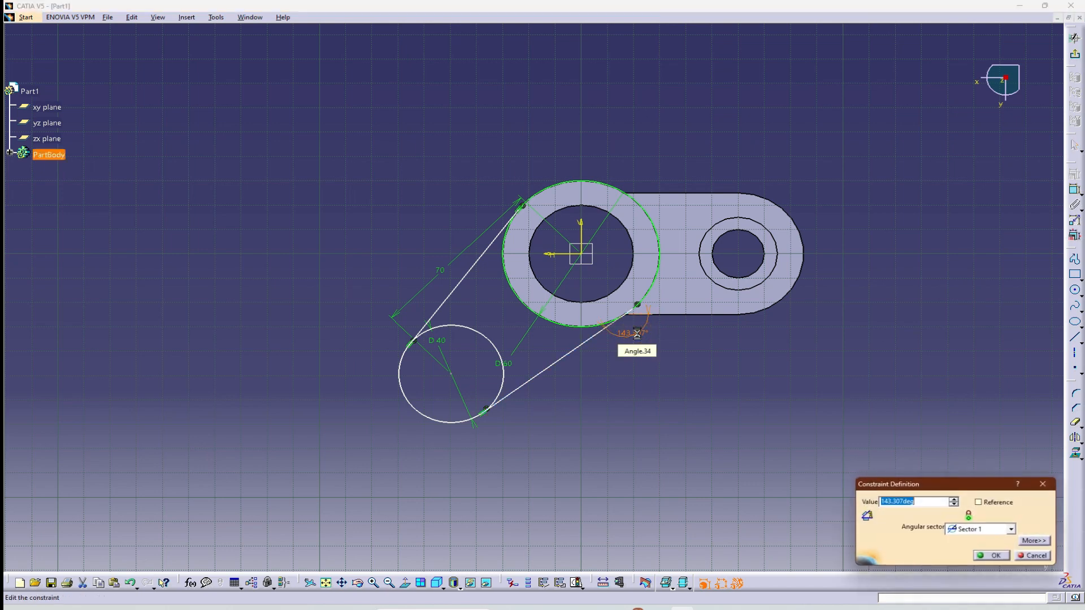
{"action": "type", "text": "143"}
{"action": "key", "text": "Return"}
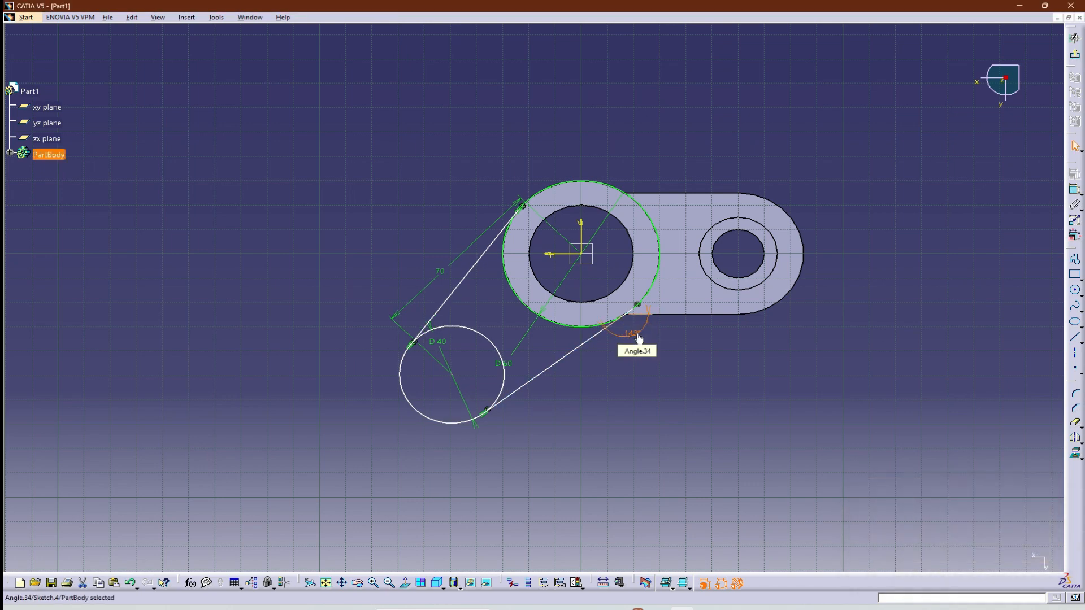
{"action": "middle_click_drag", "start_coordinate": [636, 348], "coordinate": [628, 292], "text": "ctrl"}
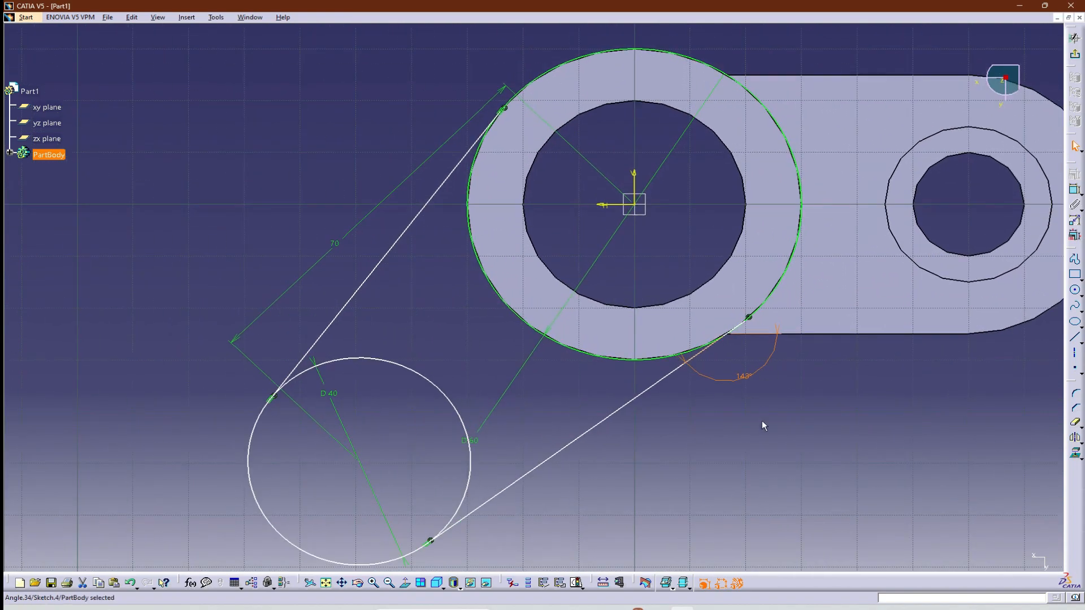
{"action": "middle_click_drag", "start_coordinate": [745, 399], "coordinate": [743, 440], "text": "ctrl"}
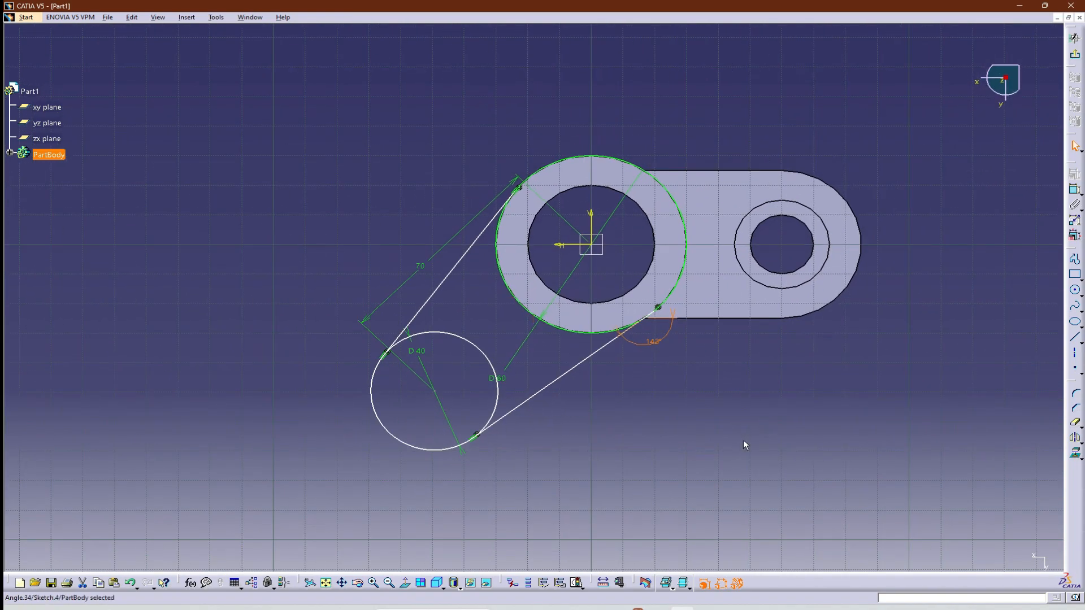
Check the arm-end hole in the reference drawing and draw a smaller circle concentric with the 40 mm circle.
{"action": "key", "text": "alt+Tab"}
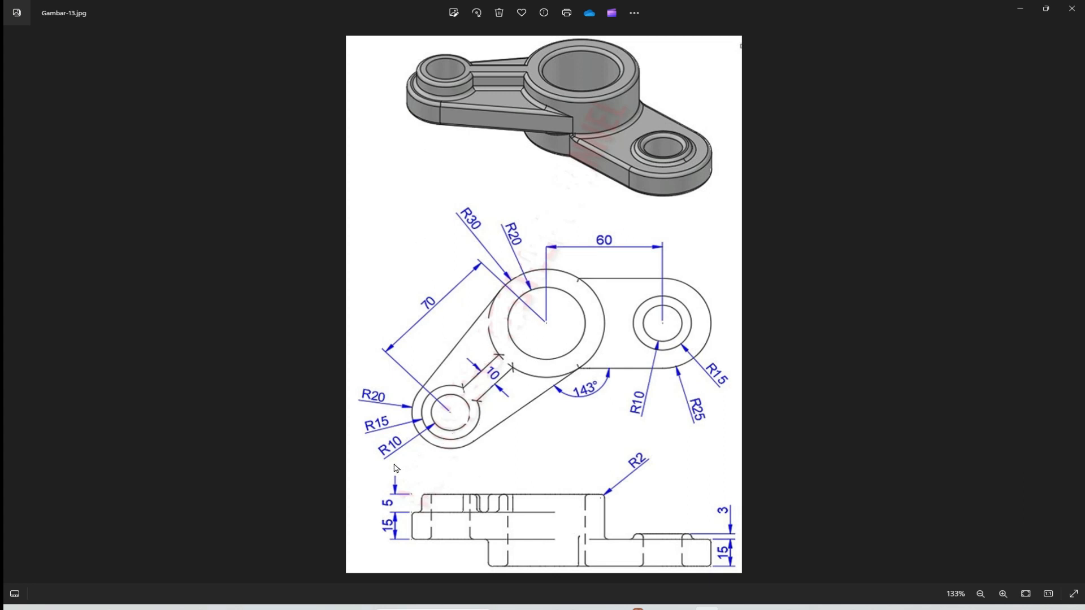
{"action": "key", "text": "alt+Tab"}
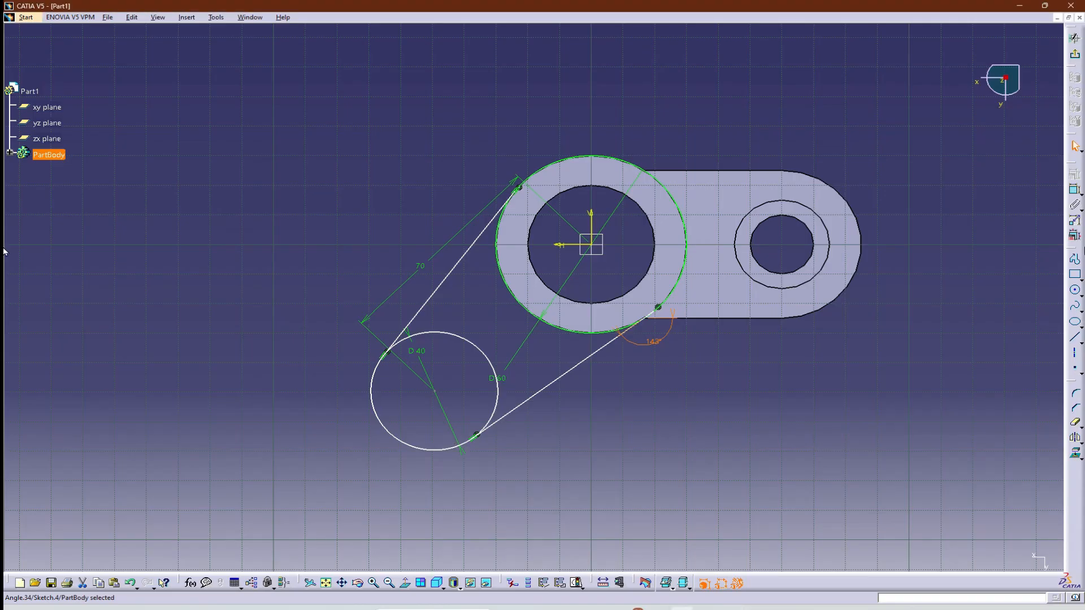
{"action": "left_click", "coordinate": [1075, 291]}
{"action": "left_click", "coordinate": [434, 391]}
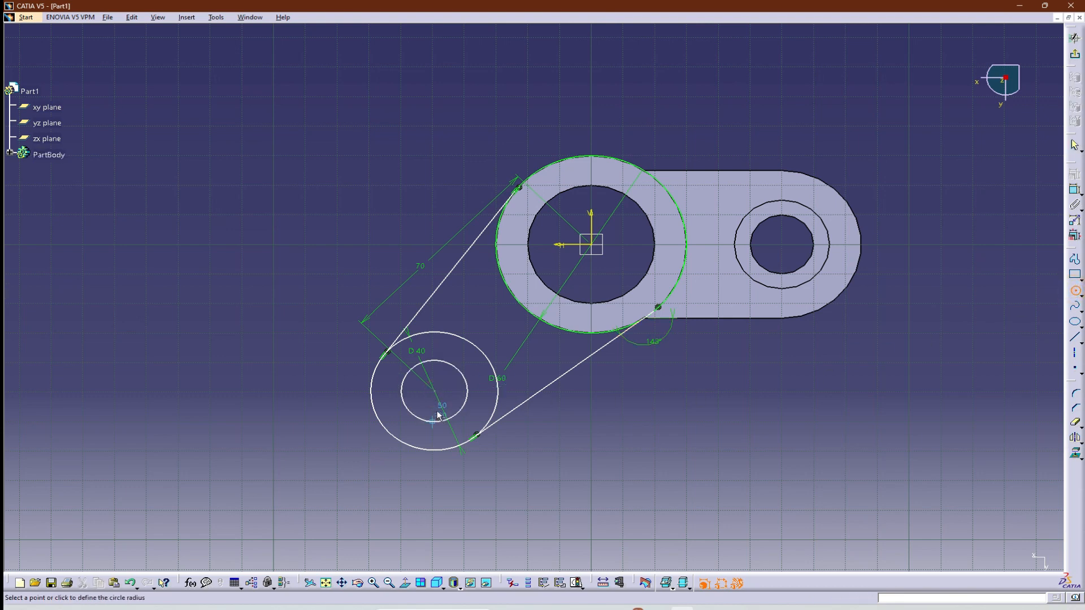
{"action": "left_click", "coordinate": [436, 423]}
Dimension the diameter of the inner circle at the arm end as 20 mm.
{"action": "left_click", "coordinate": [1075, 190]}
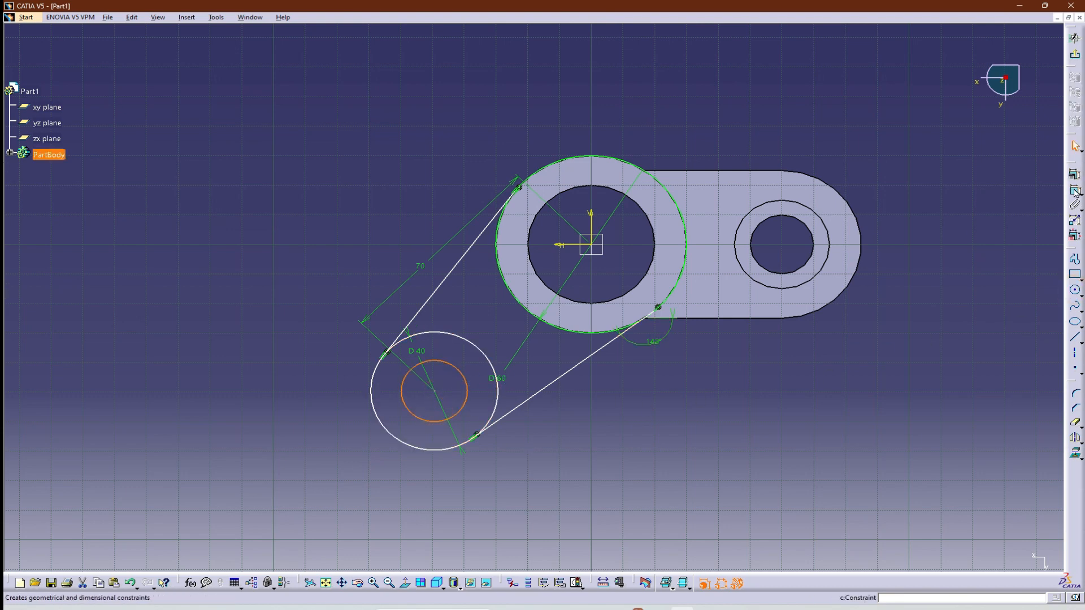
{"action": "left_click", "coordinate": [411, 416]}
{"action": "left_click", "coordinate": [415, 406]}
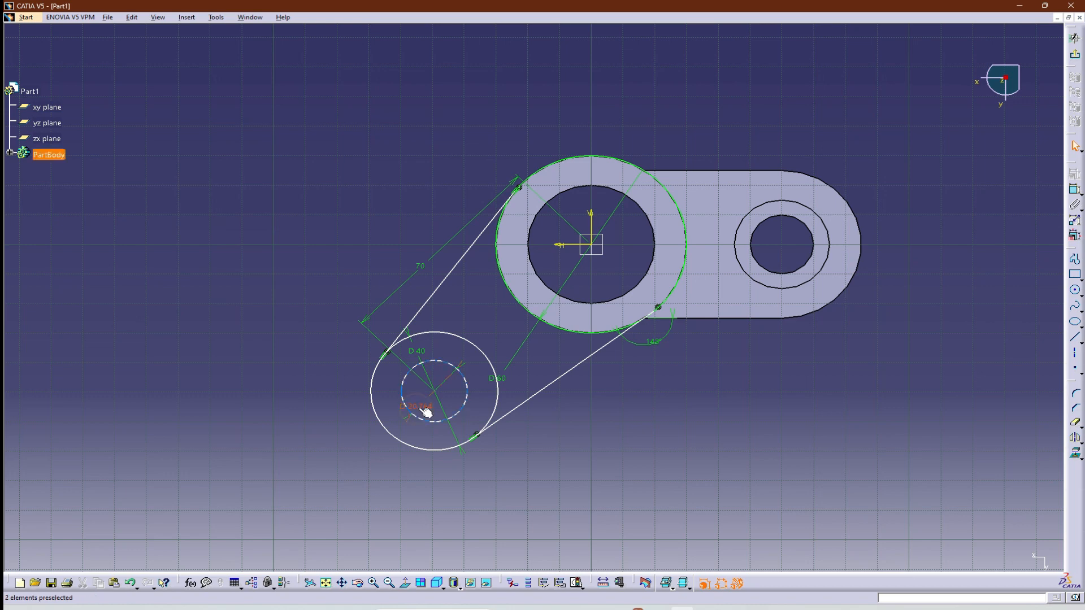
{"action": "double_click", "coordinate": [413, 407]}
{"action": "type", "text": "20mm"}
{"action": "key", "text": "Return"}
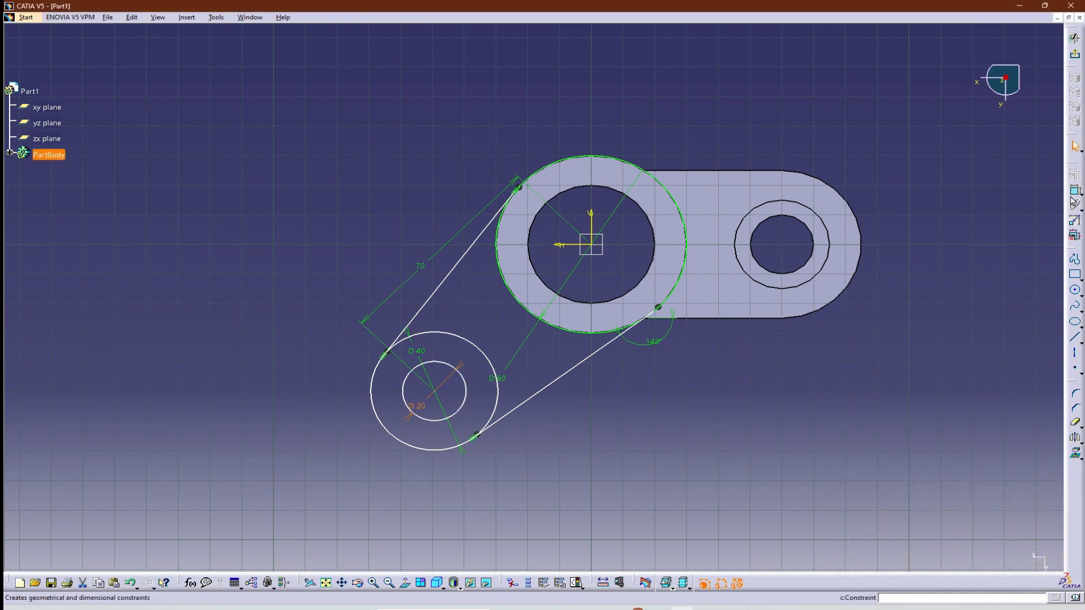
{"action": "left_click", "coordinate": [1074, 189]}
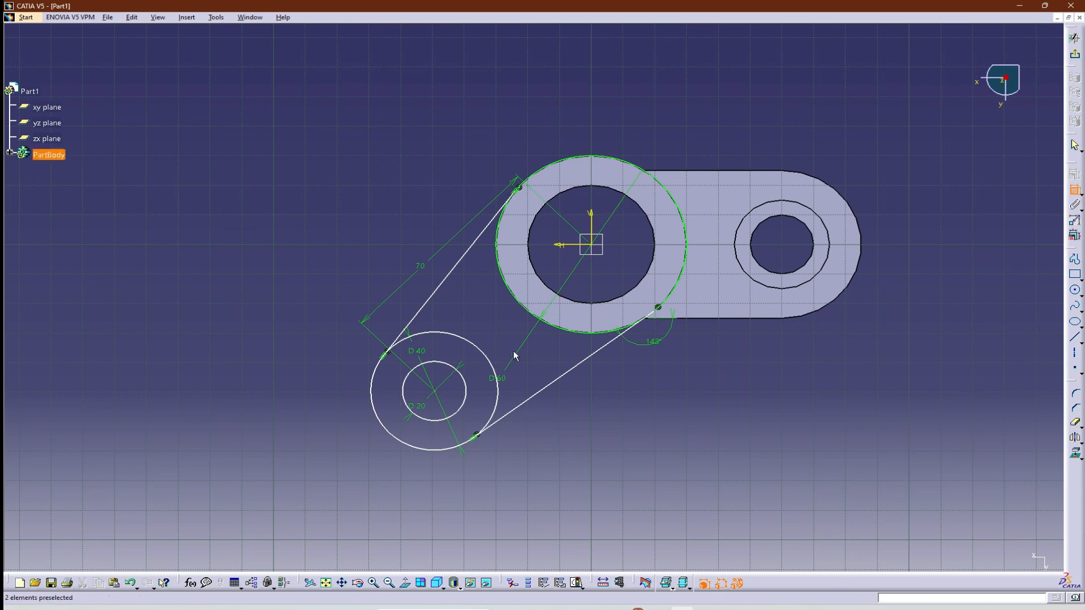
{"action": "left_click_drag", "start_coordinate": [506, 383], "coordinate": [612, 136]}
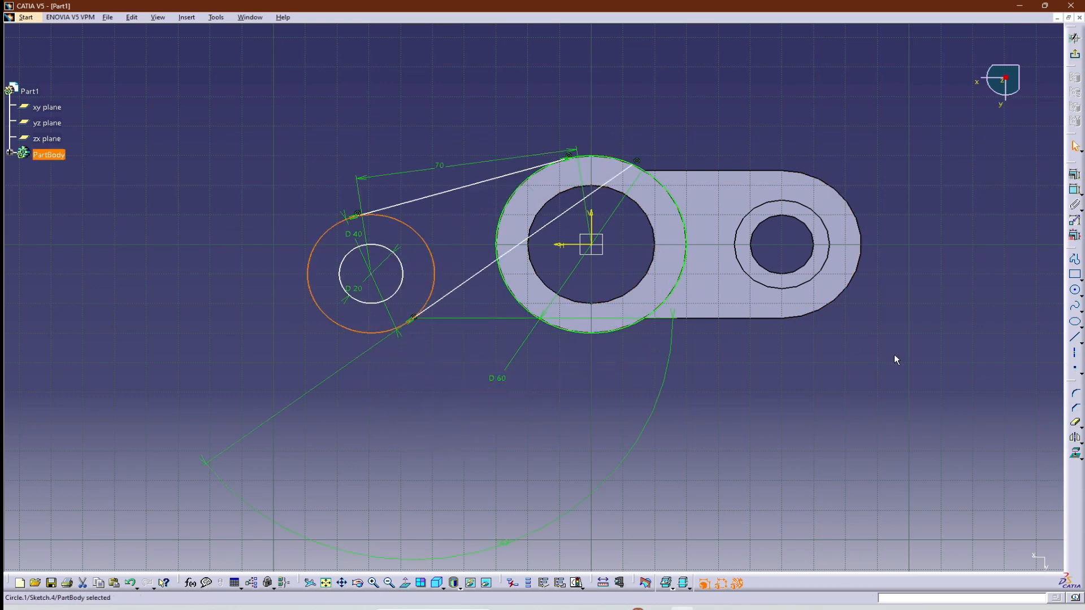
{"action": "key", "text": "ctrl+z"}
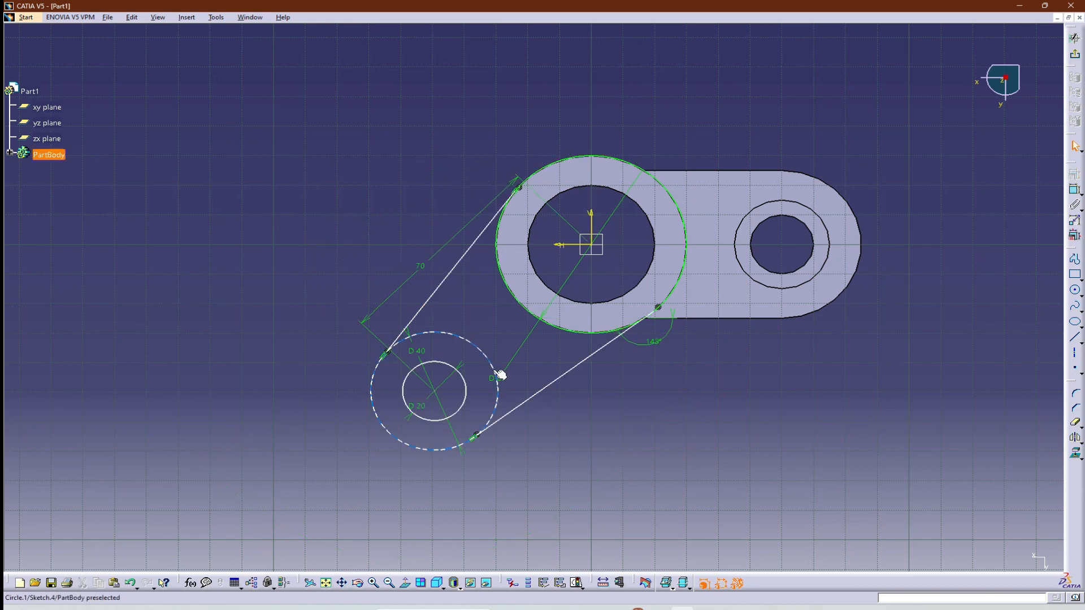
Move the hub circle's 60 mm diameter dimension to above the hub, clear of the second arm.
{"action": "left_click_drag", "start_coordinate": [503, 372], "coordinate": [620, 103]}
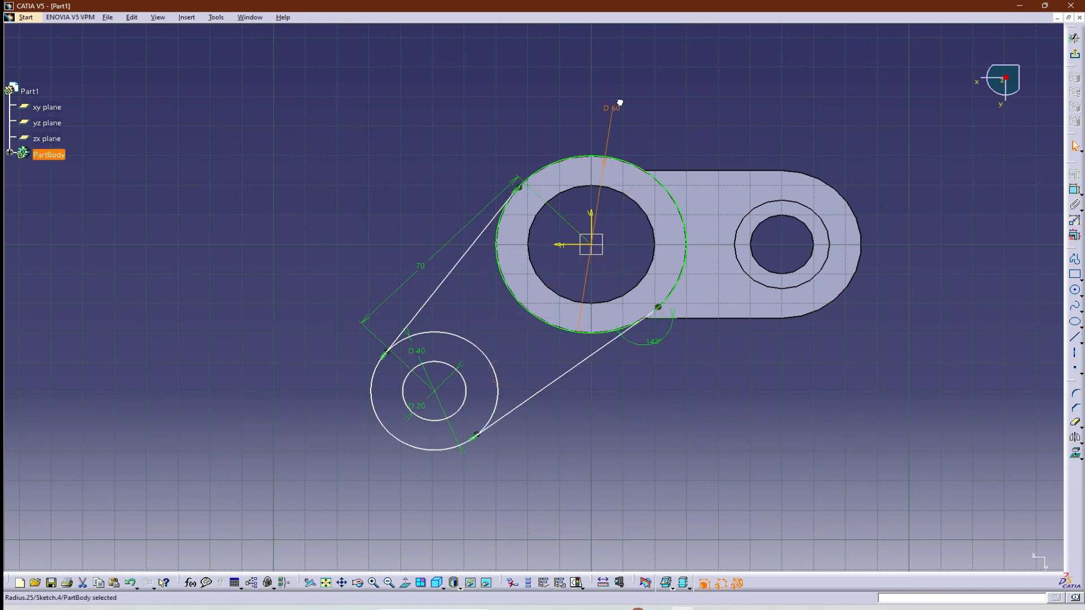
{"action": "left_click", "coordinate": [808, 437]}
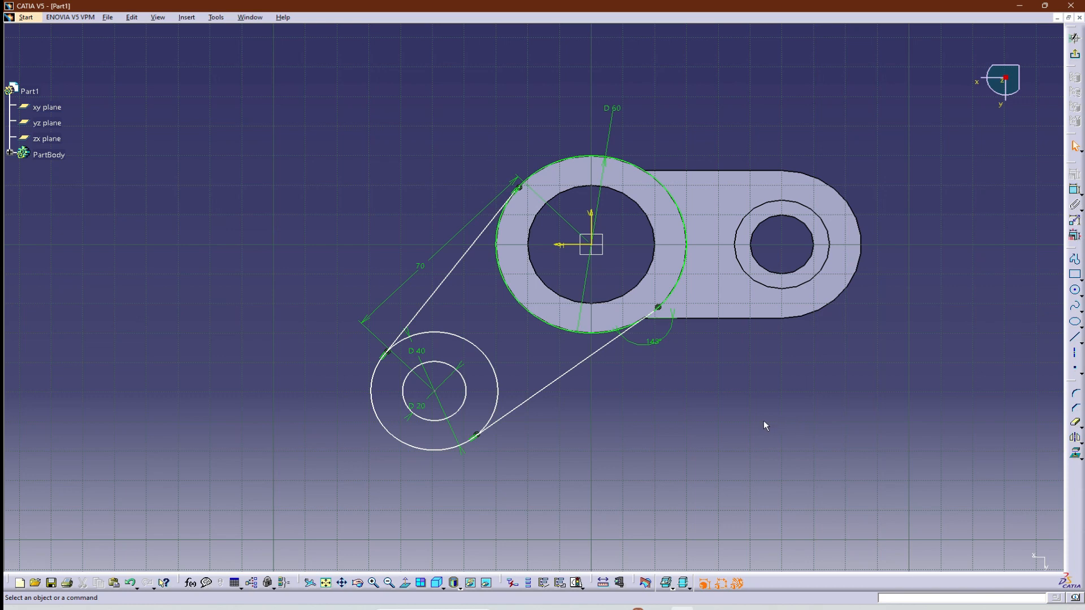
Trim away the arm-end circle's arc between the two arm lines and the hub circle's arc on the first arm's side.
{"action": "left_click", "coordinate": [1075, 422]}
{"action": "left_click", "coordinate": [473, 345]}
{"action": "left_click", "coordinate": [683, 210]}
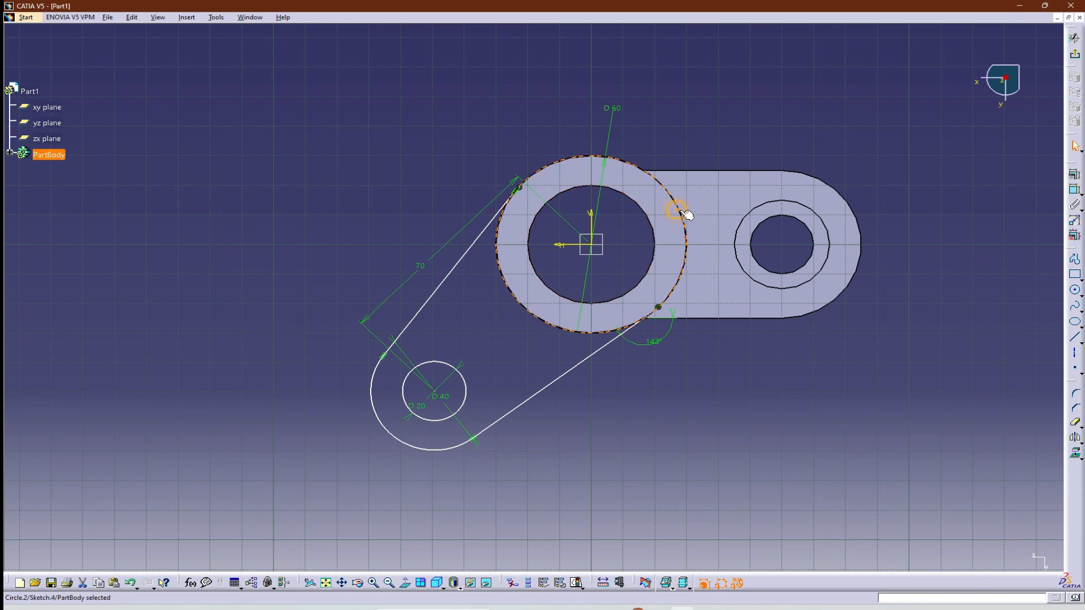
{"action": "left_click", "coordinate": [878, 415]}
{"action": "left_click", "coordinate": [1075, 421]}
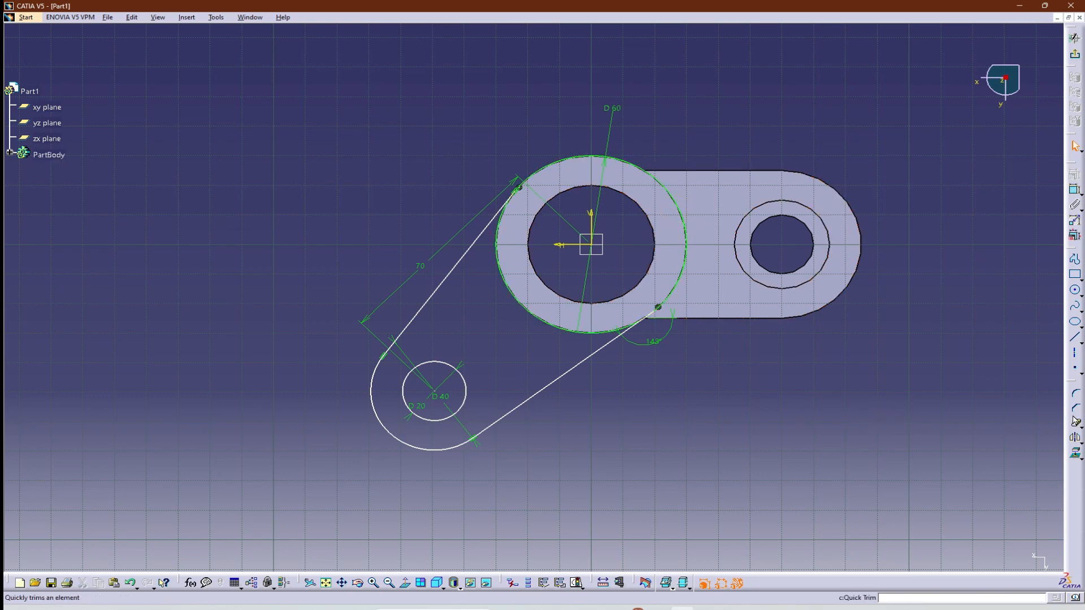
{"action": "left_click", "coordinate": [686, 218]}
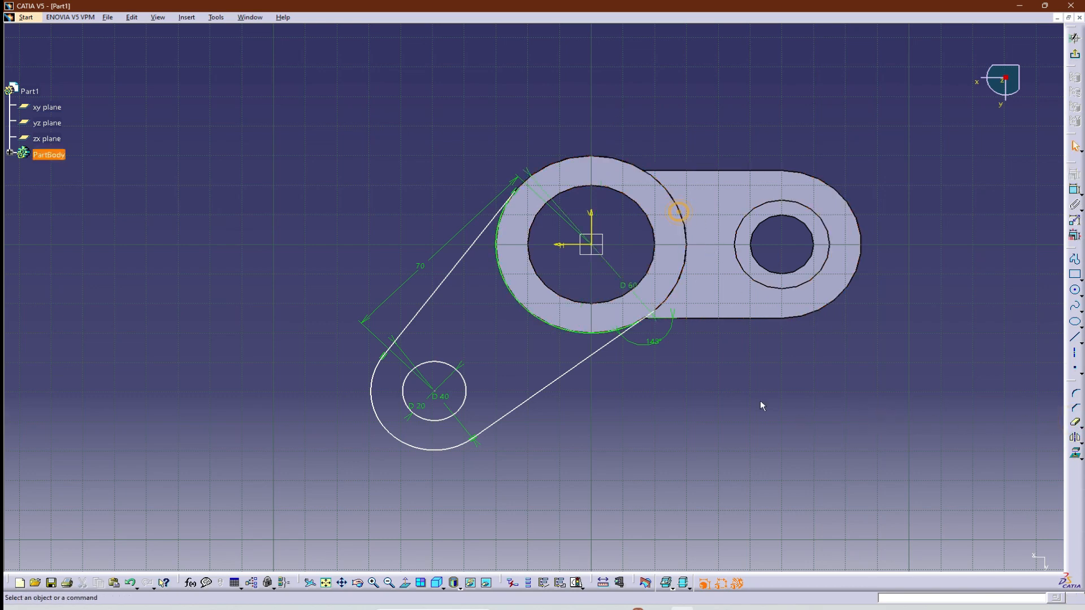
{"action": "left_click", "coordinate": [801, 450]}
Check the second arm's thickness in the reference drawing and exit the arm sketch to an oblique 3D view.
{"action": "key", "text": "alt+Tab"}
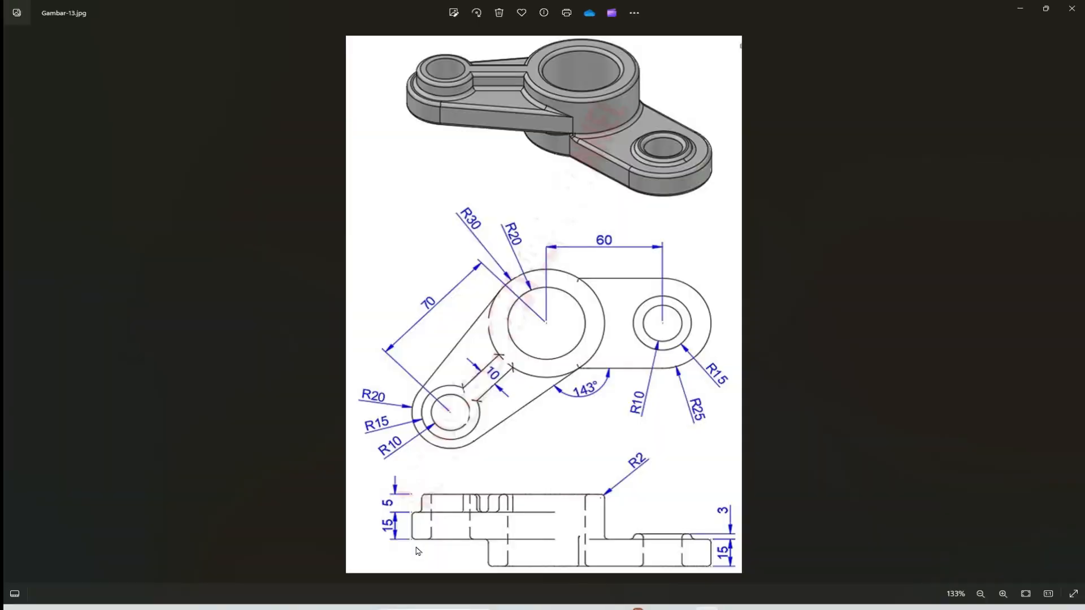
{"action": "key", "text": "alt+Tab"}
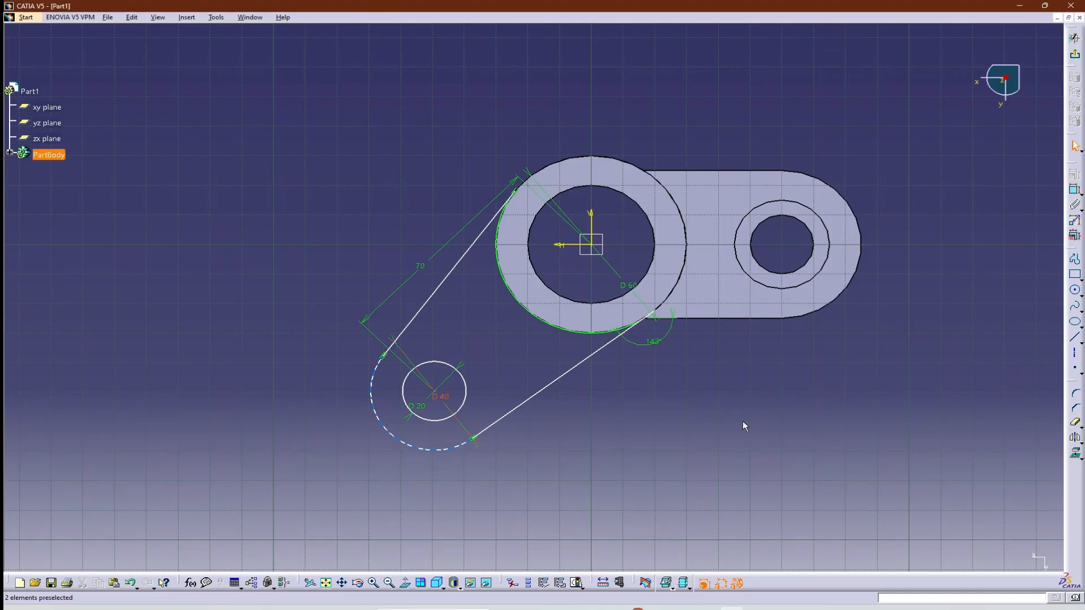
{"action": "left_click", "coordinate": [1075, 38]}
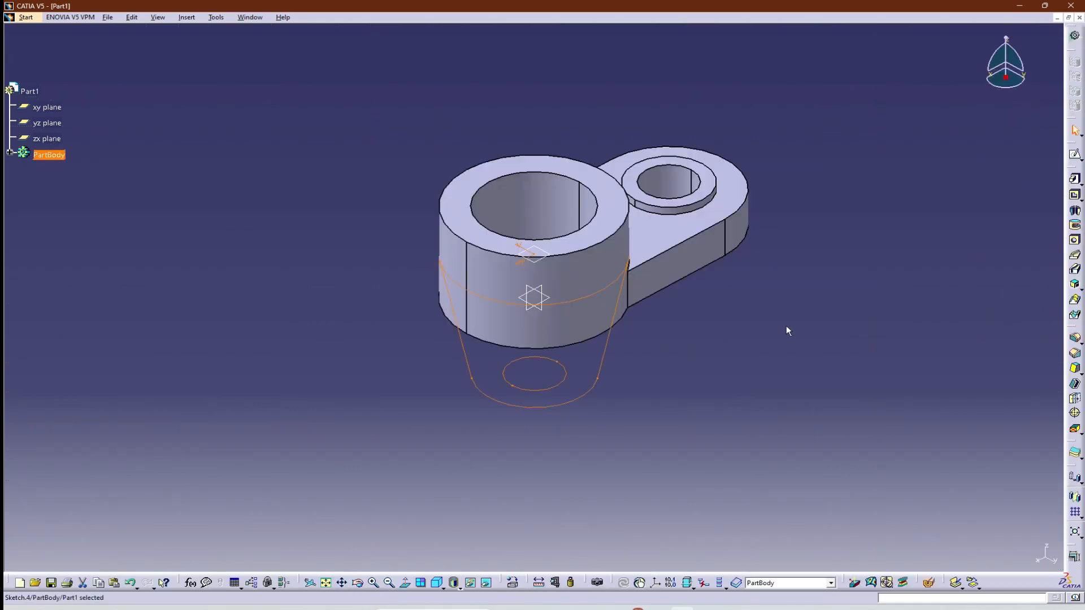
{"action": "left_click", "coordinate": [437, 583]}
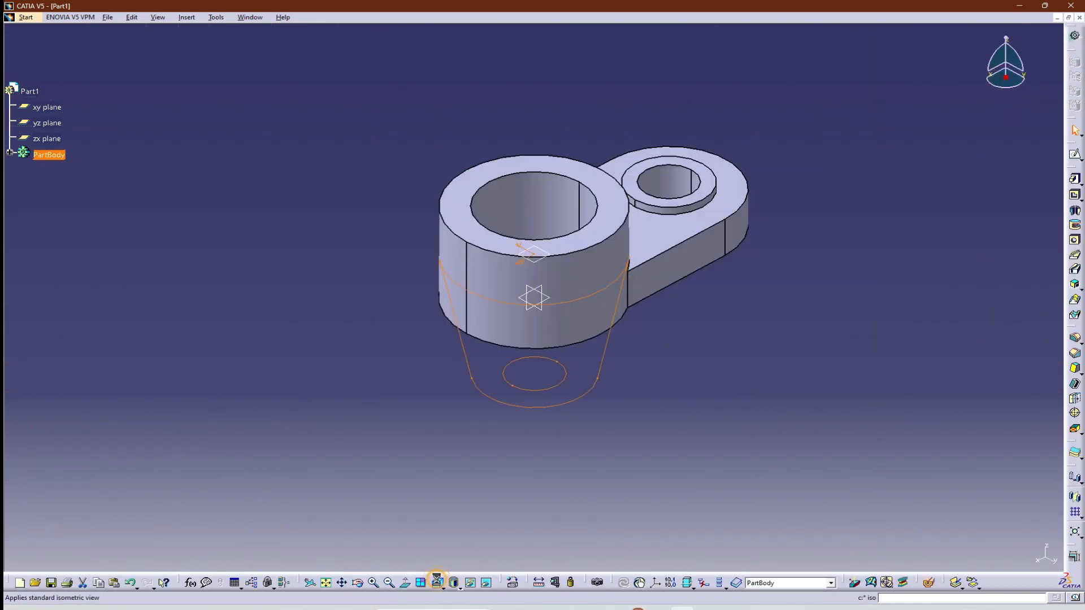
{"action": "middle_click_drag", "start_coordinate": [747, 452], "coordinate": [497, 513]}
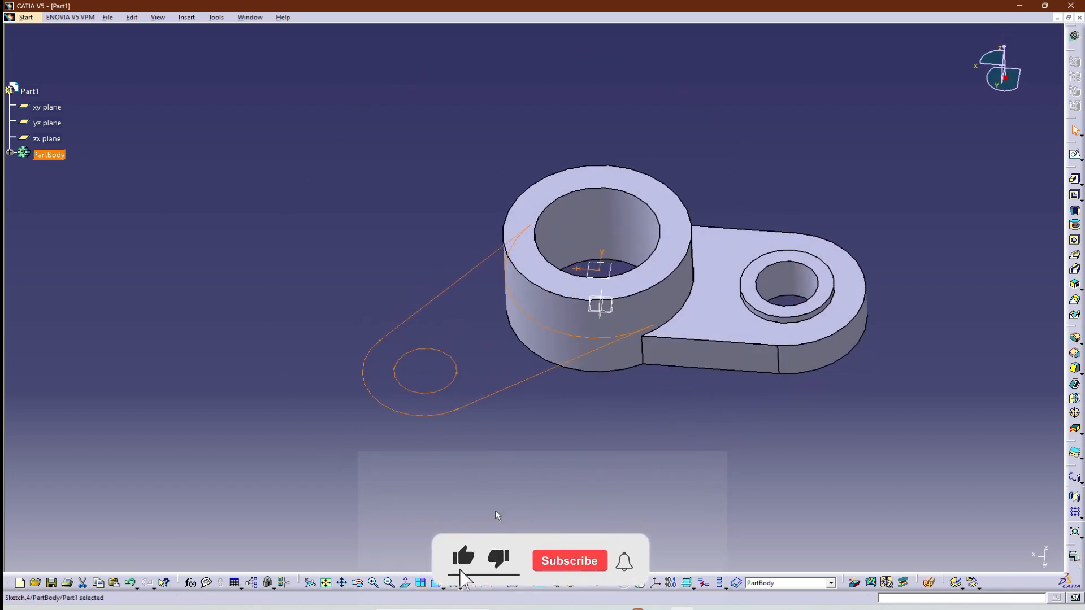
Try to pad the second arm's sketch 15 mm in both the default and the reversed direction.
{"action": "left_click", "coordinate": [1075, 179]}
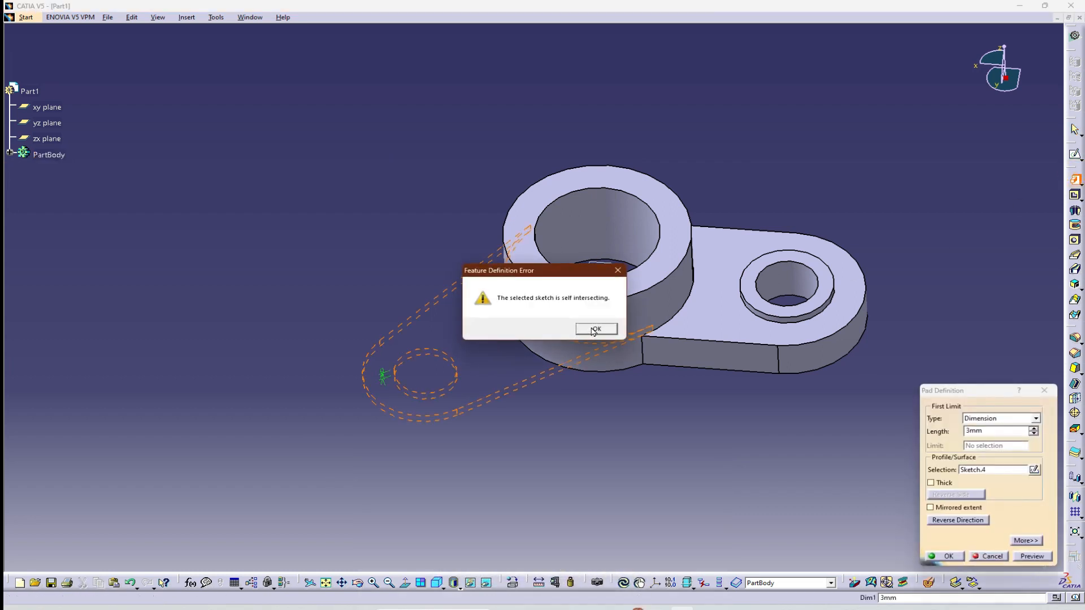
{"action": "left_click", "coordinate": [593, 330]}
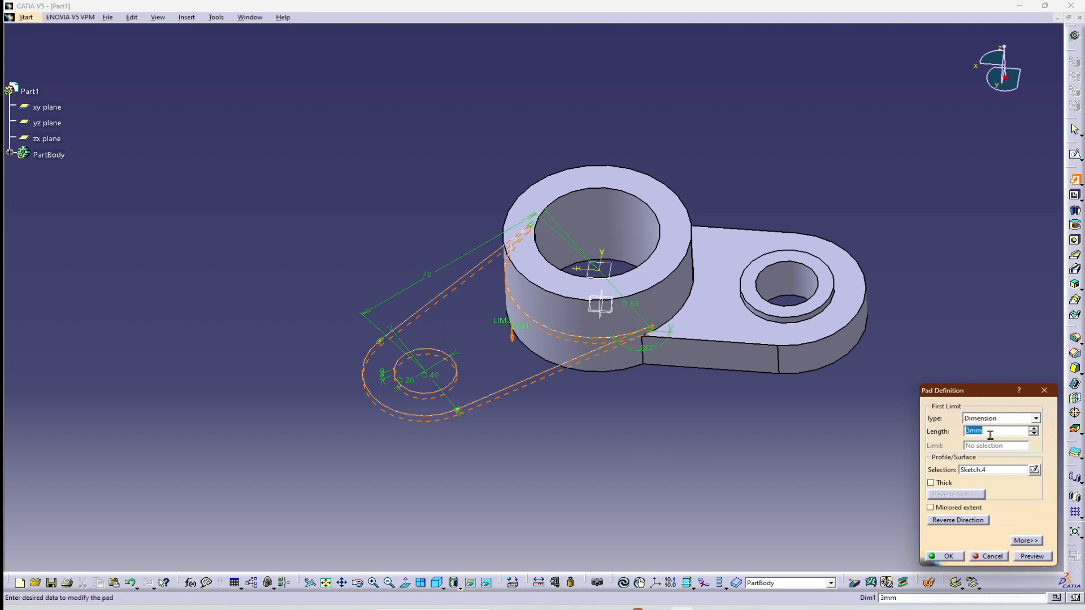
{"action": "type", "text": "15"}
{"action": "left_click", "coordinate": [1027, 559]}
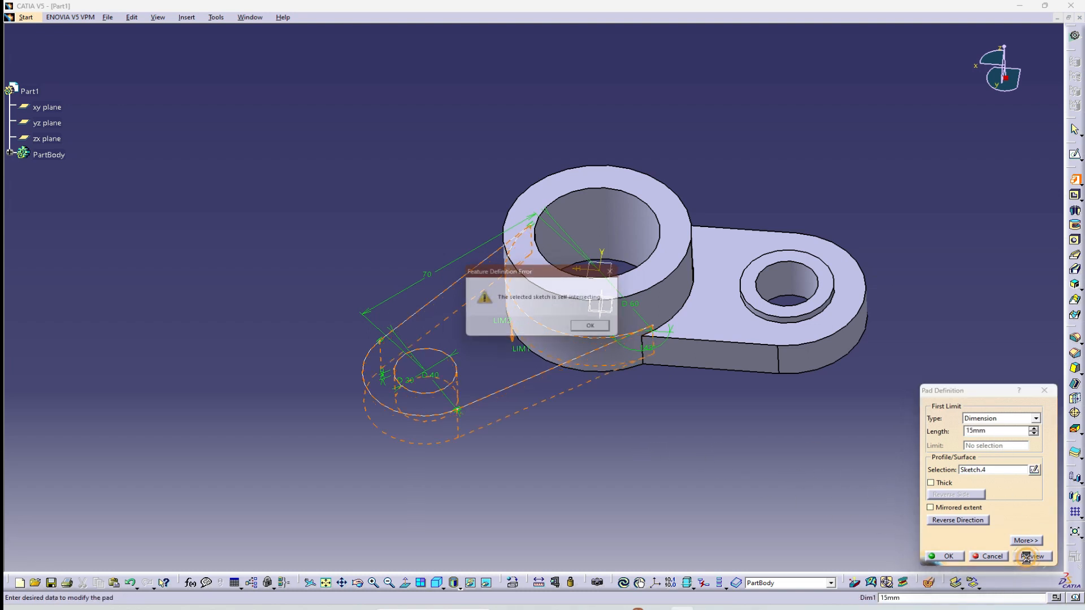
{"action": "left_click", "coordinate": [594, 329]}
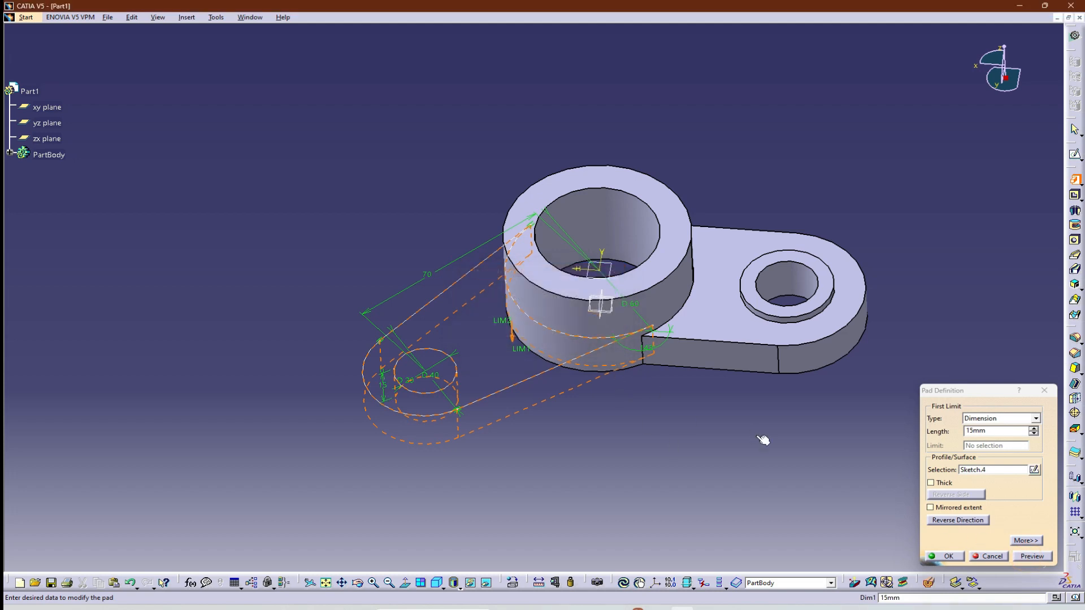
{"action": "middle_click_drag", "start_coordinate": [763, 440], "coordinate": [731, 394]}
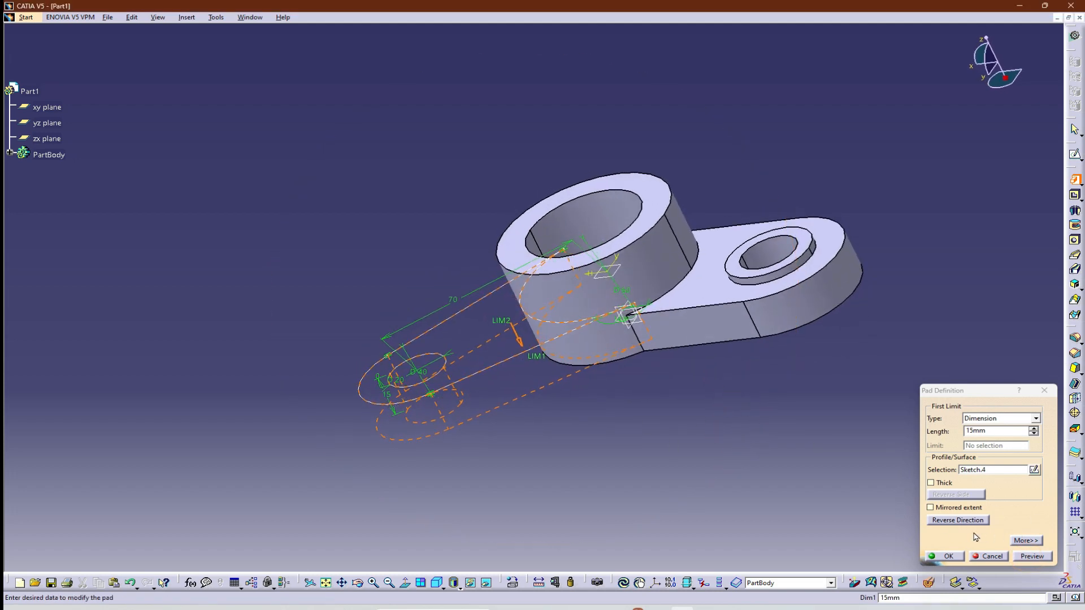
{"action": "left_click", "coordinate": [960, 520]}
{"action": "left_click", "coordinate": [610, 332]}
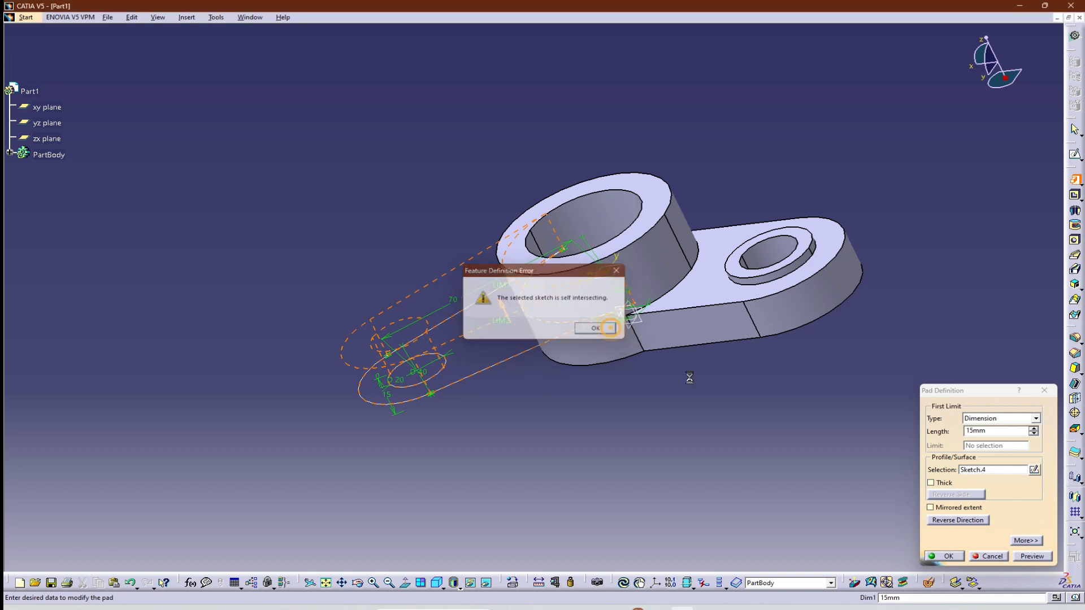
{"action": "left_click", "coordinate": [943, 556]}
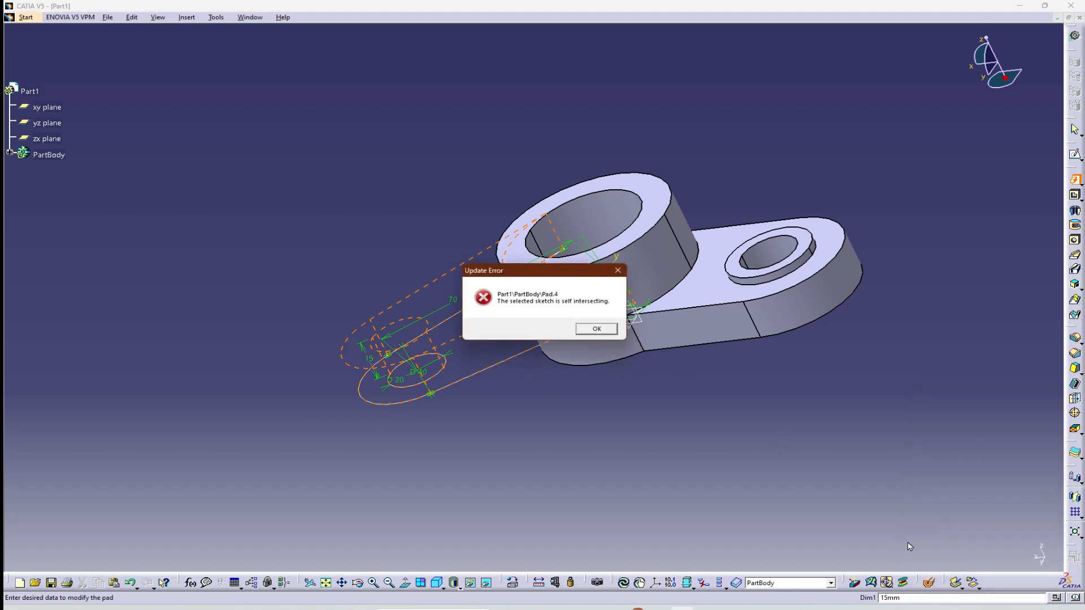
{"action": "left_click", "coordinate": [580, 333]}
{"action": "left_click", "coordinate": [986, 556]}
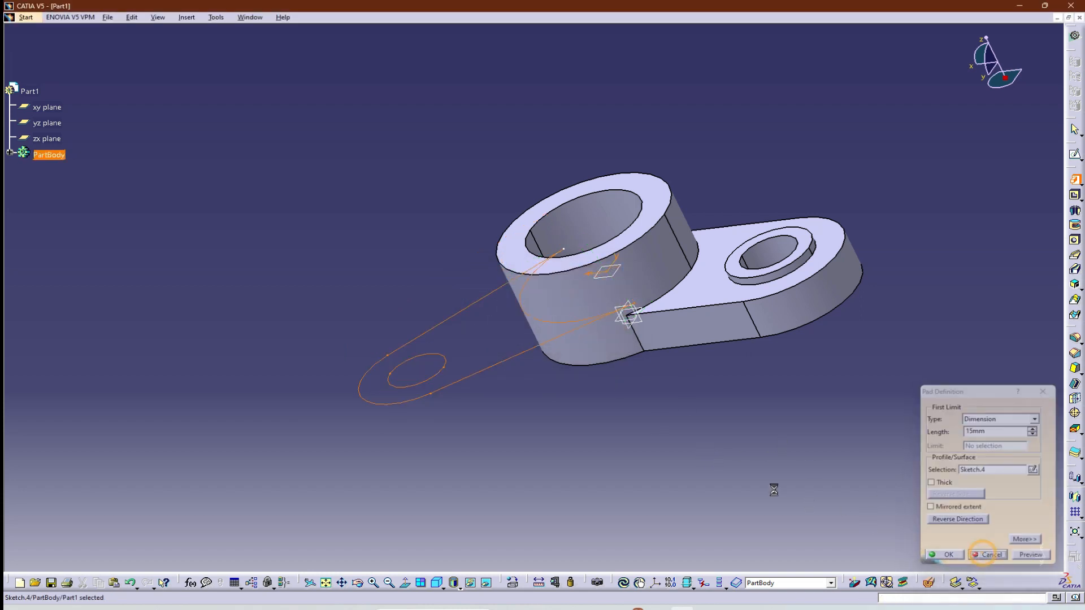
Reopen the second arm's sketch for editing and flip the normal view so the second arm extends to the lower left.
{"action": "double_click", "coordinate": [507, 365]}
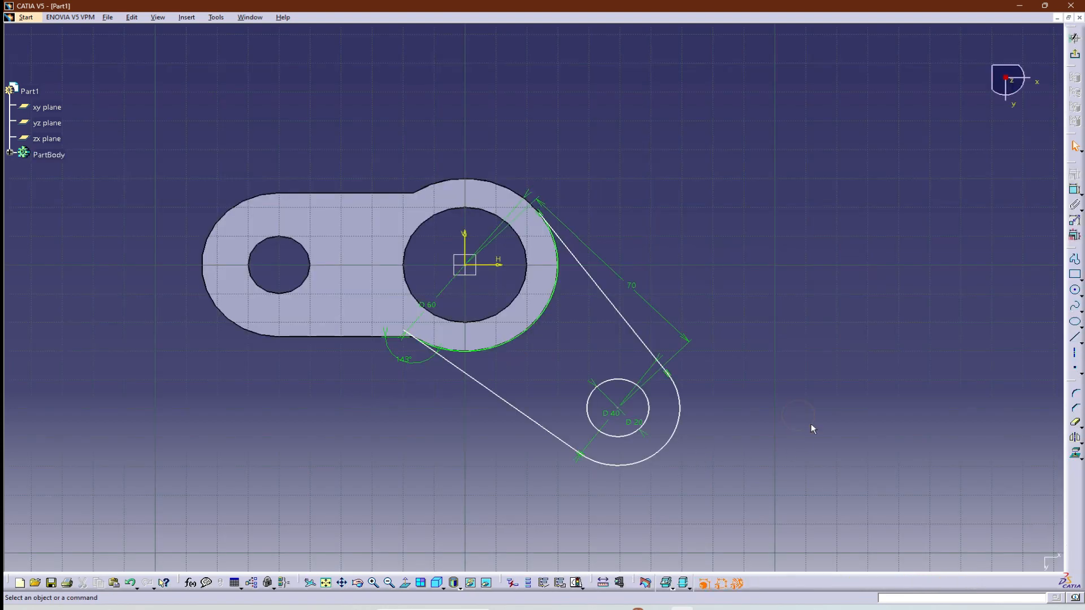
{"action": "left_click", "coordinate": [404, 583]}
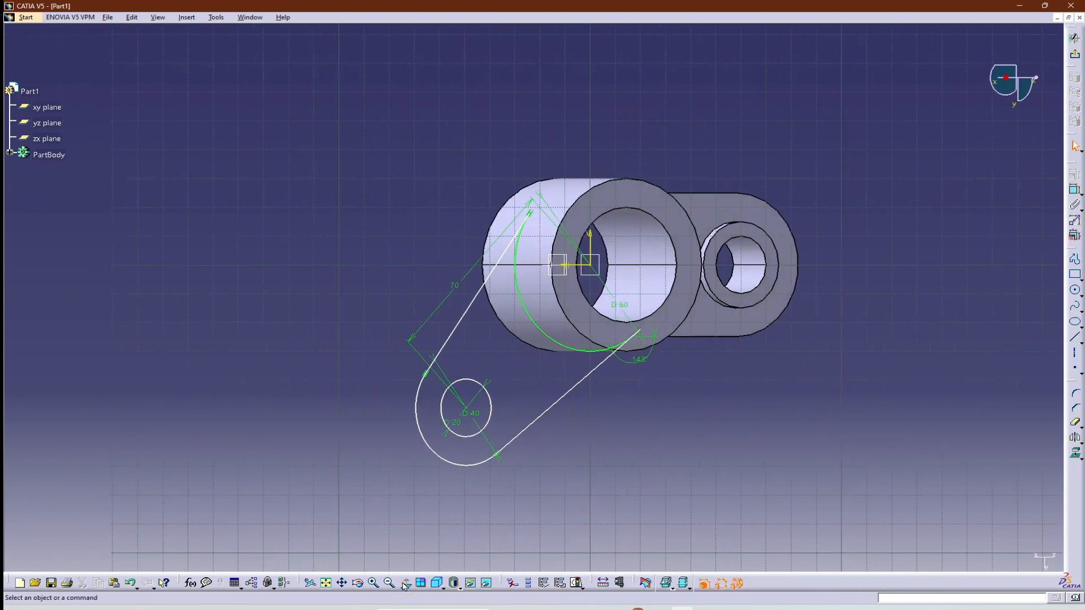
{"action": "left_click", "coordinate": [705, 497]}
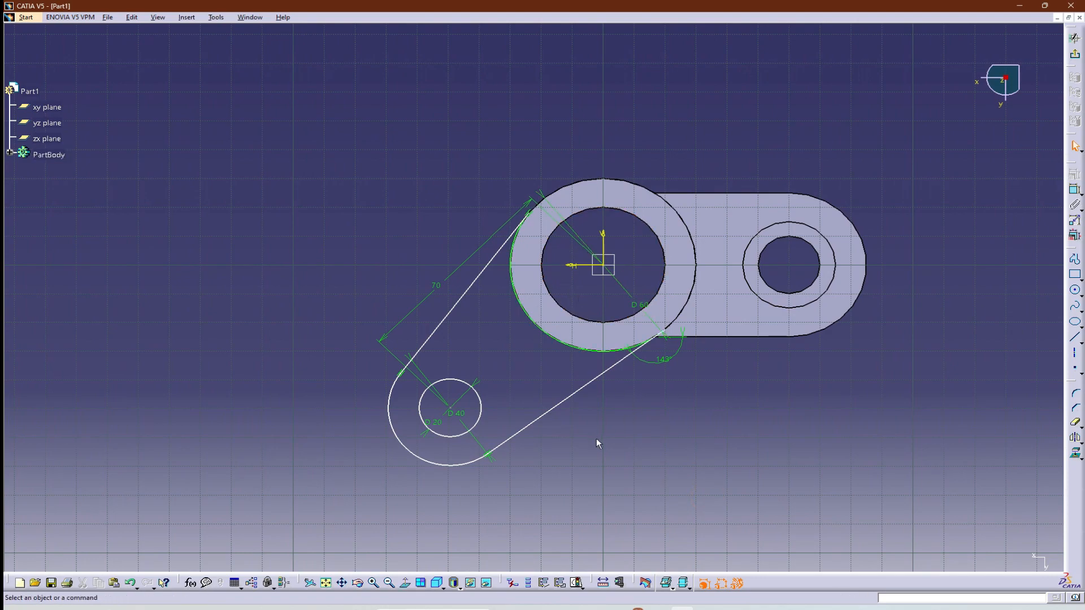
Examine closely where the upper and lower arm lines meet the hub circle for crossings or gaps in the profile.
{"action": "middle_click_drag", "start_coordinate": [595, 438], "coordinate": [606, 378], "text": "ctrl"}
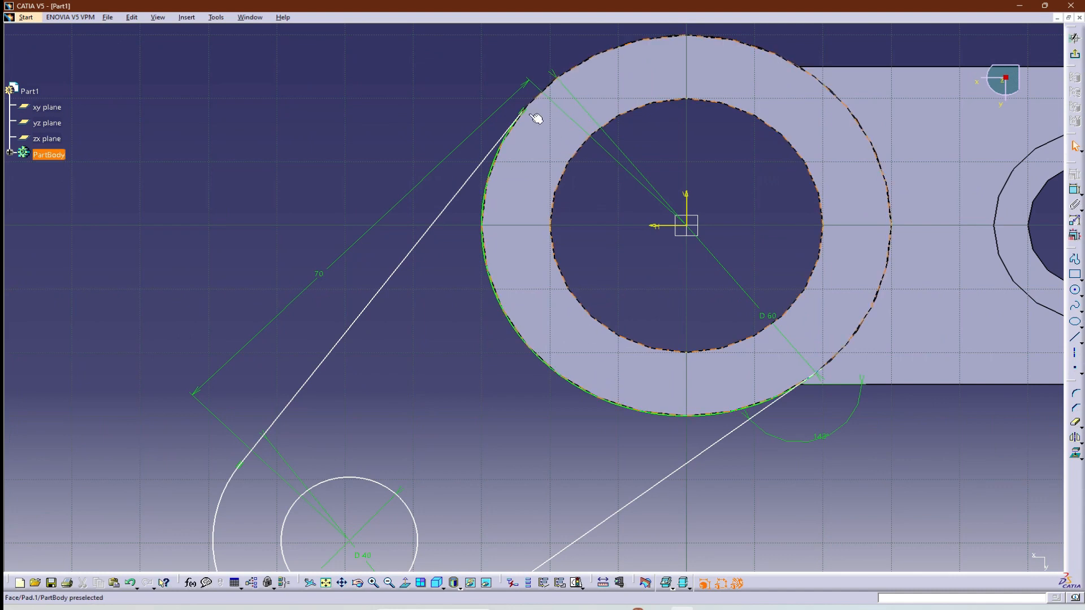
{"action": "mouse_move", "coordinate": [436, 306]}
{"action": "middle_mouse_down"}
{"action": "mouse_move", "coordinate": [495, 211]}
{"action": "mouse_move", "coordinate": [512, 276]}
{"action": "middle_mouse_up"}
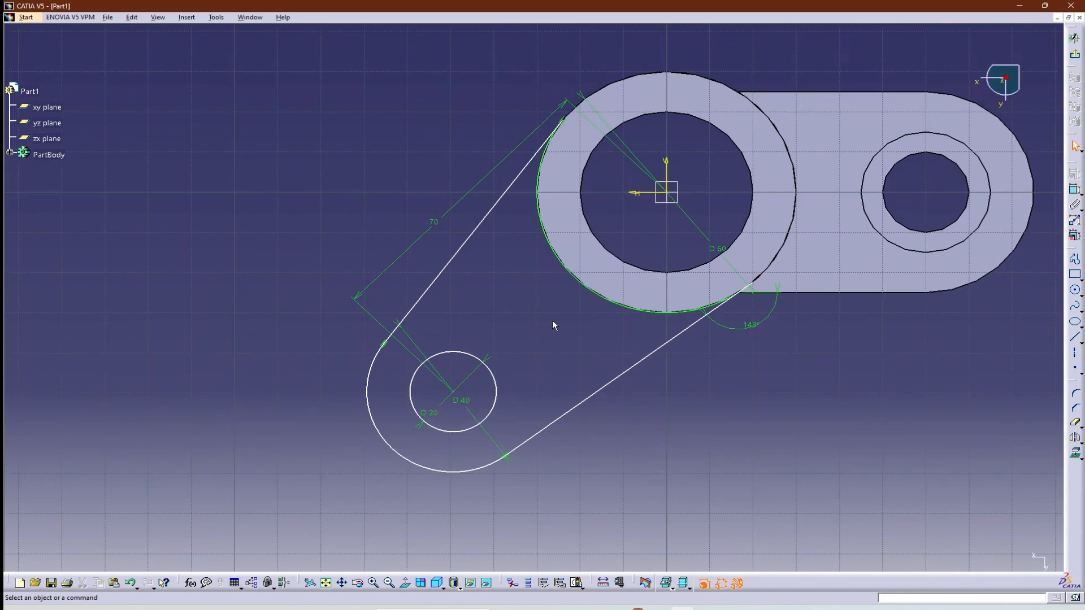
{"action": "left_click", "coordinate": [562, 120]}
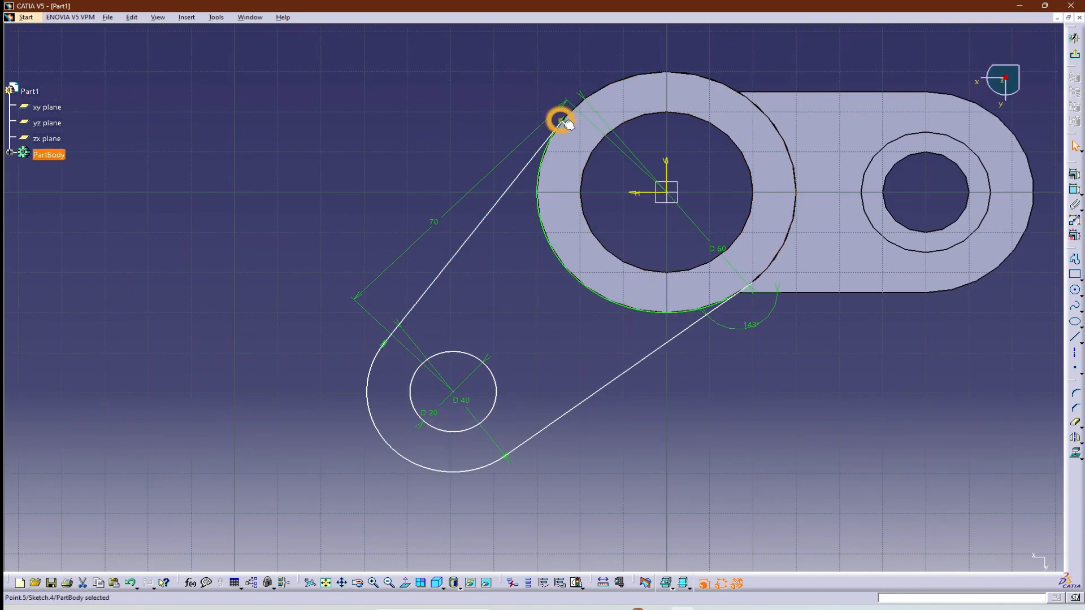
{"action": "left_click", "coordinate": [616, 419]}
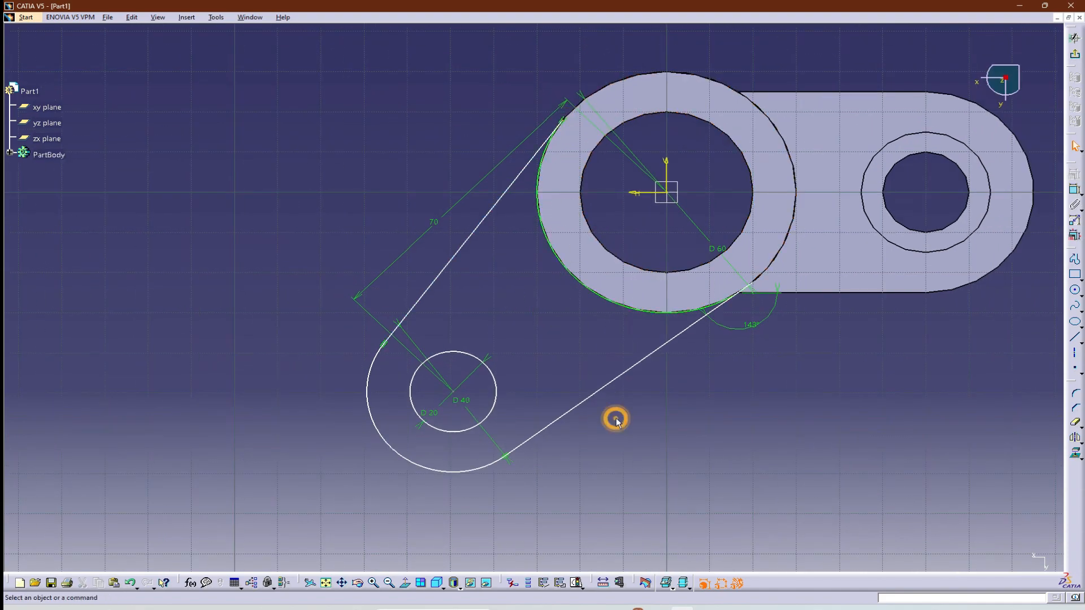
{"action": "mouse_move", "coordinate": [588, 140]}
{"action": "middle_mouse_down", "text": "ctrl"}
{"action": "mouse_move", "coordinate": [612, 86]}
{"action": "mouse_move", "coordinate": [557, 290]}
{"action": "mouse_move", "coordinate": [552, 416]}
{"action": "mouse_move", "coordinate": [547, 266]}
{"action": "middle_mouse_up", "text": "ctrl"}
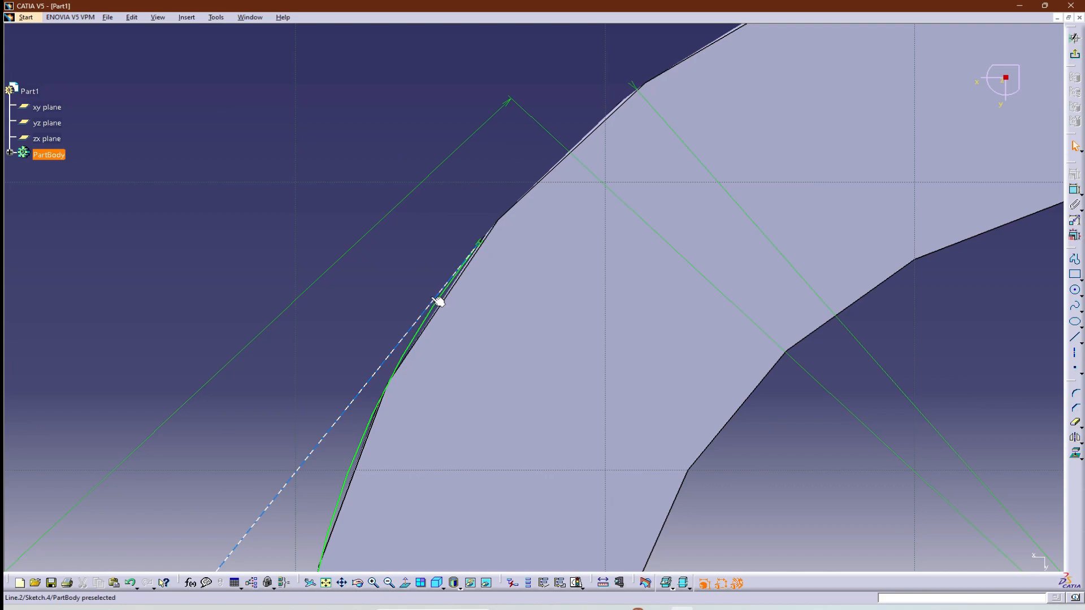
{"action": "mouse_move", "coordinate": [647, 233]}
{"action": "middle_mouse_down", "text": "ctrl"}
{"action": "mouse_move", "coordinate": [648, 450]}
{"action": "mouse_move", "coordinate": [586, 370]}
{"action": "middle_mouse_up", "text": "ctrl"}
{"action": "middle_click_drag", "start_coordinate": [600, 446], "coordinate": [593, 285]}
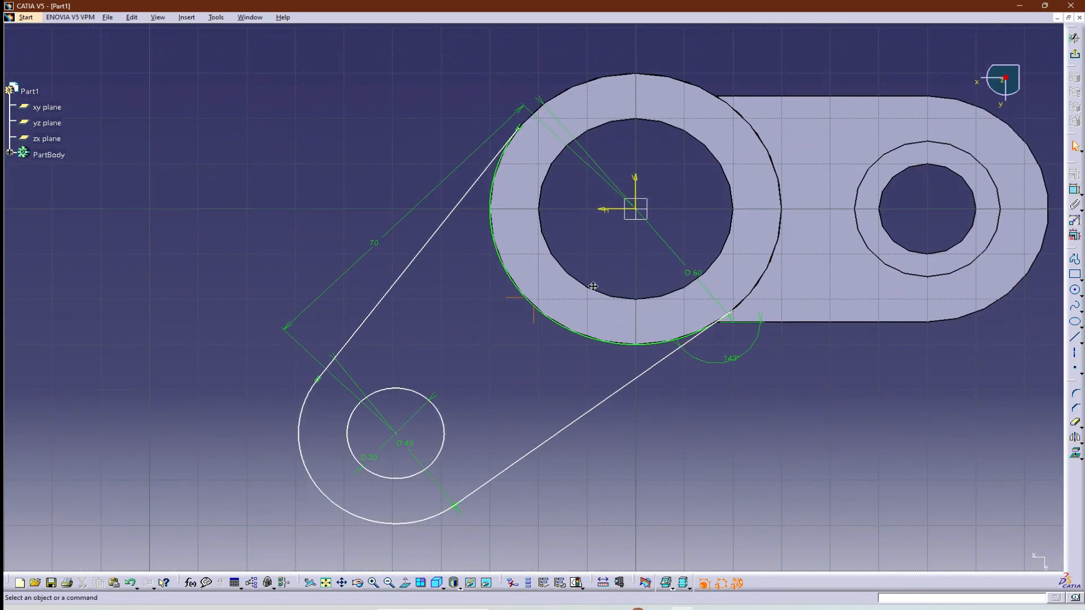
{"action": "middle_click_drag", "start_coordinate": [720, 355], "coordinate": [701, 246], "text": "ctrl"}
{"action": "mouse_move", "coordinate": [818, 401]}
{"action": "middle_mouse_down"}
{"action": "mouse_move", "coordinate": [465, 339]}
{"action": "mouse_move", "coordinate": [420, 349]}
{"action": "middle_mouse_up"}
{"action": "middle_click_drag", "start_coordinate": [704, 408], "coordinate": [703, 361], "text": "ctrl"}
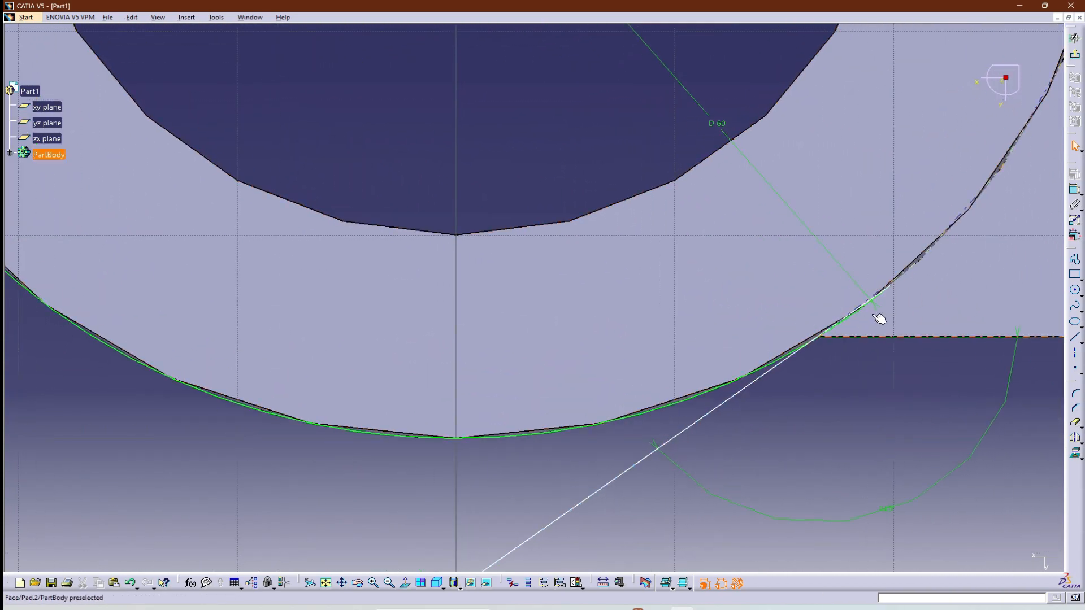
Move the lower arm line's hub-side endpoint farther up the hub circle, past the first arm's lower edge.
{"action": "left_click_drag", "start_coordinate": [893, 297], "coordinate": [805, 347]}
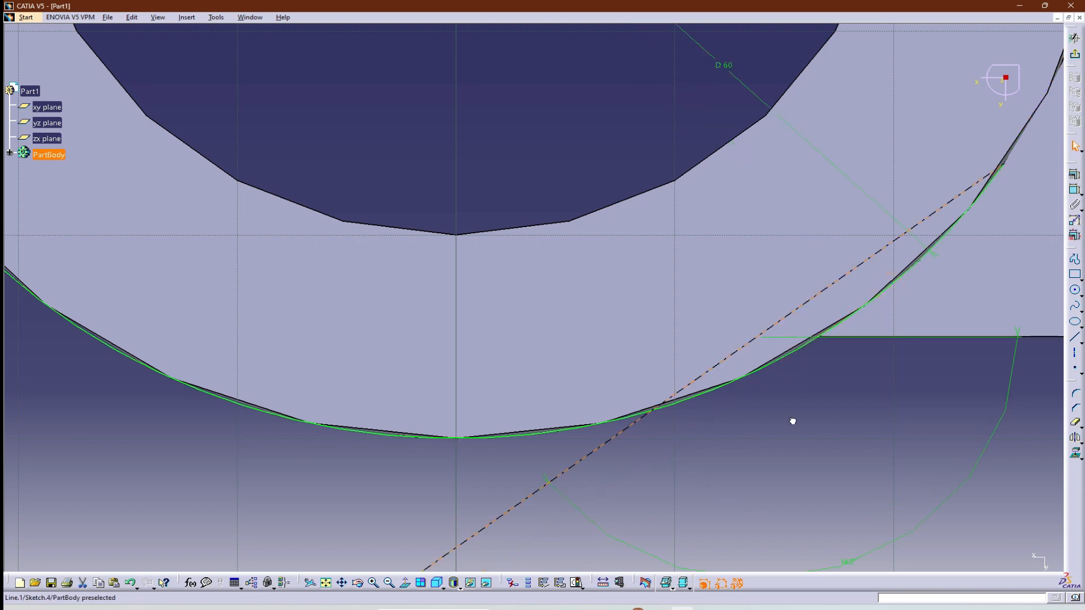
{"action": "middle_click_drag", "start_coordinate": [809, 462], "coordinate": [781, 485], "text": "ctrl"}
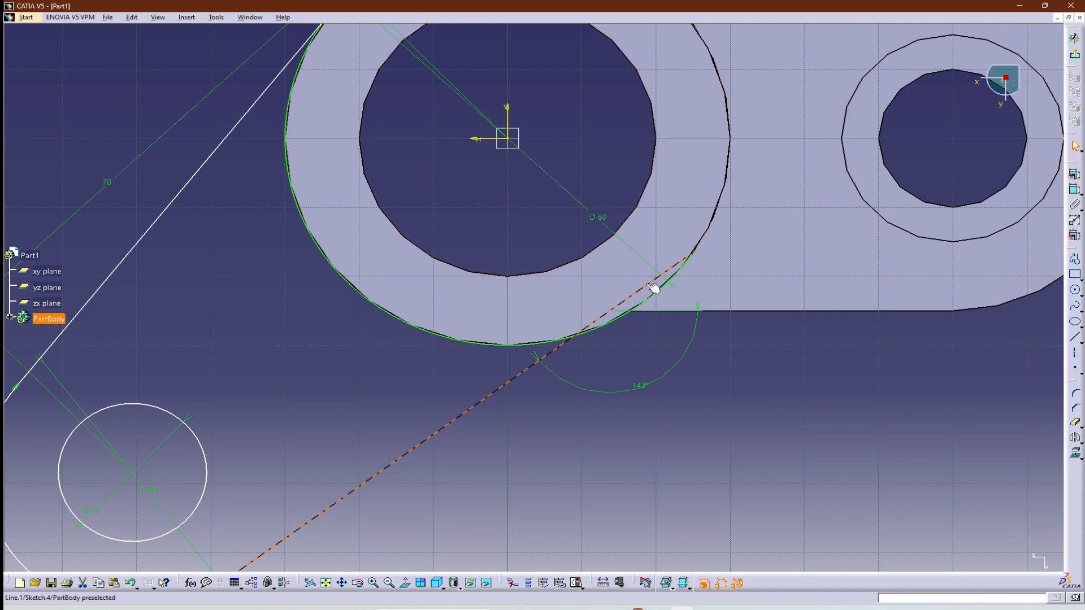
{"action": "left_click", "coordinate": [511, 382]}
{"action": "left_click", "coordinate": [642, 387]}
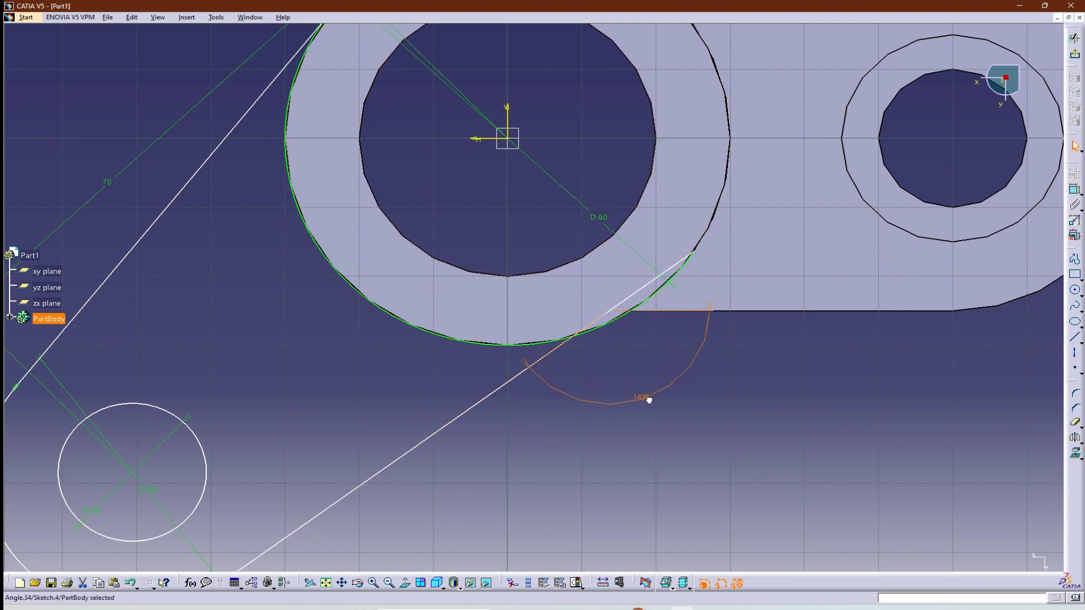
{"action": "left_click_drag", "start_coordinate": [694, 250], "coordinate": [704, 216]}
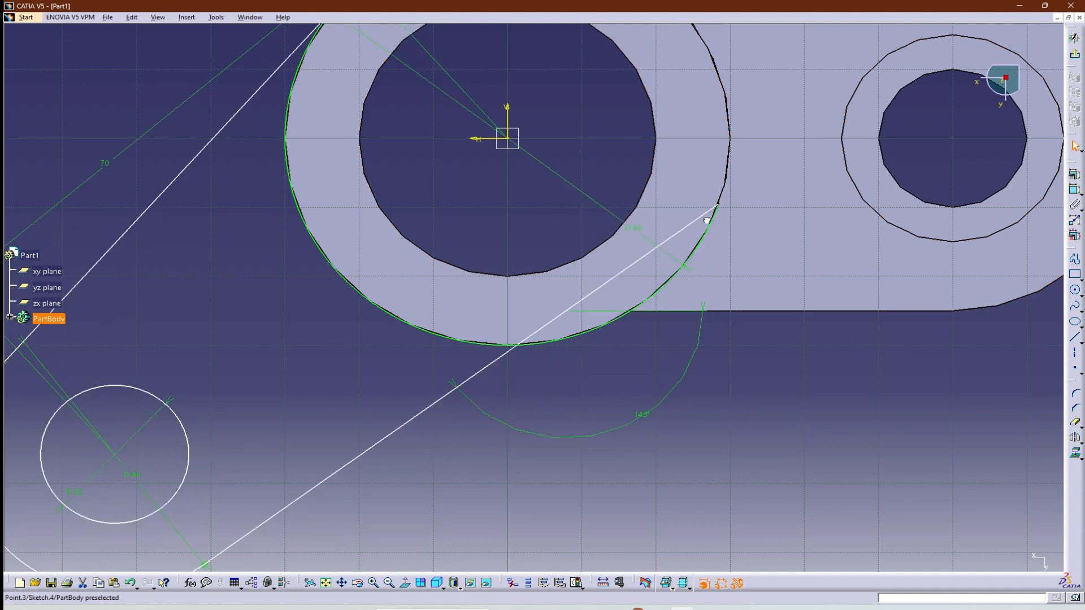
{"action": "middle_click_drag", "start_coordinate": [612, 377], "coordinate": [654, 372]}
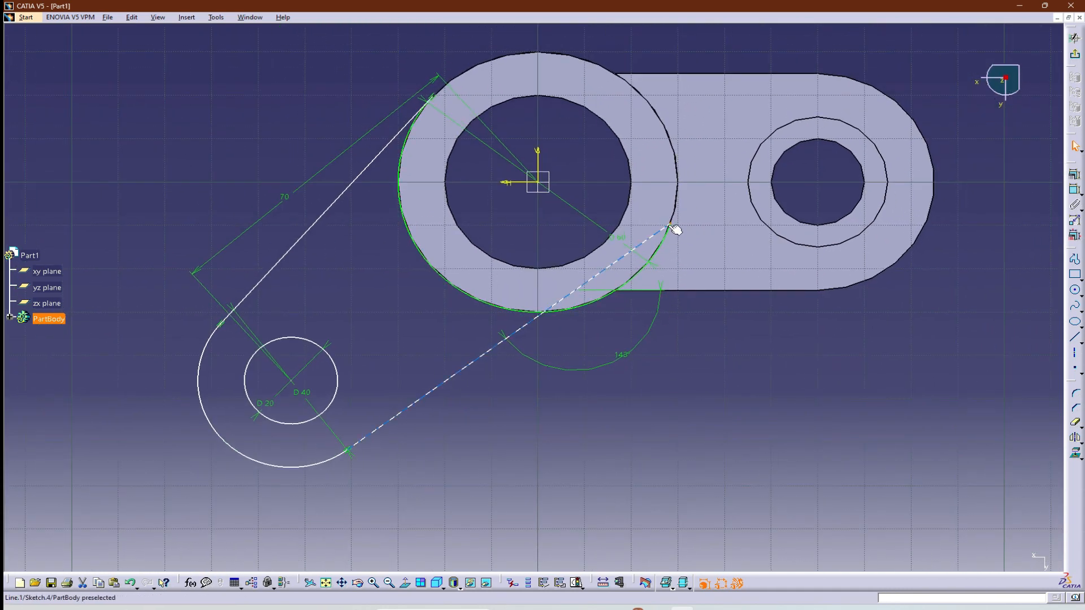
Move the lower arm line's endpoint along the hub circle to the corner with the first arm's lower edge and exit the sketch.
{"action": "left_click_drag", "start_coordinate": [671, 226], "coordinate": [616, 305]}
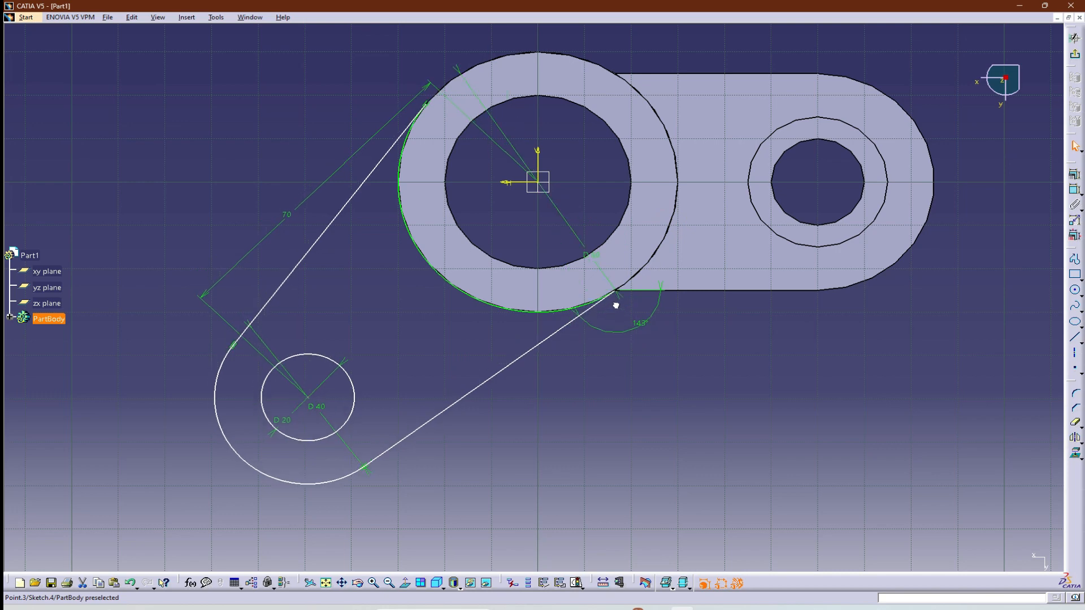
{"action": "left_click", "coordinate": [706, 457]}
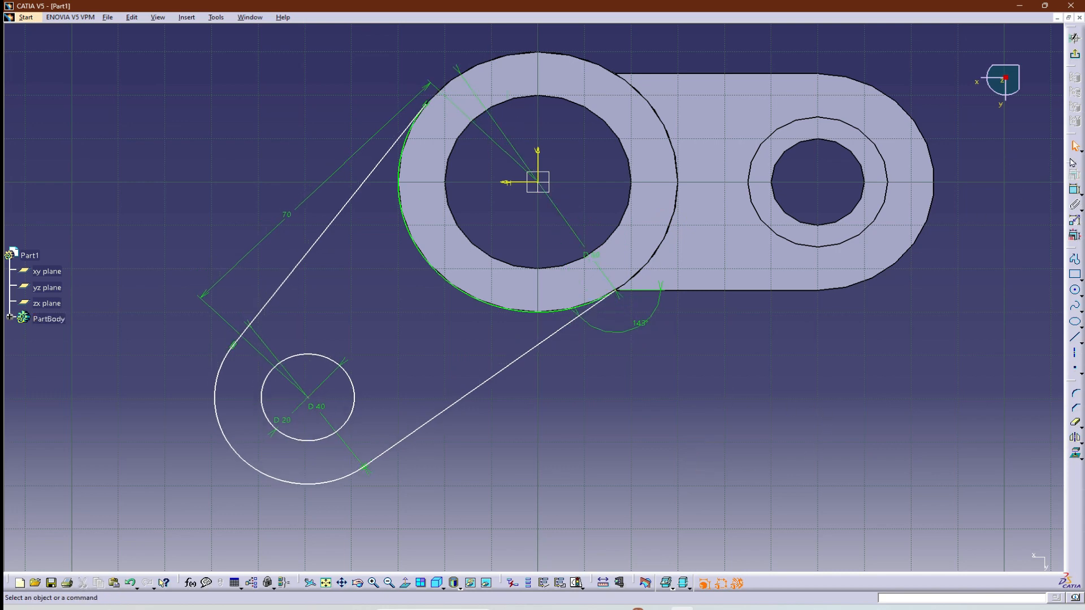
{"action": "left_click", "coordinate": [1075, 38]}
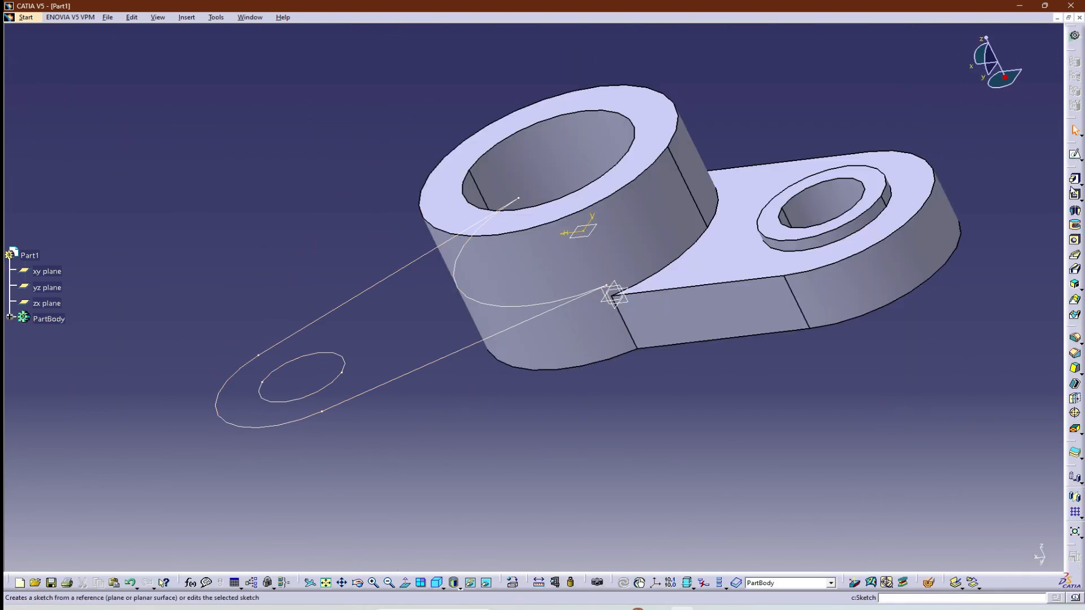
Pad the second arm's sketch by 15 mm and reverse the extrusion direction so it rises above the sketch plane.
{"action": "left_click", "coordinate": [1075, 179]}
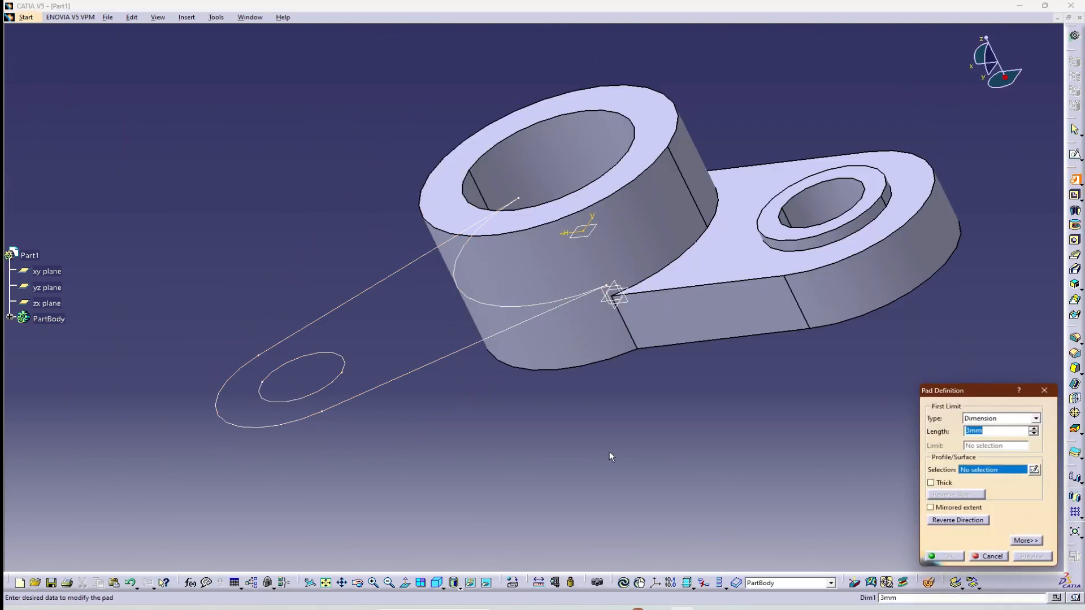
{"action": "left_click", "coordinate": [449, 357]}
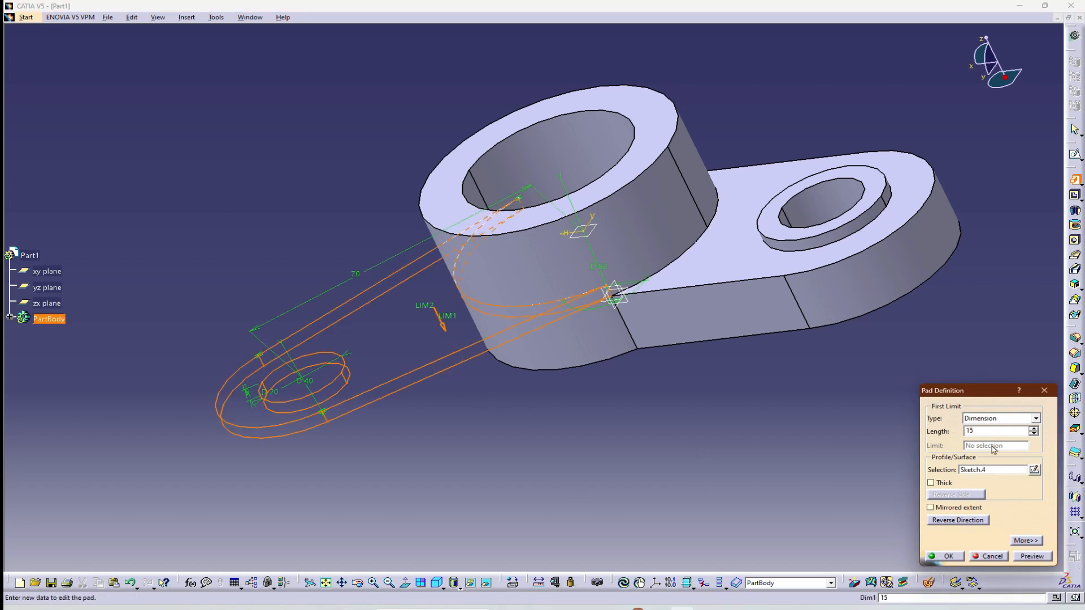
{"action": "left_click", "coordinate": [1024, 555]}
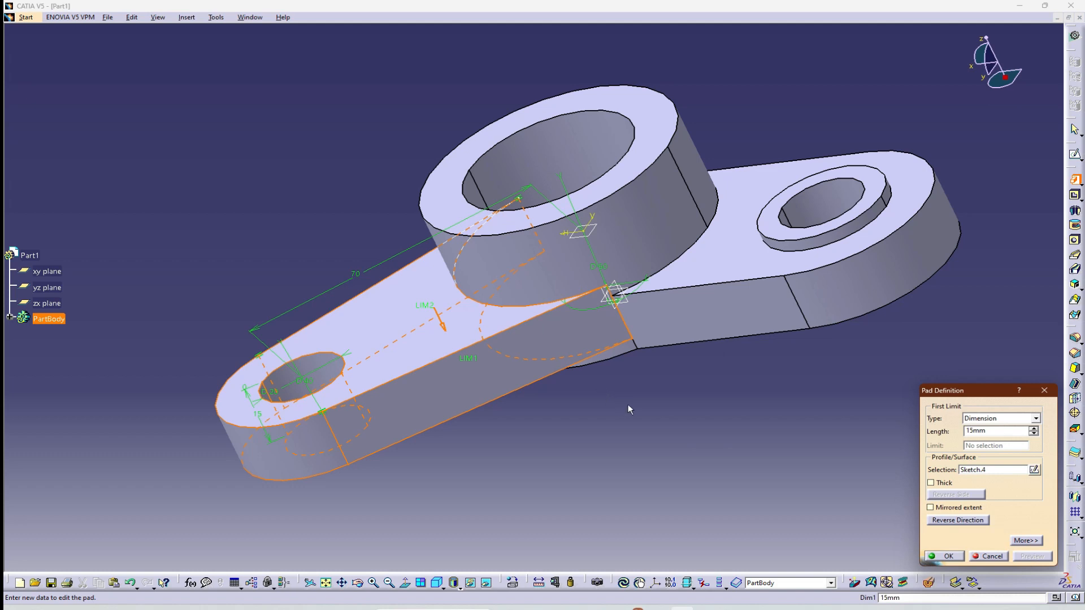
{"action": "left_click", "coordinate": [950, 523]}
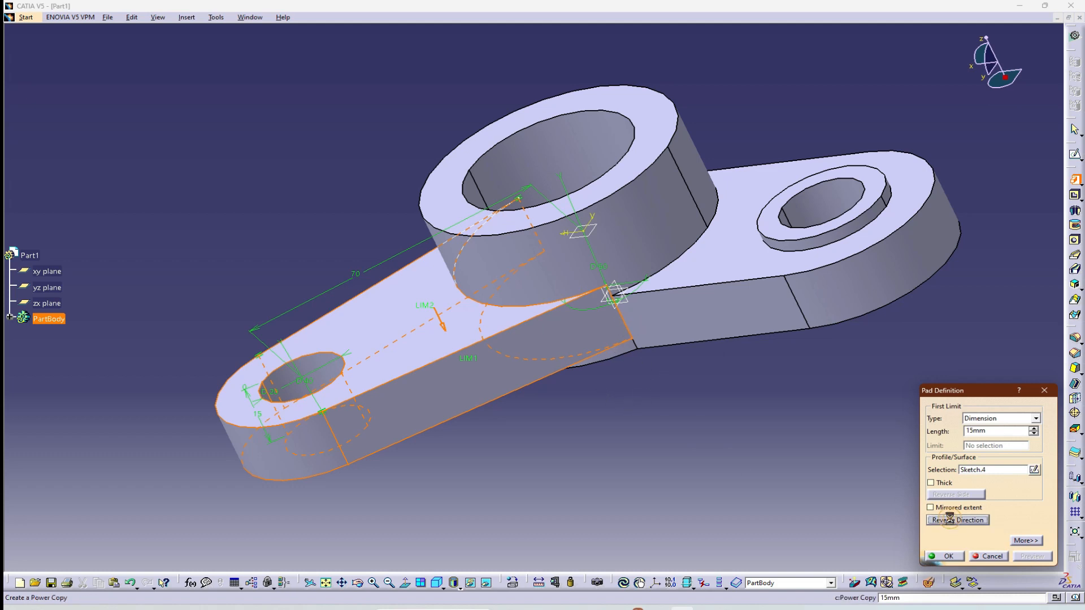
{"action": "left_click", "coordinate": [953, 558]}
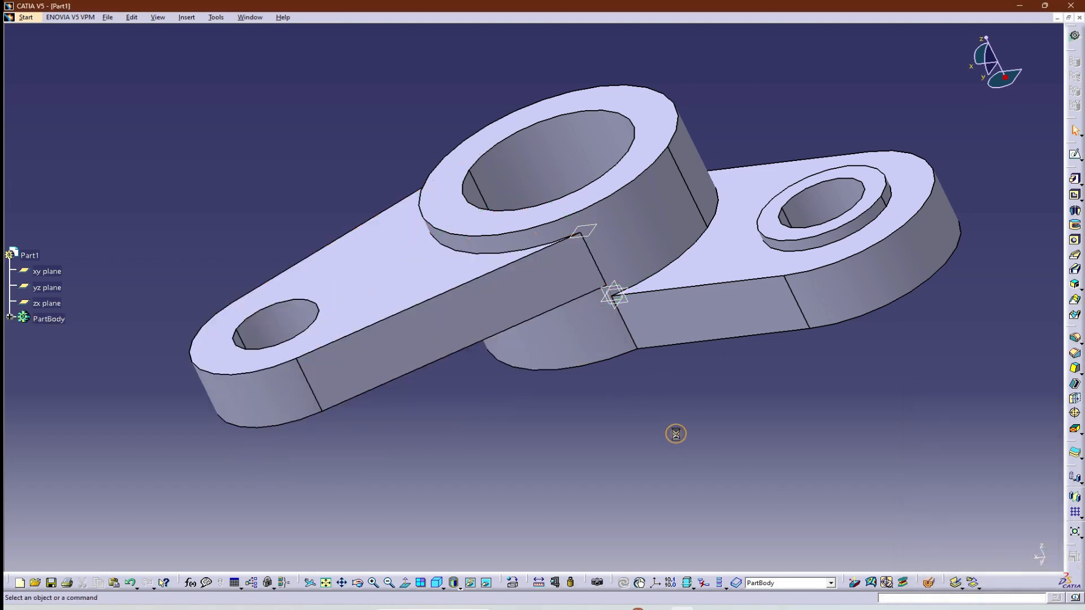
Start a sketch on the second arm's top face and orient the view normal to the sketch plane.
{"action": "left_click", "coordinate": [436, 582]}
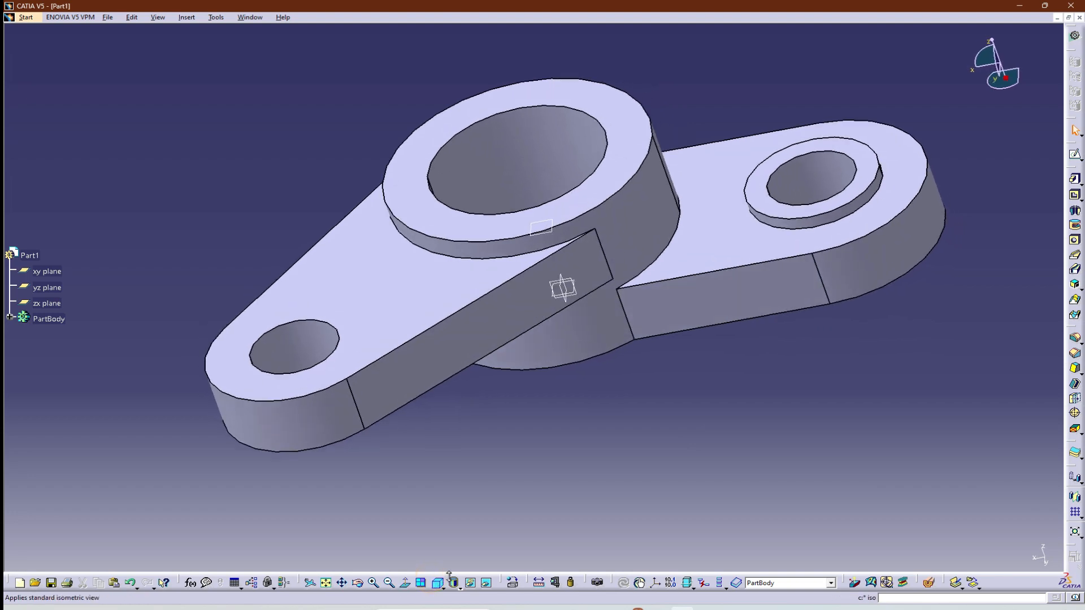
{"action": "middle_click_drag", "start_coordinate": [662, 412], "coordinate": [418, 430]}
{"action": "middle_click_drag", "start_coordinate": [751, 330], "coordinate": [782, 394]}
{"action": "middle_click_drag", "start_coordinate": [642, 380], "coordinate": [645, 418], "text": "ctrl"}
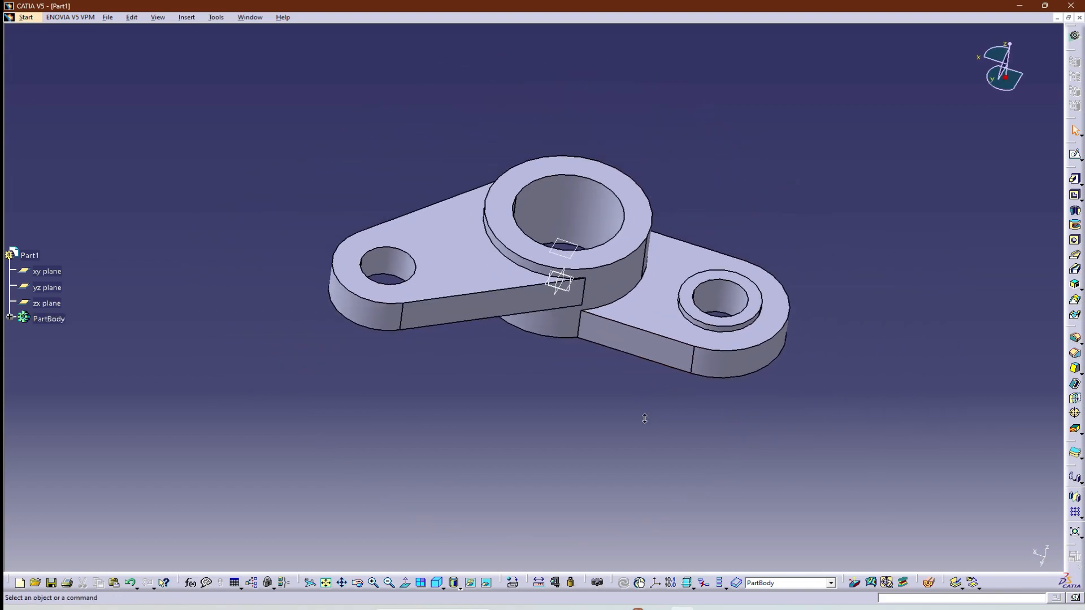
{"action": "key", "text": "alt+Tab"}
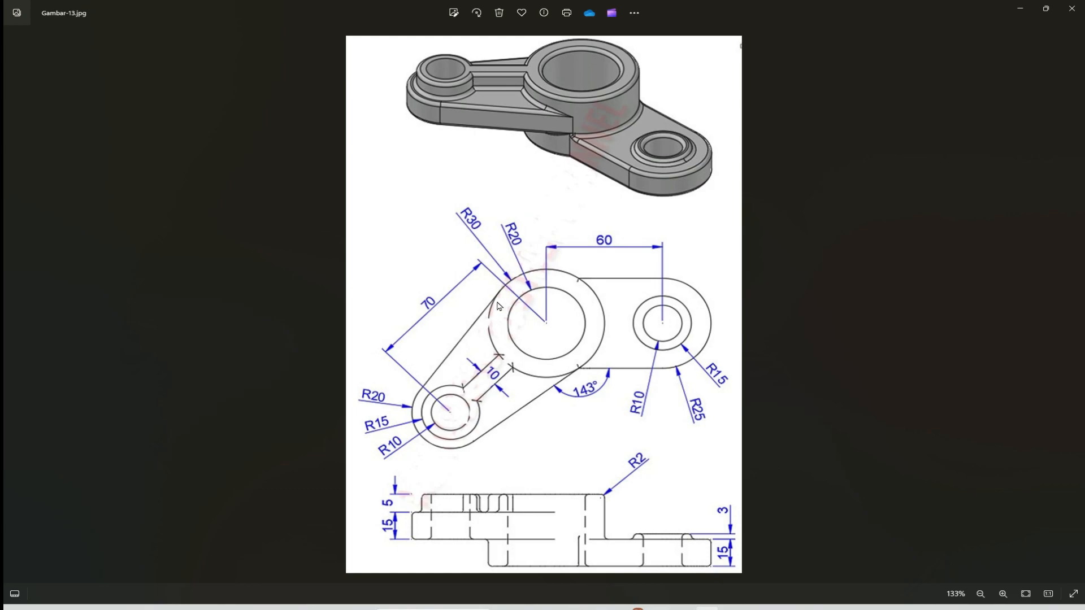
{"action": "key", "text": "alt+Tab"}
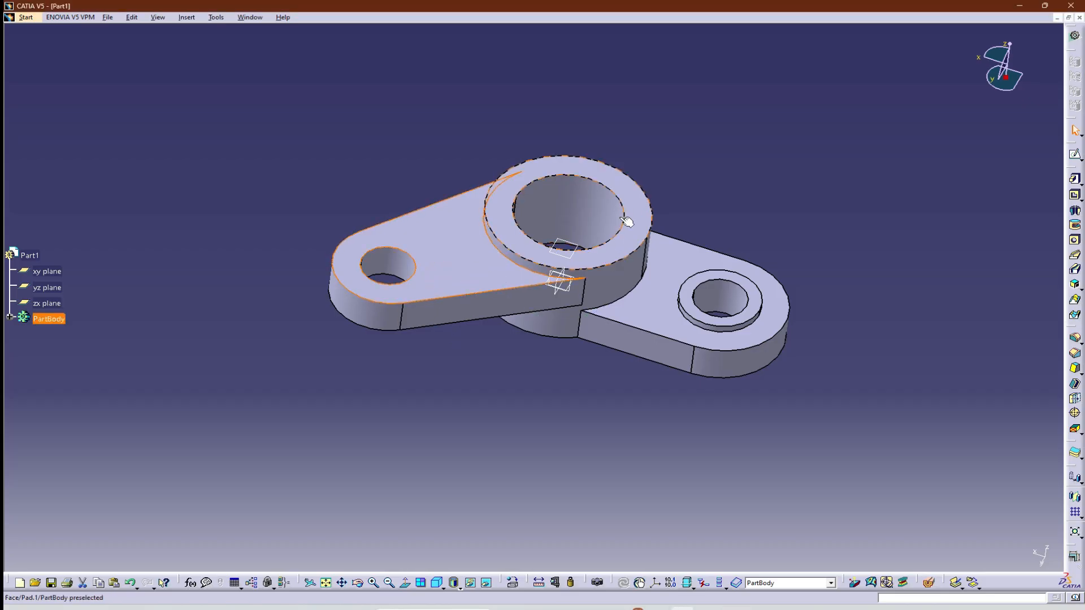
{"action": "left_click", "coordinate": [1075, 154]}
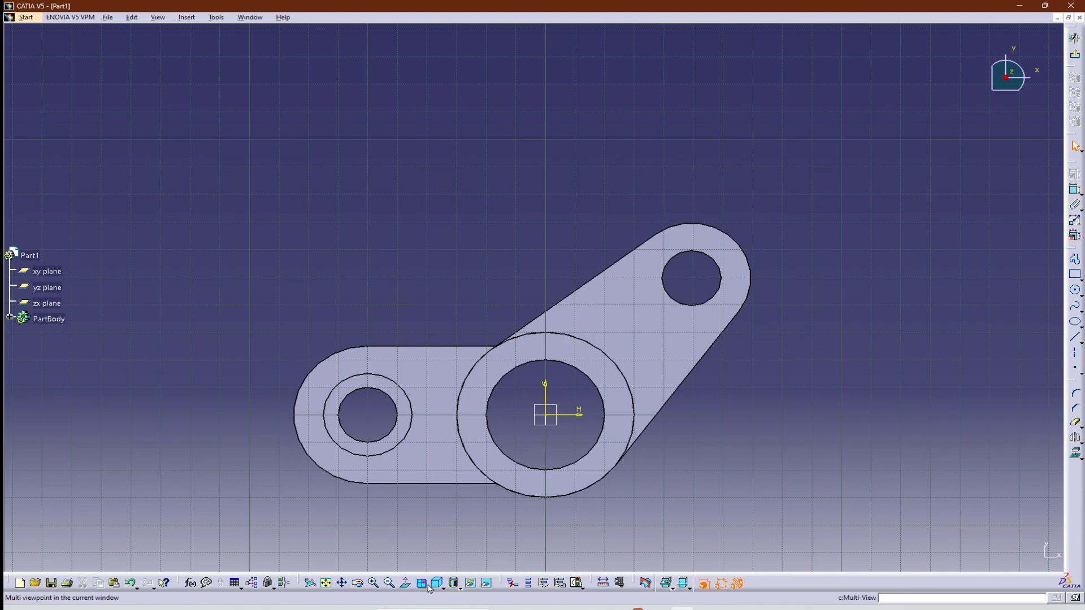
{"action": "left_click", "coordinate": [404, 583]}
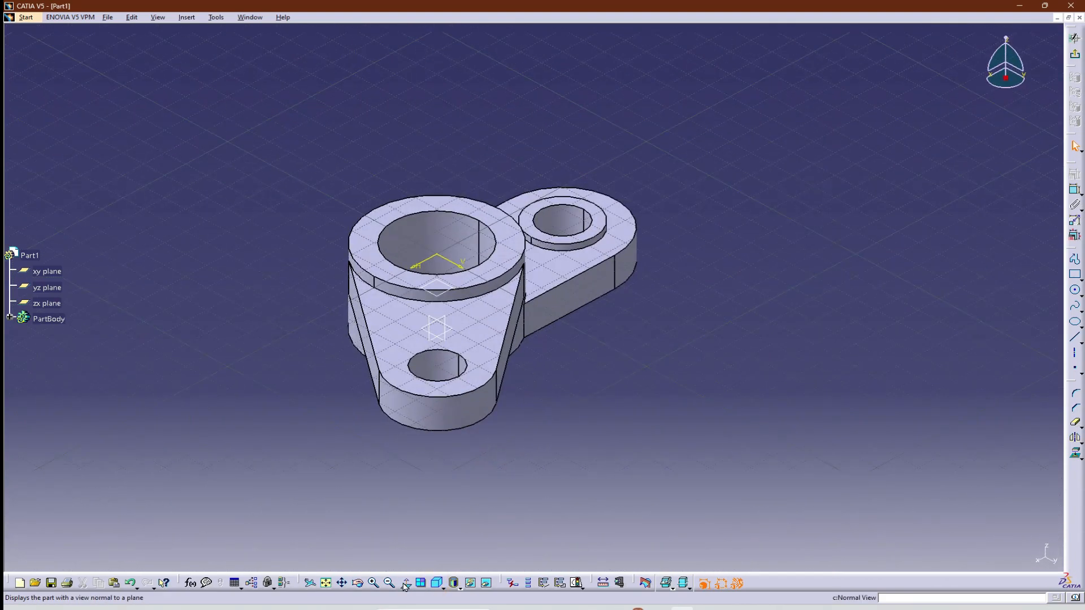
{"action": "left_click", "coordinate": [405, 583]}
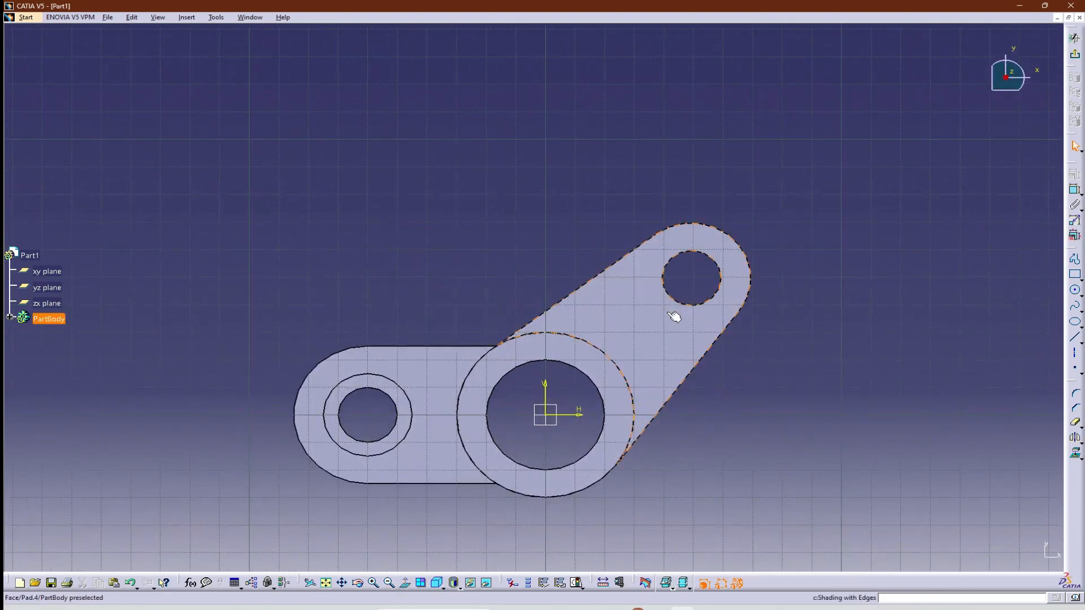
{"action": "left_click", "coordinate": [438, 585]}
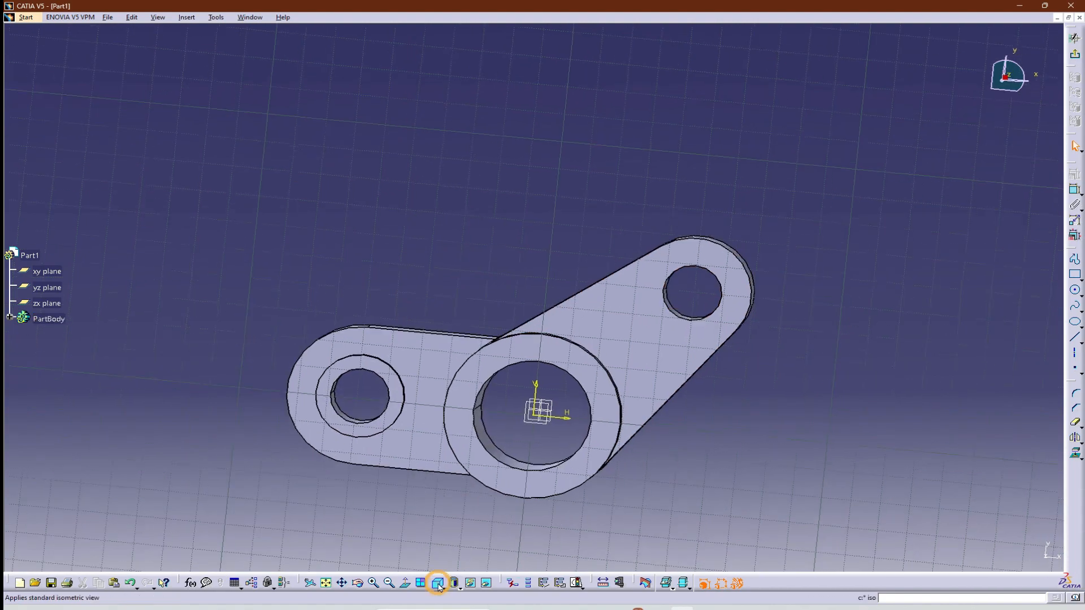
{"action": "middle_click_drag", "start_coordinate": [669, 383], "coordinate": [394, 419]}
{"action": "left_click", "coordinate": [405, 583]}
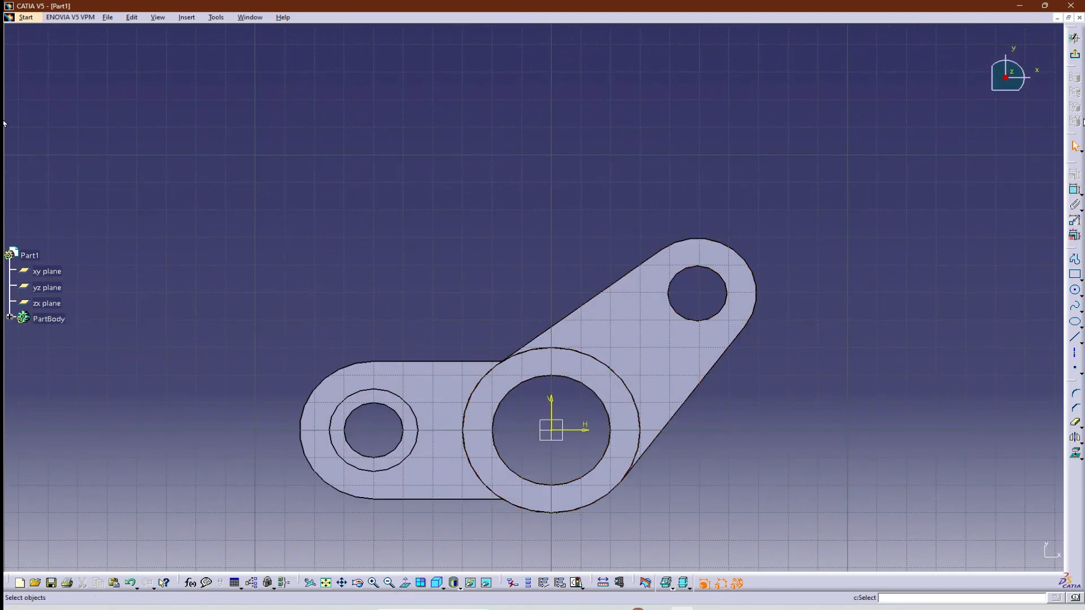
Sketch two concentric circles beyond the second arm's end, about 20 mm and 45 mm in diameter.
{"action": "left_click", "coordinate": [1069, 291]}
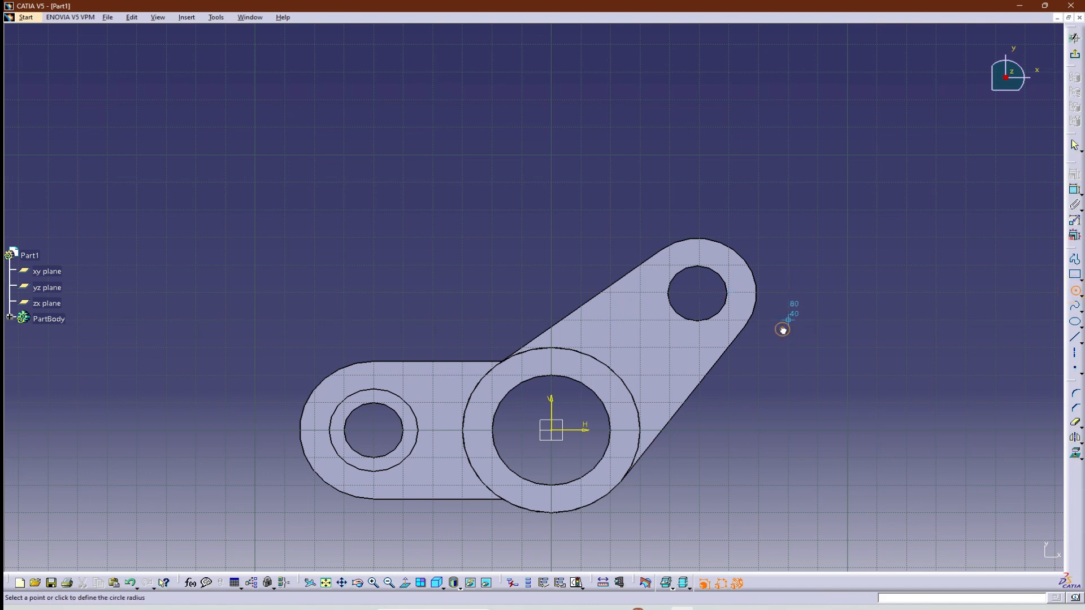
{"action": "left_click", "coordinate": [769, 343]}
{"action": "left_click", "coordinate": [789, 320]}
{"action": "left_click", "coordinate": [777, 384]}
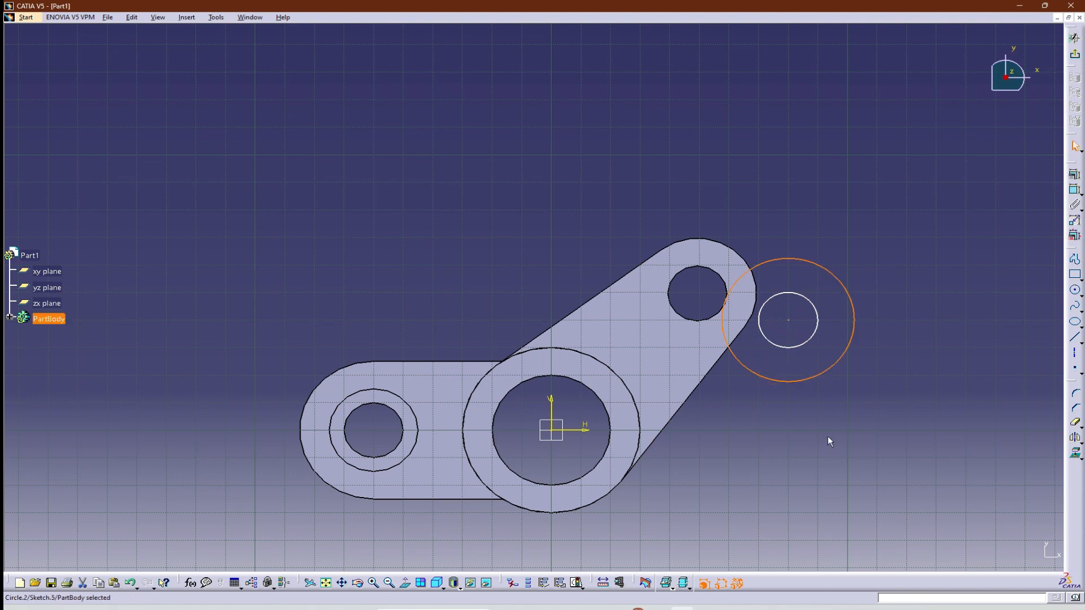
{"action": "left_click", "coordinate": [884, 422]}
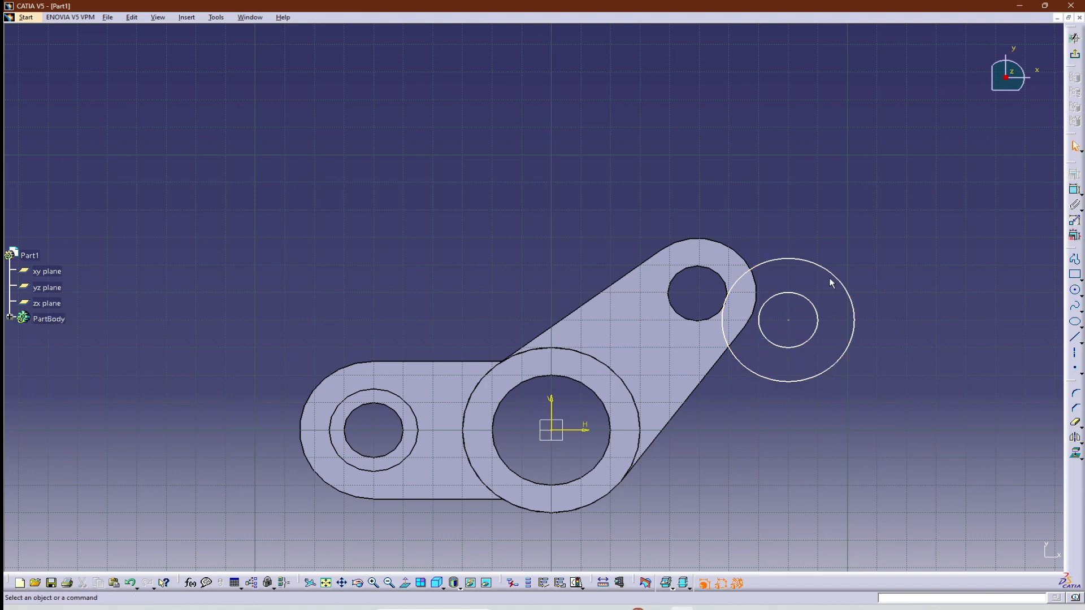
Check the boss radii in the Gambar-13 drawing and add diameter dimensions to both the inner and outer circles.
{"action": "left_click", "coordinate": [1072, 190]}
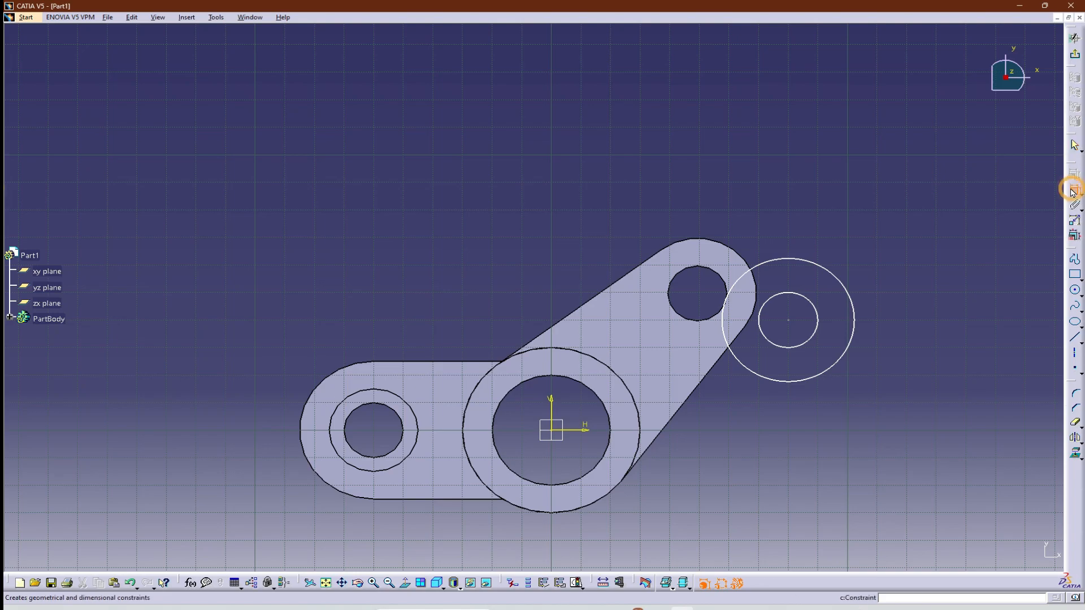
{"action": "key", "text": "alt+Tab"}
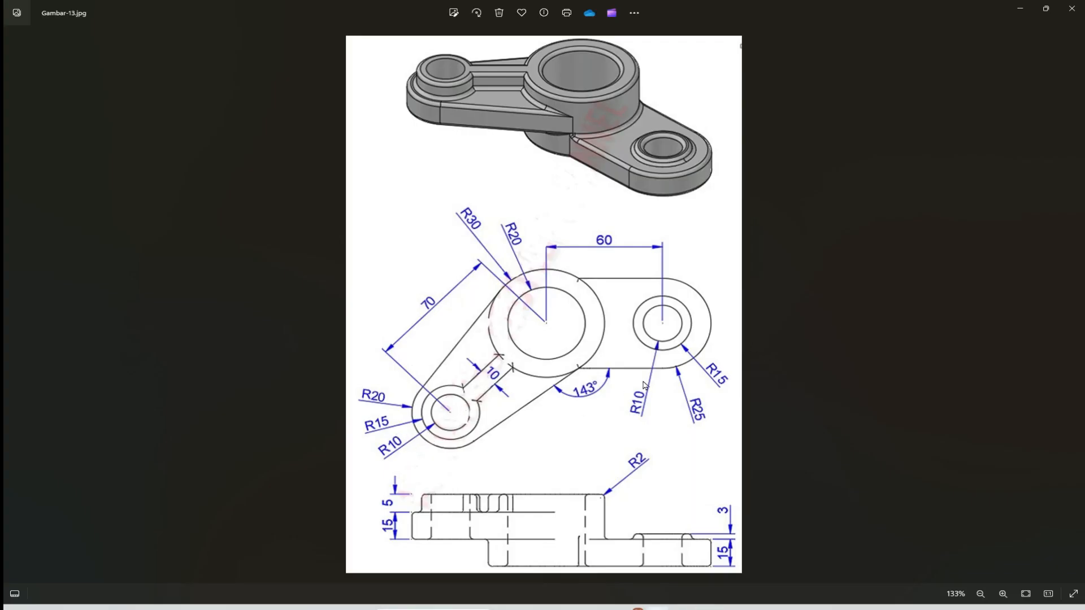
{"action": "key", "text": "alt+Tab"}
{"action": "left_click", "coordinate": [804, 298]}
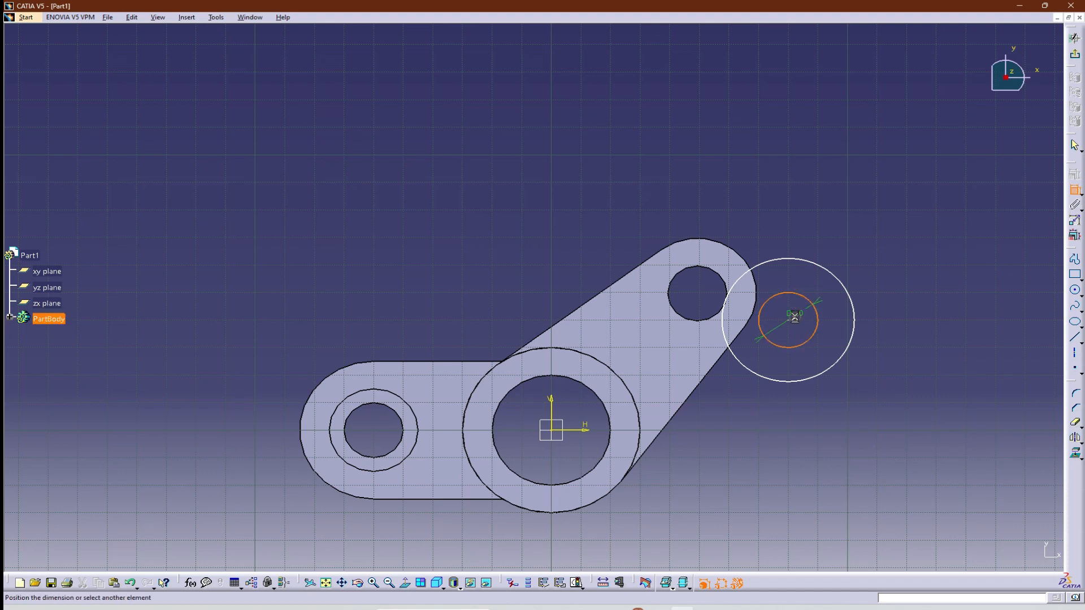
{"action": "left_click", "coordinate": [795, 318]}
{"action": "left_click", "coordinate": [837, 275]}
{"action": "left_click", "coordinate": [835, 321]}
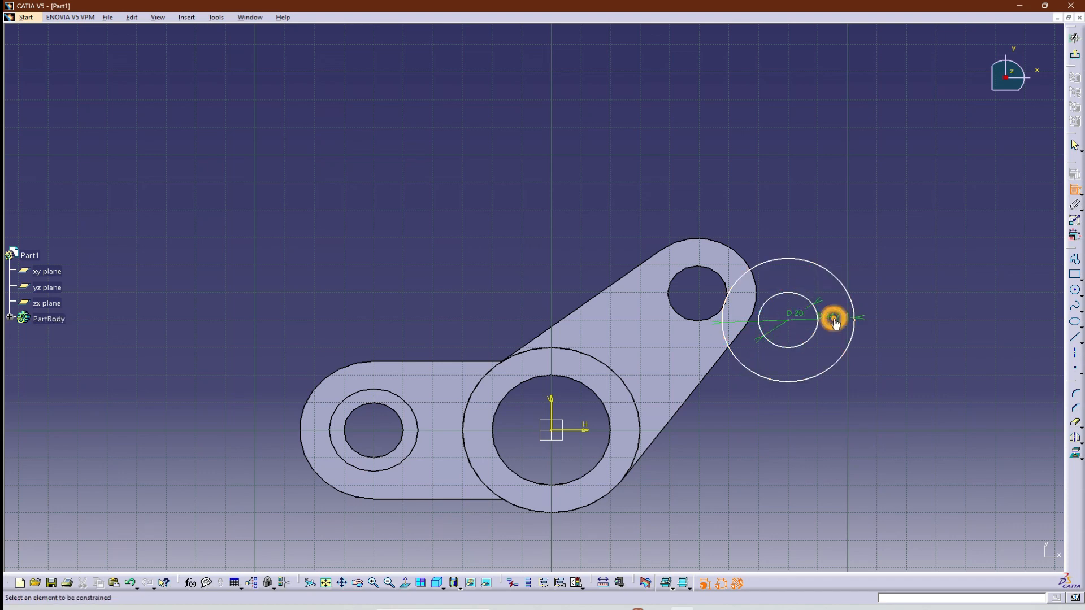
Set the outer circle's diameter to 30 mm and the inner one to 20 mm, and roll back these edits.
{"action": "double_click", "coordinate": [834, 318]}
{"action": "type", "text": "30"}
{"action": "key", "text": "Return"}
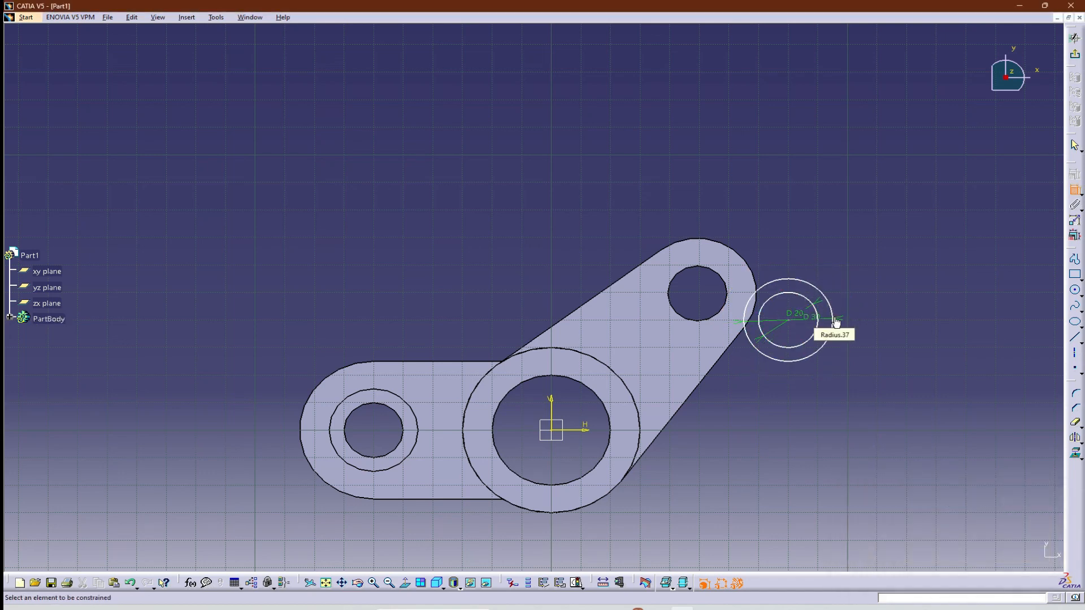
{"action": "double_click", "coordinate": [793, 313]}
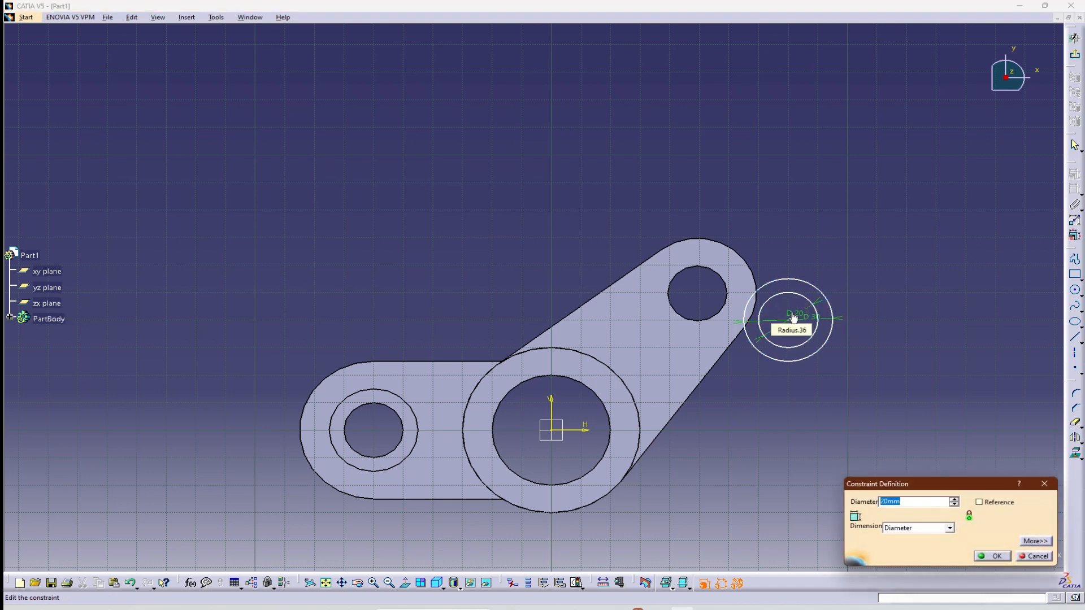
{"action": "type", "text": "20"}
{"action": "key", "text": "Return"}
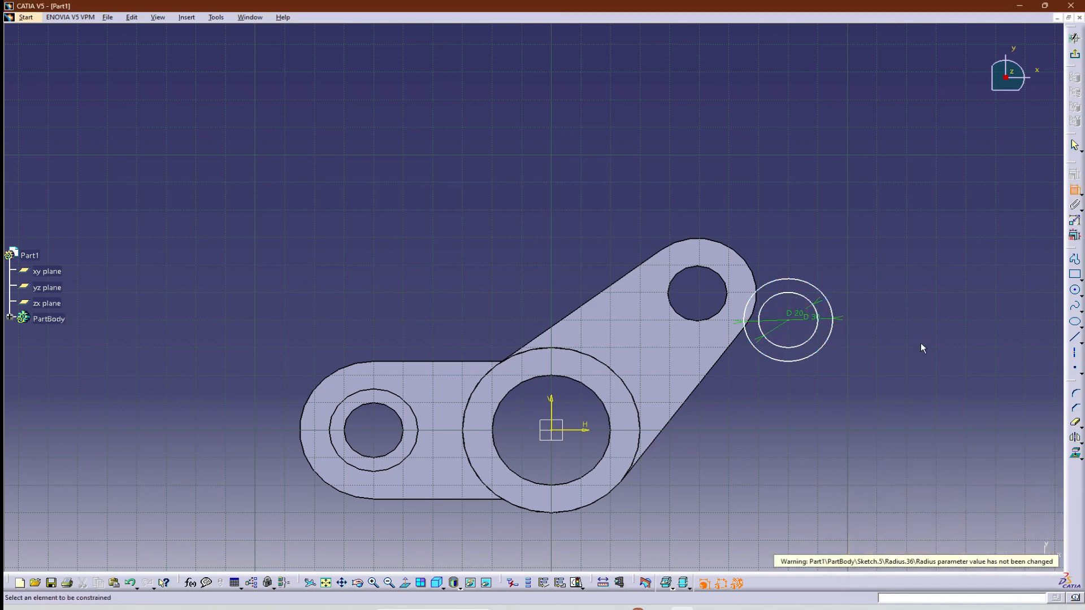
{"action": "left_click_drag", "start_coordinate": [824, 291], "coordinate": [881, 245]}
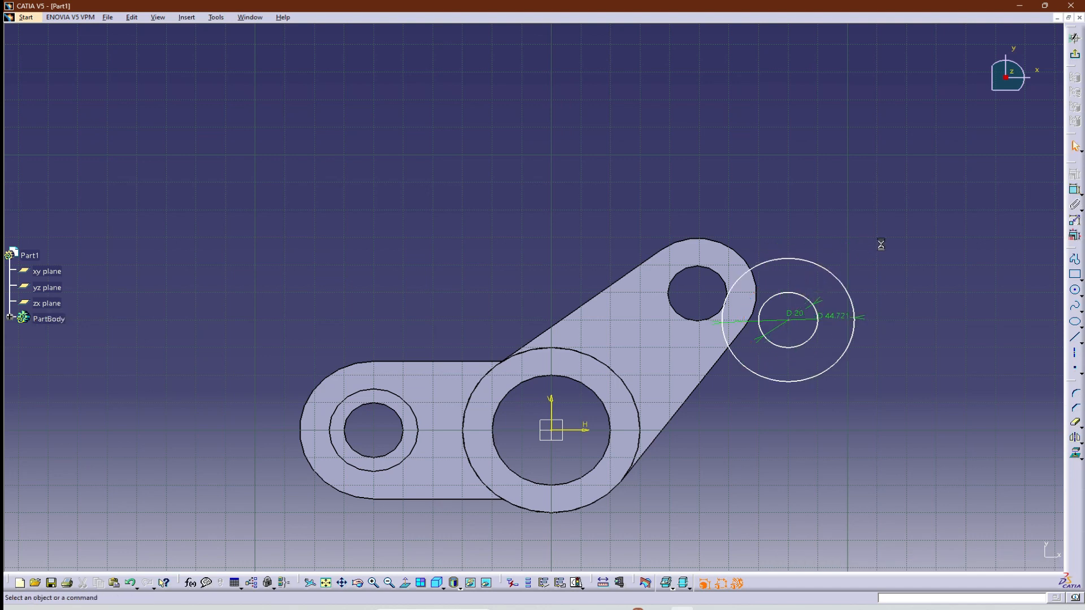
Set the outer circle's diameter to 30 mm.
{"action": "double_click", "coordinate": [835, 317]}
{"action": "type", "text": "30"}
{"action": "key", "text": "Return"}
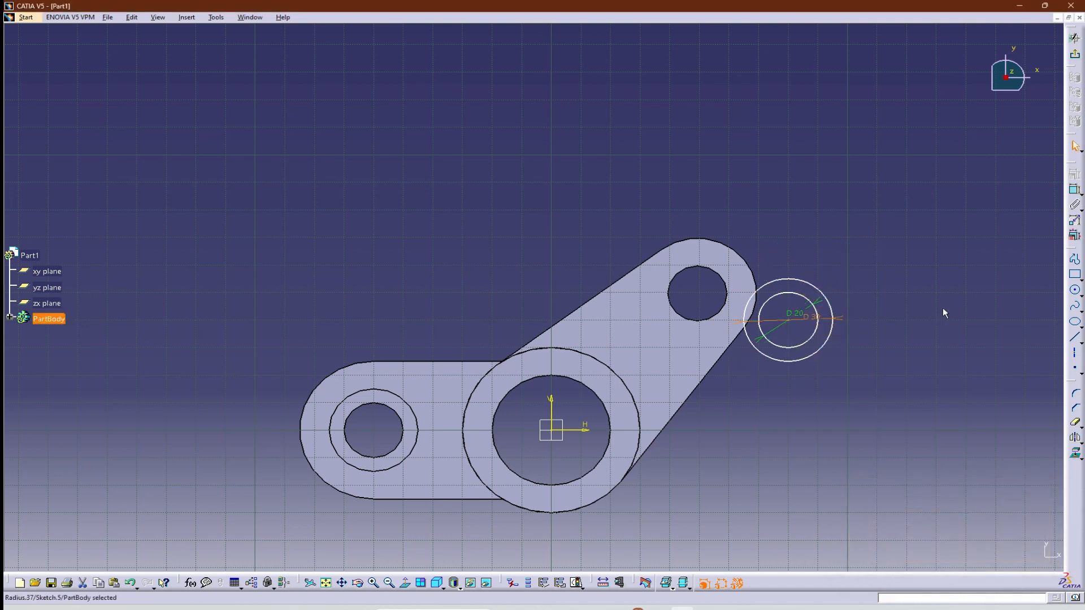
Select the outer 30 mm circle beside the second arm's end.
{"action": "left_click", "coordinate": [1000, 222]}
{"action": "left_click", "coordinate": [819, 290]}
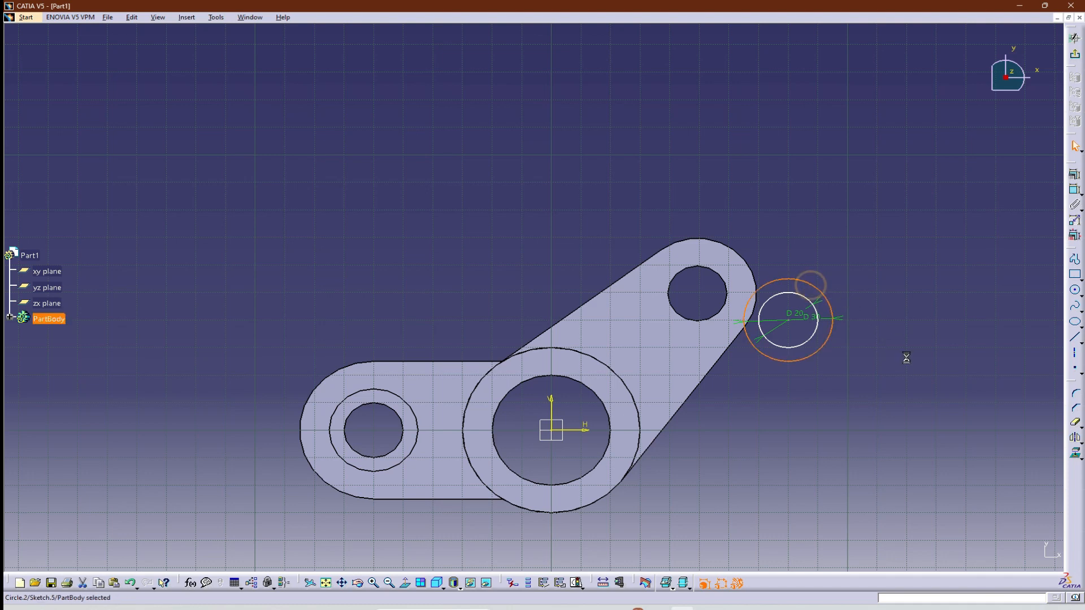
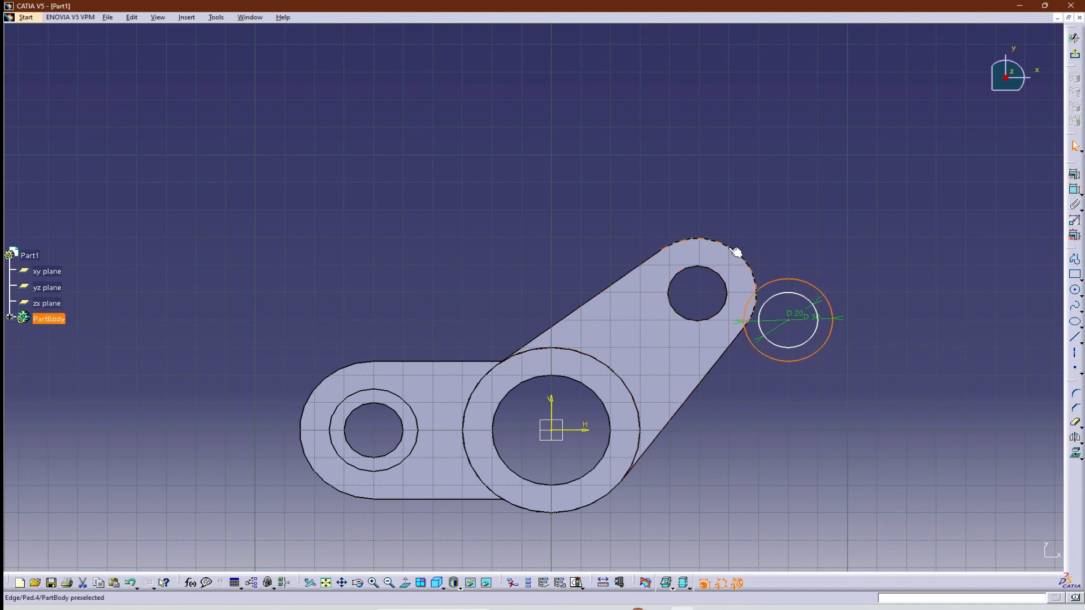
Make the outer 30 mm circle concentric with the hole at the second arm's end.
{"action": "left_click", "coordinate": [717, 275], "text": "ctrl"}
{"action": "left_click", "coordinate": [1074, 174]}
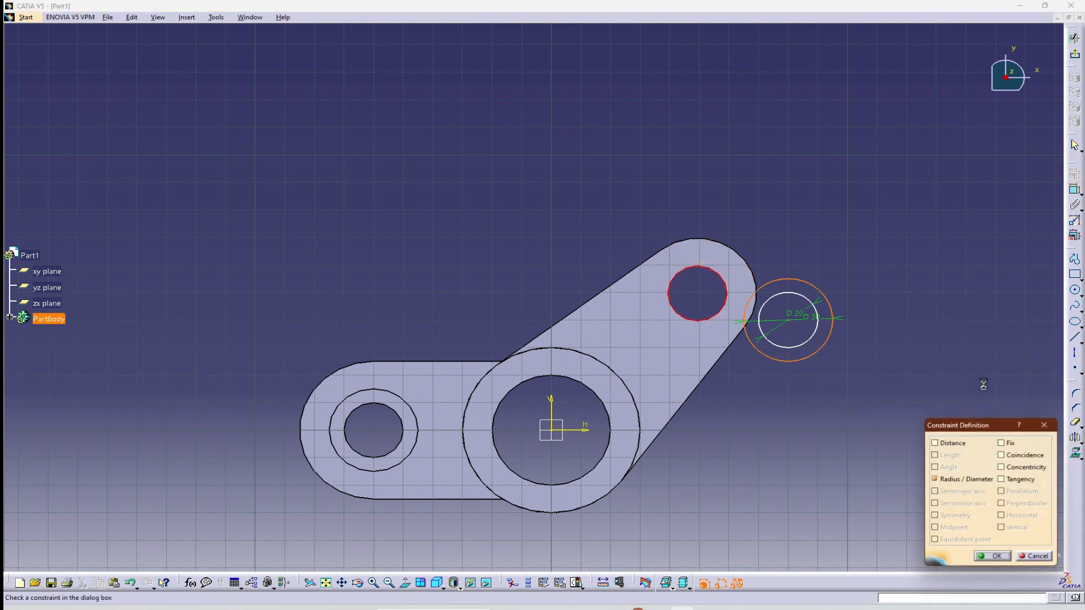
{"action": "left_click", "coordinate": [1001, 467]}
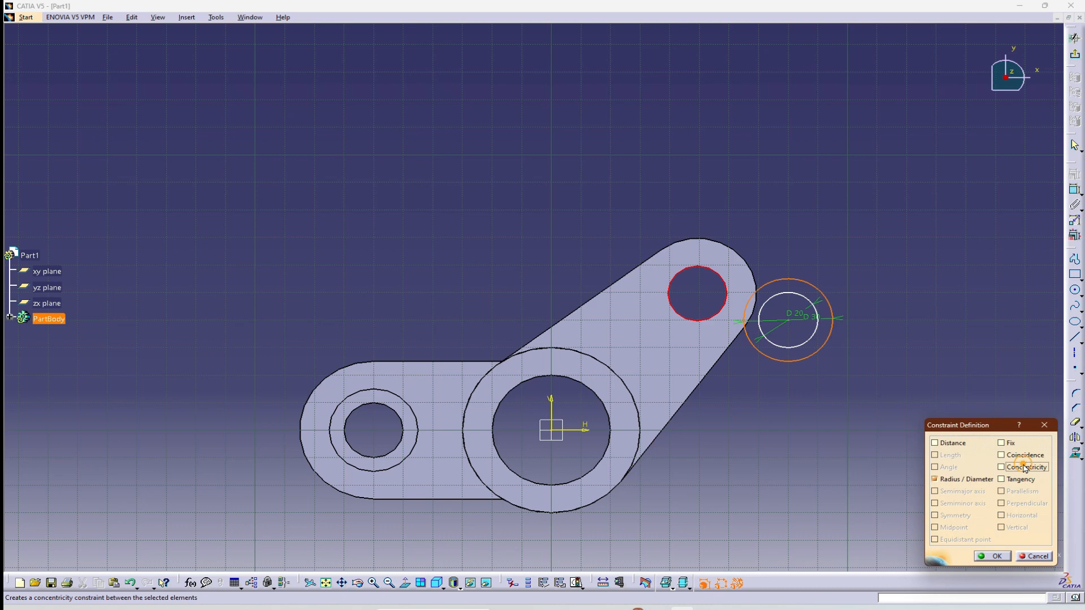
{"action": "left_click", "coordinate": [990, 557]}
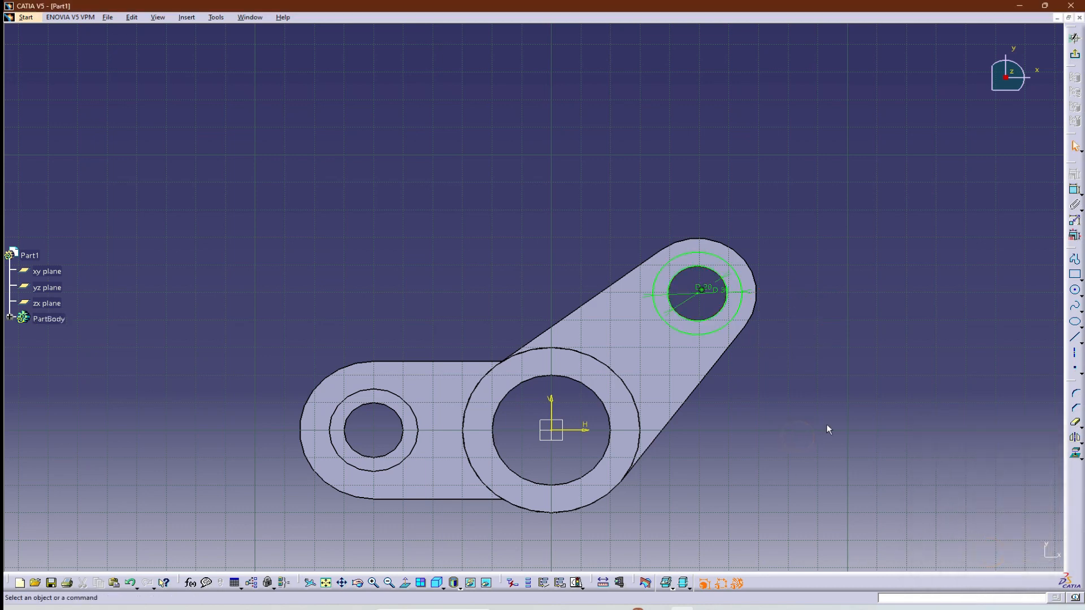
Leave the sketch and pad the boss ring 5 mm above the second arm's top face.
{"action": "left_click", "coordinate": [1075, 146]}
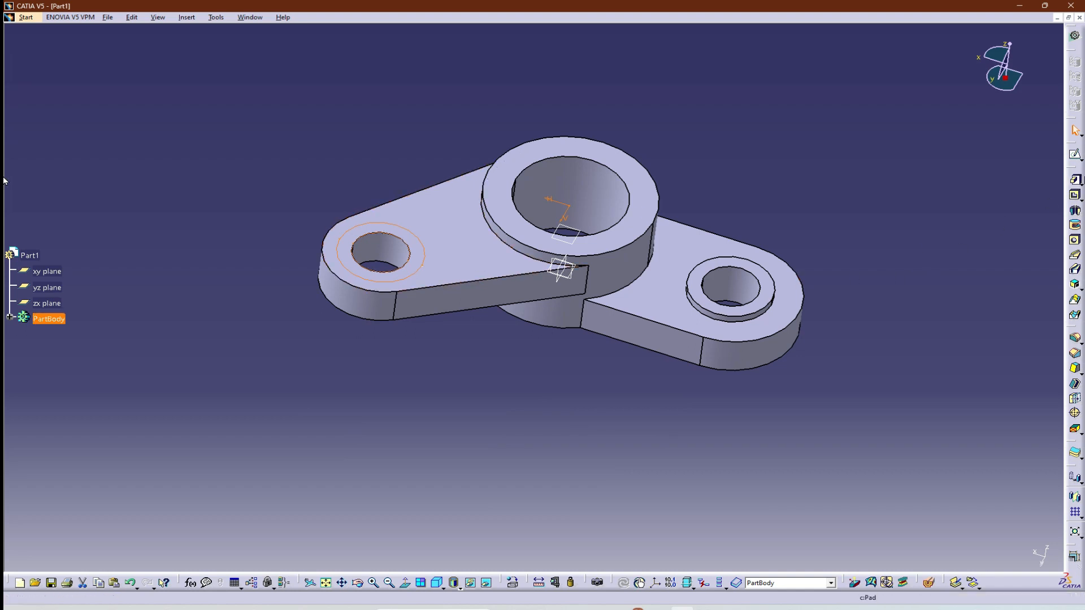
{"action": "left_click", "coordinate": [1074, 179]}
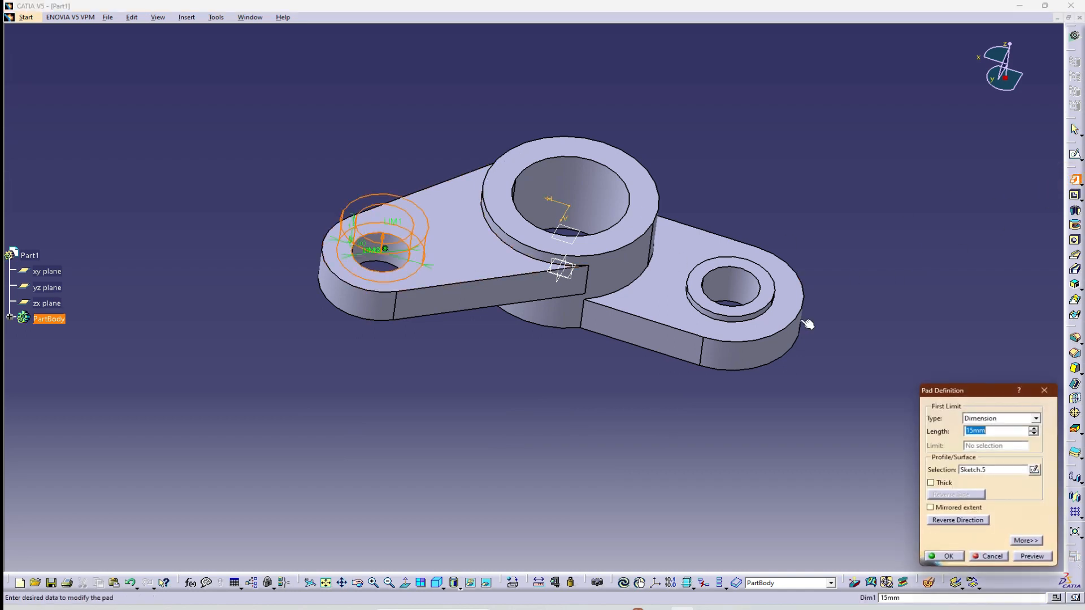
{"action": "key", "text": "Return"}
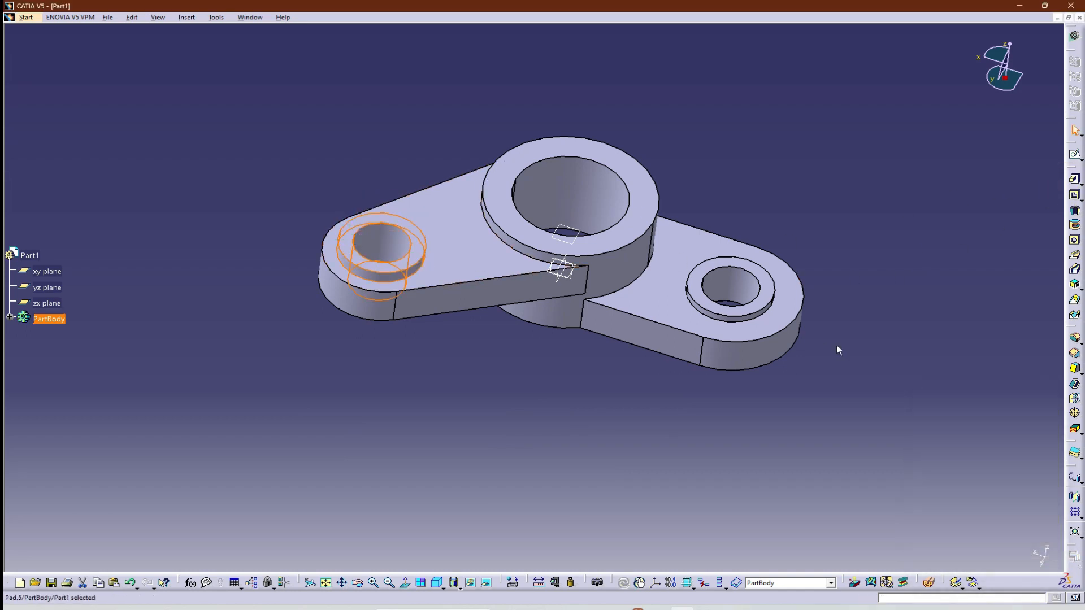
{"action": "left_click", "coordinate": [881, 348]}
Start a sketch on the second arm's top face and check the rib dimensions in the Gambar-13 drawing.
{"action": "left_click", "coordinate": [461, 248]}
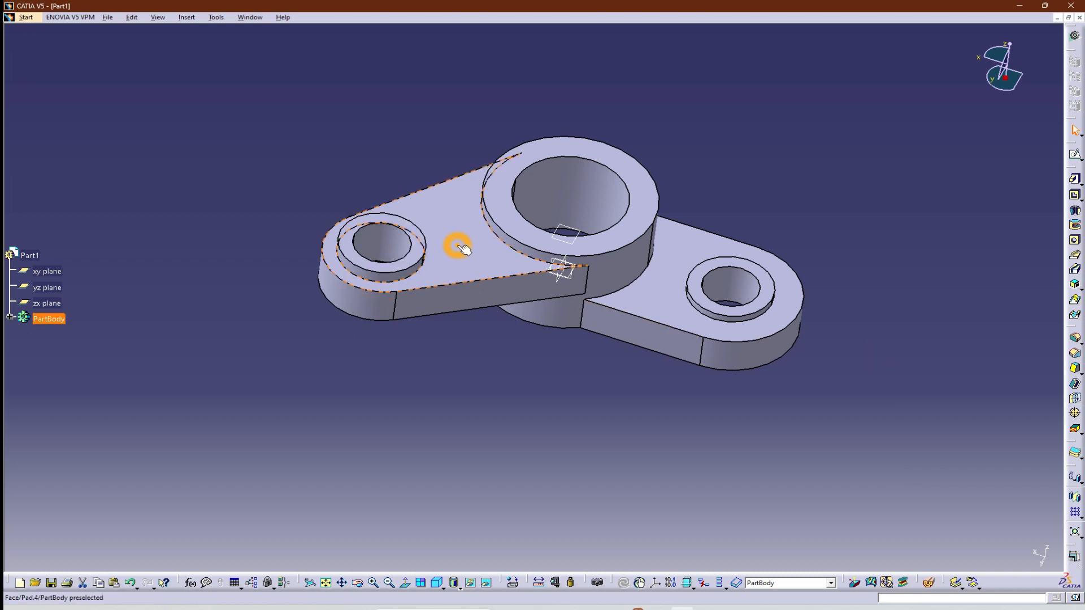
{"action": "left_click", "coordinate": [1074, 153]}
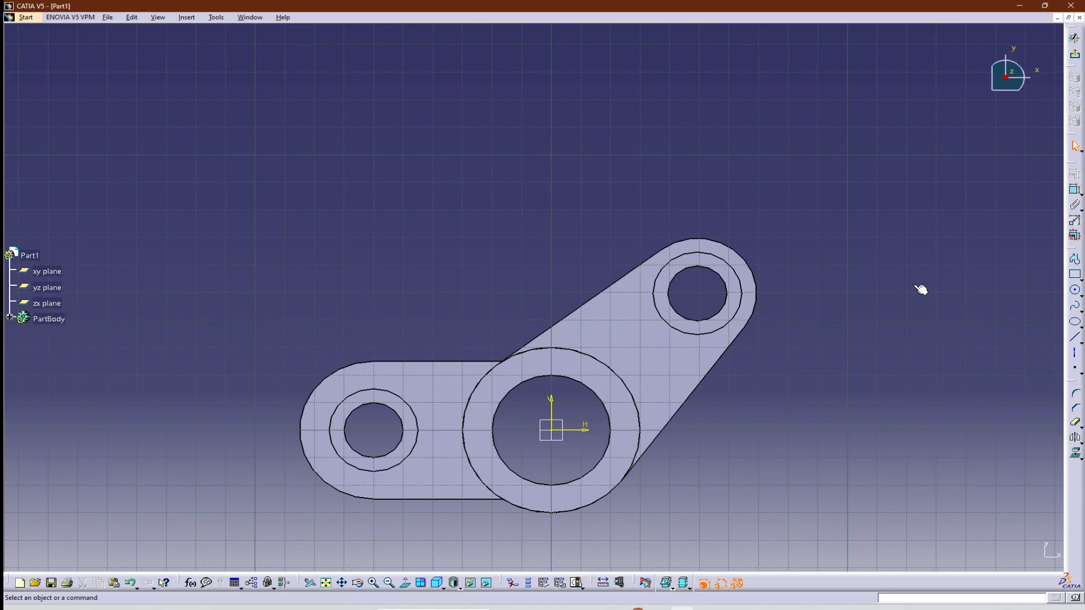
{"action": "key", "text": "alt+Tab"}
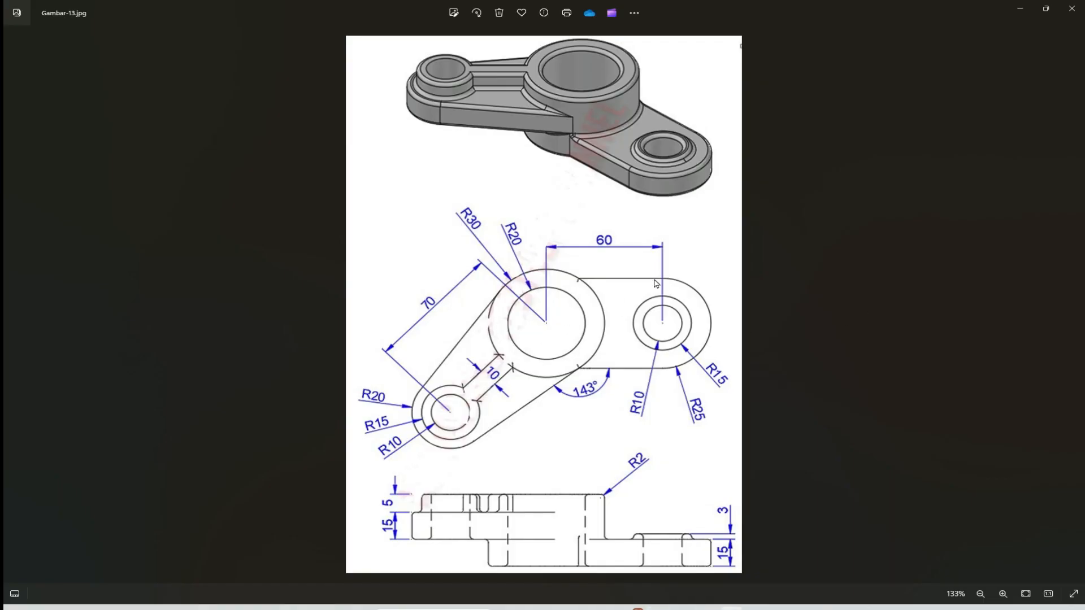
{"action": "key", "text": "alt+Tab"}
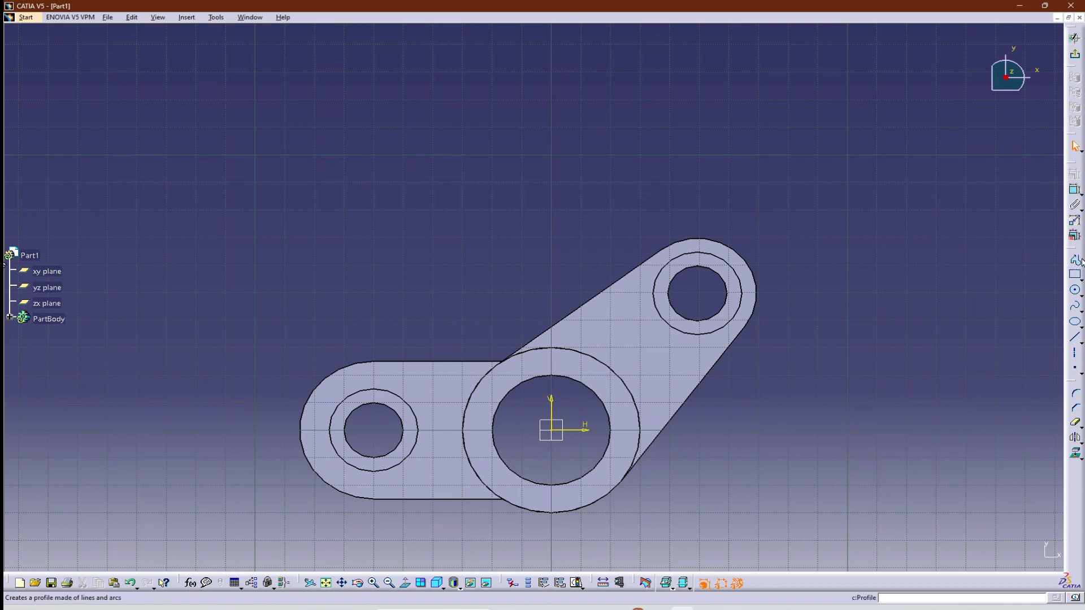
Sketch a circle about 45 mm in diameter around the second arm's boss and one about 57 mm centred on the origin.
{"action": "left_click", "coordinate": [1075, 292]}
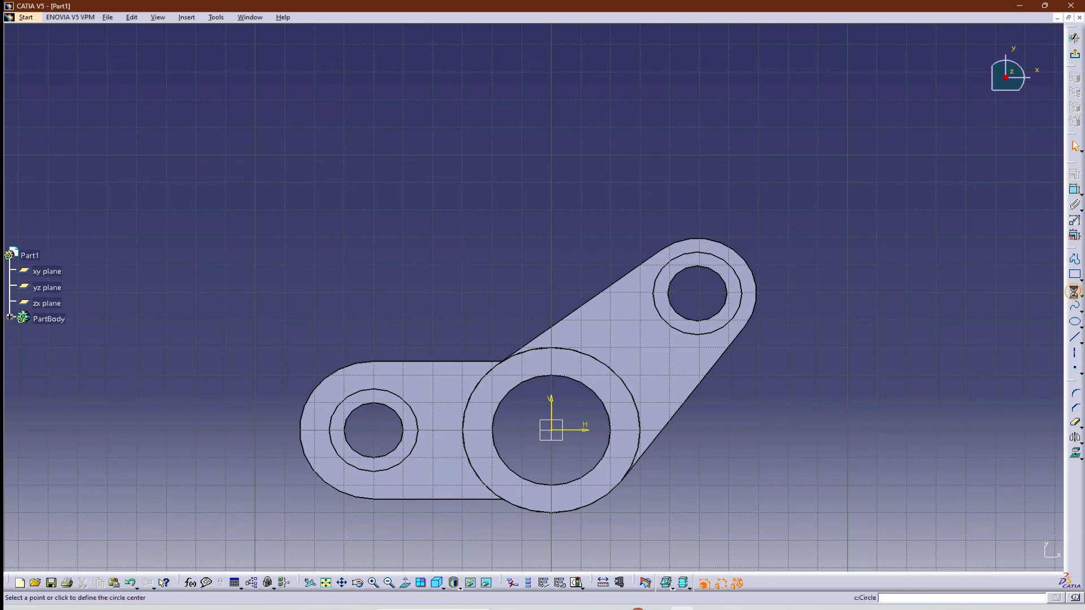
{"action": "left_click", "coordinate": [699, 294]}
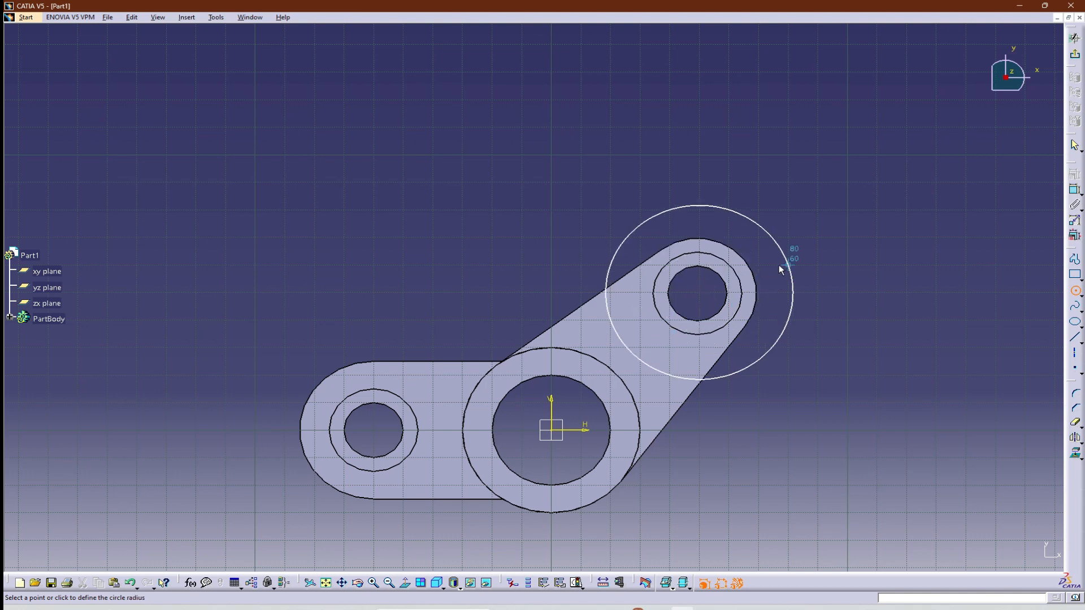
{"action": "left_click", "coordinate": [764, 257]}
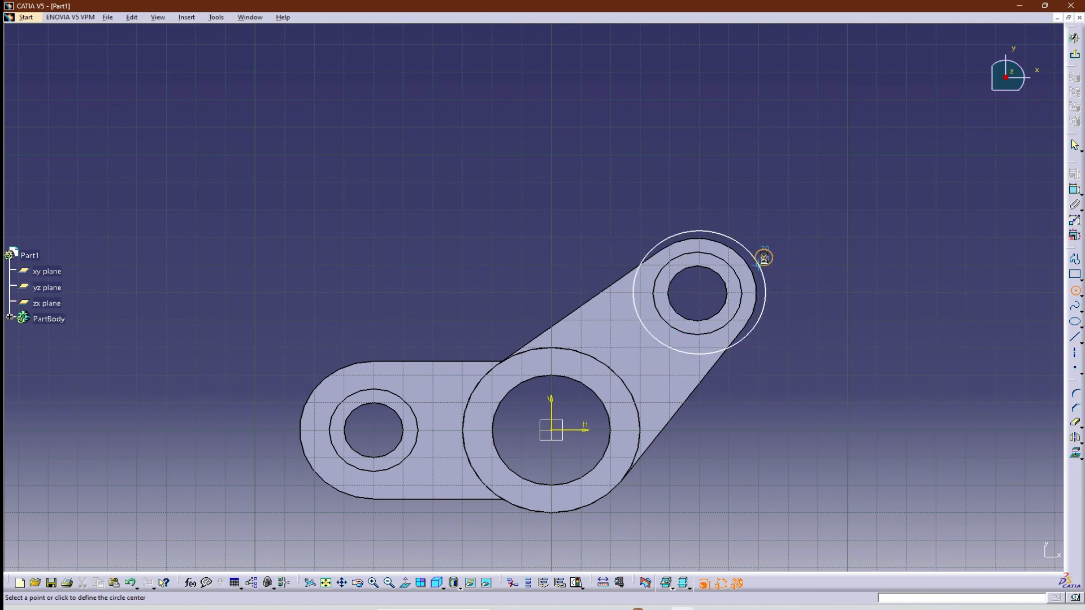
{"action": "left_click", "coordinate": [561, 434]}
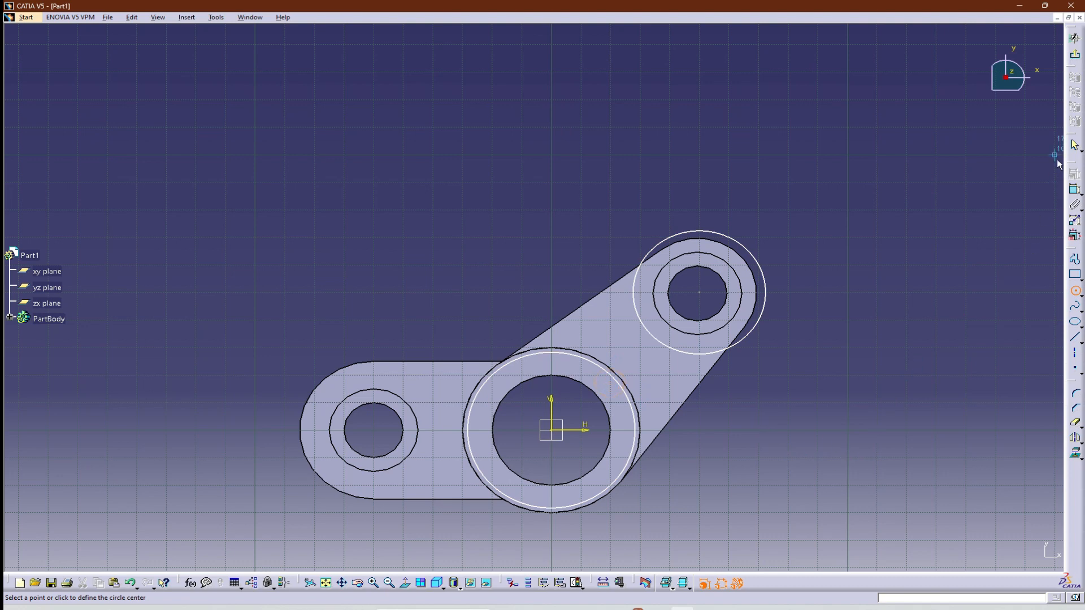
Dimension the circle around the second arm's boss and set its diameter to 40 mm.
{"action": "left_click", "coordinate": [1074, 189]}
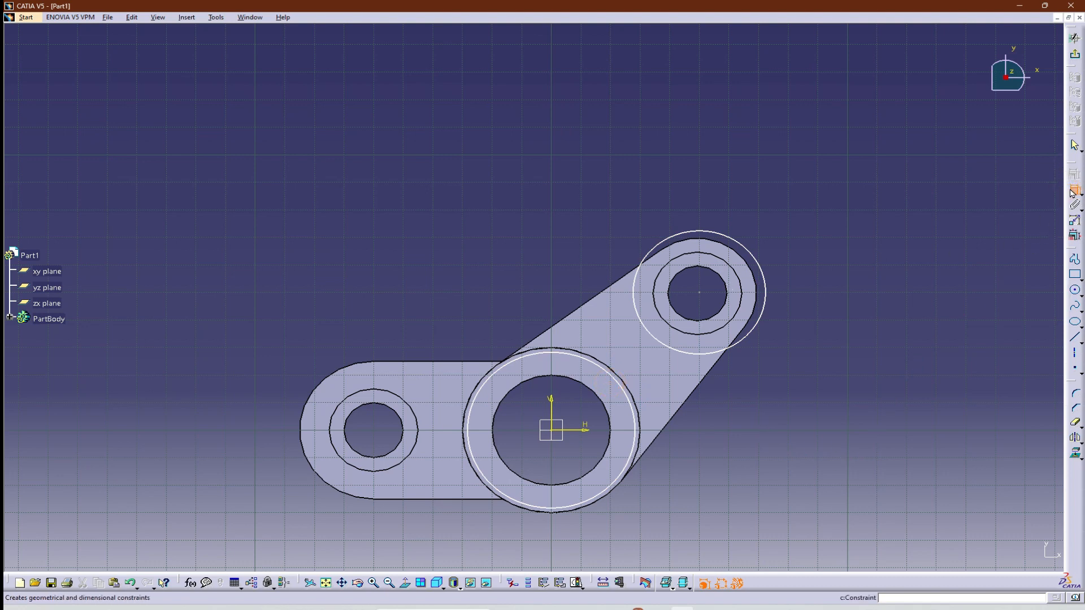
{"action": "left_click", "coordinate": [745, 248]}
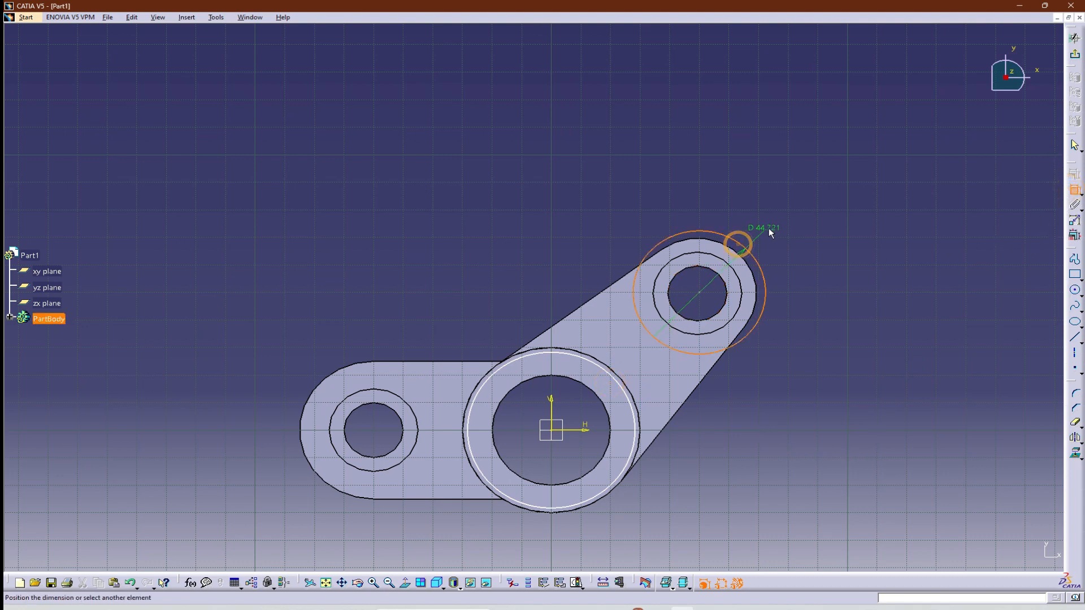
{"action": "left_click", "coordinate": [795, 224]}
{"action": "double_click", "coordinate": [795, 223]}
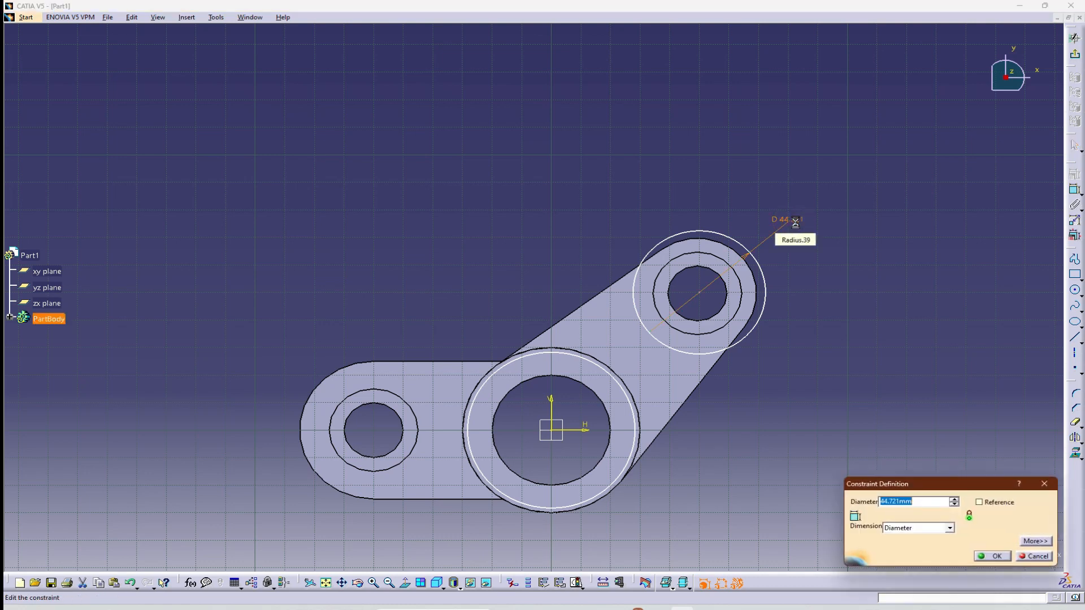
{"action": "type", "text": "40"}
{"action": "key", "text": "Return"}
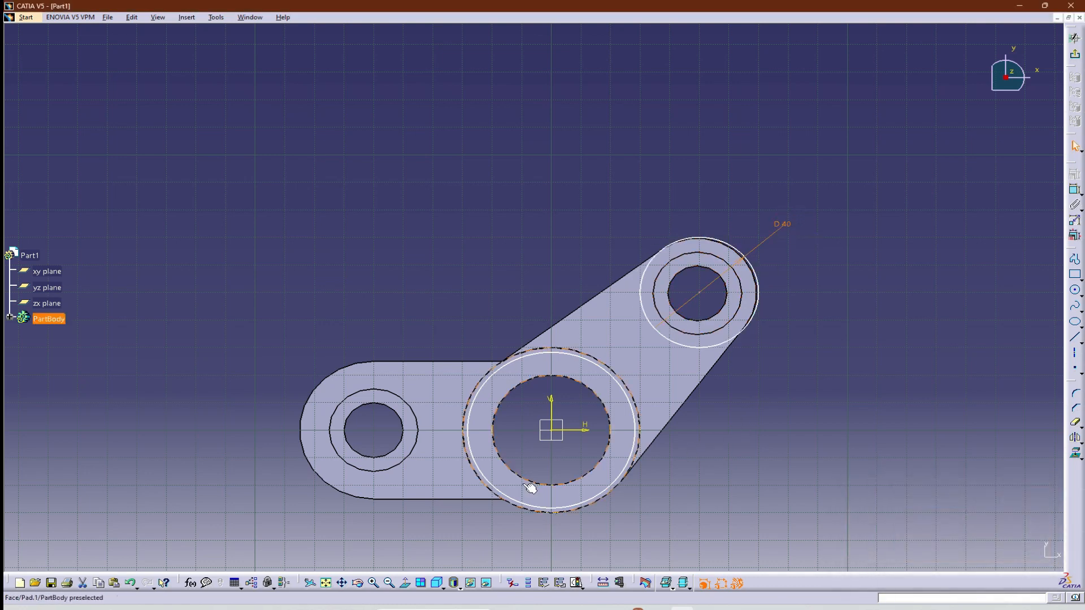
Dimension the circle around the central hub and set its diameter to 60 mm.
{"action": "left_click", "coordinate": [593, 366]}
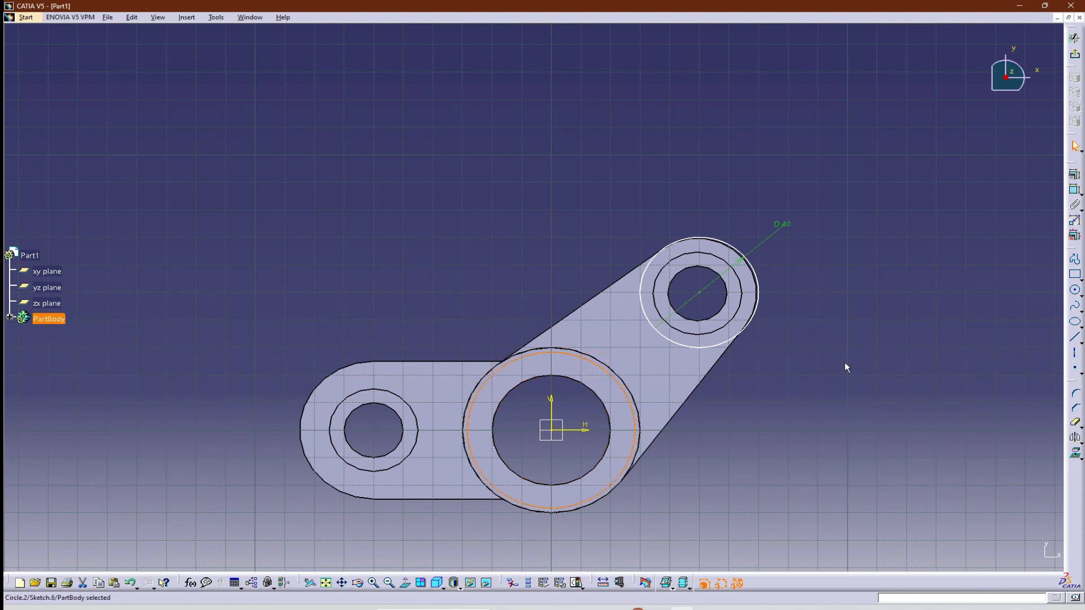
{"action": "left_click", "coordinate": [1074, 174]}
{"action": "left_click", "coordinate": [599, 526]}
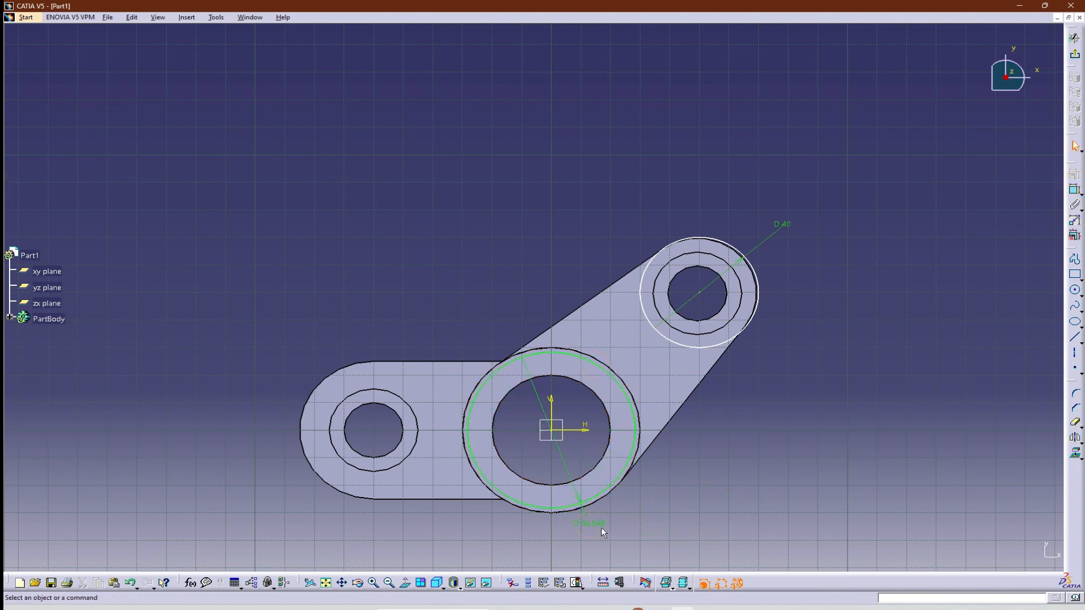
{"action": "double_click", "coordinate": [598, 525]}
{"action": "type", "text": "60"}
{"action": "key", "text": "Return"}
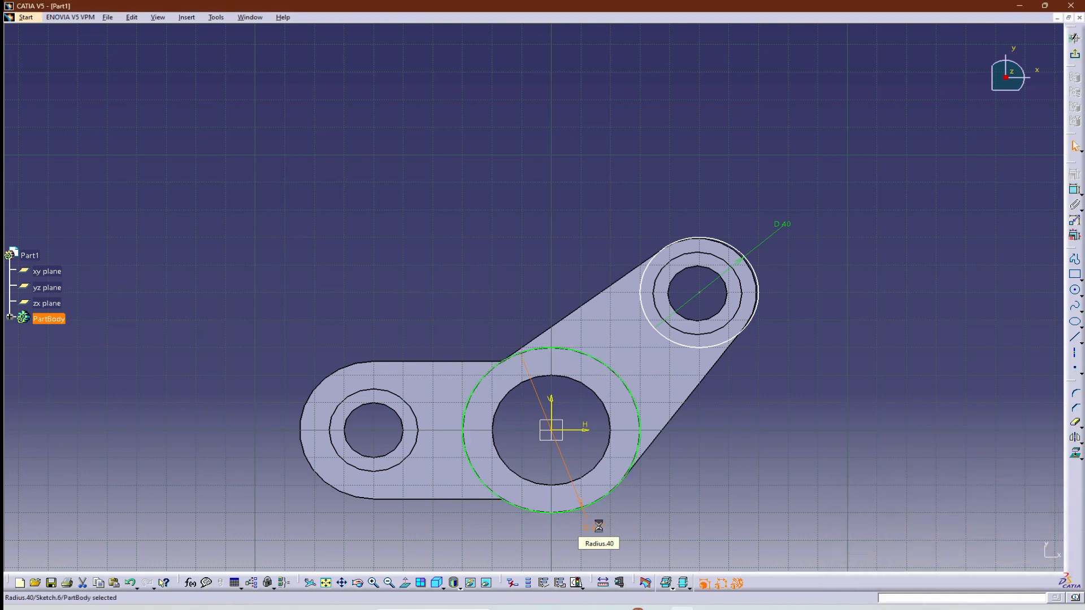
Make the 40 mm circle concentric with the hole at the second arm's end.
{"action": "left_click", "coordinate": [758, 281]}
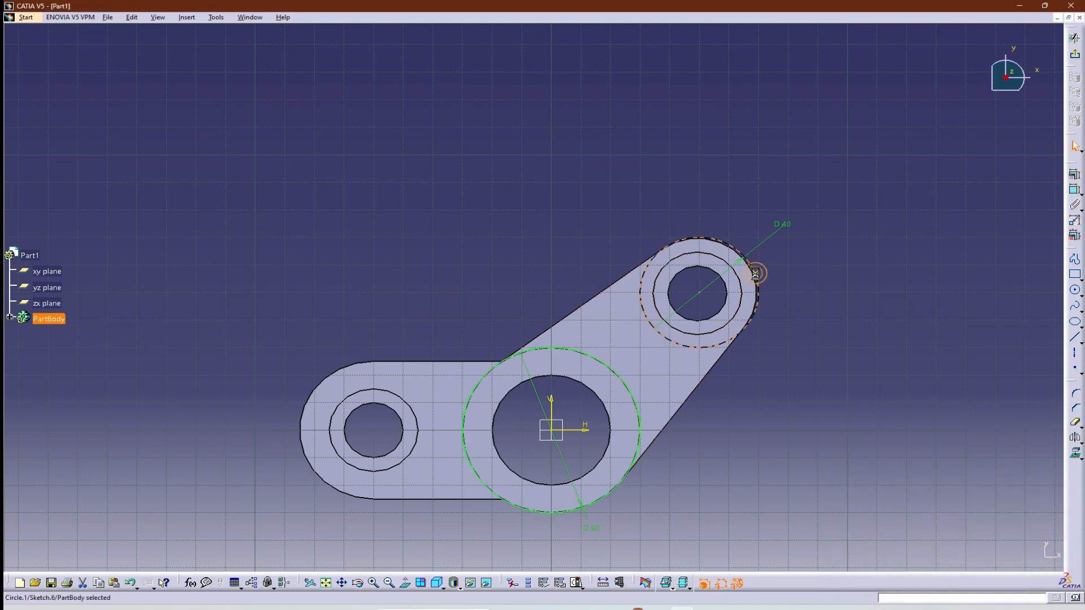
{"action": "left_click", "coordinate": [724, 301], "text": "ctrl"}
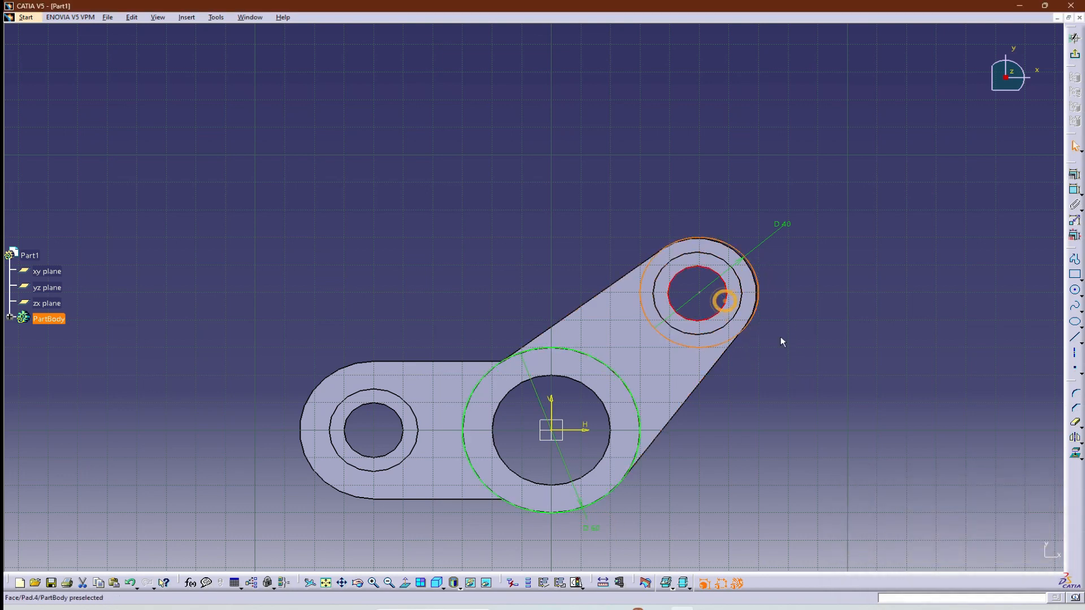
{"action": "left_click", "coordinate": [1070, 171]}
{"action": "left_click", "coordinate": [1011, 467]}
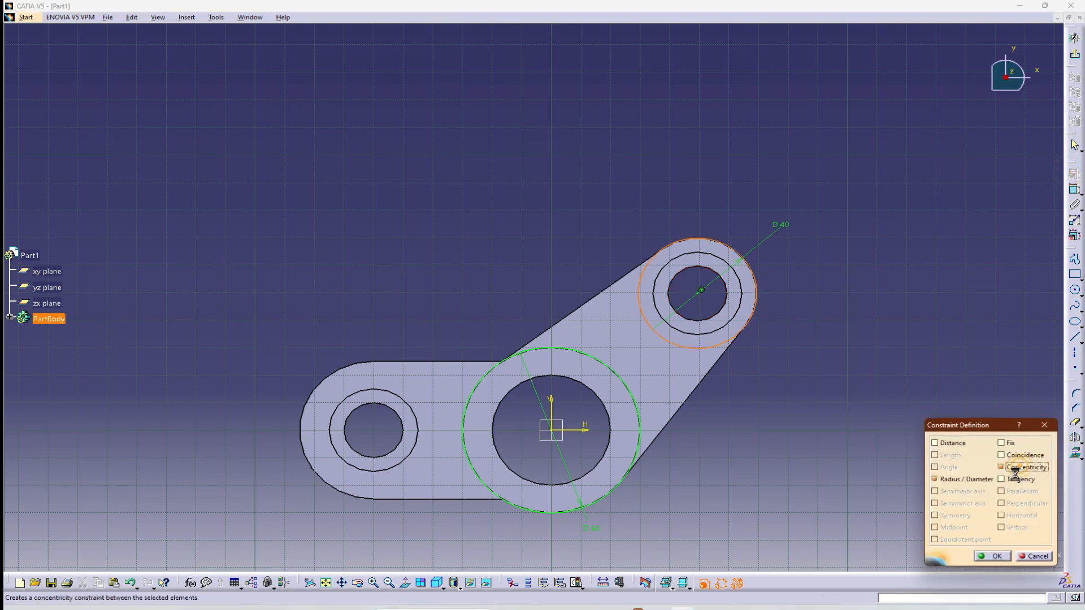
{"action": "left_click", "coordinate": [992, 556]}
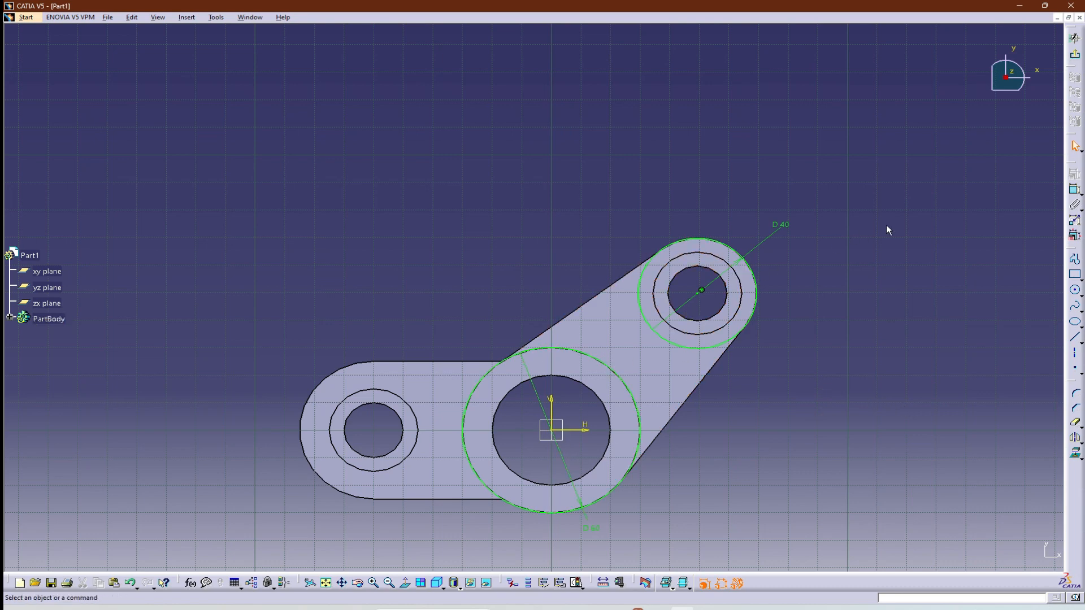
Draw a line from the origin to the centre of the second arm's hole.
{"action": "left_click", "coordinate": [1075, 337]}
{"action": "left_click", "coordinate": [552, 430]}
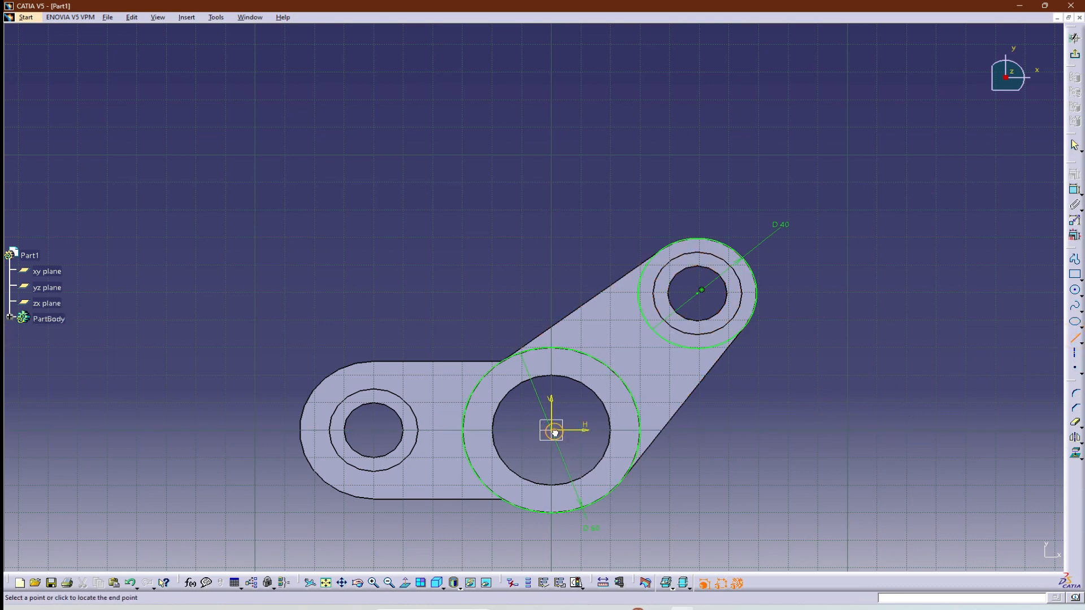
{"action": "left_click", "coordinate": [698, 294]}
{"action": "left_click", "coordinate": [975, 384]}
Offset the arm's centre line about 7 mm towards the lower edge and about 14 mm towards the upper edge.
{"action": "left_click", "coordinate": [1079, 446]}
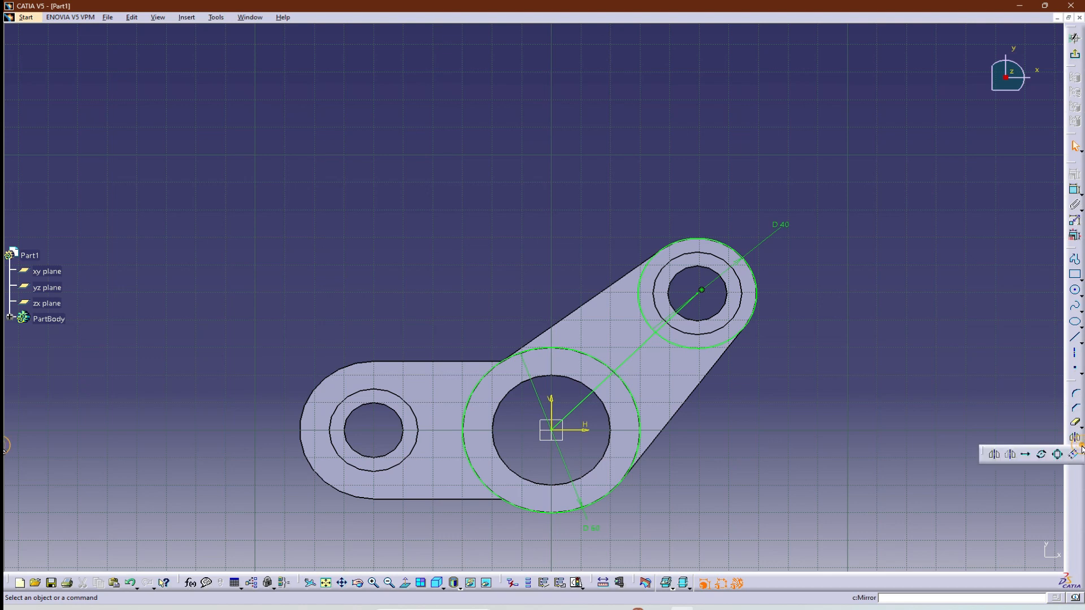
{"action": "left_click", "coordinate": [1073, 455]}
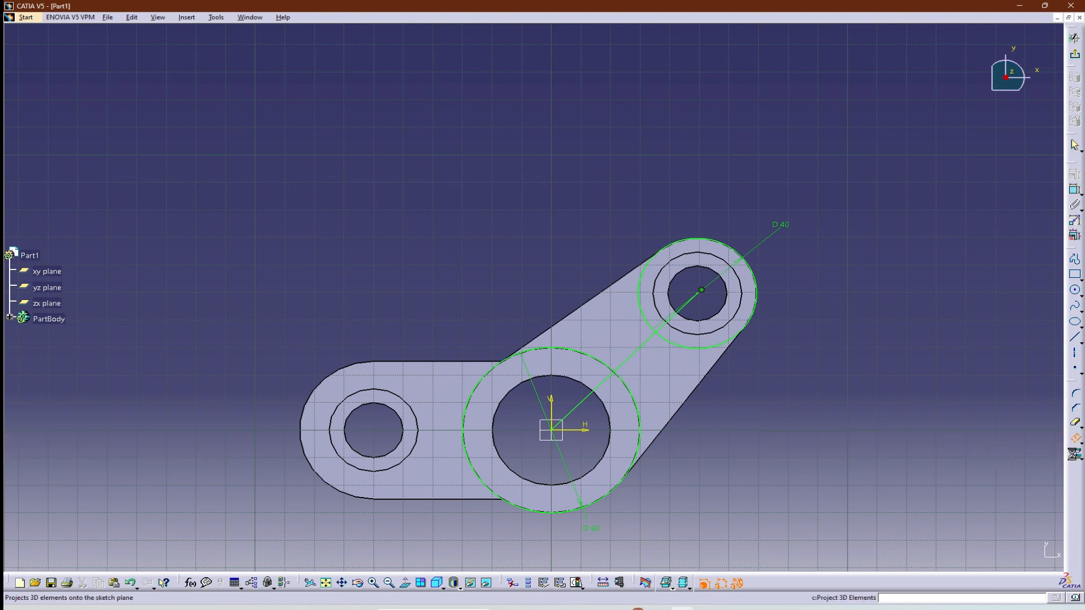
{"action": "left_click", "coordinate": [662, 382]}
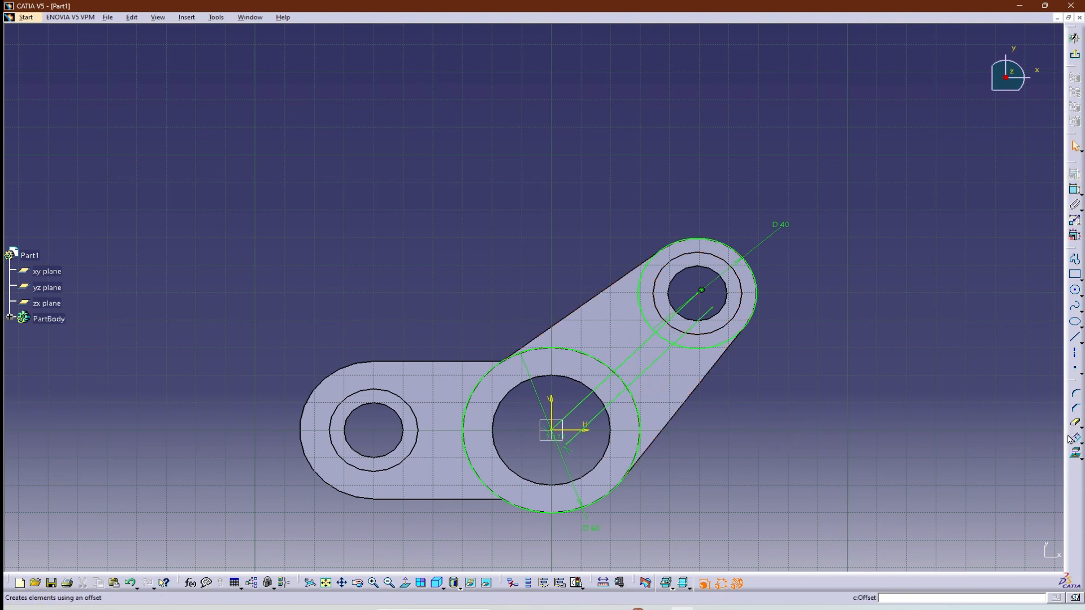
{"action": "left_click", "coordinate": [615, 324]}
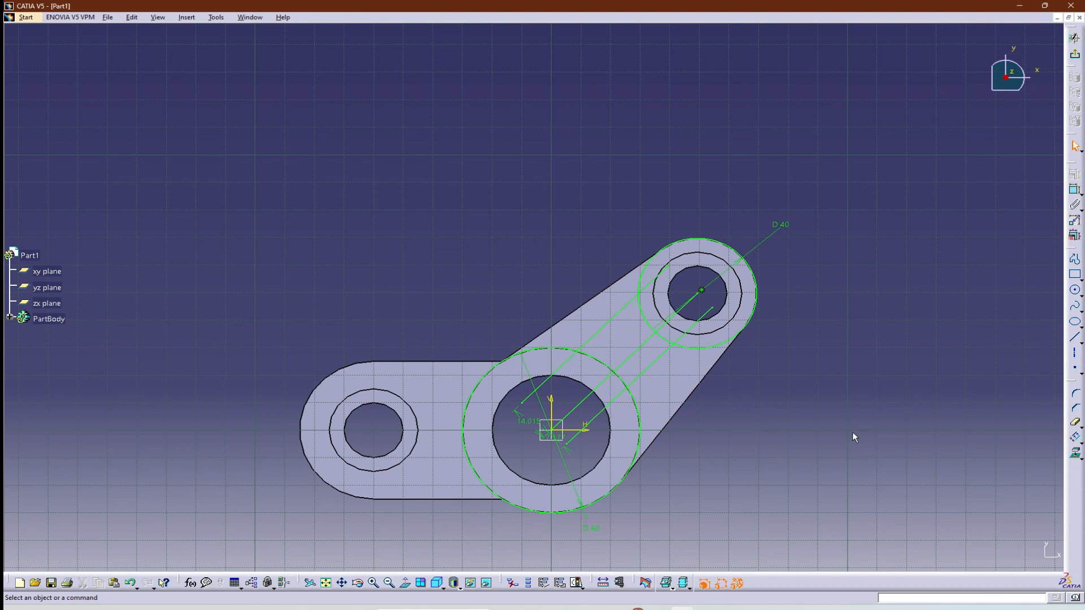
{"action": "left_click", "coordinate": [1072, 194]}
{"action": "left_click", "coordinate": [654, 367]}
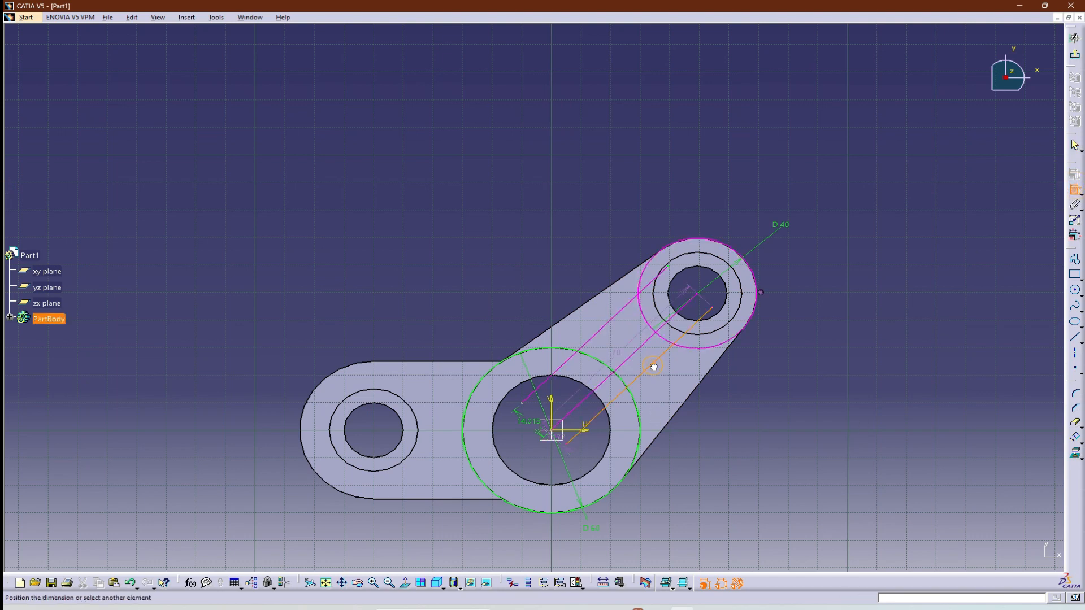
{"action": "key", "text": "Escape"}
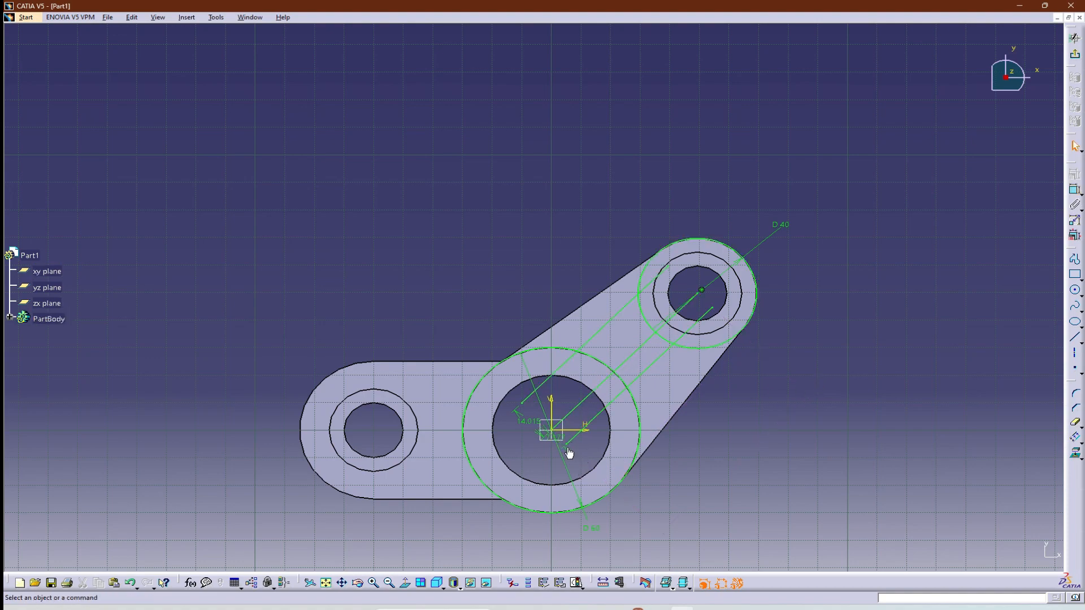
Set the lower offset line's distance from the arm's centre line to 5 mm.
{"action": "middle_click_drag", "start_coordinate": [575, 454], "coordinate": [577, 424], "text": "ctrl"}
{"action": "middle_click_drag", "start_coordinate": [622, 518], "coordinate": [598, 408]}
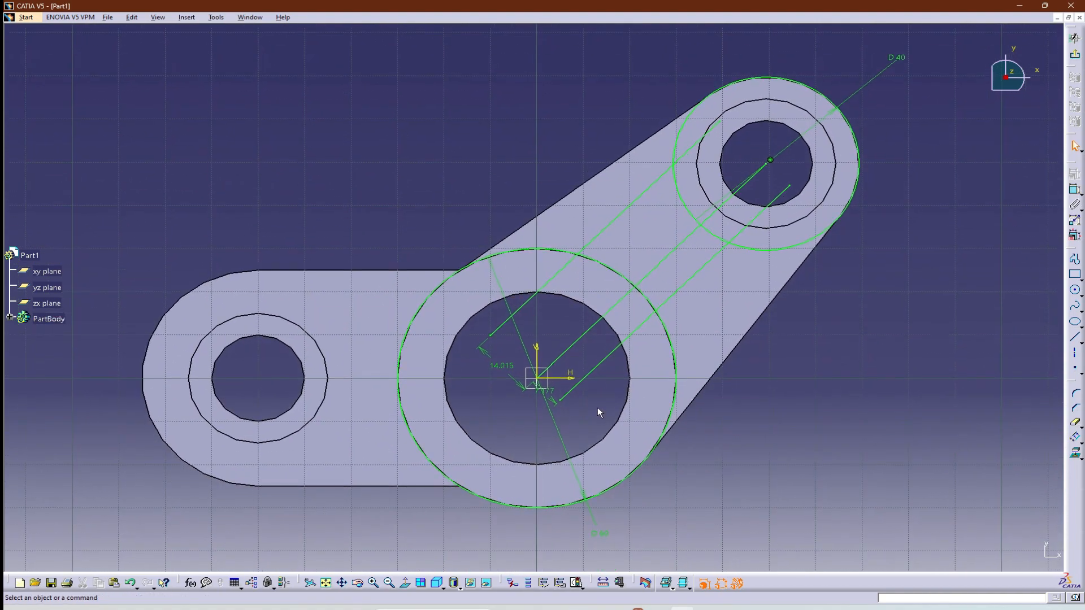
{"action": "double_click", "coordinate": [549, 395]}
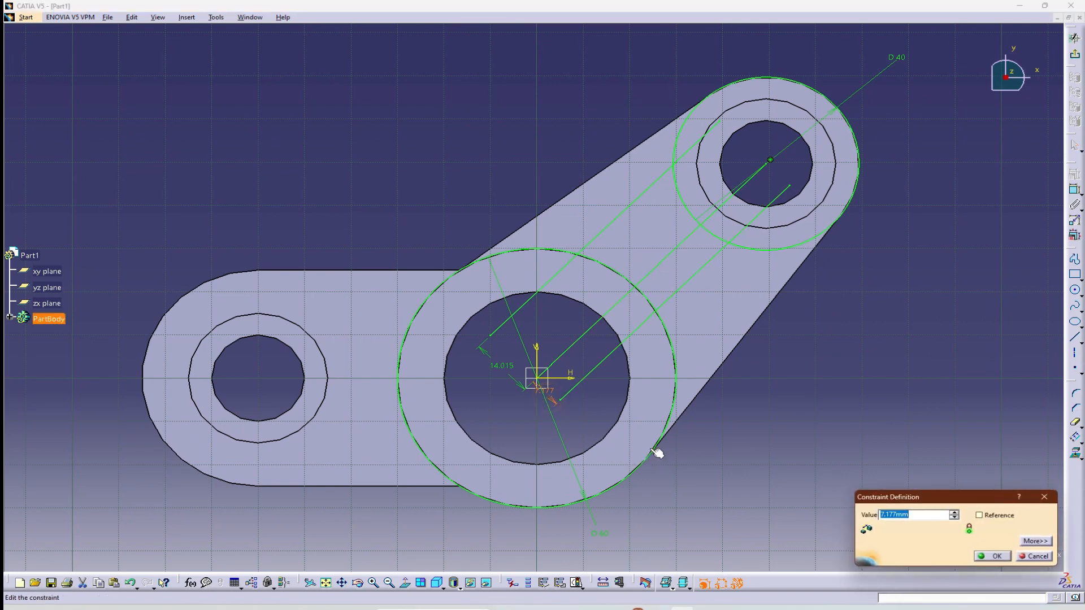
{"action": "type", "text": "5"}
{"action": "key", "text": "Return"}
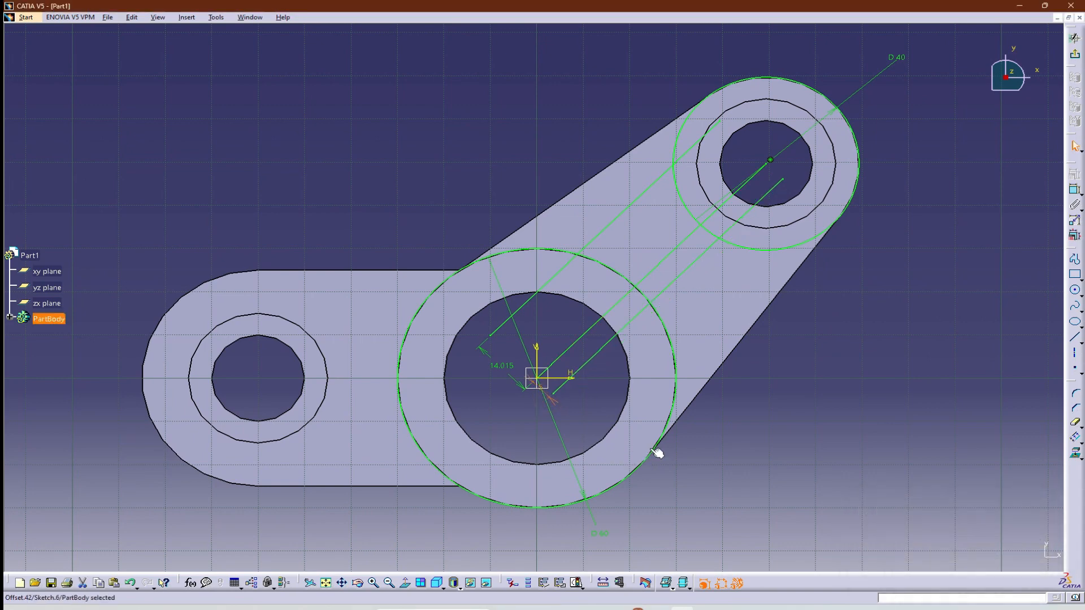
Set the upper offset line's distance from the second arm's centre line to 5 mm.
{"action": "double_click", "coordinate": [495, 366]}
{"action": "type", "text": "1"}
{"action": "key", "text": "Return"}
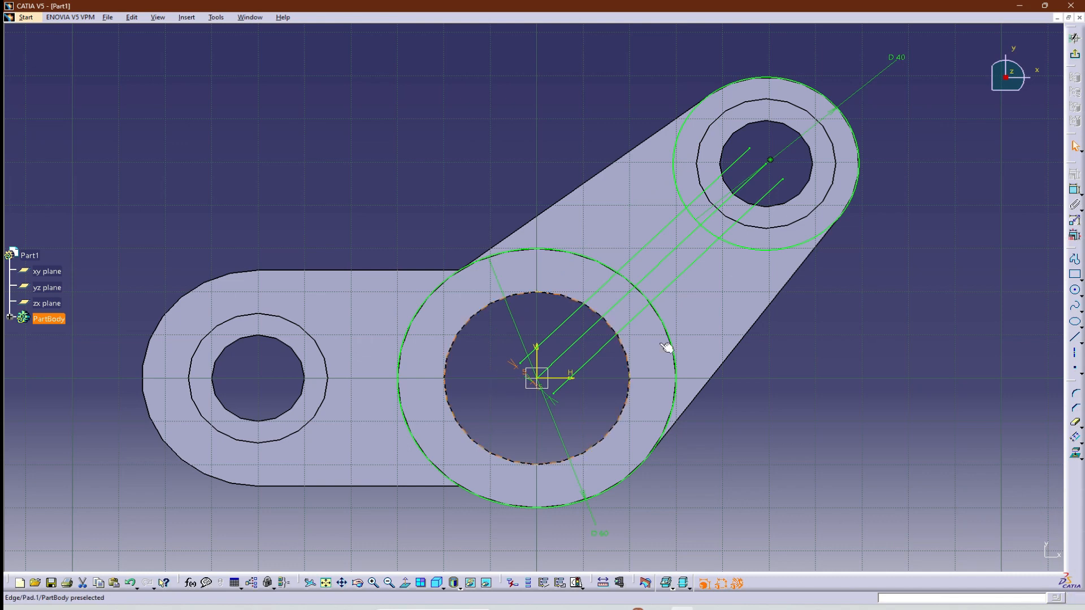
{"action": "left_click", "coordinate": [941, 332]}
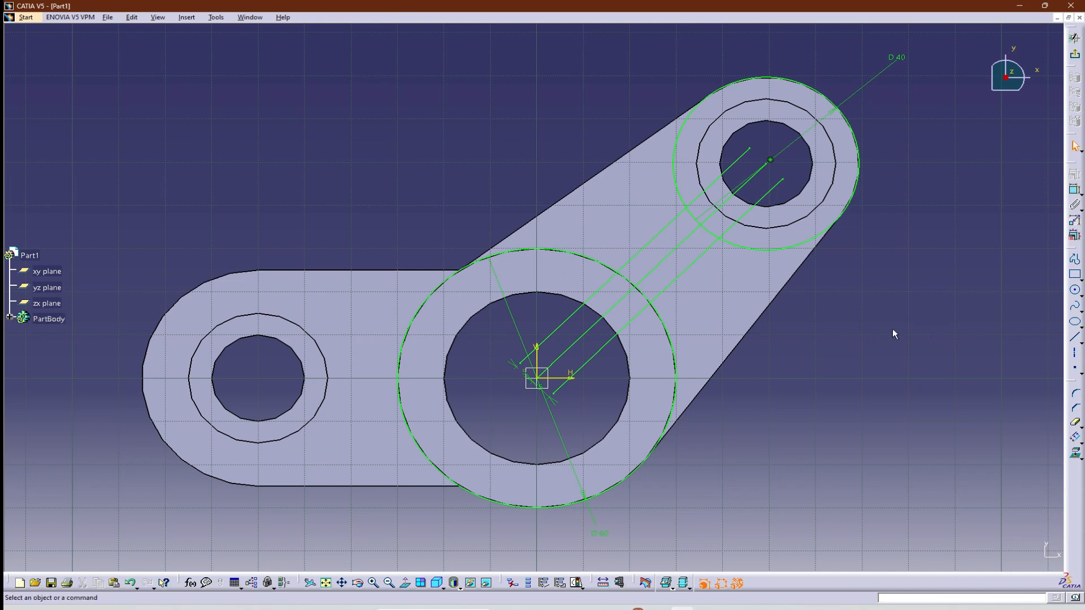
Trim the 40 mm circle to the short arc across the rib and trim the ends of the three rib lines inside it.
{"action": "left_click", "coordinate": [1075, 423]}
{"action": "left_click", "coordinate": [794, 250]}
{"action": "left_click", "coordinate": [759, 204]}
{"action": "left_click", "coordinate": [758, 202]}
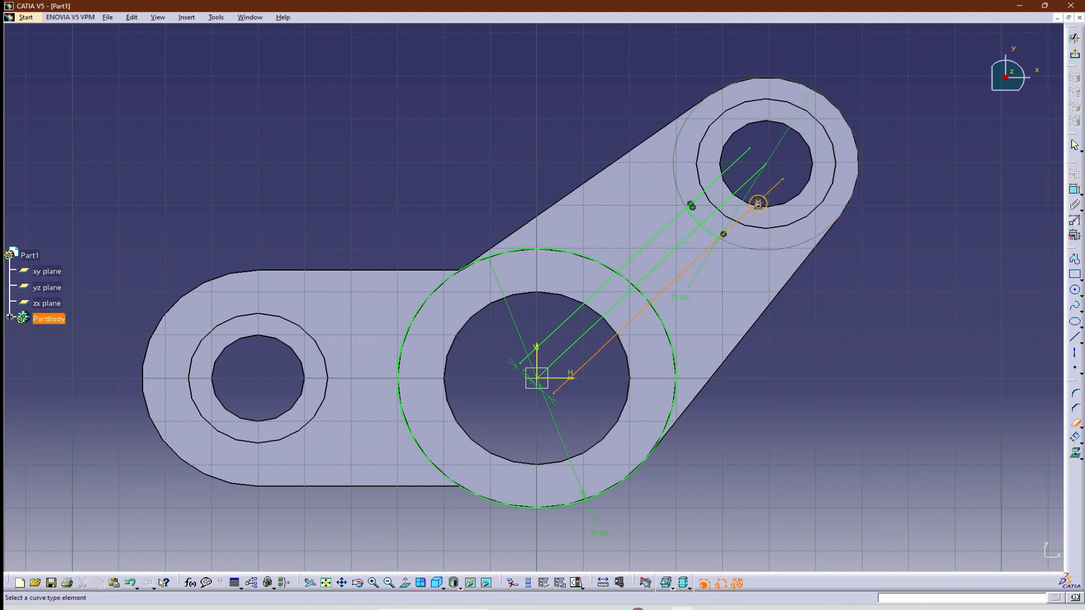
{"action": "left_click", "coordinate": [744, 184]}
{"action": "left_click", "coordinate": [728, 178]}
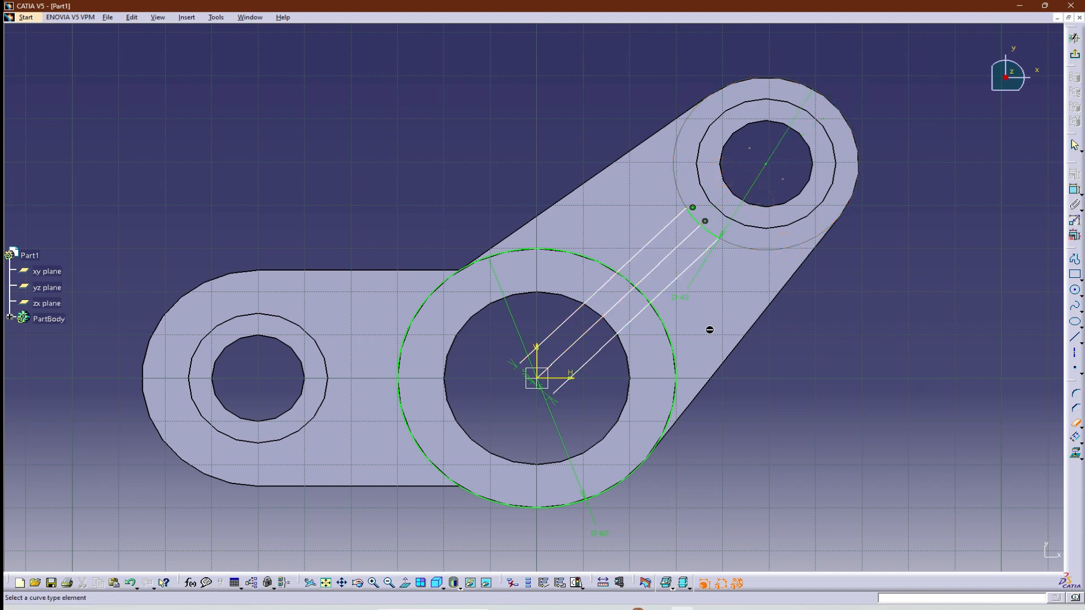
Trim the three rib lines inside the 60 mm hub circle, the circle's excess arc and the remaining centre line.
{"action": "left_click", "coordinate": [564, 395]}
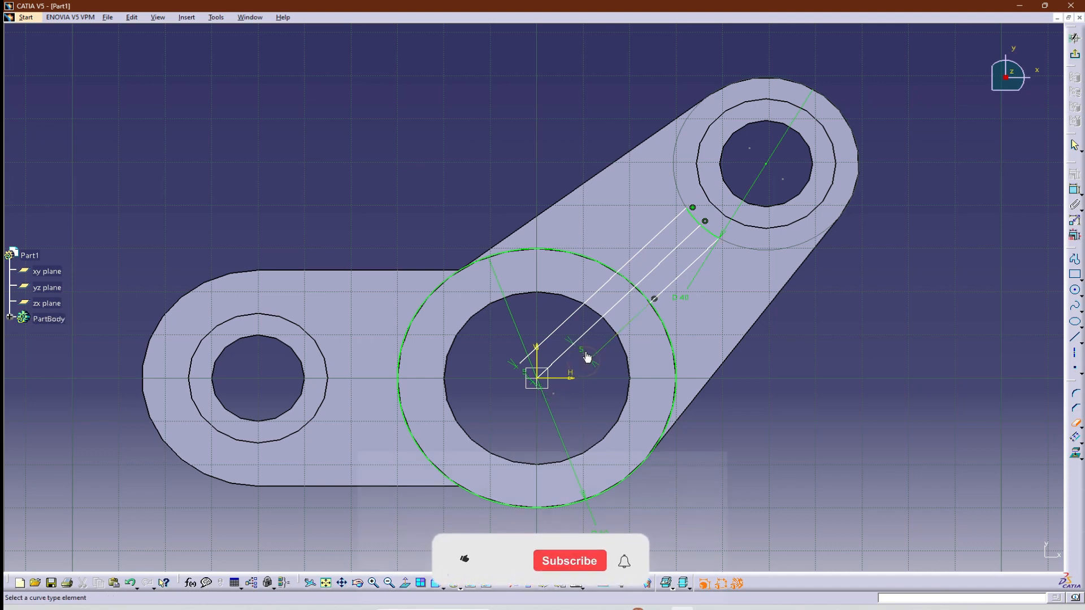
{"action": "left_click", "coordinate": [589, 334]}
{"action": "left_click", "coordinate": [570, 315]}
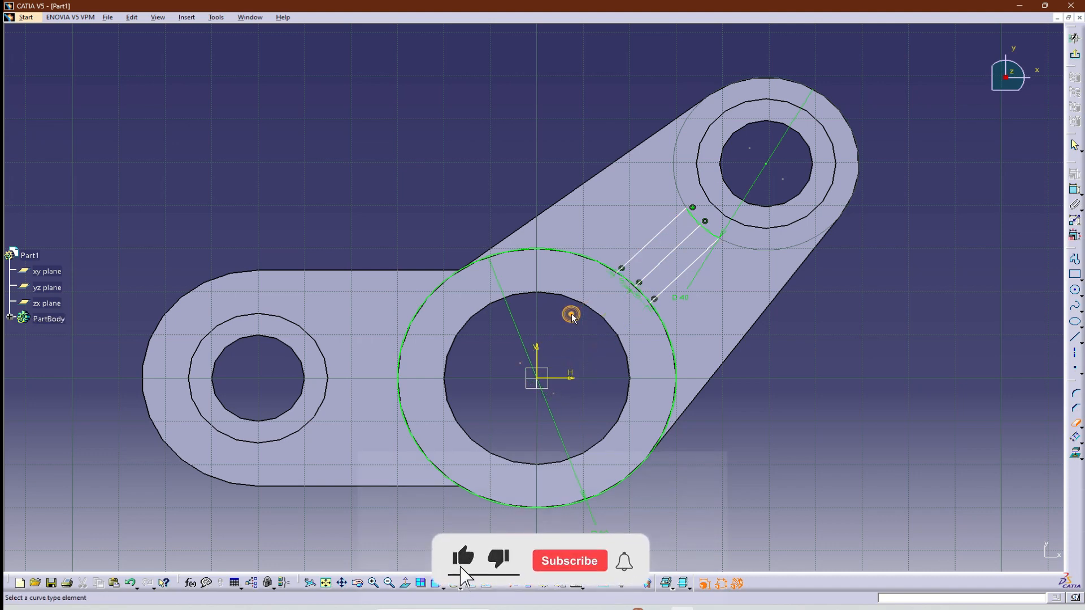
{"action": "left_click", "coordinate": [672, 360]}
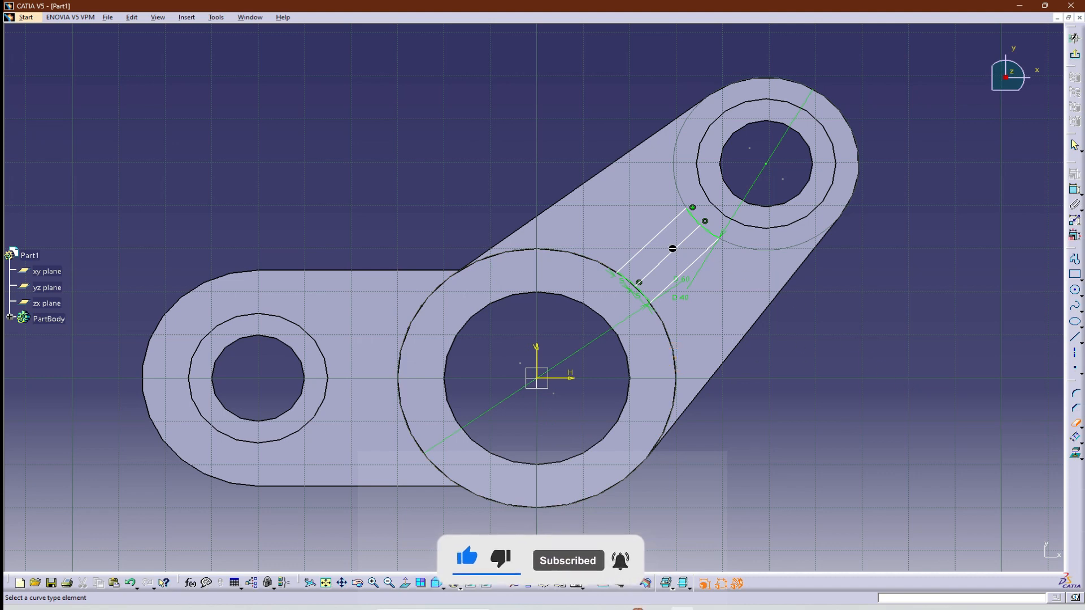
{"action": "left_click", "coordinate": [672, 250]}
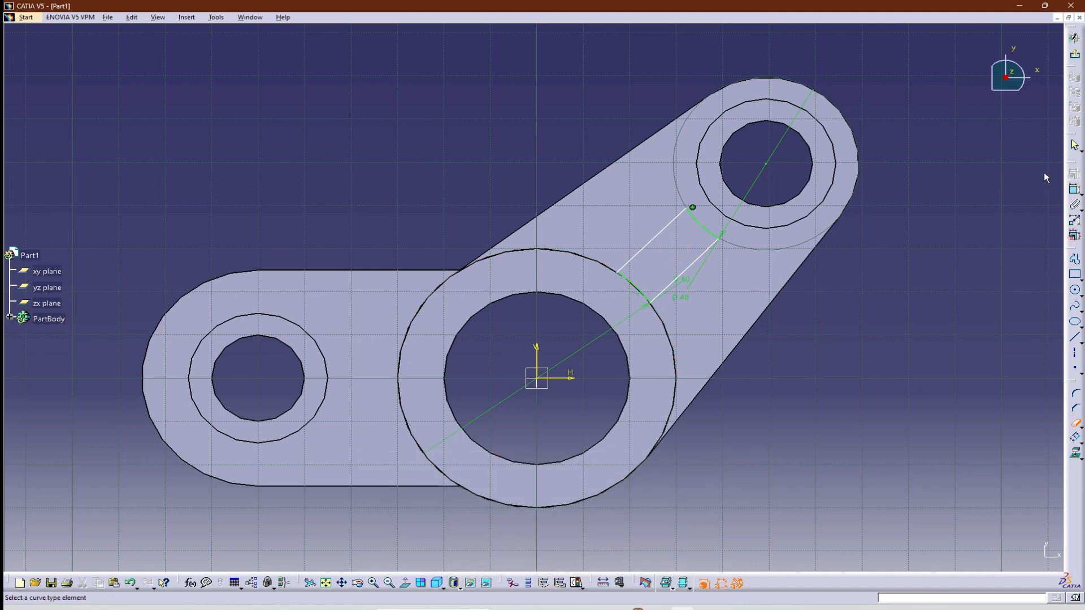
Compare the rib profile with the Gambar-13 drawing and set the diameter of the arc at the second arm's end to 30 mm.
{"action": "left_click", "coordinate": [436, 582]}
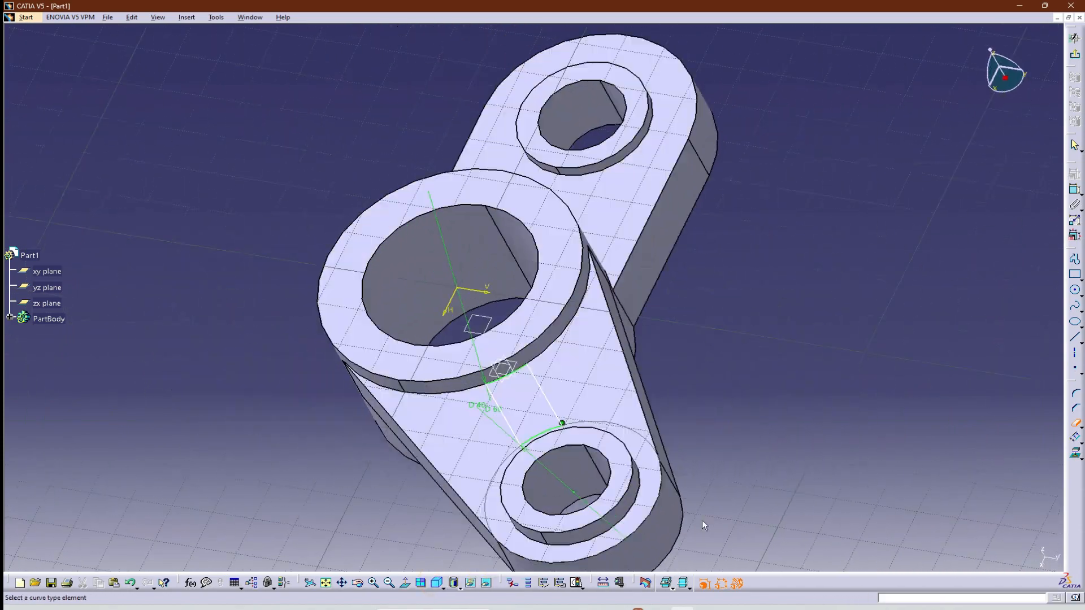
{"action": "middle_click_drag", "start_coordinate": [716, 433], "coordinate": [491, 478]}
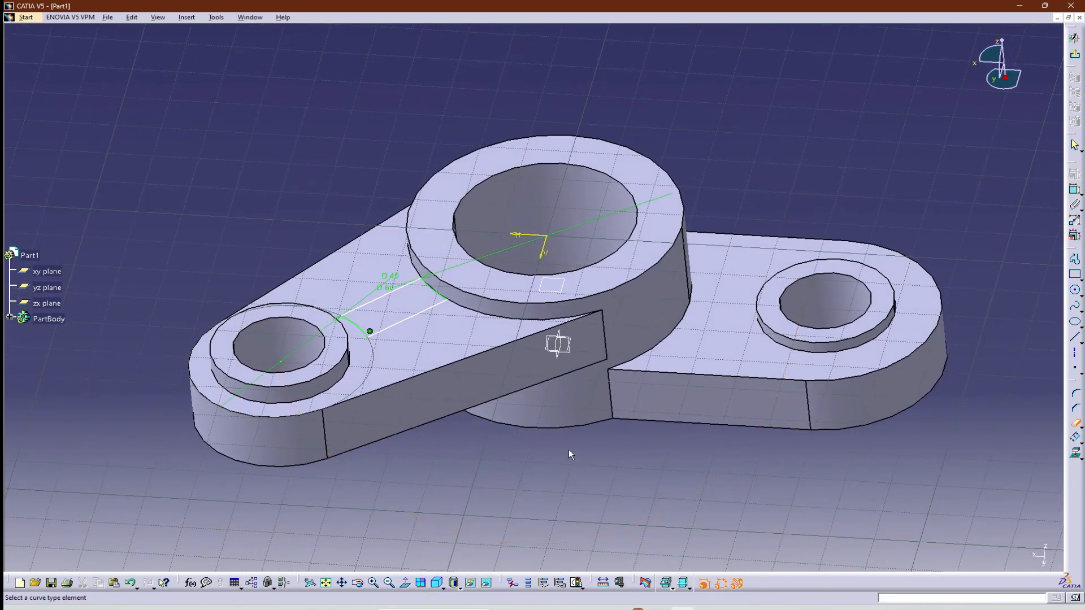
{"action": "middle_click_drag", "start_coordinate": [569, 452], "coordinate": [570, 507]}
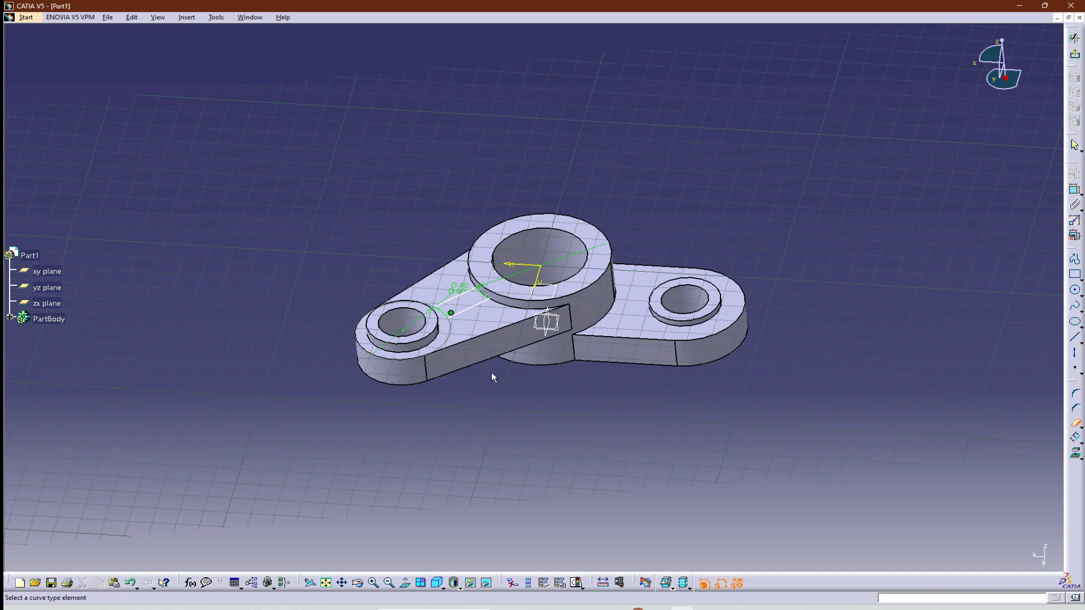
{"action": "middle_click_drag", "start_coordinate": [492, 377], "coordinate": [395, 351]}
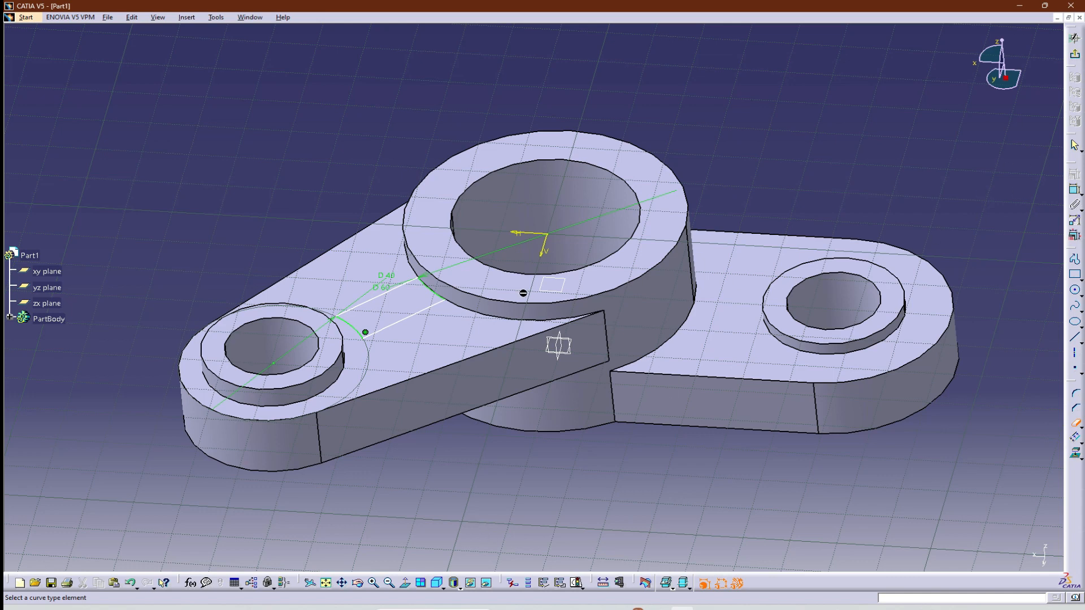
{"action": "left_click", "coordinate": [404, 583]}
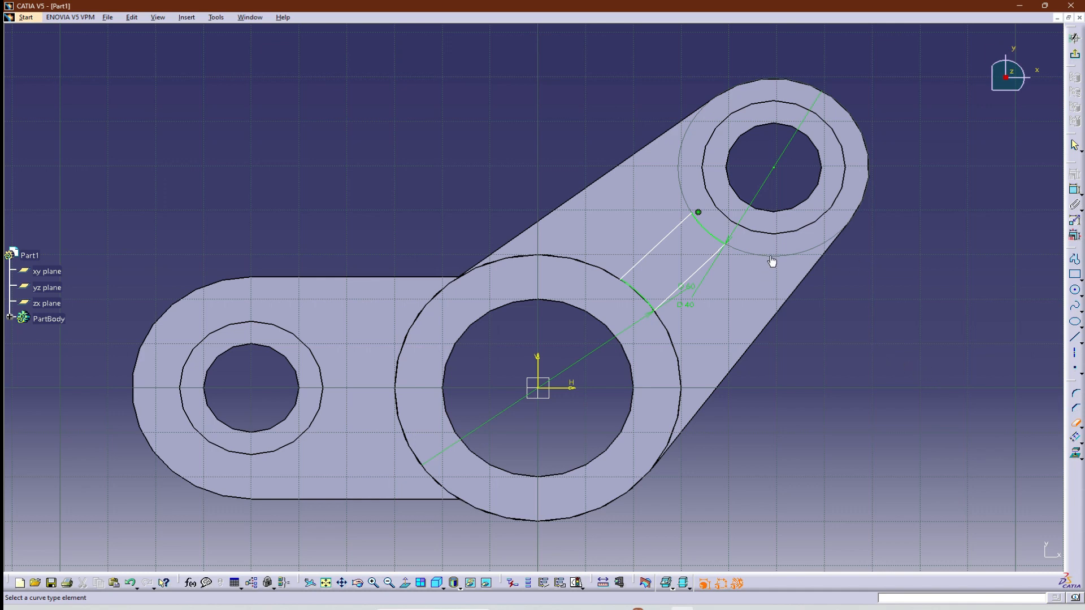
{"action": "double_click", "coordinate": [789, 152]}
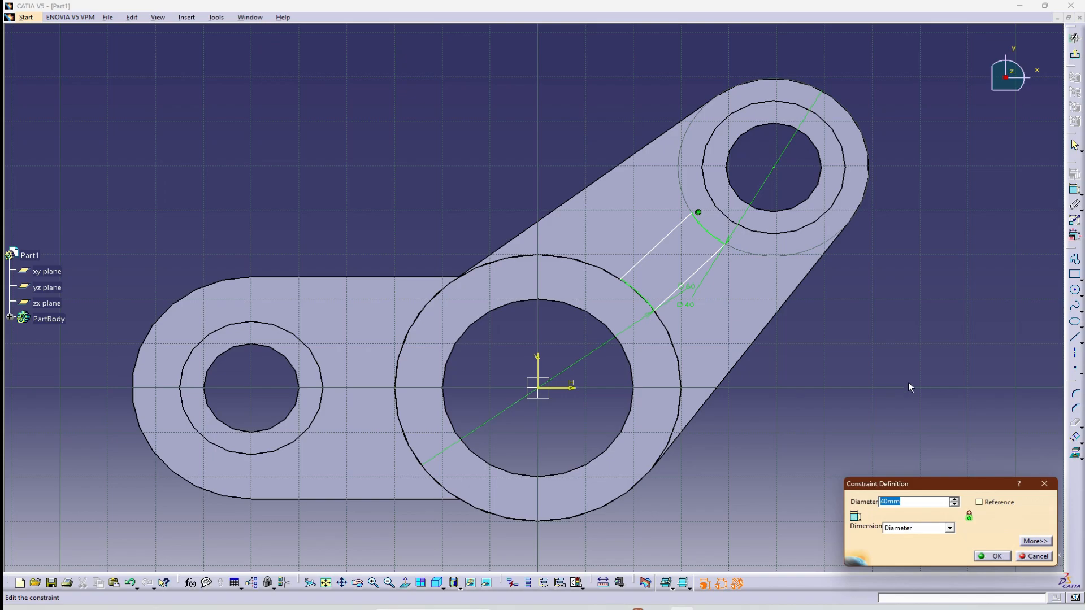
{"action": "key", "text": "alt+Tab"}
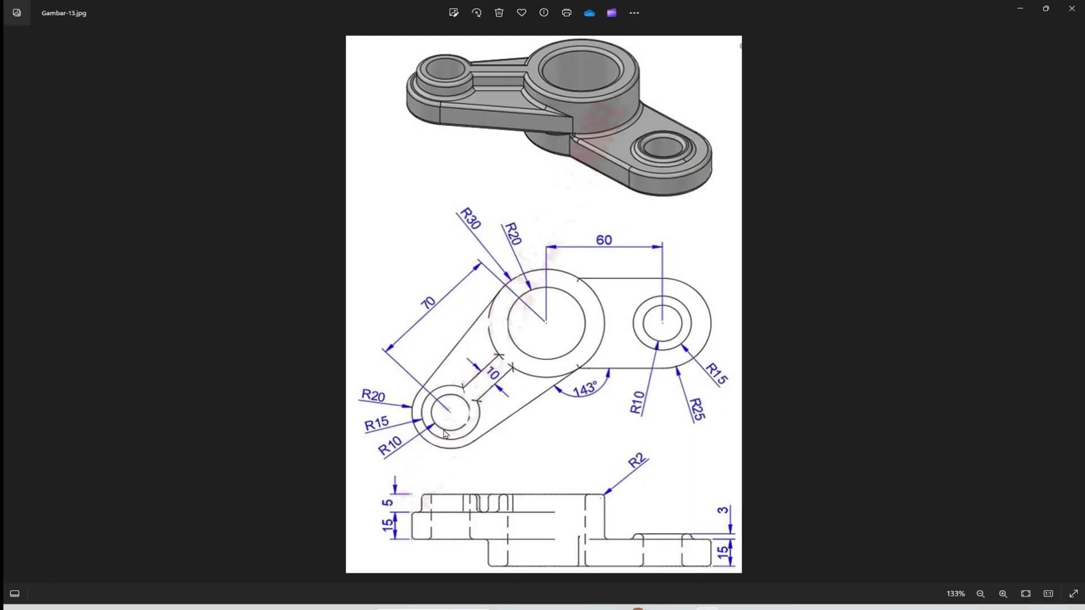
{"action": "key", "text": "alt+Tab"}
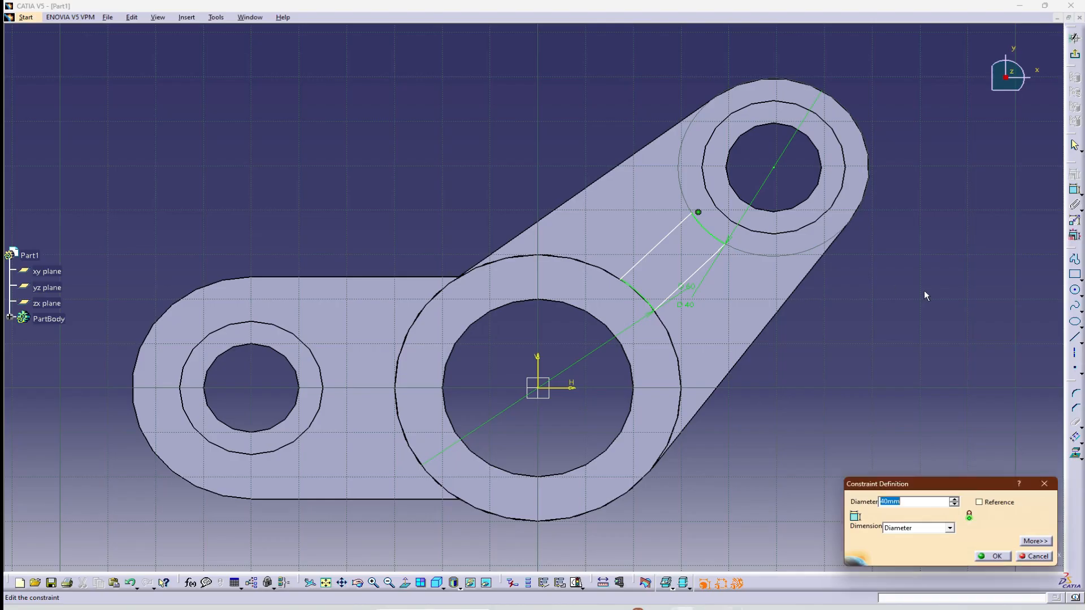
{"action": "type", "text": "30"}
{"action": "key", "text": "Return"}
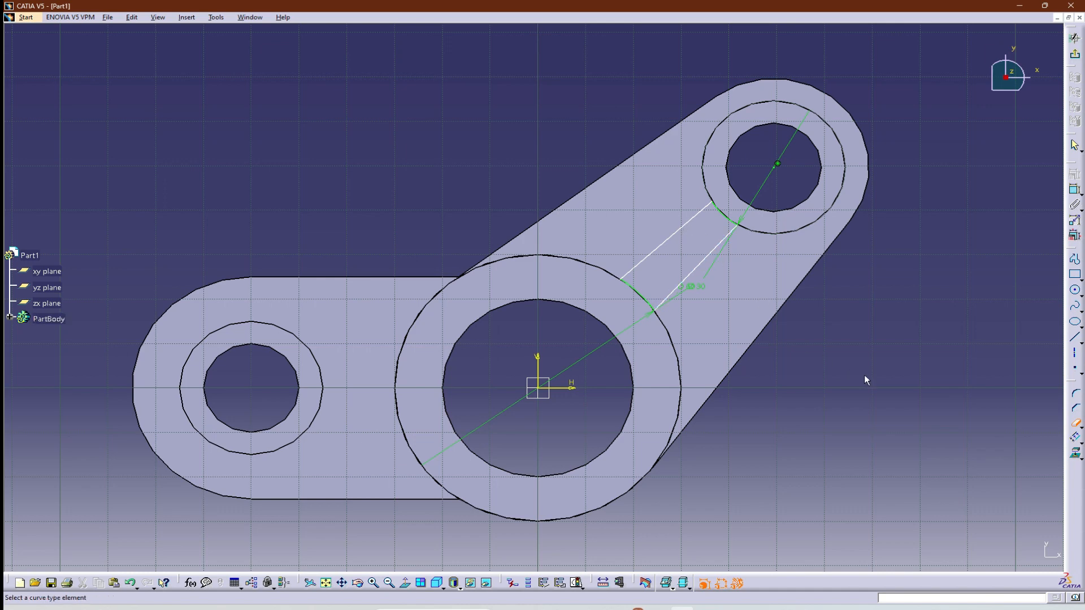
Undo the diameter change and the line and hub circle trims, back to the full-length rib lines.
{"action": "key", "text": "ctrl+z"}
{"action": "key", "text": "super"}
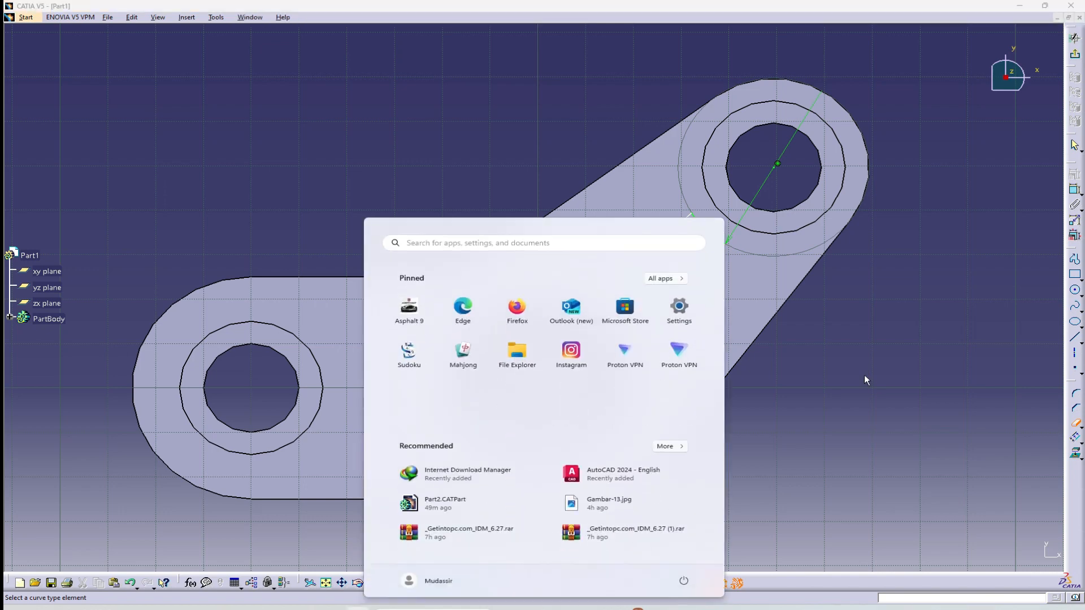
{"action": "key", "text": "super"}
{"action": "key", "text": "Escape"}
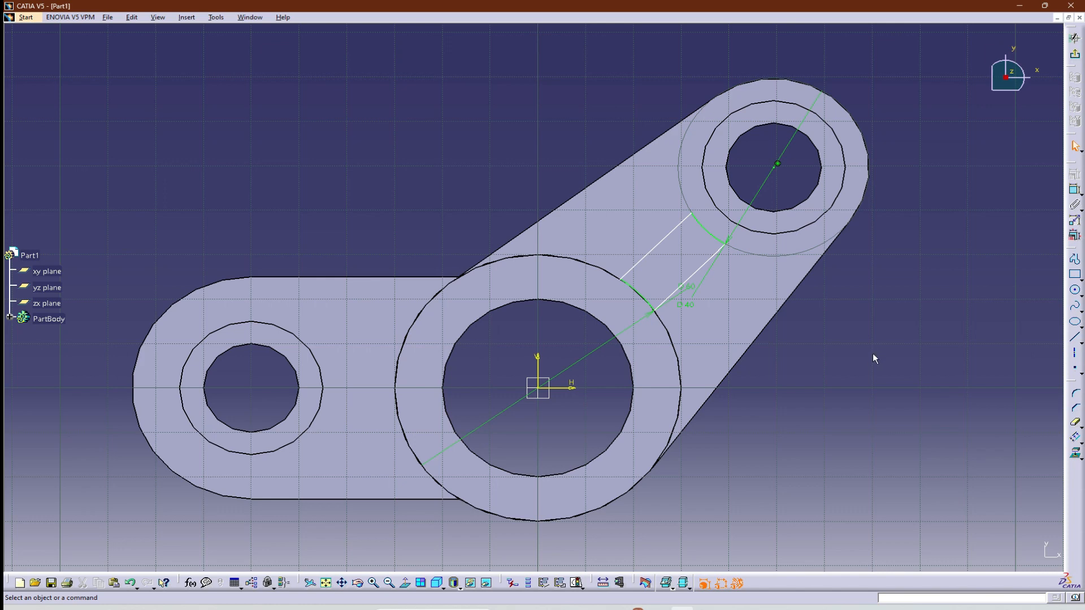
{"action": "key", "text": "ctrl+z"}
{"action": "key", "text": "ctrl+z"}
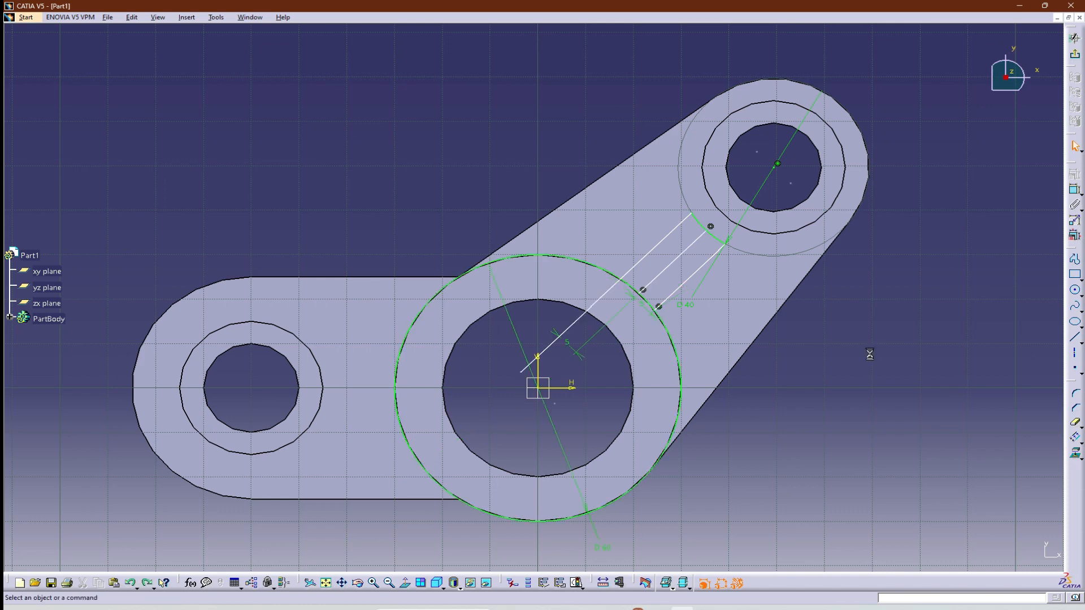
{"action": "key", "text": "ctrl+z"}
{"action": "key", "text": "ctrl+z"}
{"action": "key", "text": "ctrl+z"}
{"action": "key", "text": "ctrl+z"}
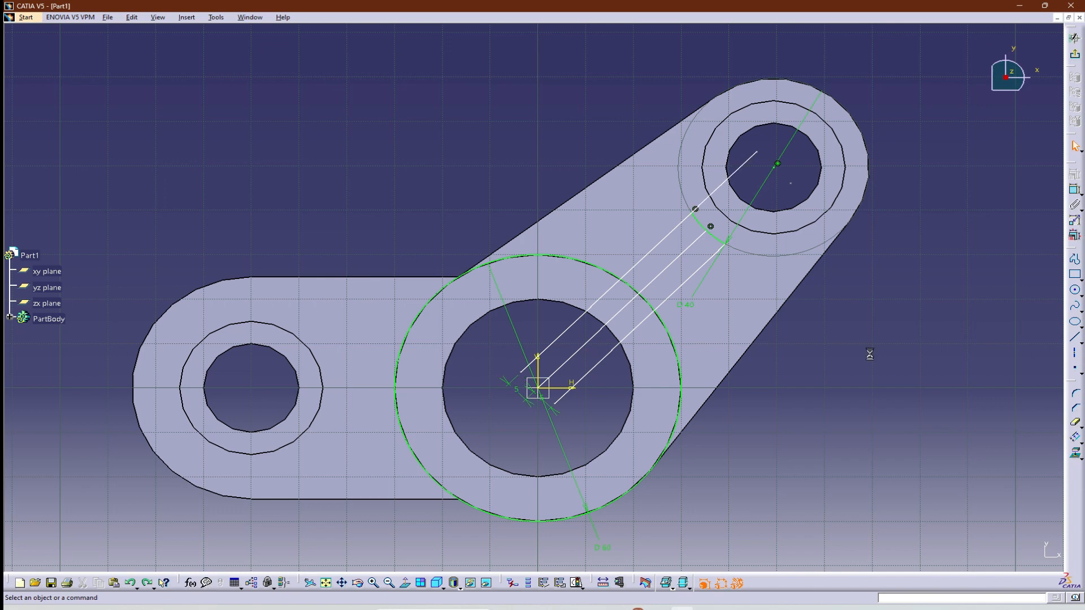
{"action": "key", "text": "ctrl+z"}
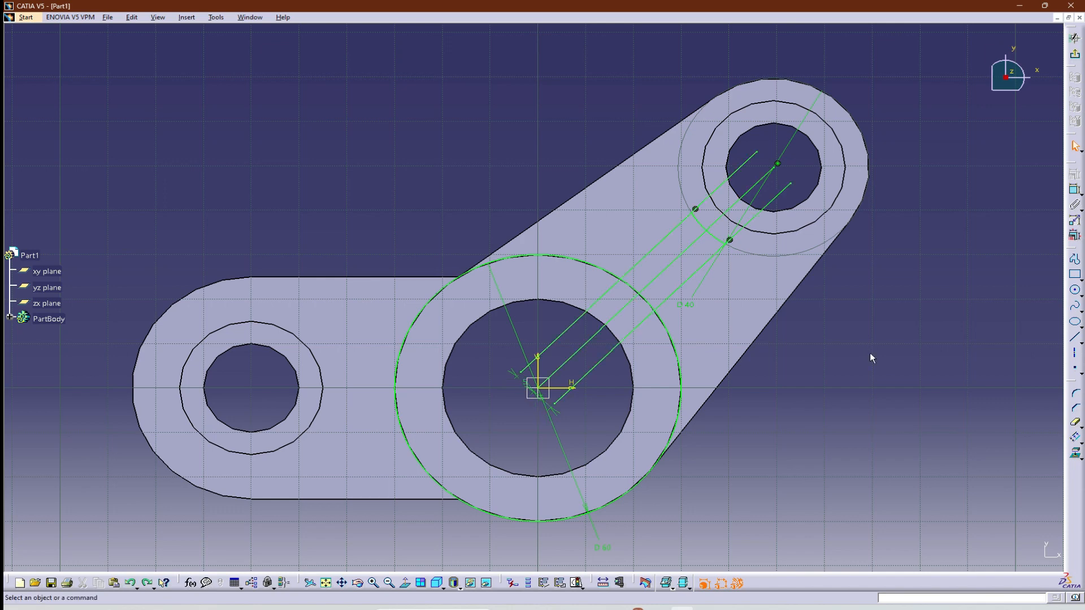
Set the diameter of the arc at the second arm's end to 30 mm, with the rib lines still untrimmed.
{"action": "double_click", "coordinate": [795, 136]}
{"action": "type", "text": "3"}
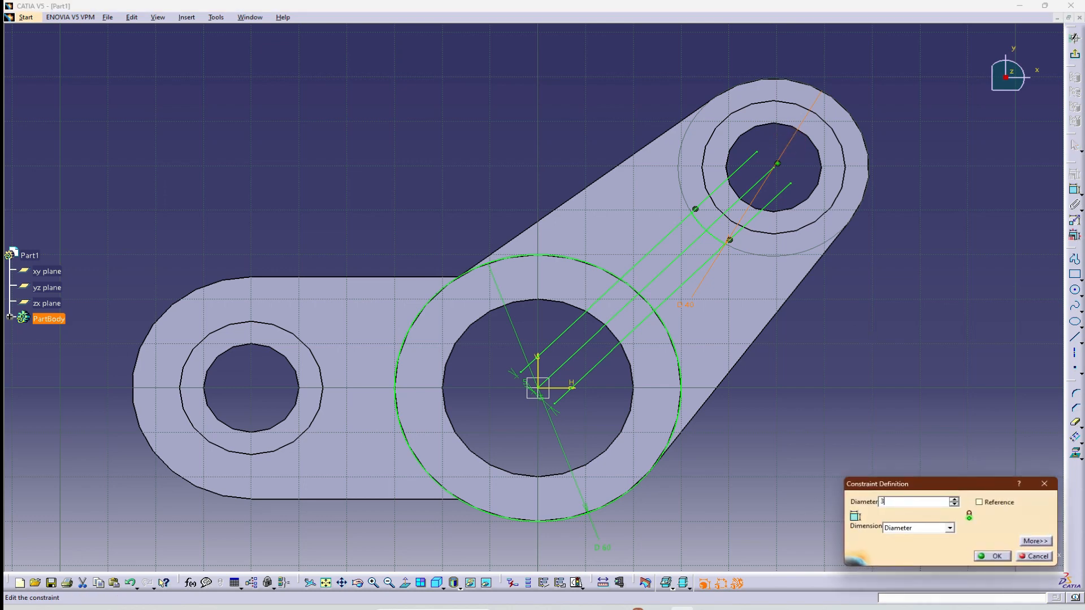
{"action": "type", "text": "0"}
{"action": "key", "text": "Return"}
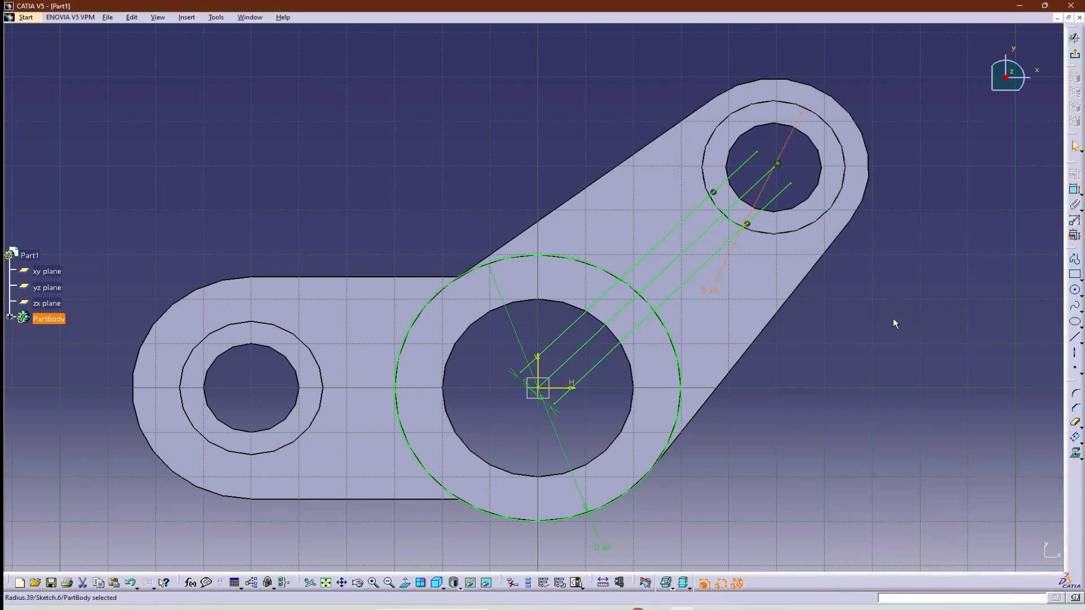
{"action": "left_click", "coordinate": [894, 320]}
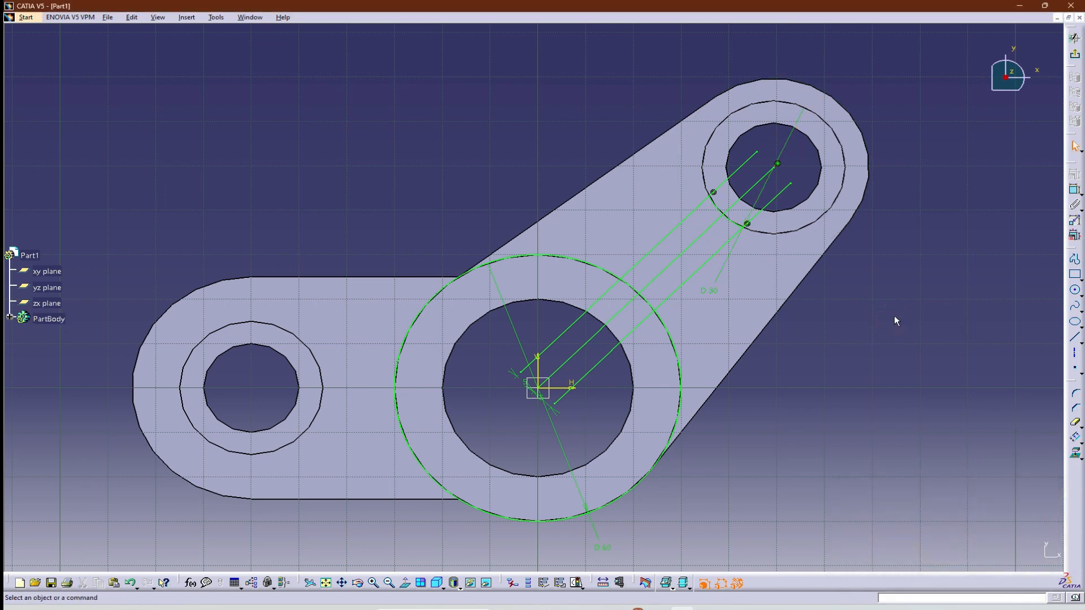
Trim the outer ends of the three rib lines back to the 30 mm arc.
{"action": "left_click", "coordinate": [1075, 423]}
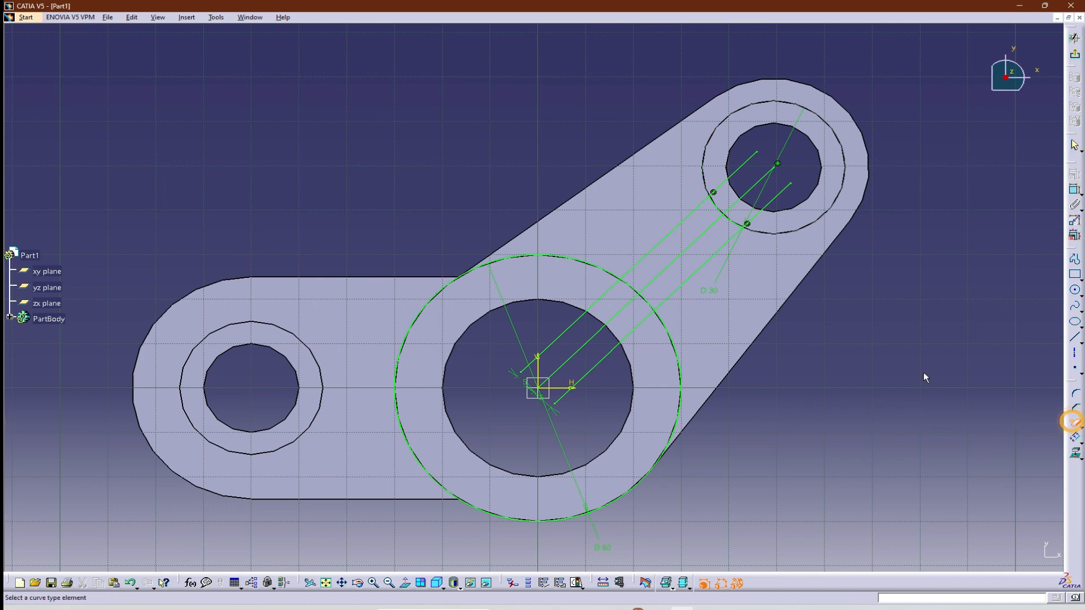
{"action": "left_click", "coordinate": [775, 189]}
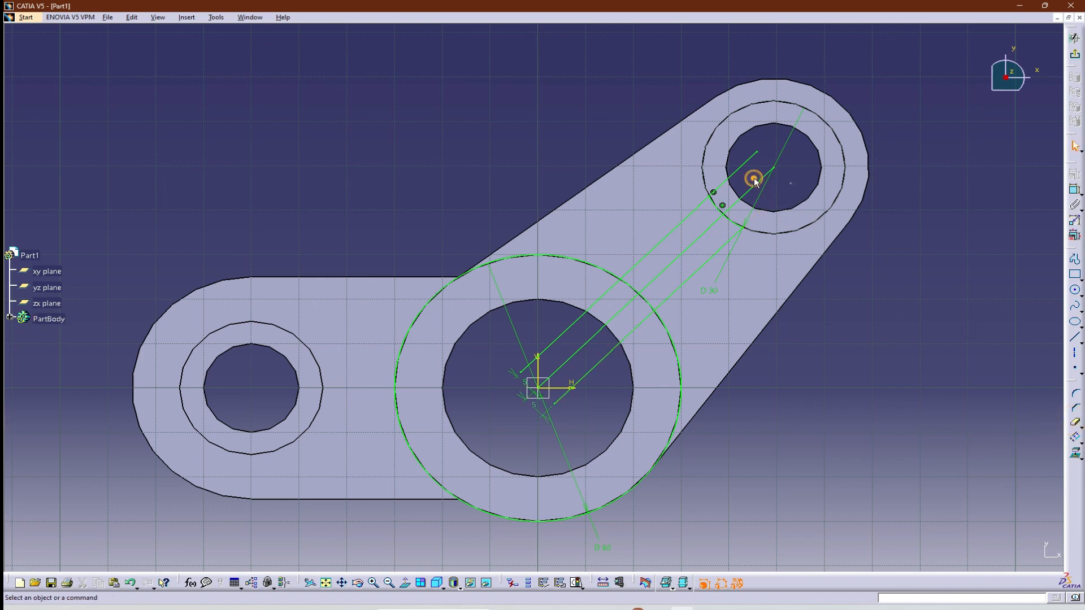
{"action": "double_click", "coordinate": [743, 167]}
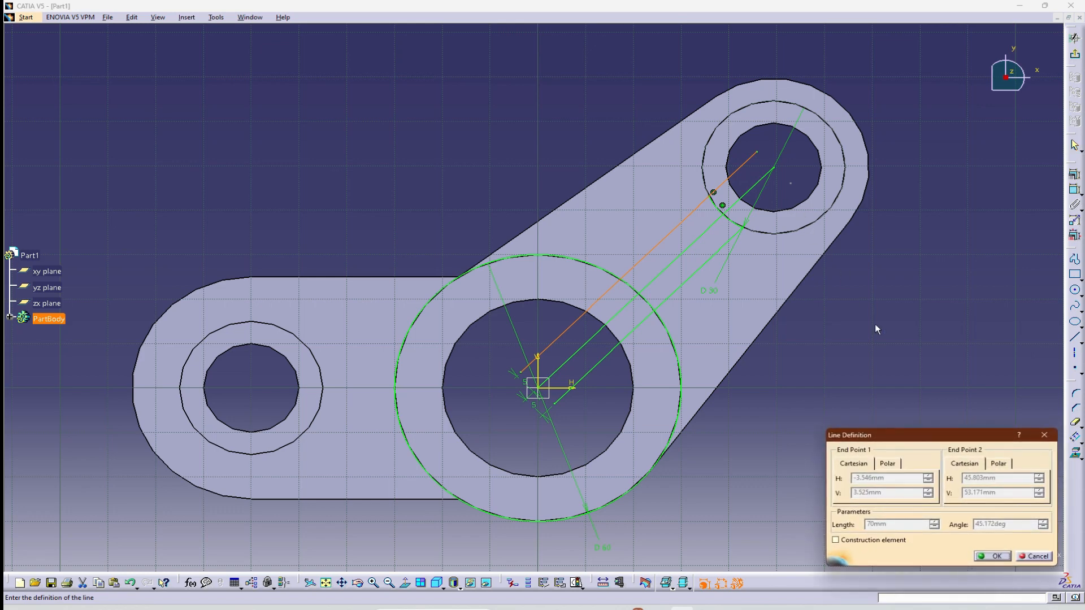
{"action": "key", "text": "Escape"}
{"action": "left_click", "coordinate": [1075, 422]}
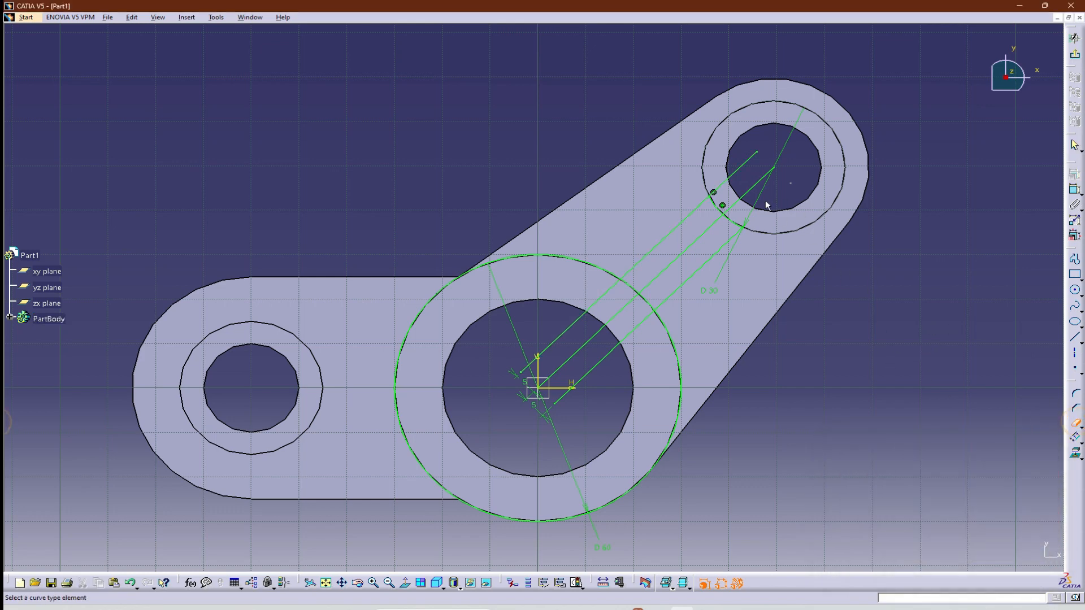
{"action": "left_click", "coordinate": [750, 186]}
{"action": "left_click", "coordinate": [735, 171]}
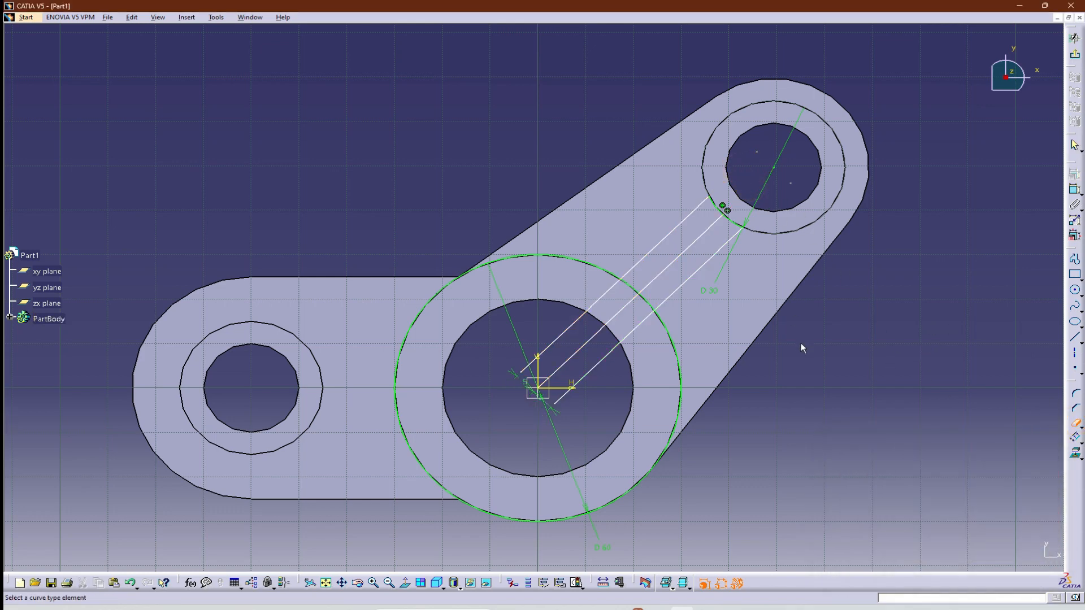
Trim the three rib lines inside the 60 mm hub circle and cut that circle down to the arc across the rib.
{"action": "left_click", "coordinate": [633, 329]}
{"action": "left_click", "coordinate": [617, 312]}
{"action": "left_click", "coordinate": [607, 303]}
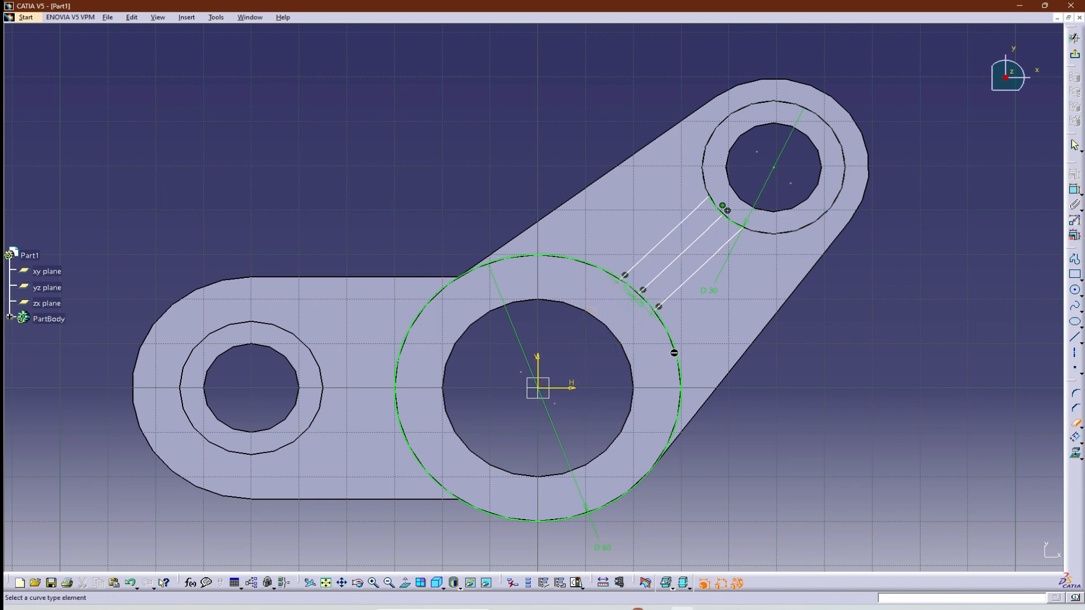
{"action": "left_click", "coordinate": [674, 354]}
{"action": "left_click", "coordinate": [879, 397]}
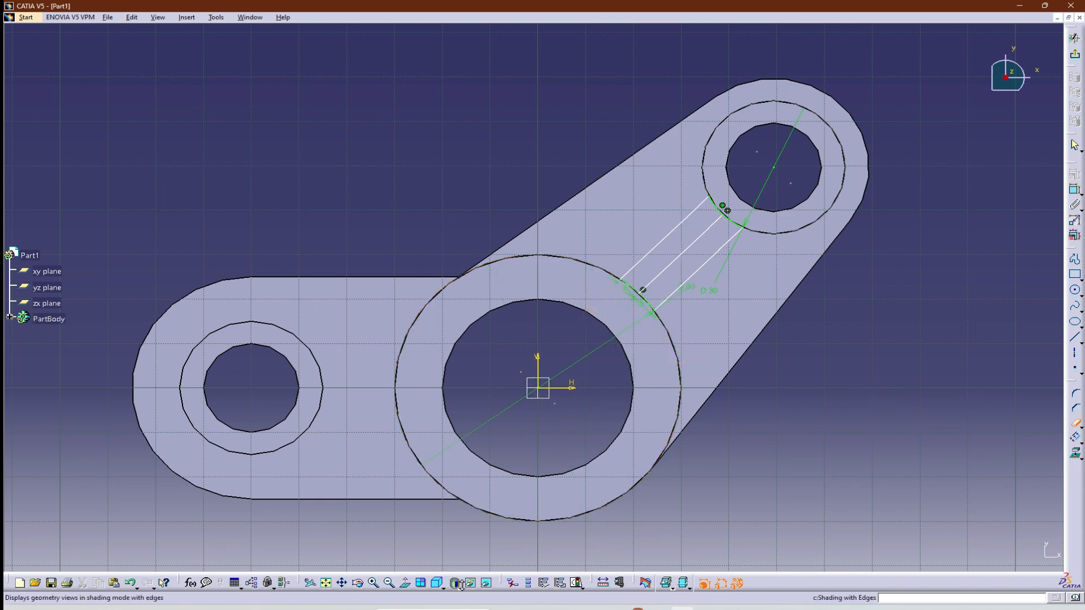
Examine the trimmed rib profile between the hub and the second arm's boss in 3D.
{"action": "left_click", "coordinate": [439, 583]}
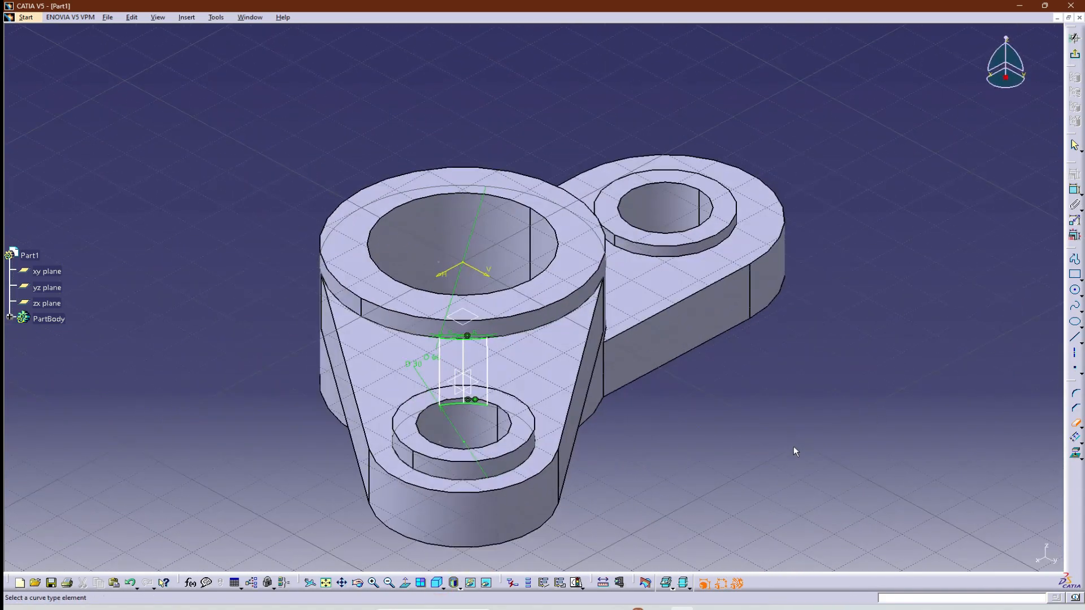
{"action": "middle_click_drag", "start_coordinate": [710, 444], "coordinate": [456, 437]}
{"action": "middle_click", "coordinate": [456, 437]}
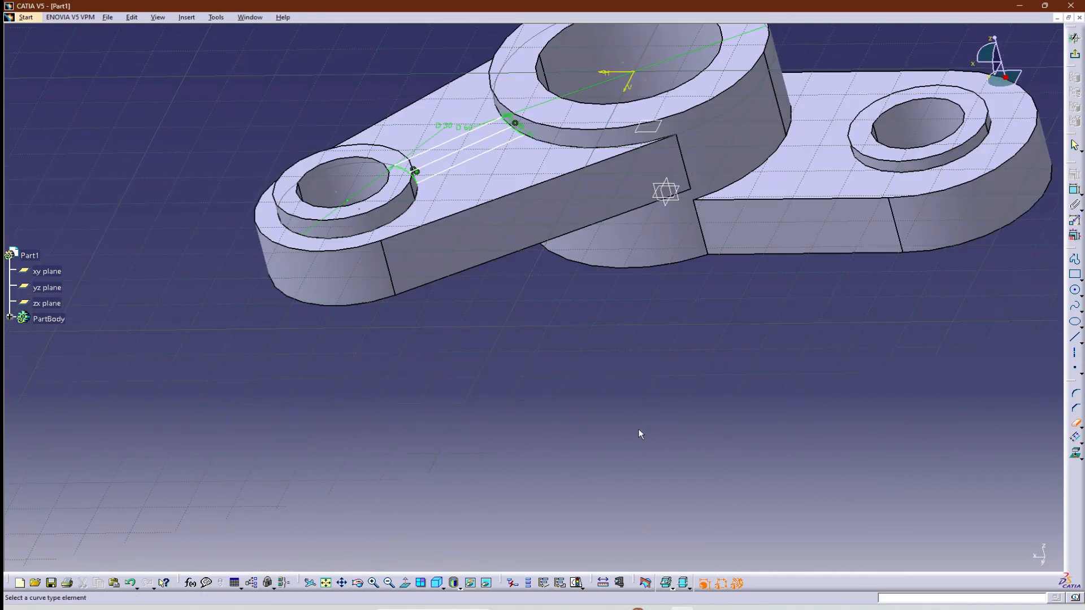
{"action": "middle_click_drag", "start_coordinate": [701, 365], "coordinate": [675, 402], "text": "ctrl"}
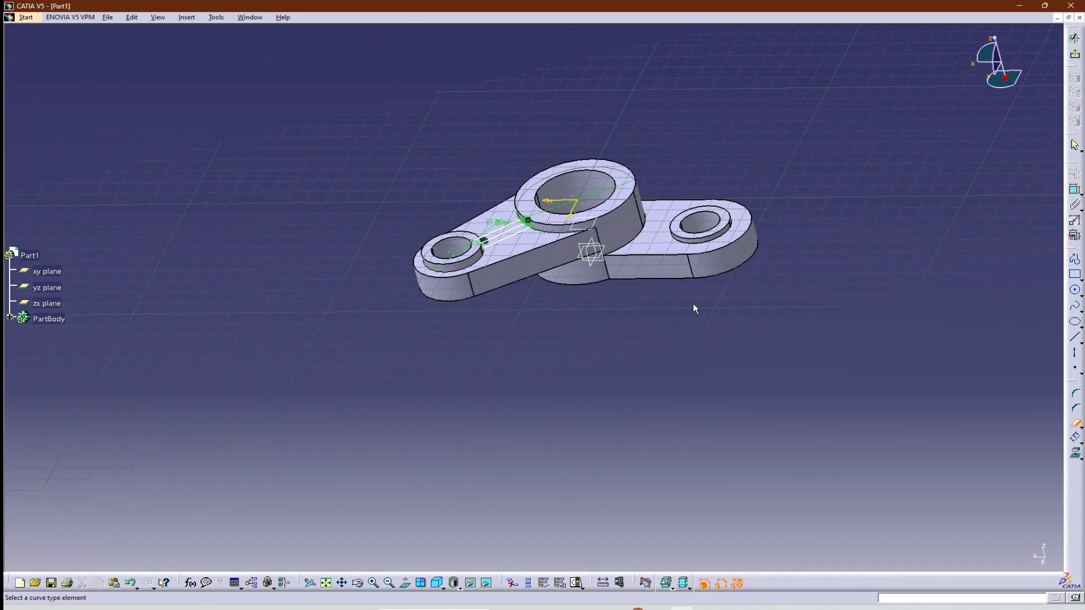
{"action": "middle_click_drag", "start_coordinate": [846, 201], "coordinate": [531, 372]}
{"action": "left_click", "coordinate": [1075, 54]}
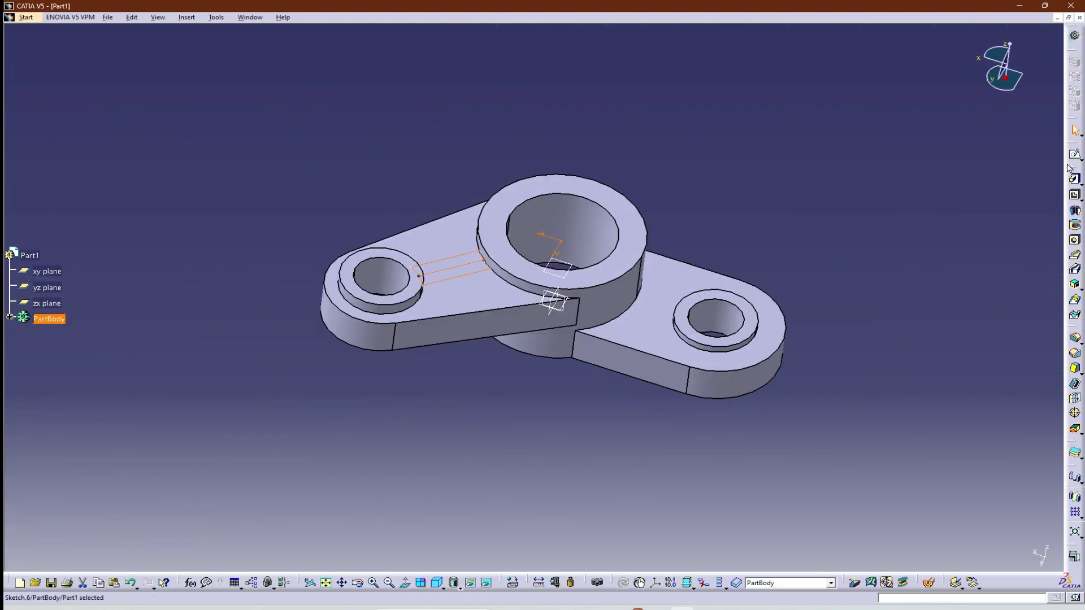
{"action": "left_click", "coordinate": [1070, 178]}
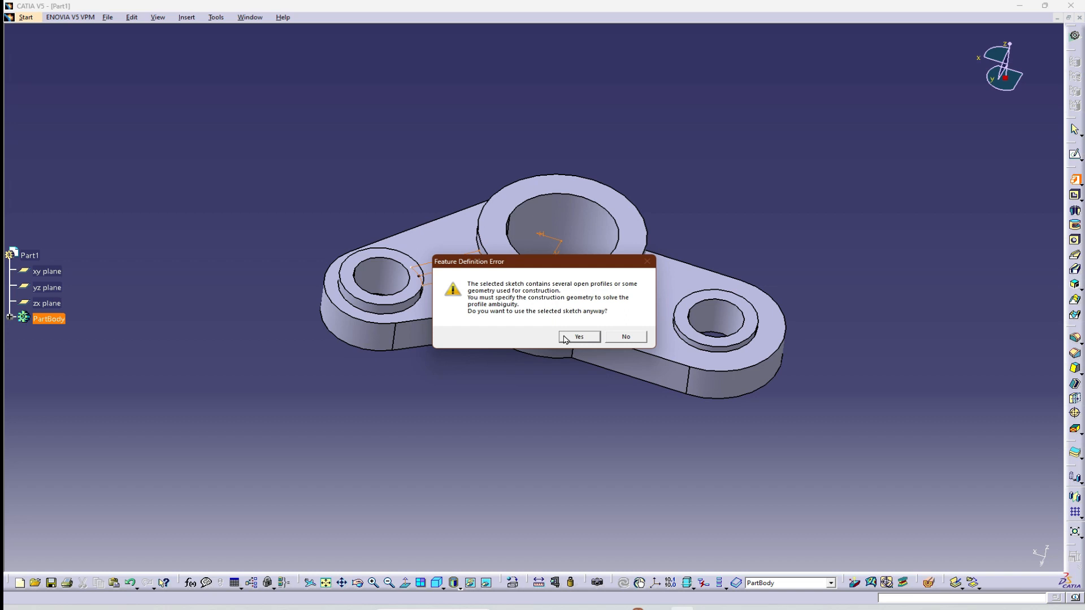
{"action": "left_click", "coordinate": [576, 338]}
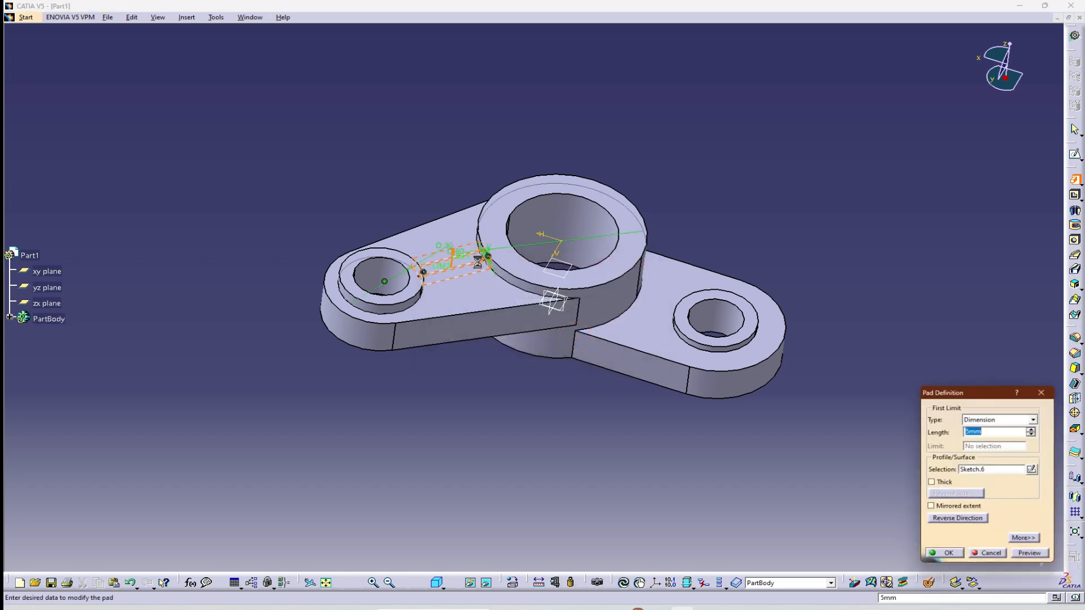
{"action": "left_click", "coordinate": [991, 557]}
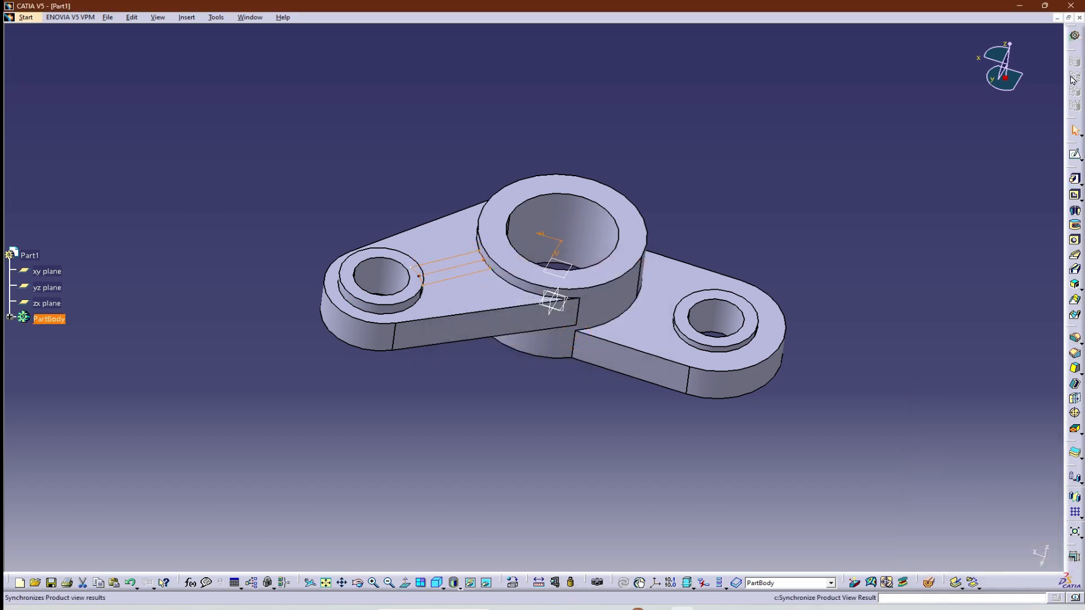
Reopen the rib sketch, remove the middle line between the two rib edges, and exit the sketch.
{"action": "double_click", "coordinate": [466, 276]}
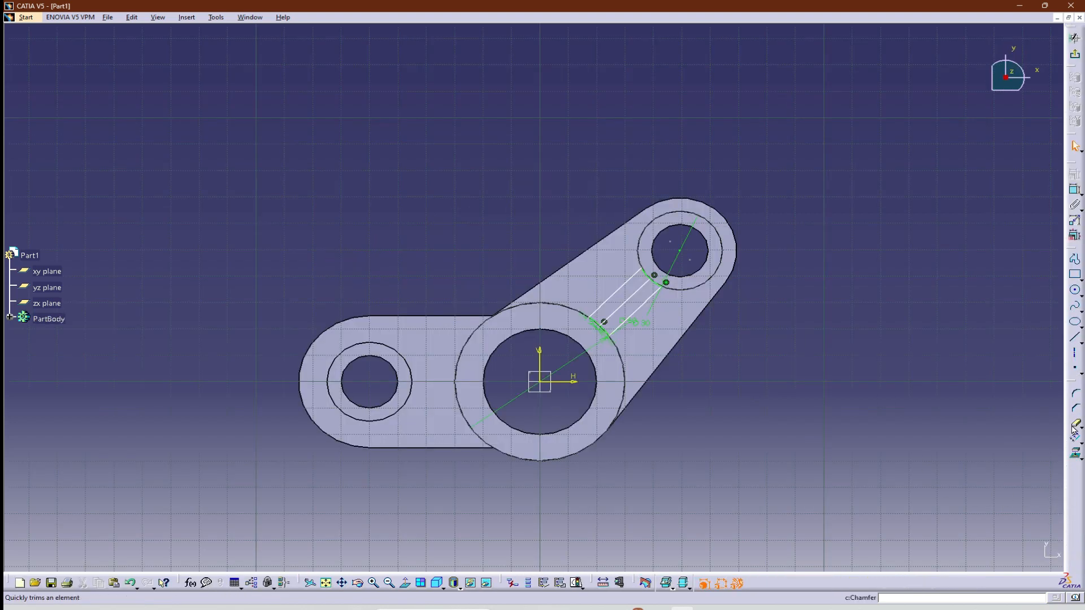
{"action": "left_click", "coordinate": [1073, 422]}
{"action": "left_click", "coordinate": [631, 300]}
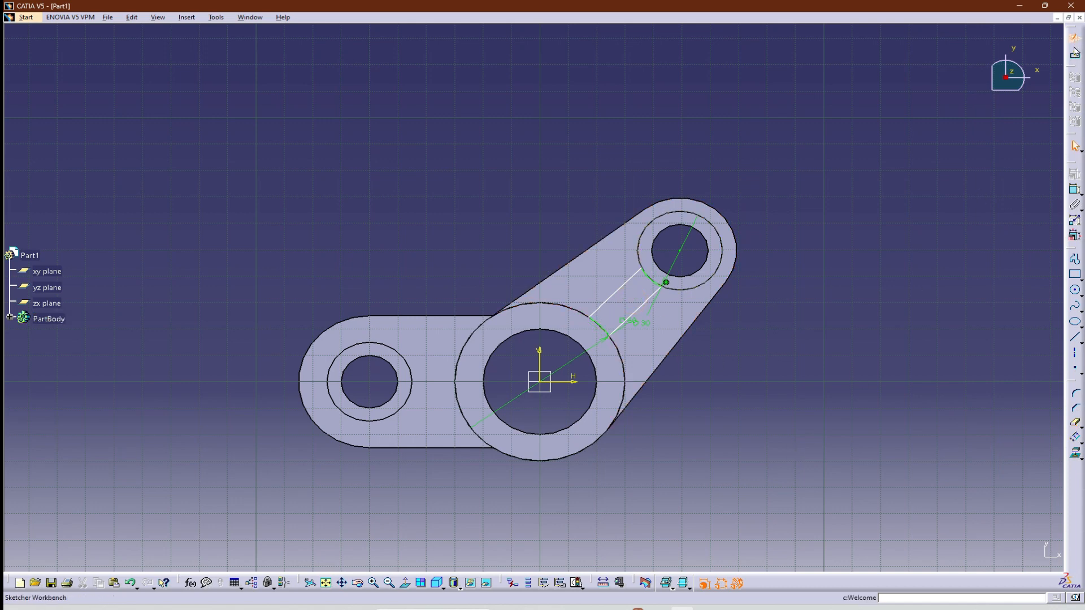
{"action": "left_click", "coordinate": [1074, 38]}
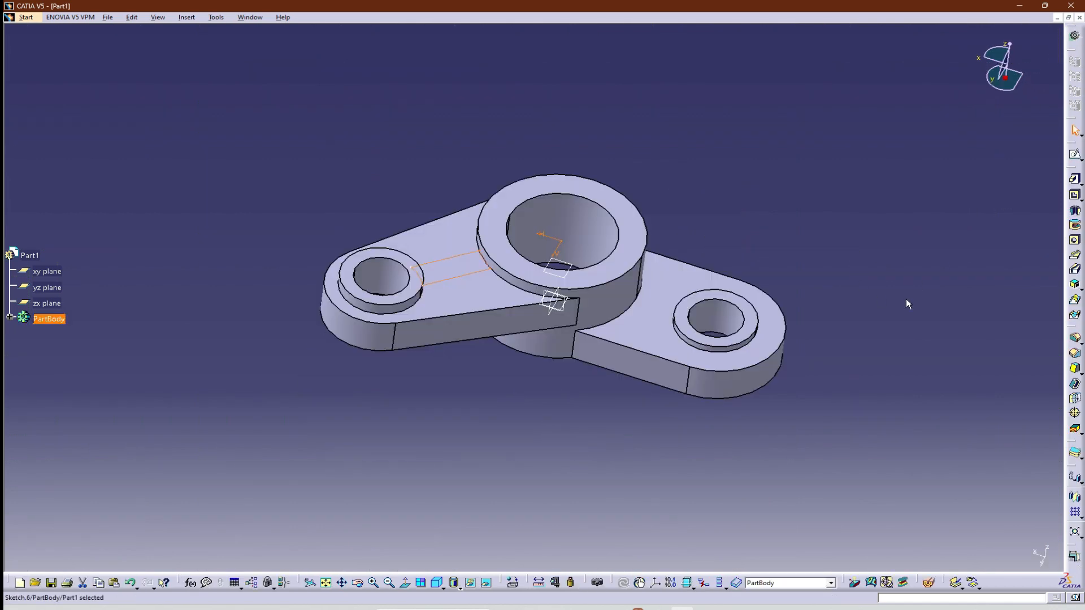
Pad the closed rib profile 5 mm between the hub and the second arm's boss.
{"action": "left_click", "coordinate": [1075, 179]}
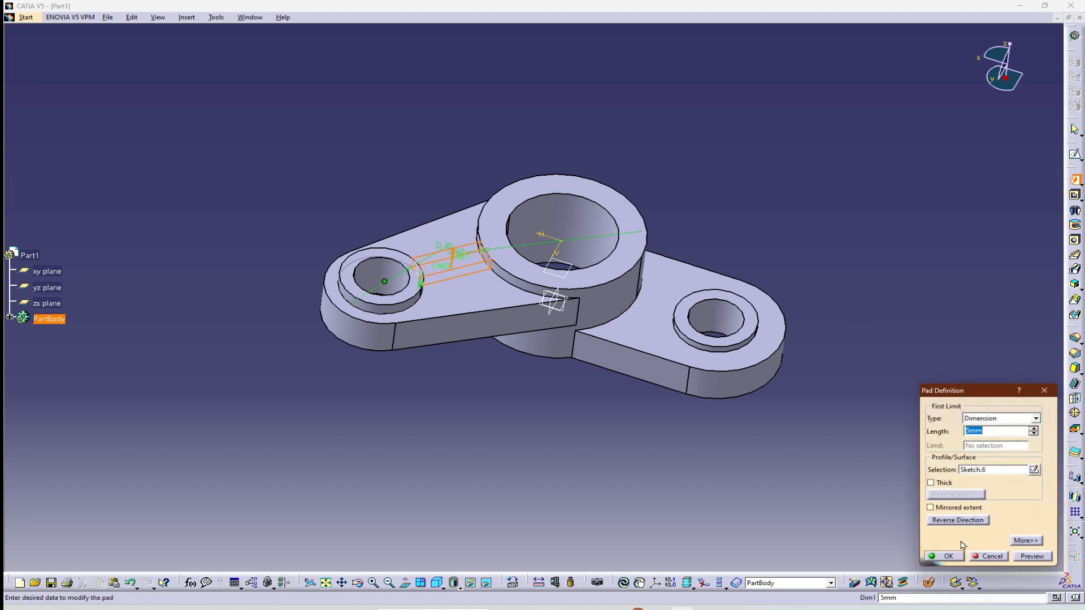
{"action": "left_click", "coordinate": [949, 556]}
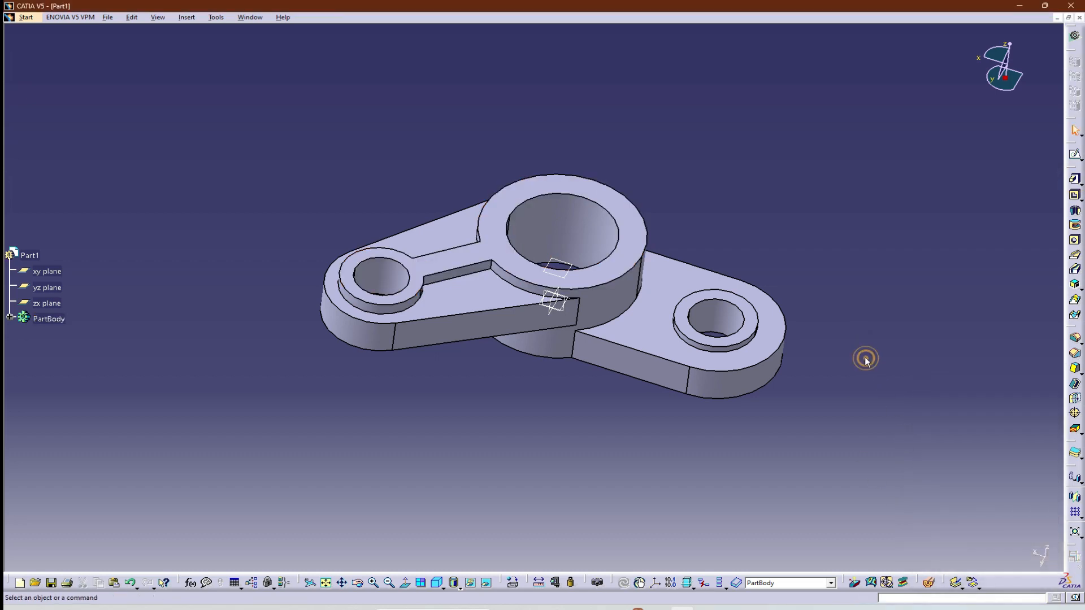
{"action": "left_click", "coordinate": [437, 583]}
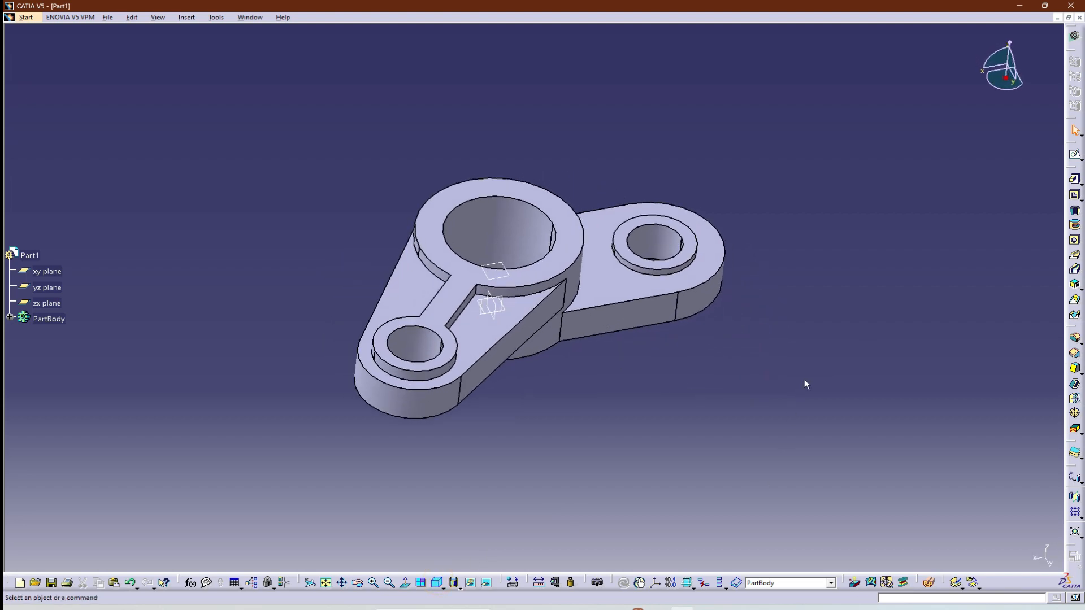
{"action": "middle_click_drag", "start_coordinate": [754, 358], "coordinate": [486, 450]}
{"action": "middle_click_drag", "start_coordinate": [852, 190], "coordinate": [869, 311]}
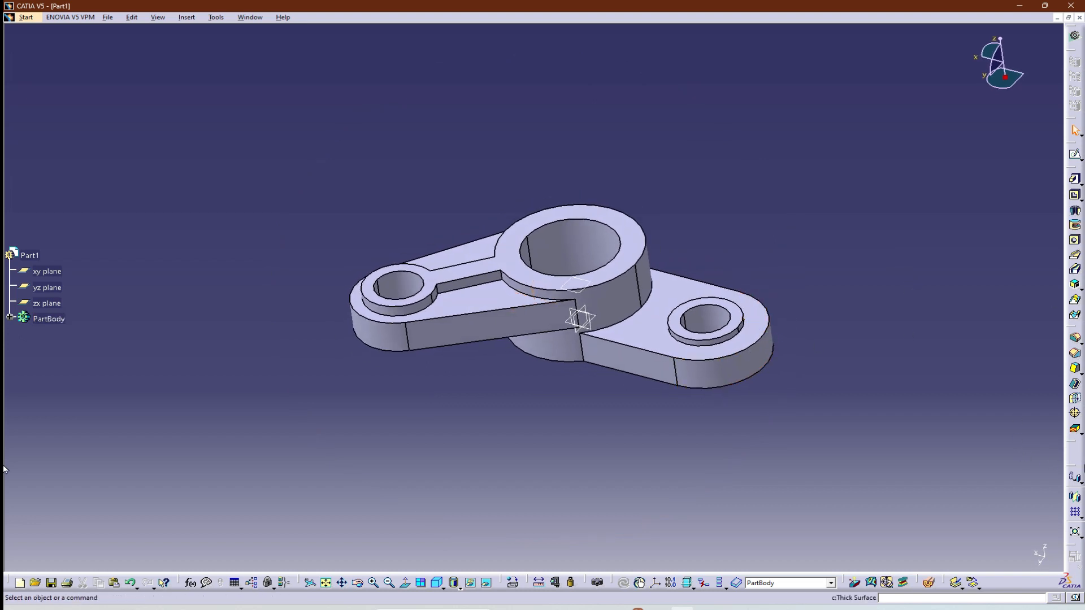
{"action": "left_click", "coordinate": [1075, 338]}
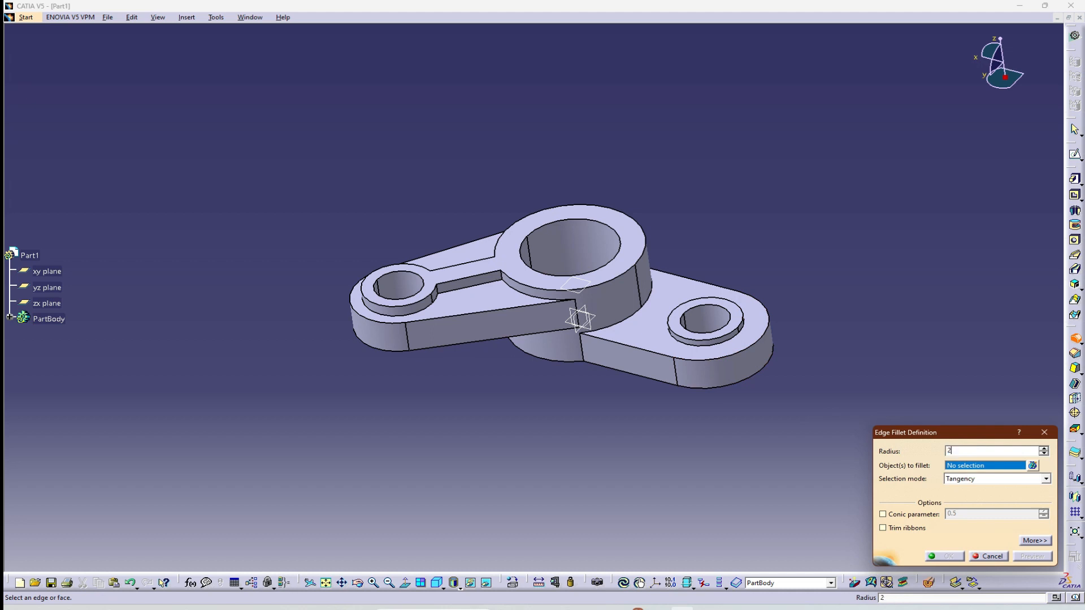
{"action": "left_click", "coordinate": [522, 277]}
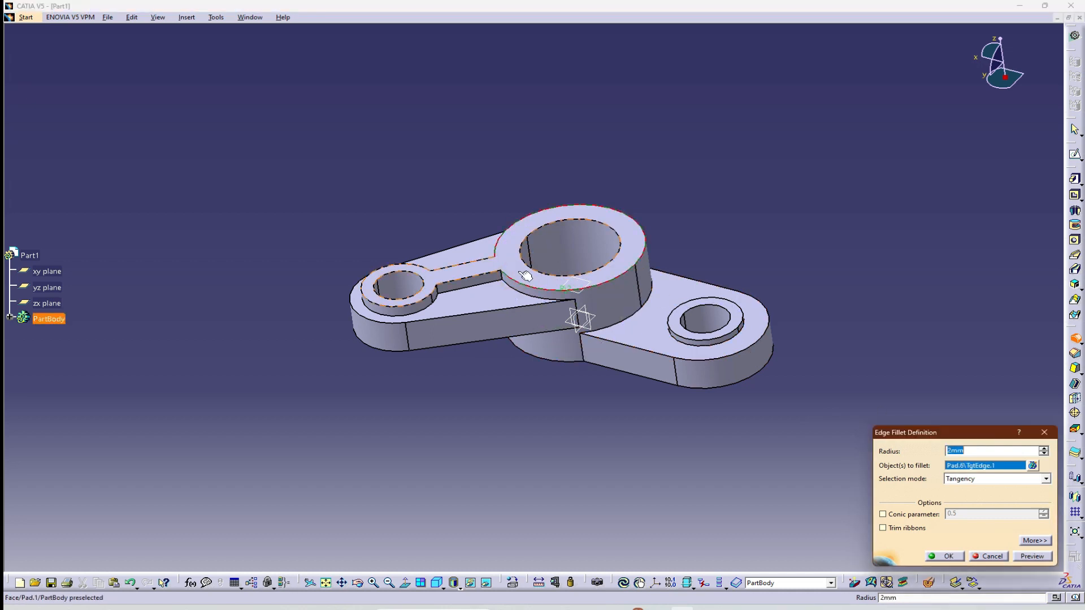
{"action": "left_click", "coordinate": [975, 467]}
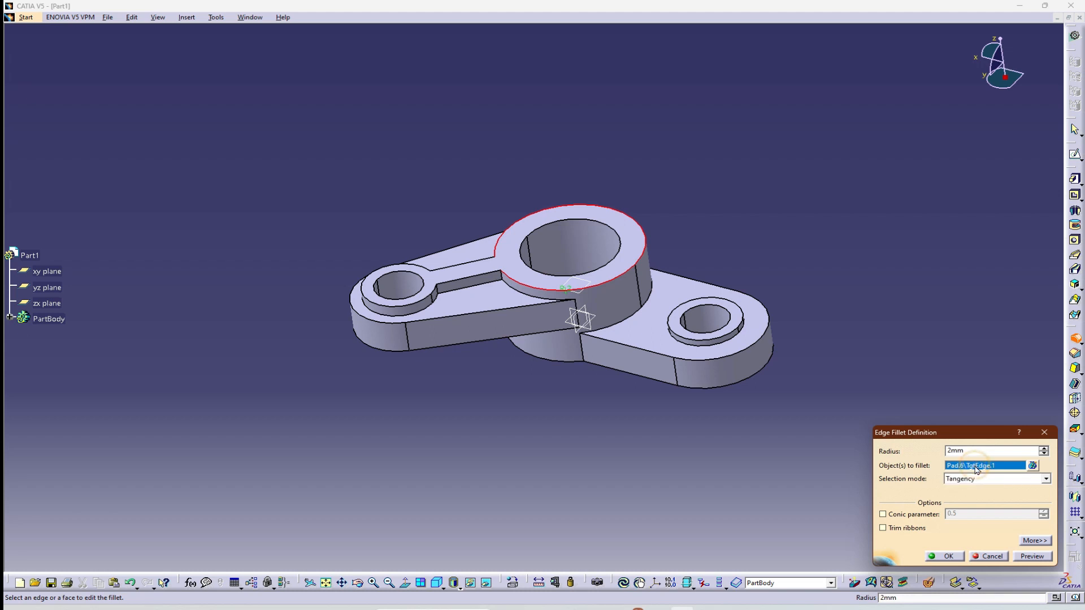
{"action": "left_click", "coordinate": [987, 560]}
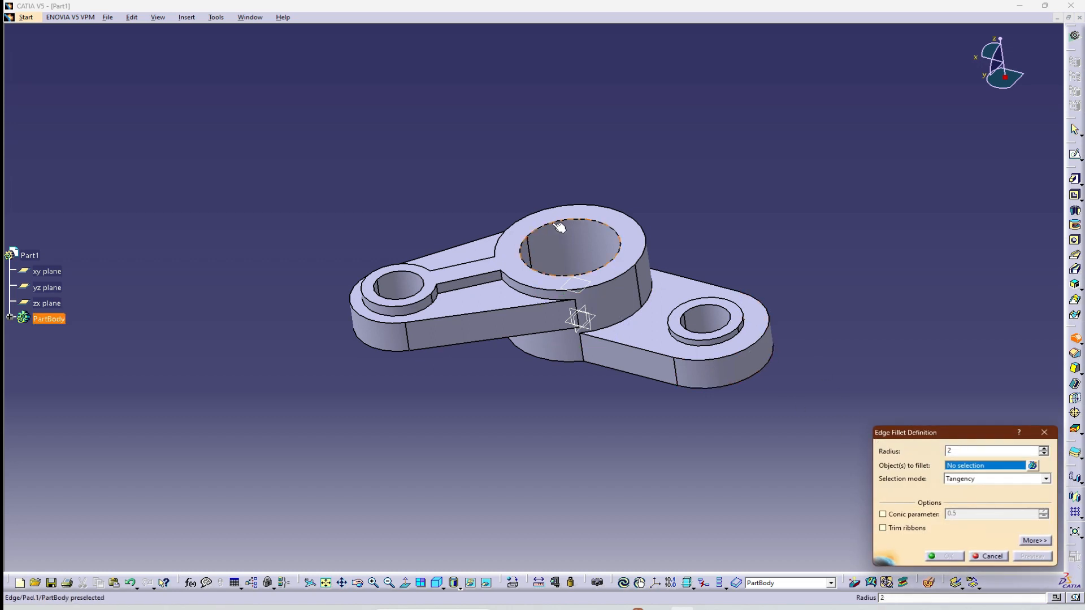
Apply a 2 mm edge fillet to the hub's upper face, both arms' upper faces, the first arm's boss and the underside edges.
{"action": "left_click", "coordinate": [634, 235]}
{"action": "left_click", "coordinate": [469, 302]}
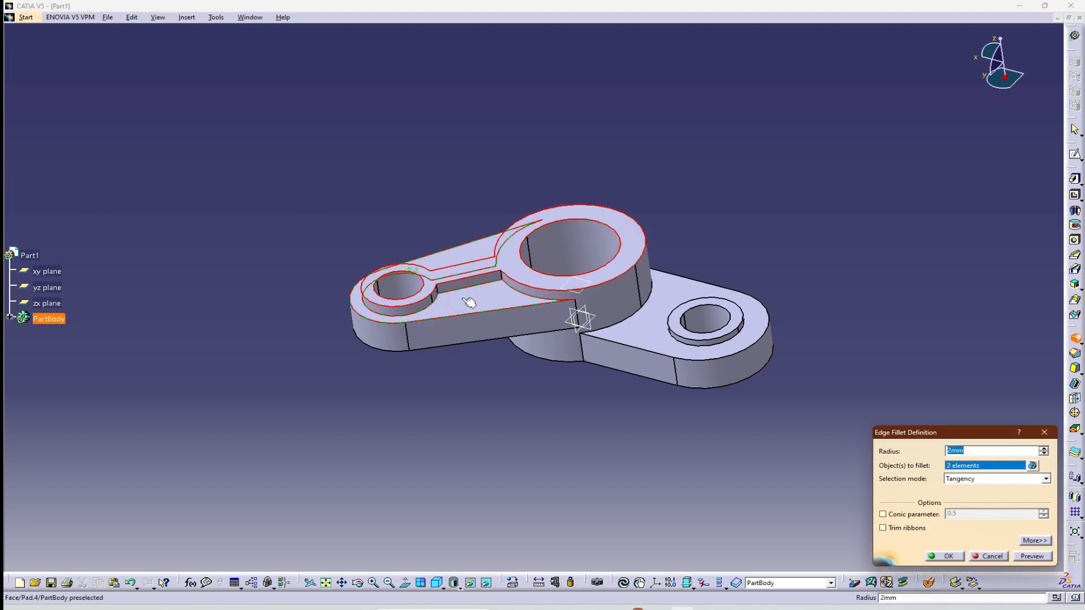
{"action": "left_click", "coordinate": [655, 336]}
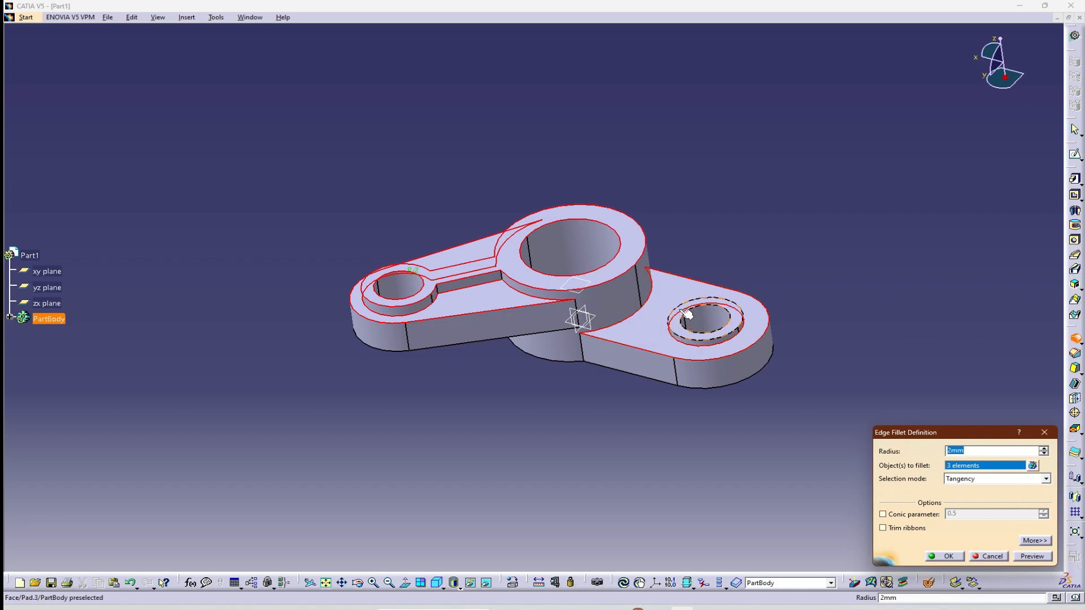
{"action": "left_click", "coordinate": [655, 335]}
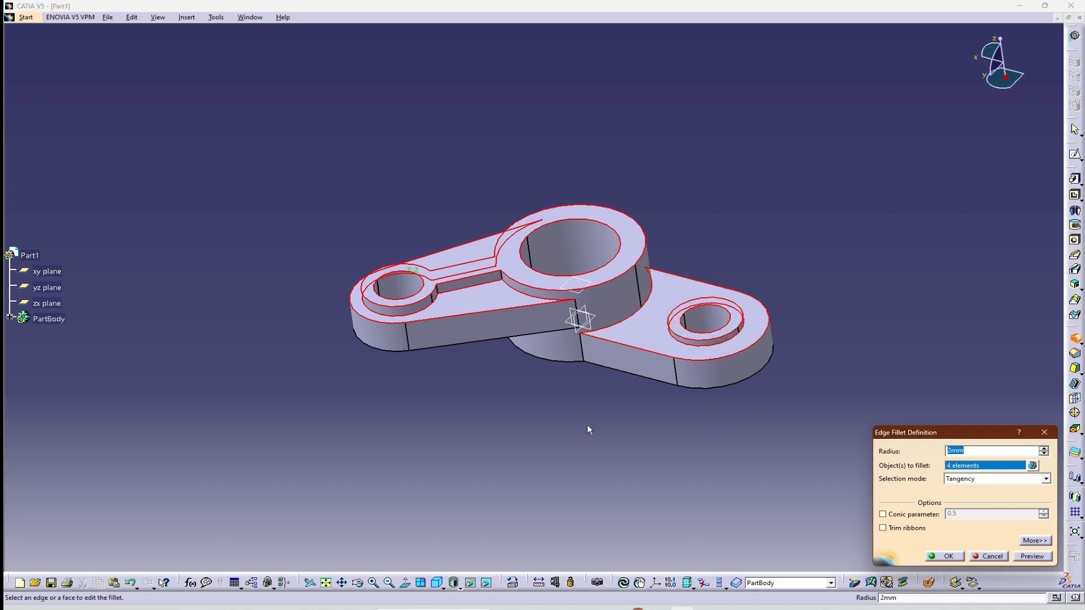
{"action": "middle_click_drag", "start_coordinate": [579, 425], "coordinate": [519, 314]}
{"action": "left_click", "coordinate": [484, 367]}
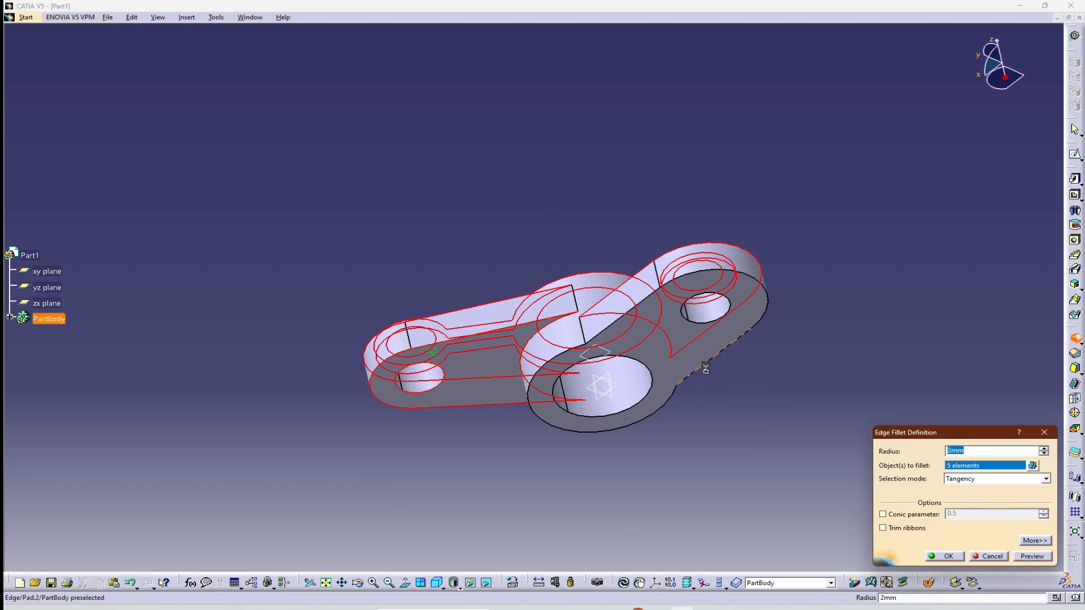
{"action": "left_click", "coordinate": [729, 337]}
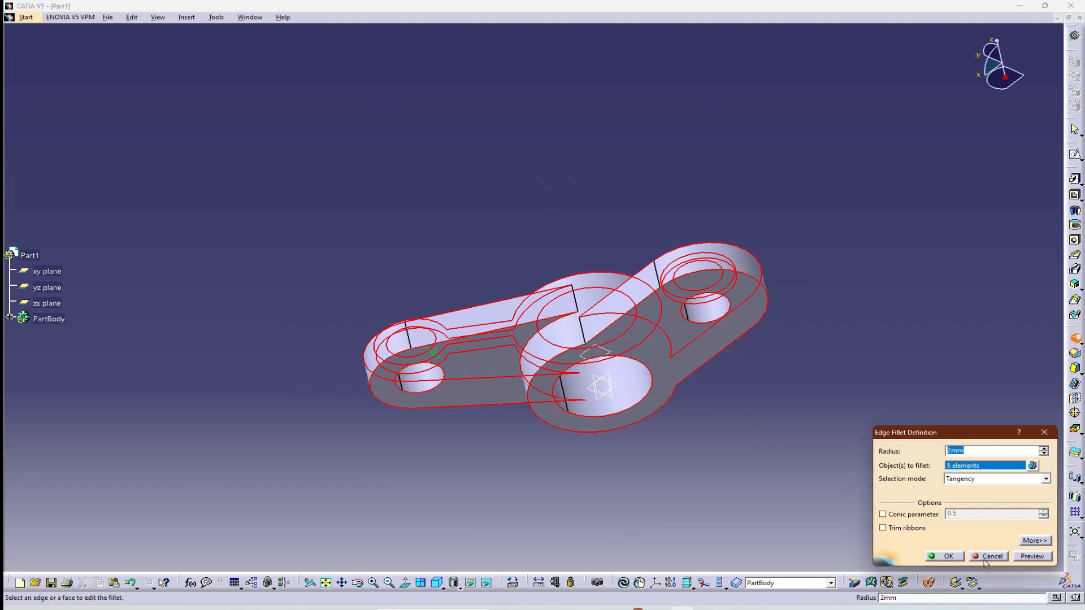
{"action": "middle_click_drag", "start_coordinate": [816, 222], "coordinate": [815, 347]}
{"action": "left_click", "coordinate": [944, 556]}
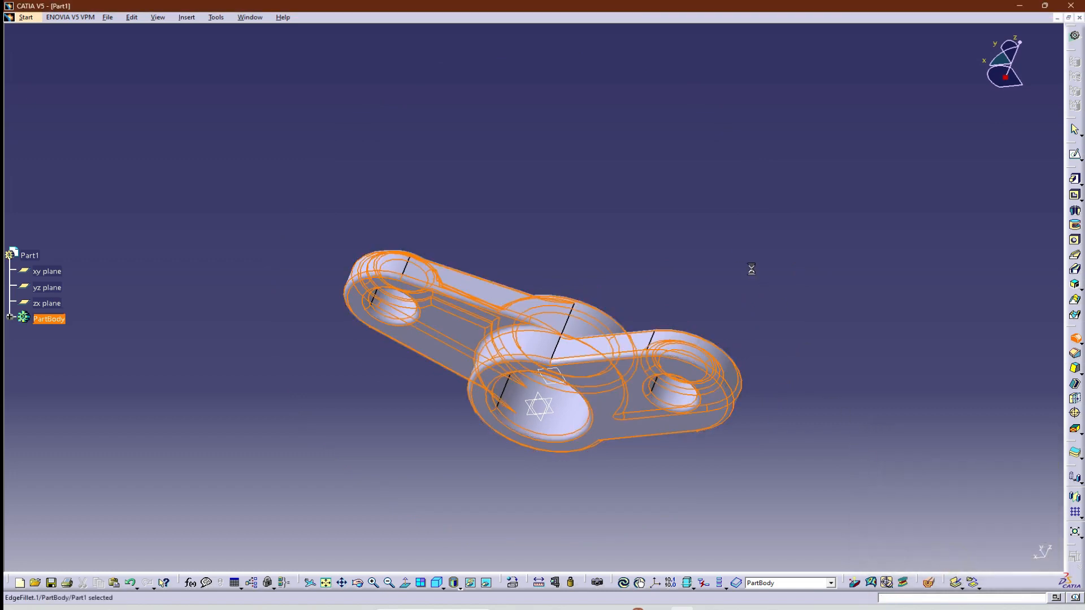
Deselect the new fillet and hide the offset reference plane at the hub.
{"action": "middle_click_drag", "start_coordinate": [629, 217], "coordinate": [445, 379]}
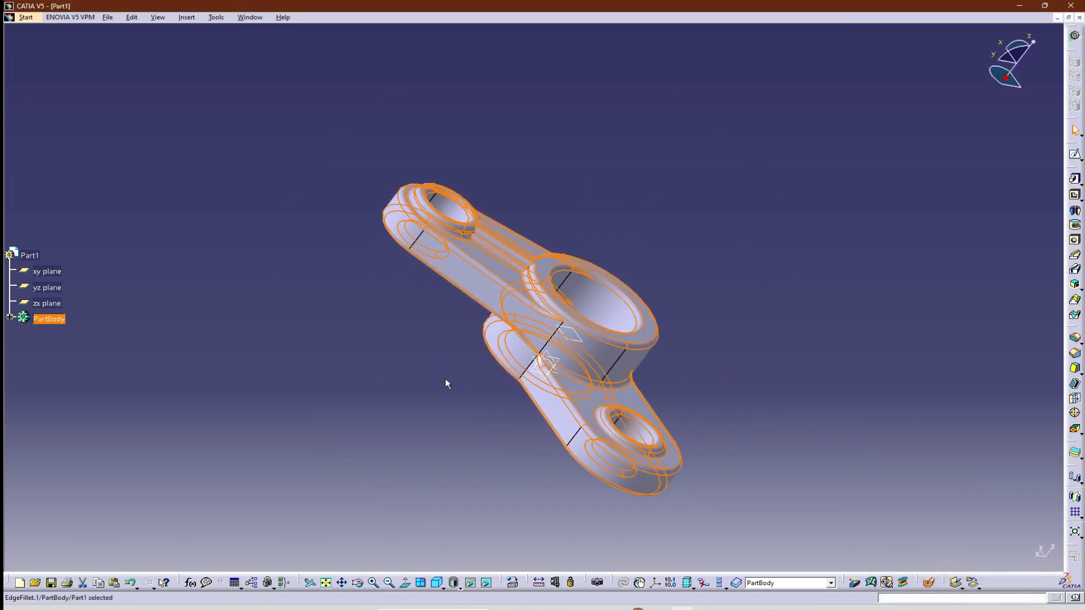
{"action": "middle_click_drag", "start_coordinate": [342, 256], "coordinate": [455, 493]}
{"action": "middle_click_drag", "start_coordinate": [442, 192], "coordinate": [365, 168]}
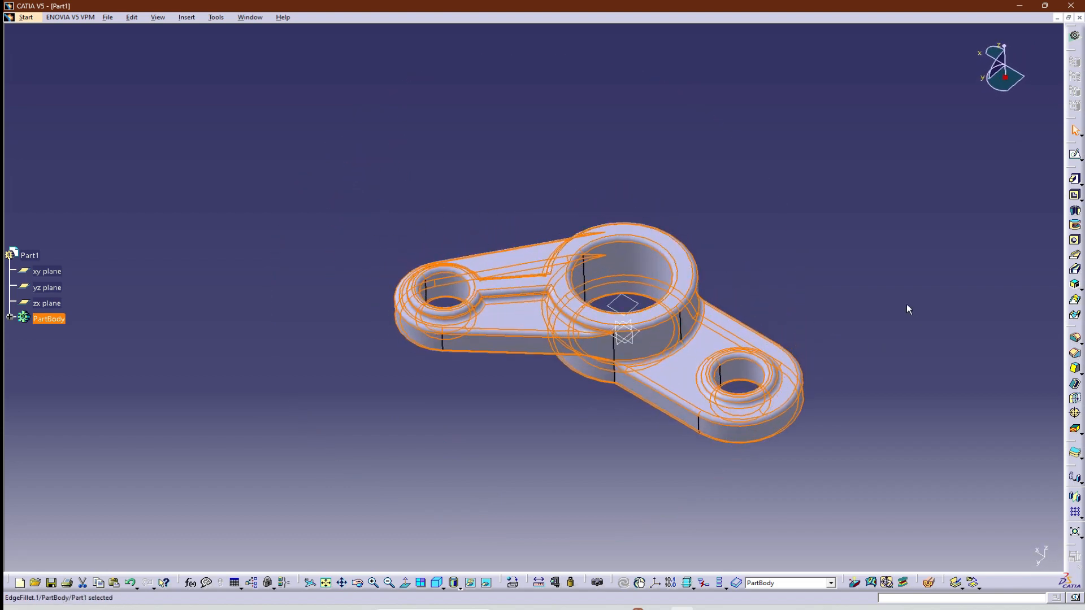
{"action": "left_click", "coordinate": [906, 305]}
{"action": "middle_click_drag", "start_coordinate": [403, 418], "coordinate": [517, 428]}
{"action": "left_click", "coordinate": [496, 423]}
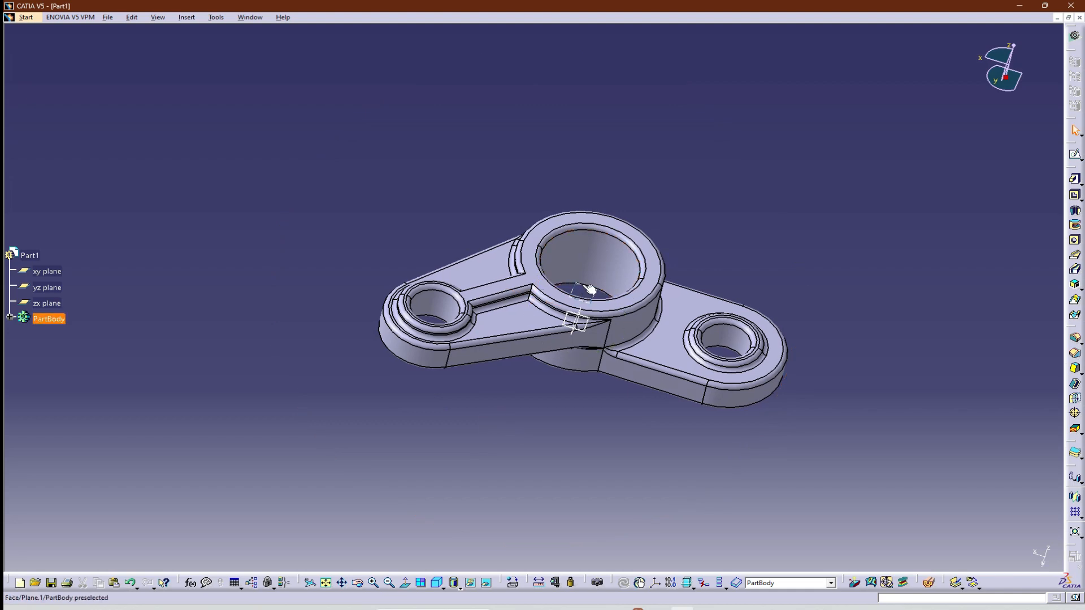
{"action": "right_click", "coordinate": [574, 288]}
{"action": "left_click", "coordinate": [609, 321]}
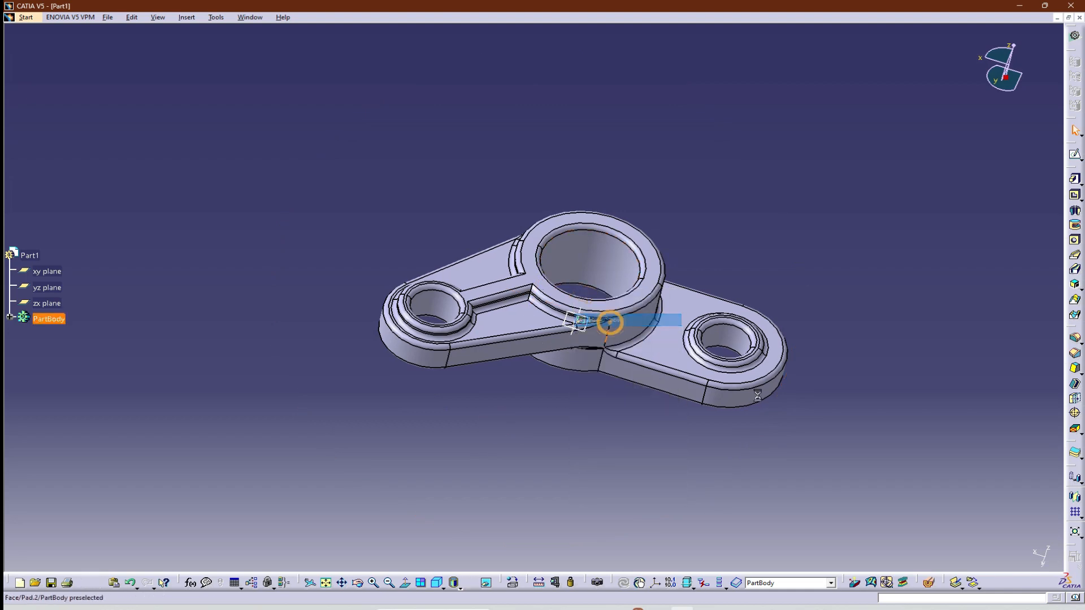
{"action": "middle_click_drag", "start_coordinate": [877, 326], "coordinate": [771, 313]}
{"action": "left_click", "coordinate": [849, 361]}
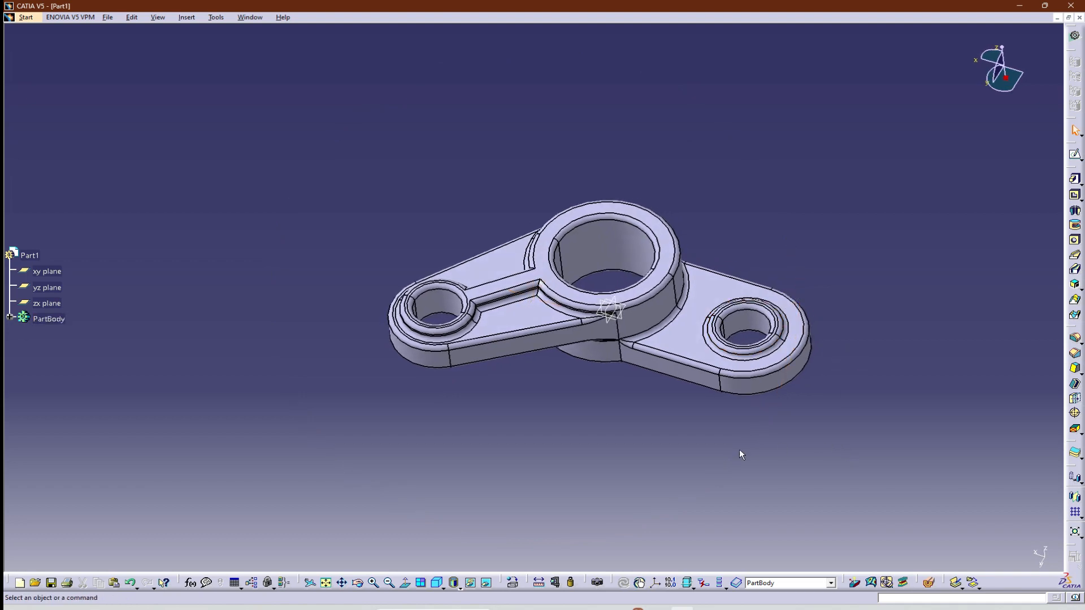
{"action": "middle_click_drag", "start_coordinate": [596, 457], "coordinate": [584, 408]}
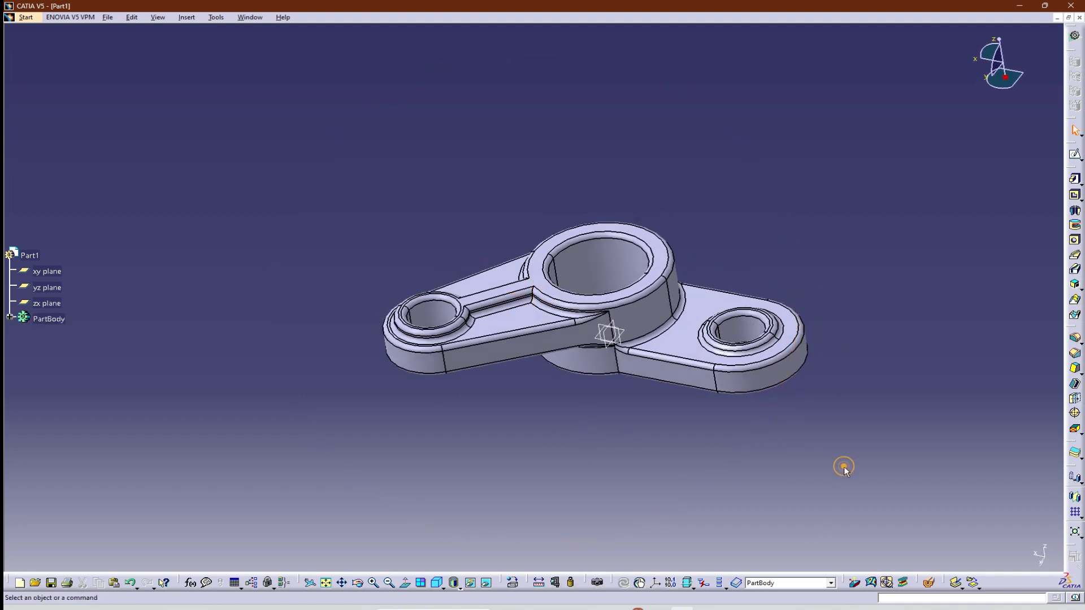